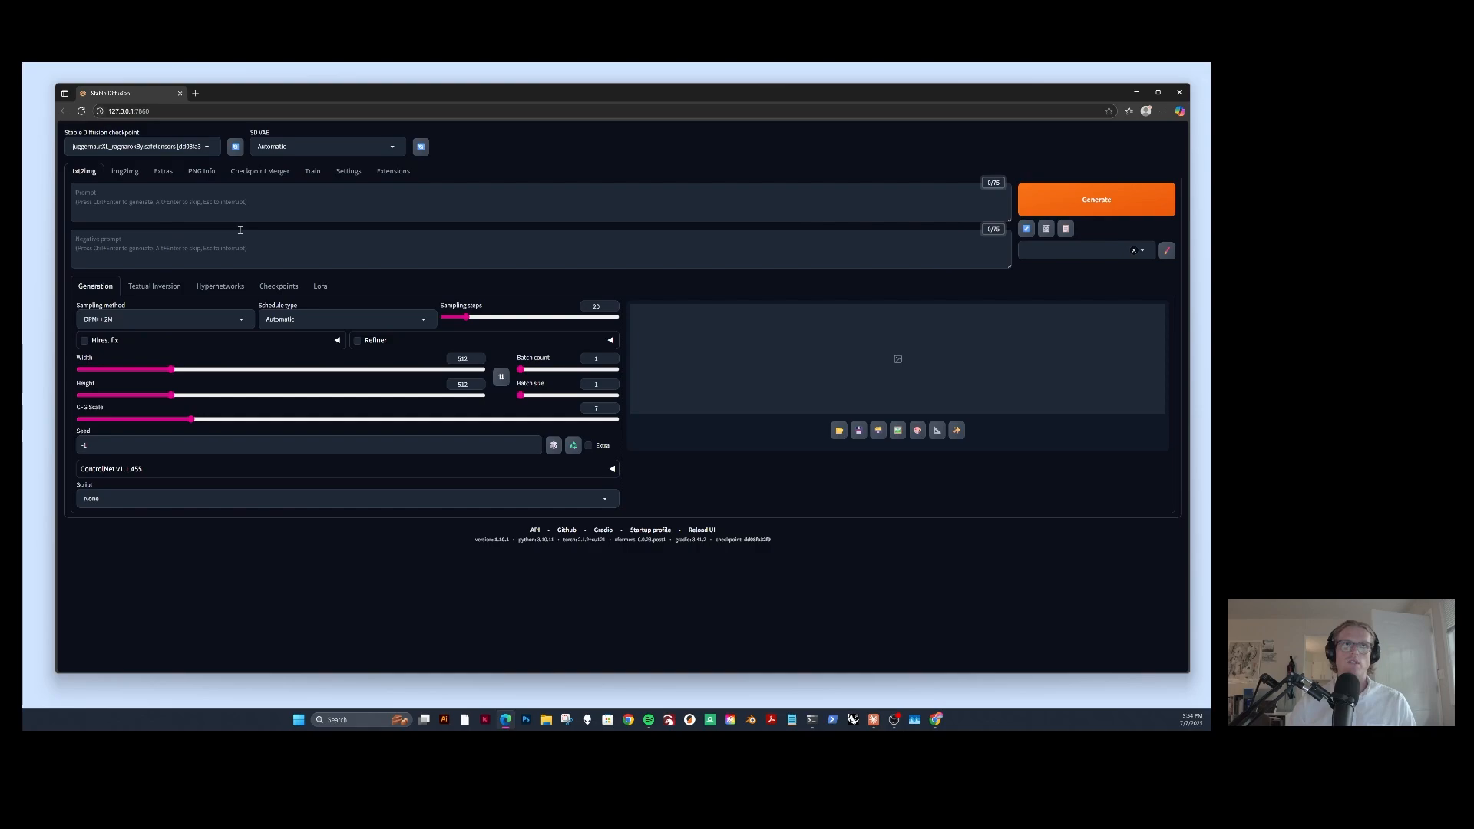
# Generate an image from the prompt "modern basketball arena, exterior rendering, glass, concrete, steel, overcast sky, evening light, urban context"
pyautogui.click(235, 206)
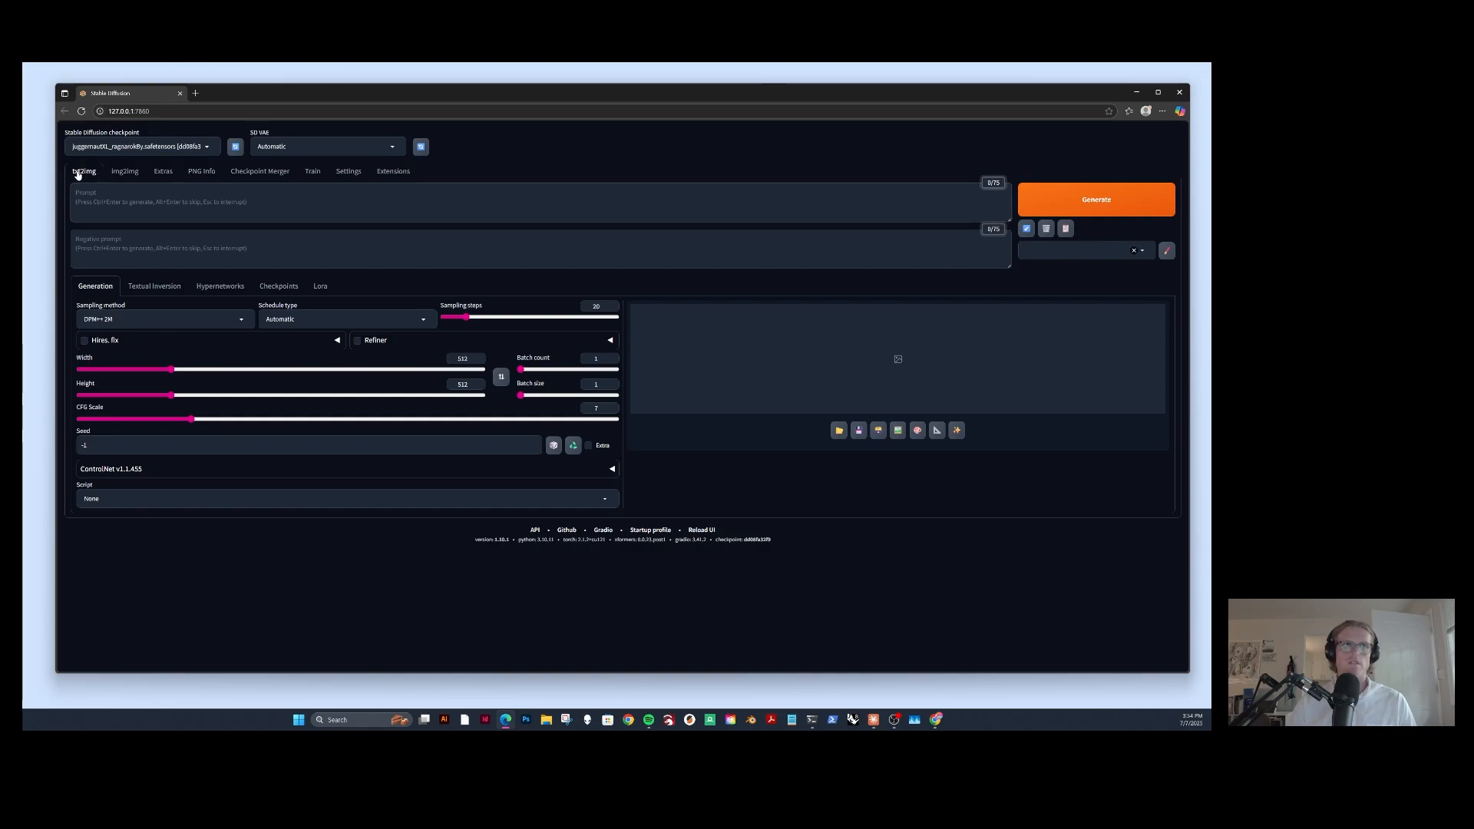
pyautogui.click(123, 205)
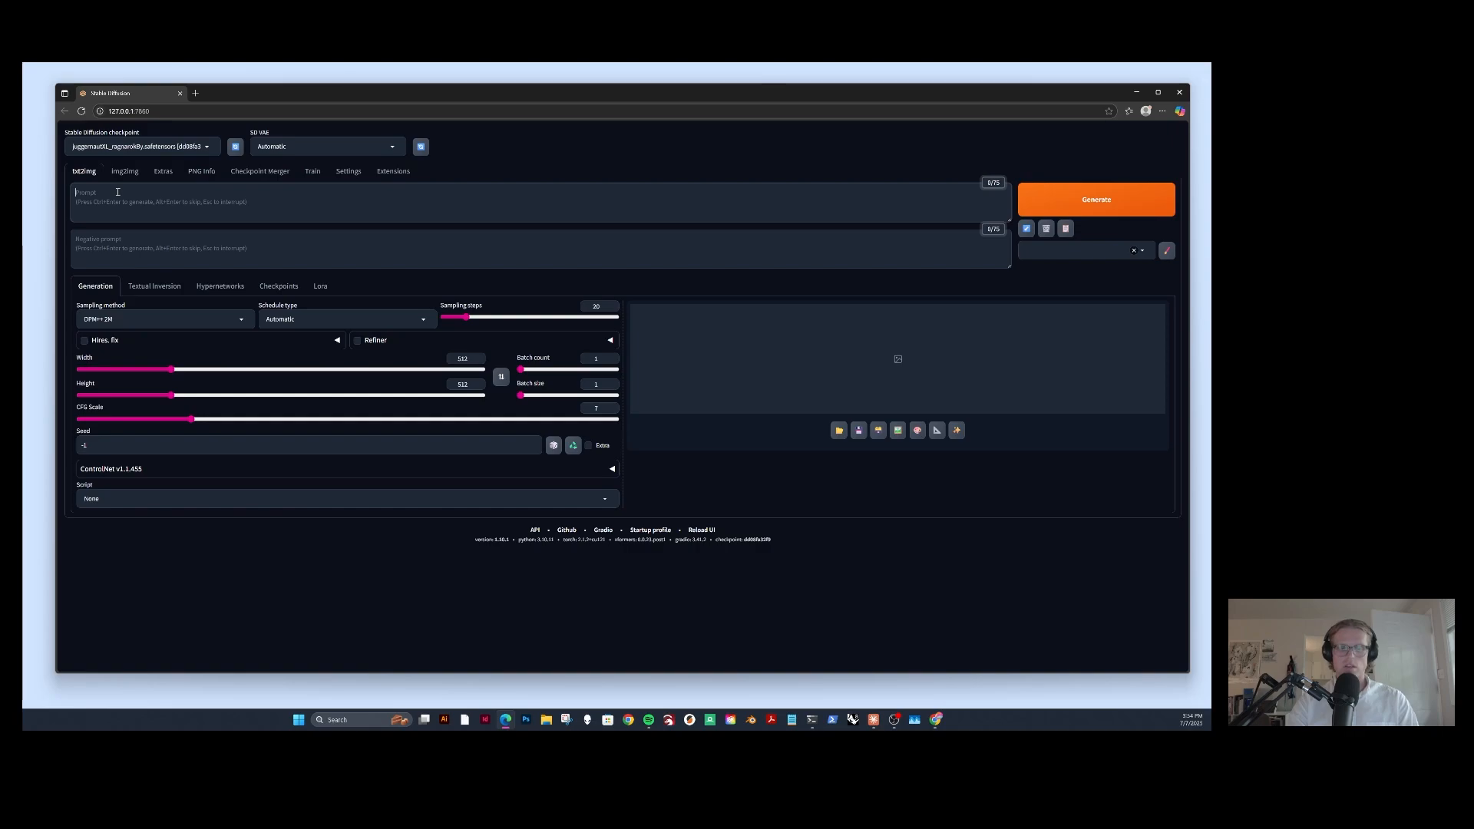
pyautogui.write('modern basketbal')
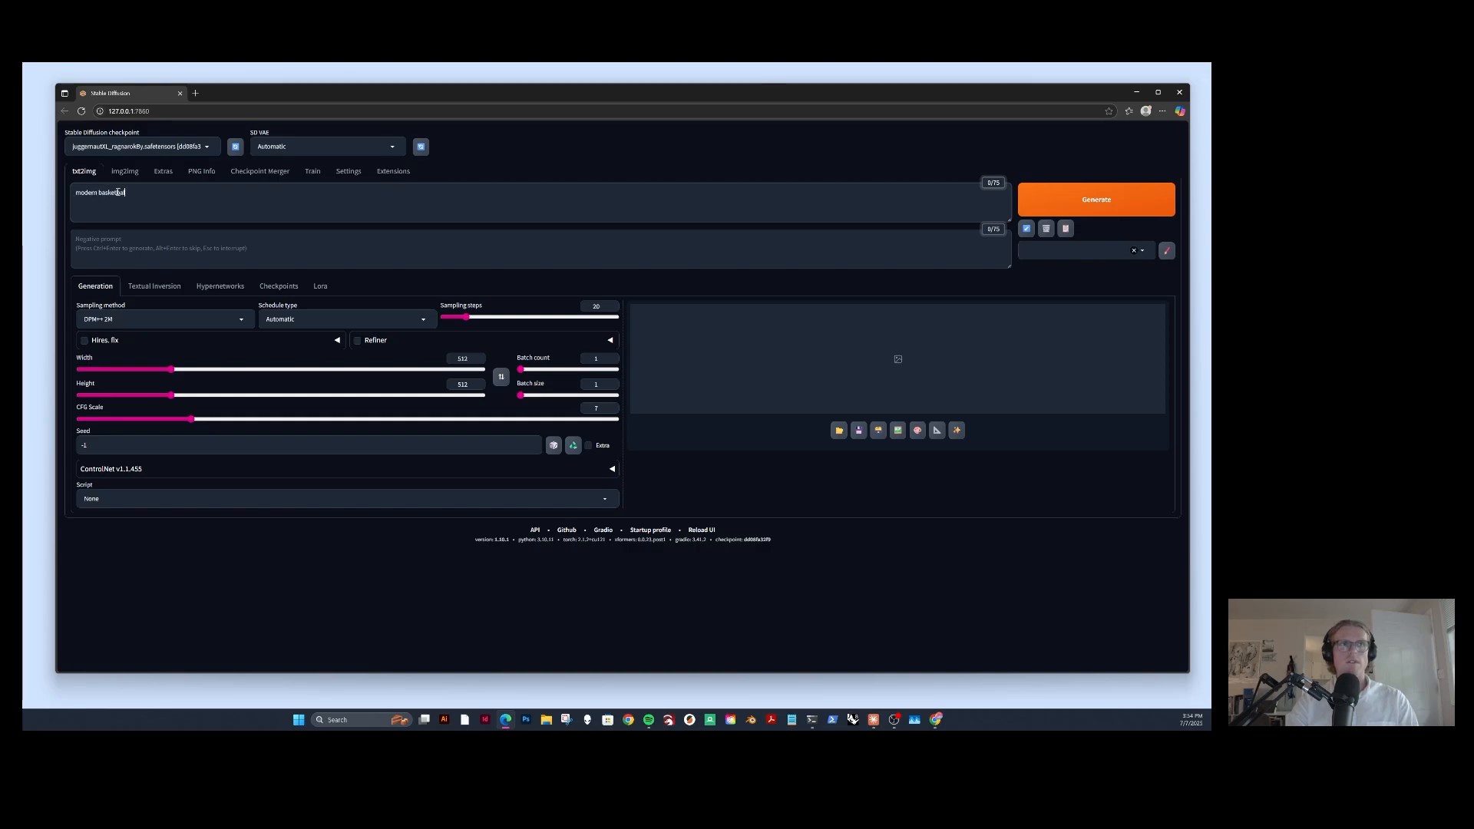
pyautogui.write('l arena, exterior rendering,')
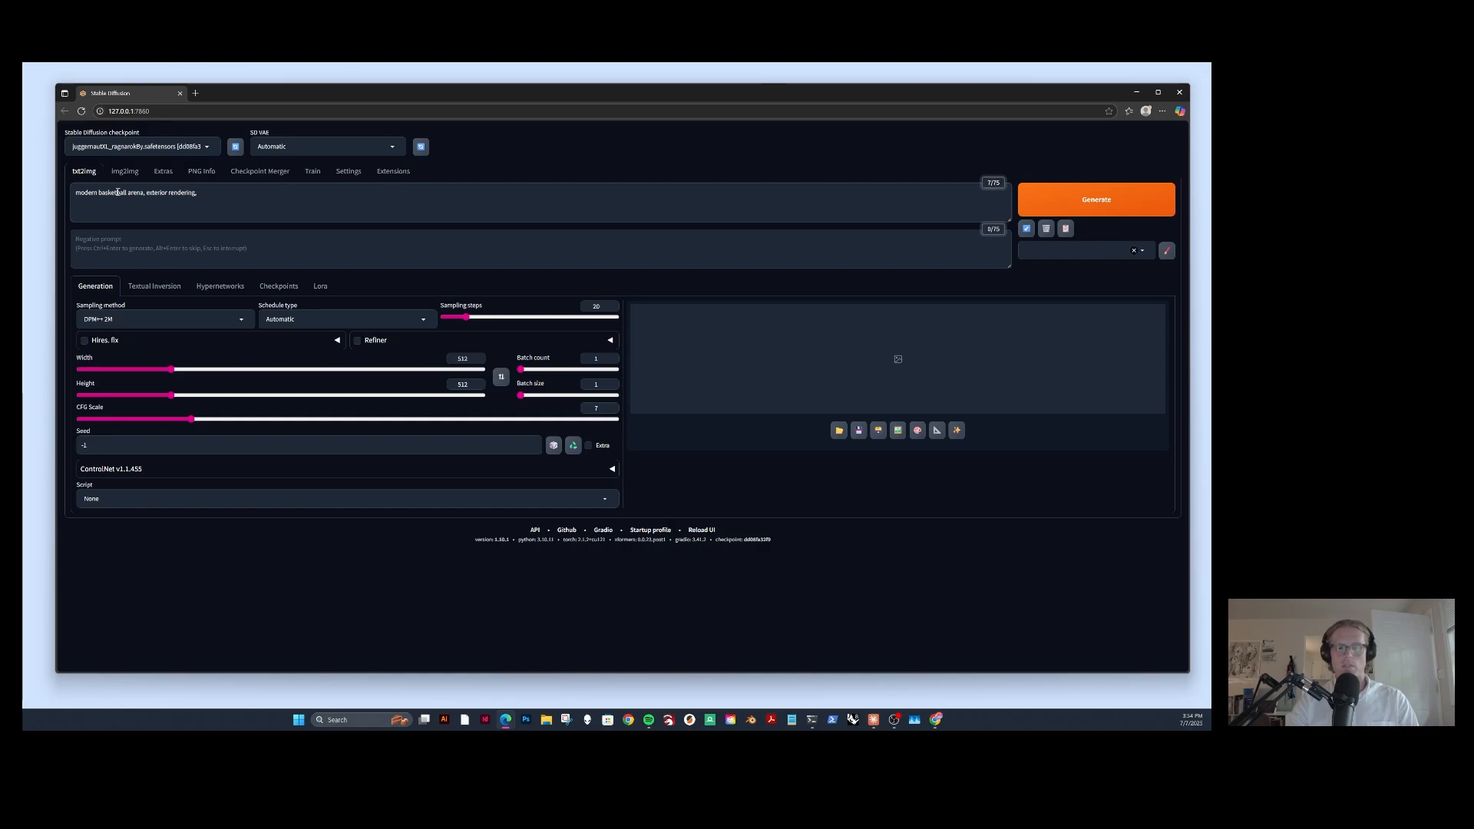
pyautogui.write('glass, concrete, steel,')
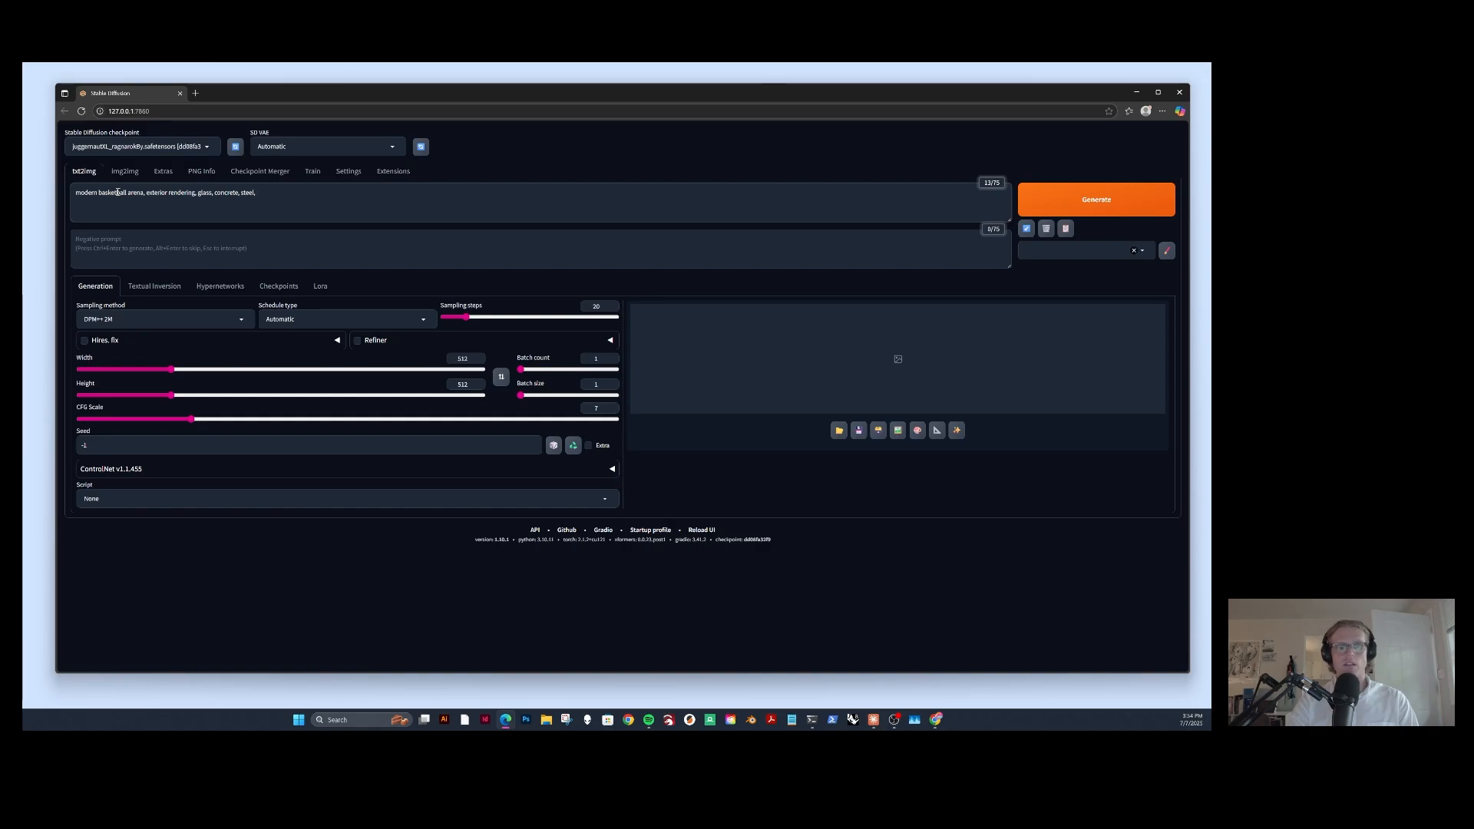
pyautogui.write('cast sky, evening light,')
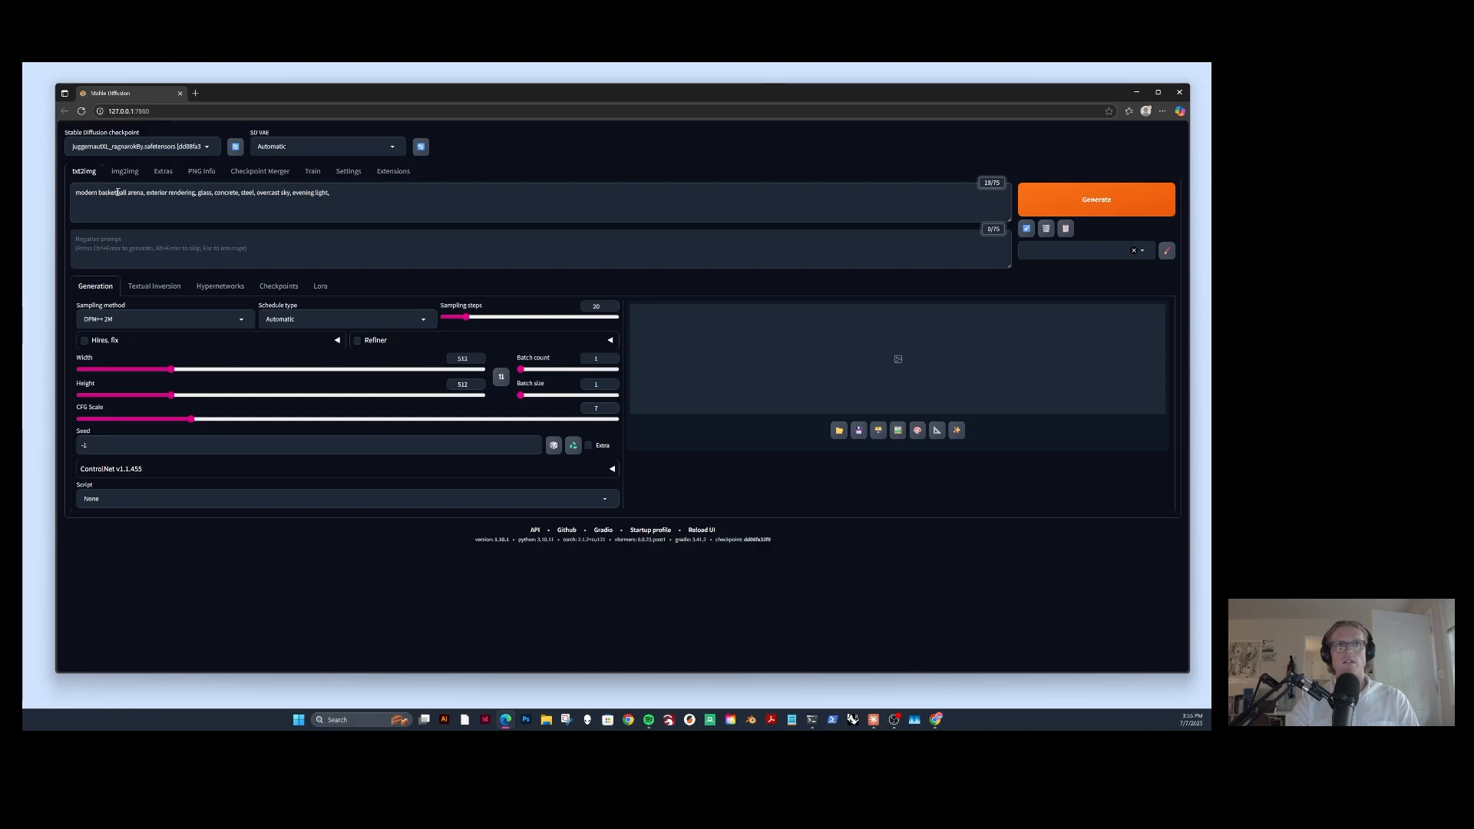
pyautogui.write(' urban context')
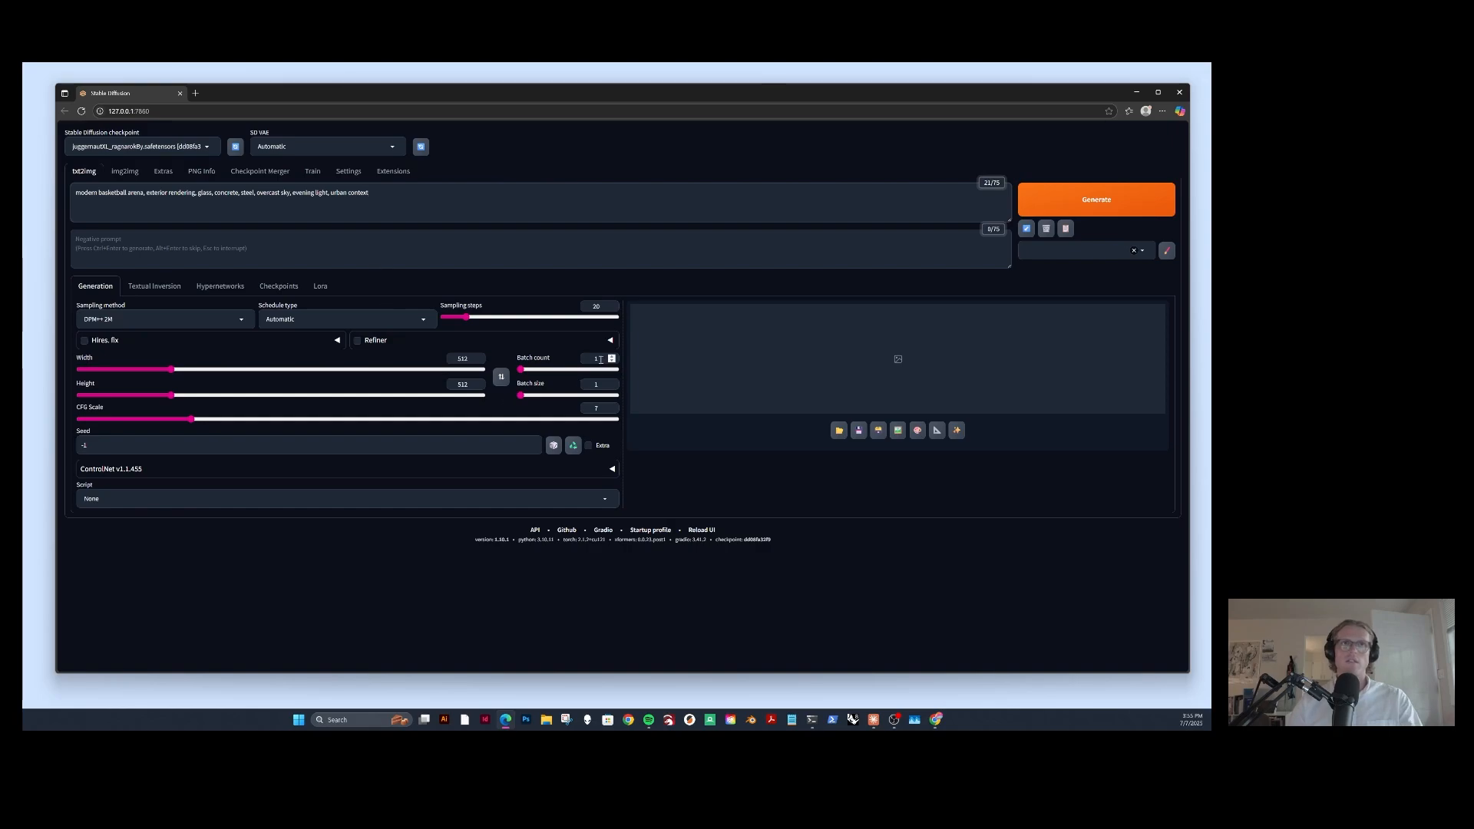
pyautogui.click(1106, 201)
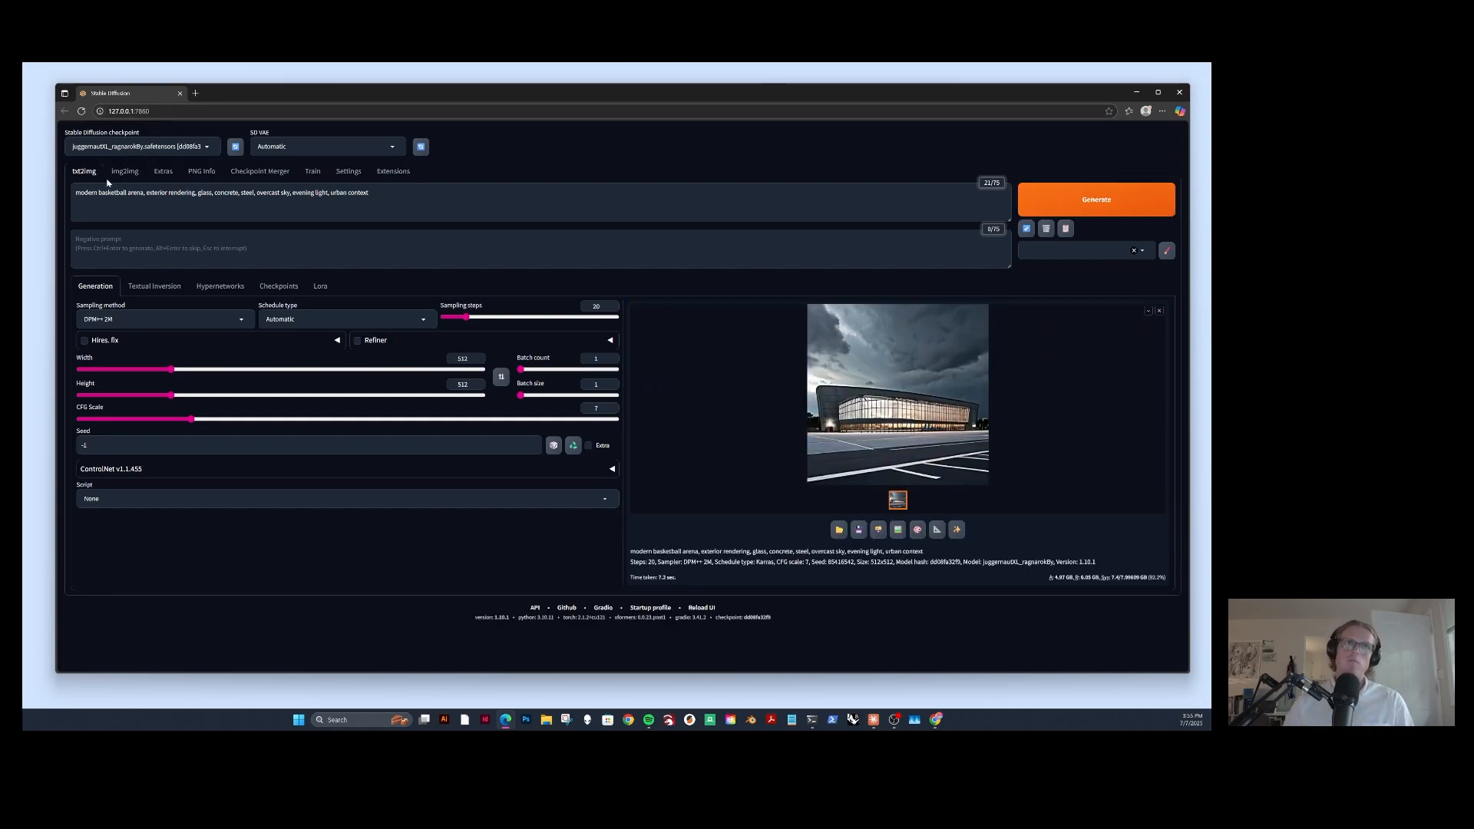
# Switch the Stable Diffusion checkpoint to architecturerealmix_v11 and generate a new image from the same prompt
pyautogui.click(156, 151)
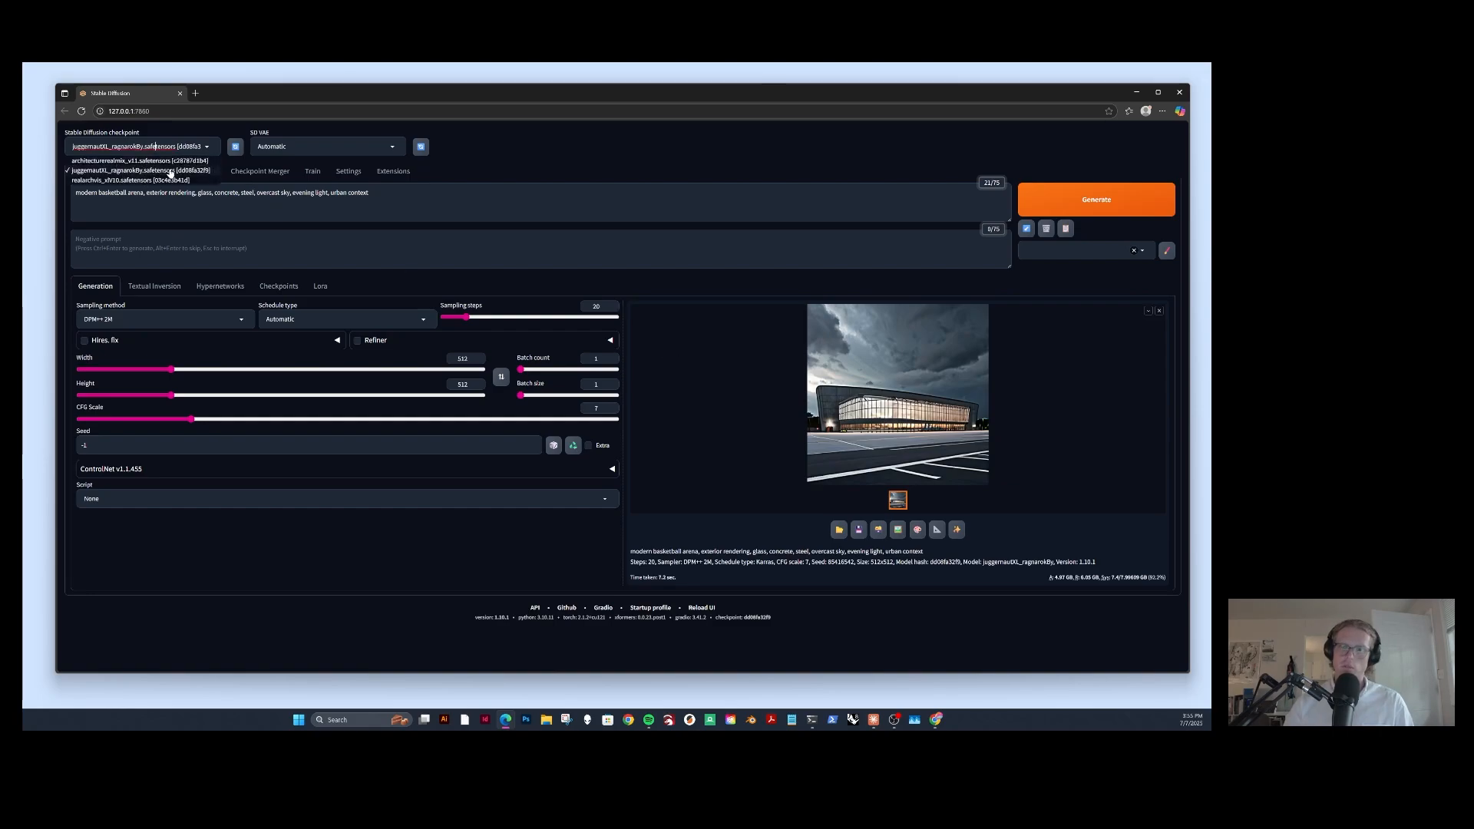
pyautogui.click(585, 170)
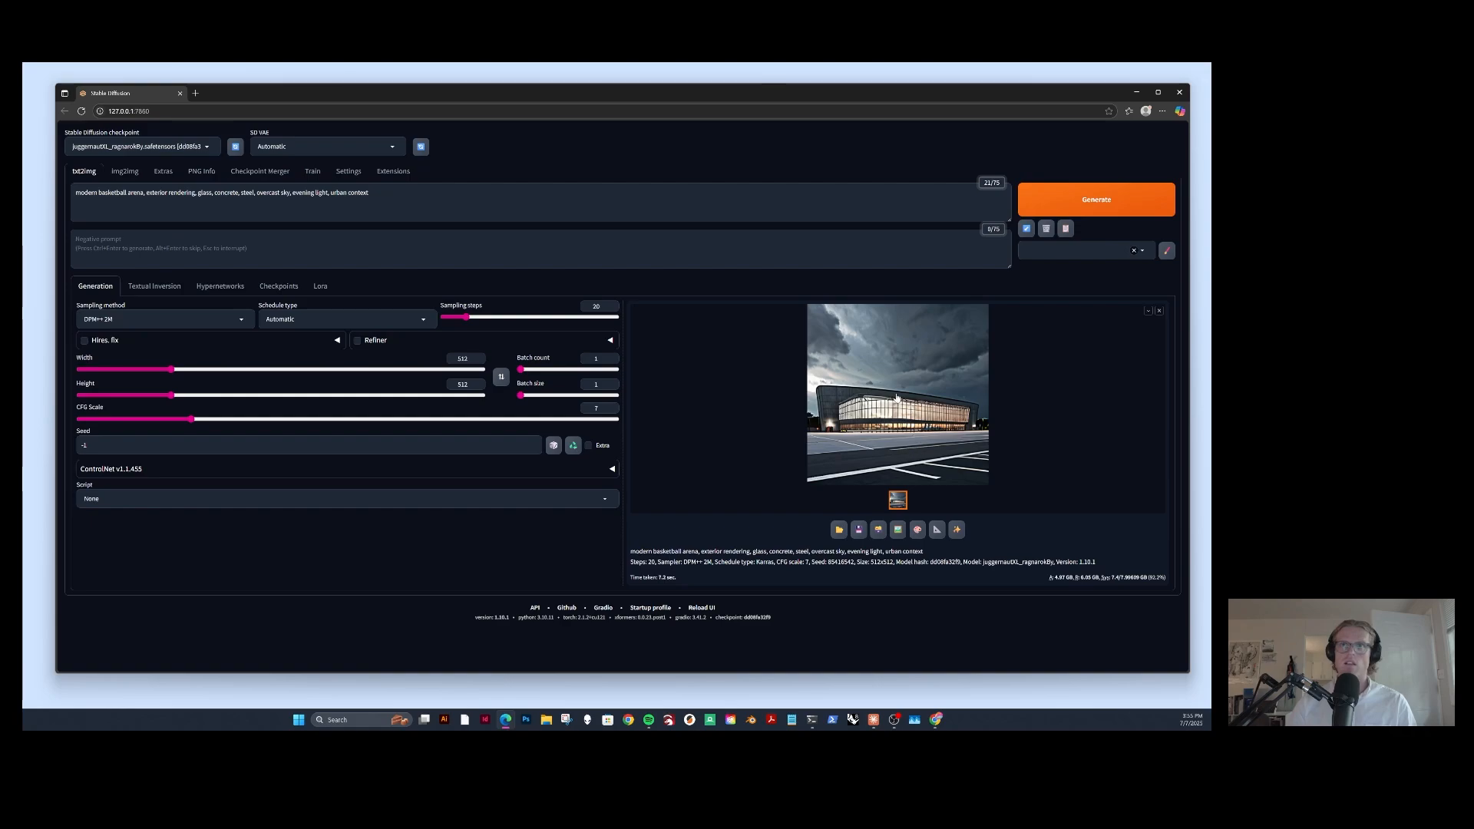
pyautogui.click(153, 146)
pyautogui.click(140, 161)
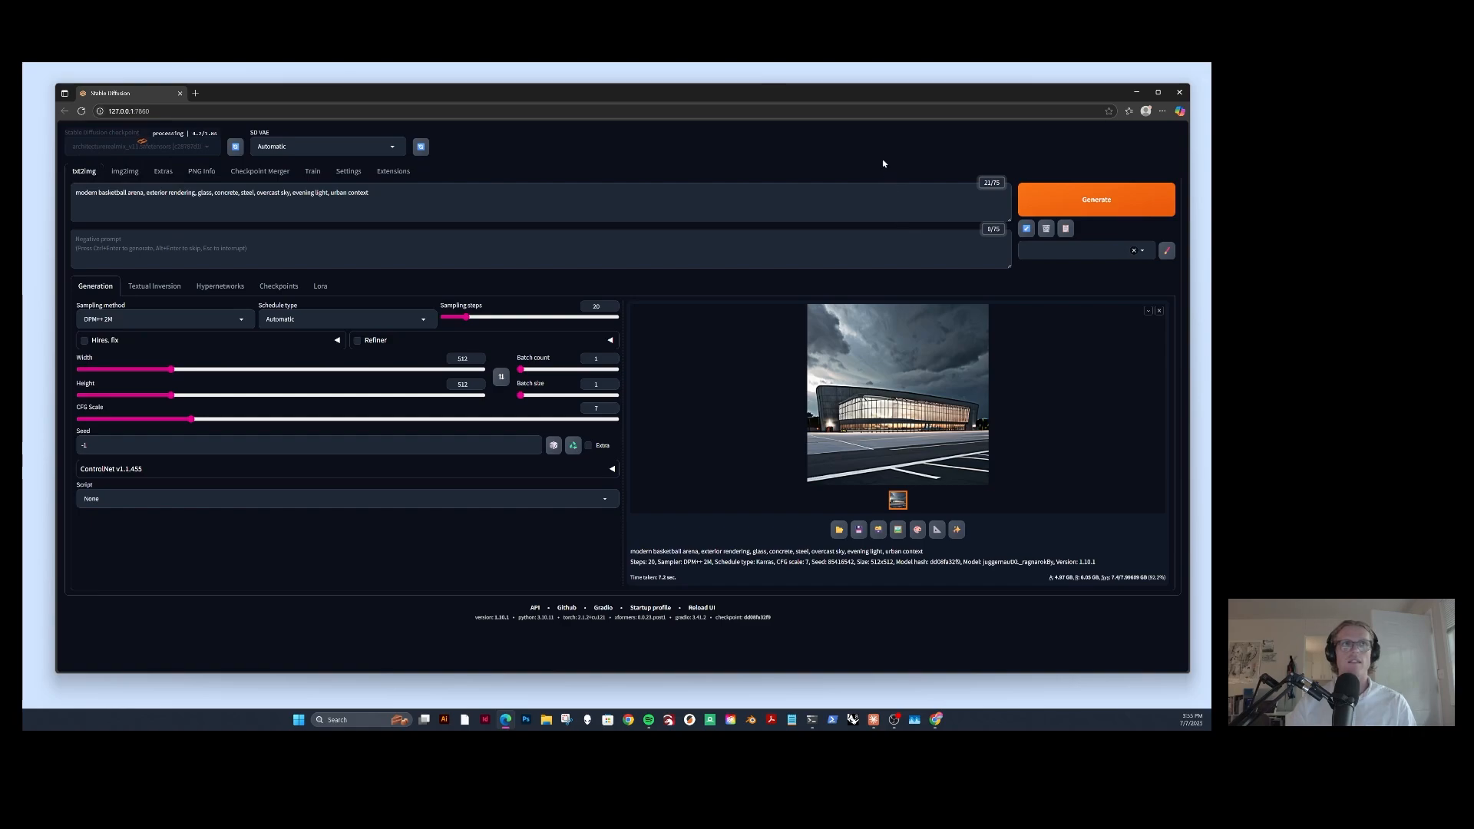
pyautogui.click(1104, 199)
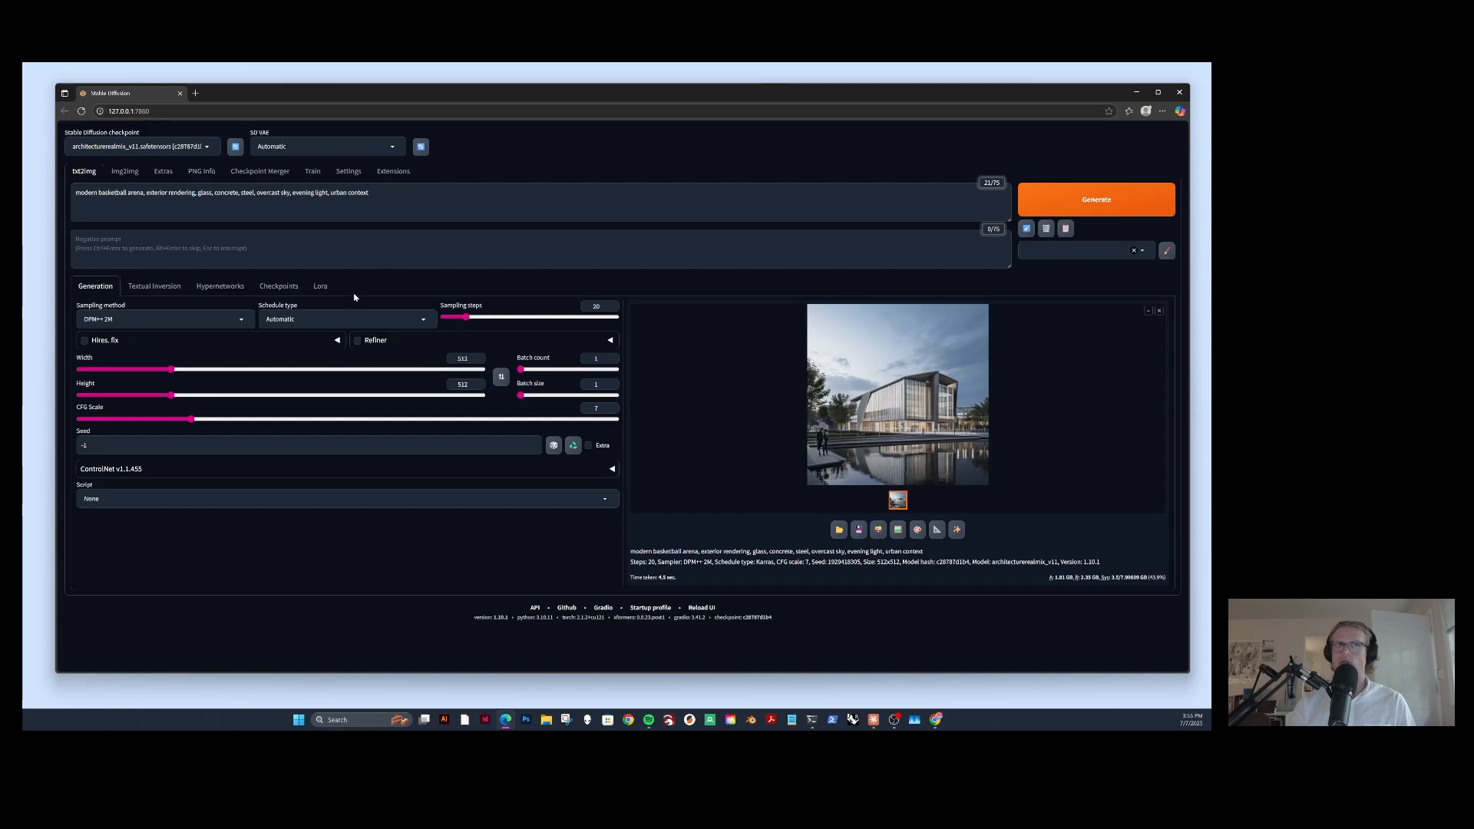
# Load the realarchvis_xlV10 checkpoint and generate another arena image with the same prompt
pyautogui.click(146, 147)
pyautogui.click(99, 181)
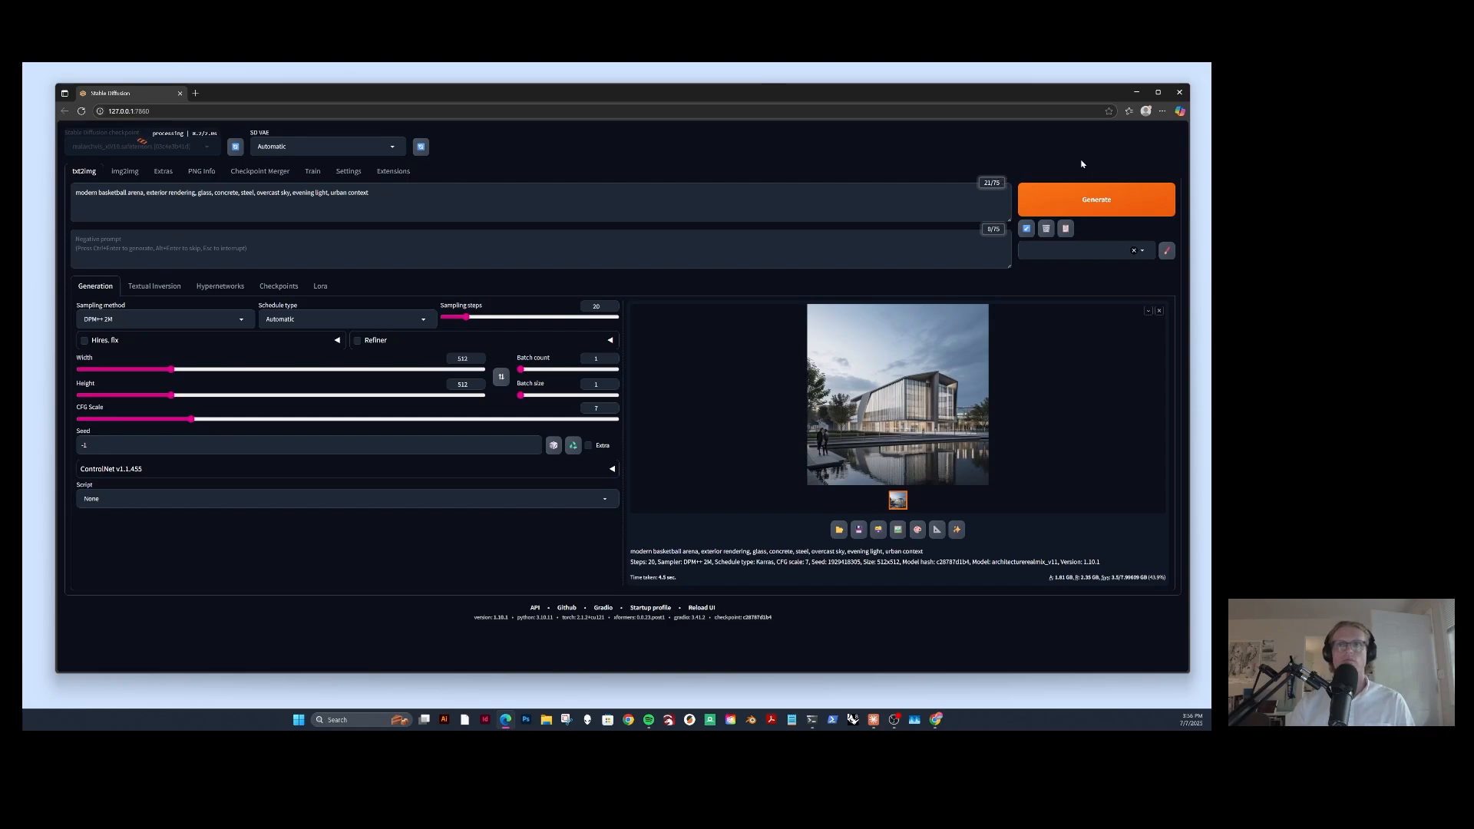
pyautogui.click(1075, 203)
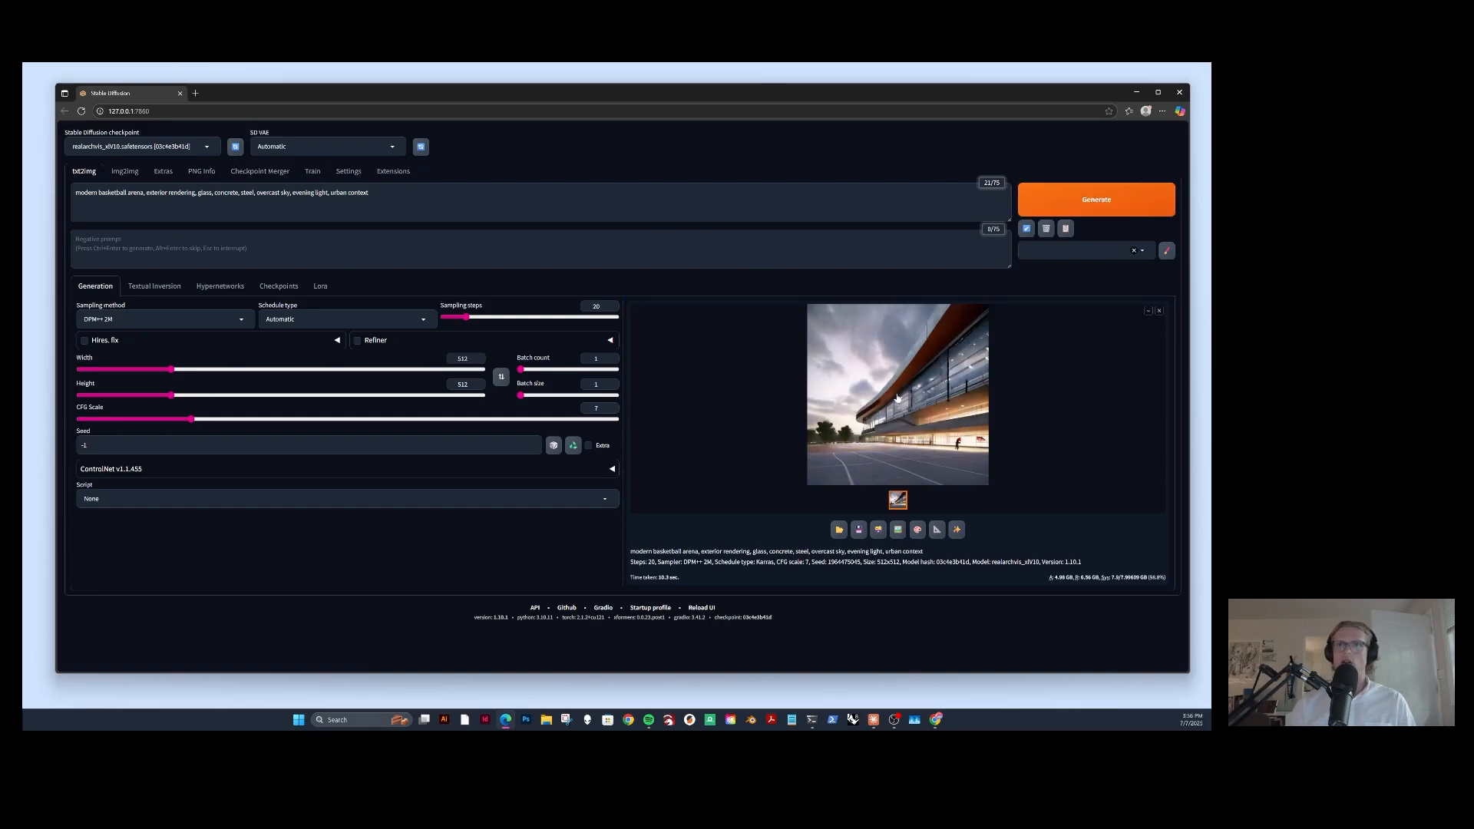
# Review the available sampling methods and schedule types without changing the selected options
pyautogui.click(228, 193)
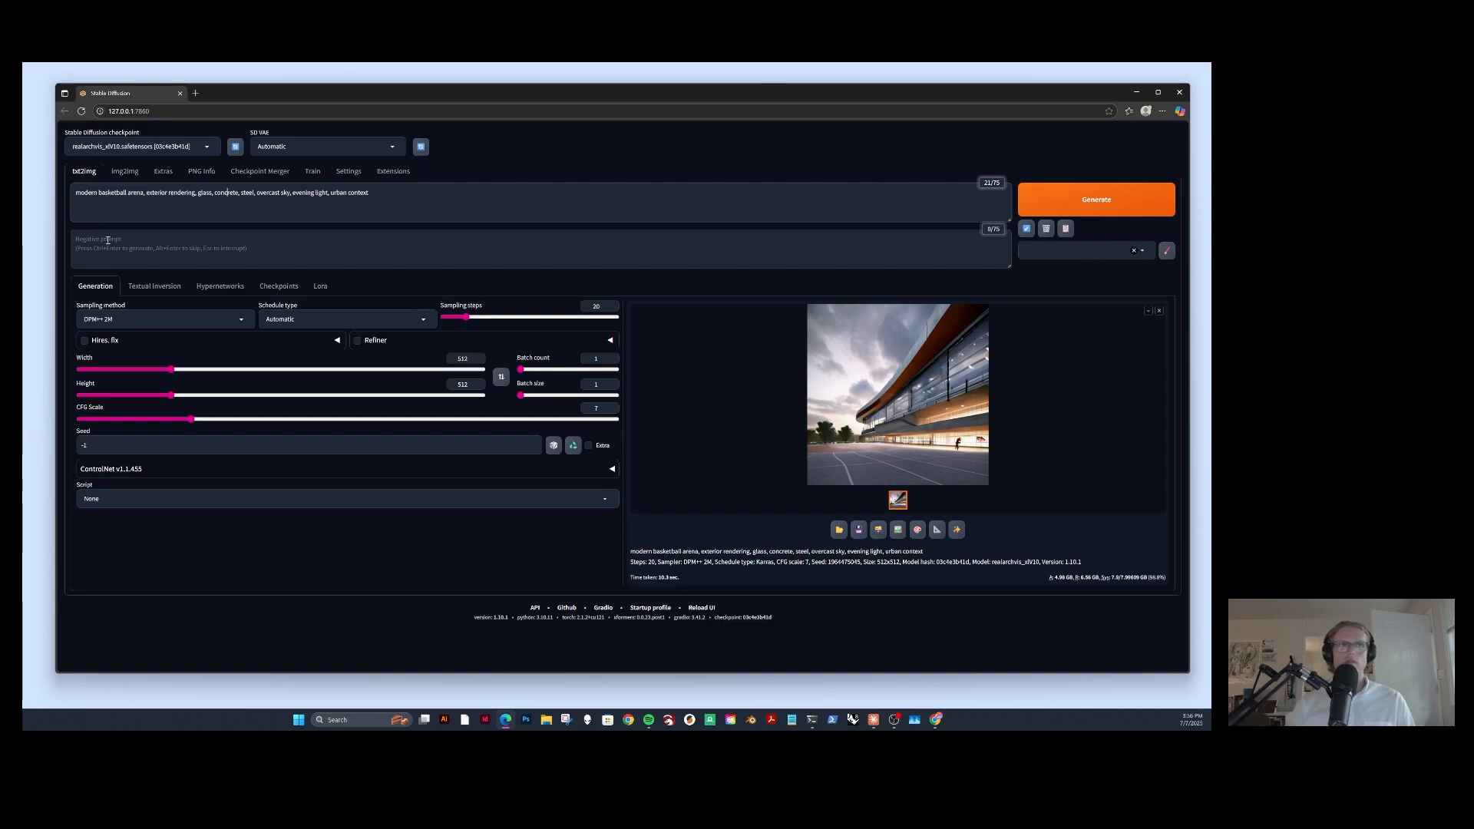
pyautogui.click(130, 319)
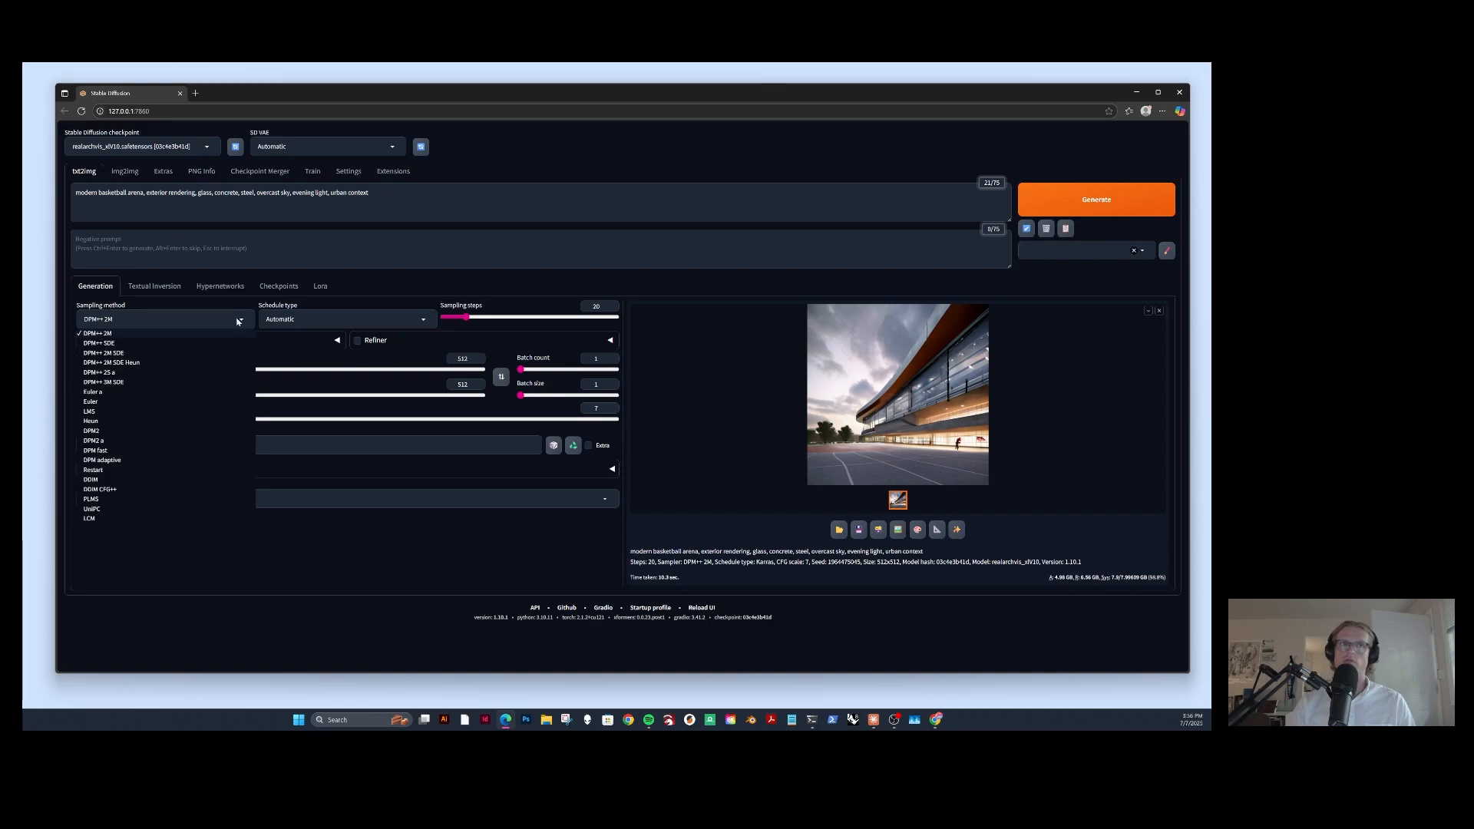
pyautogui.click(158, 317)
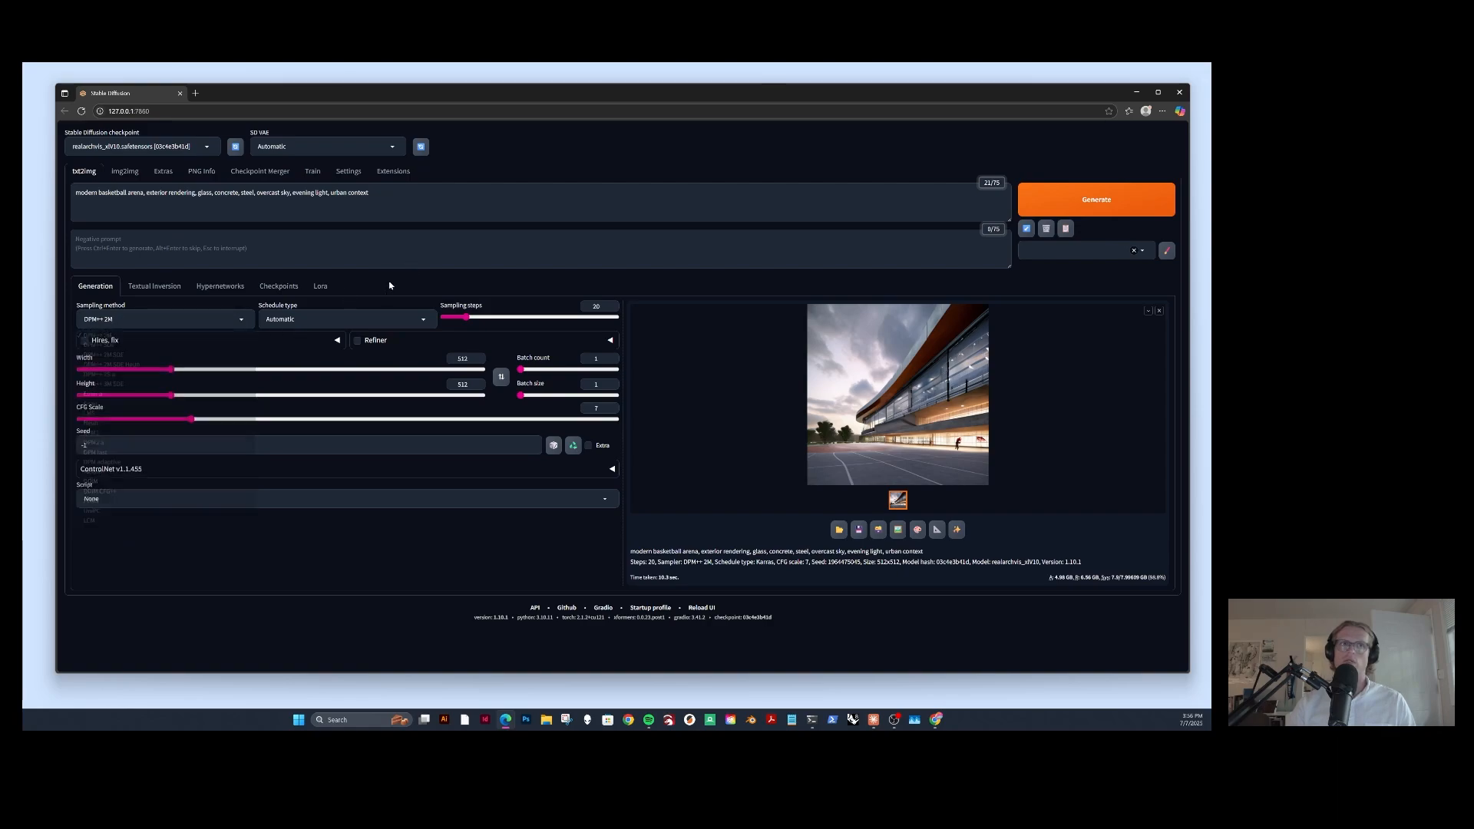
pyautogui.click(330, 316)
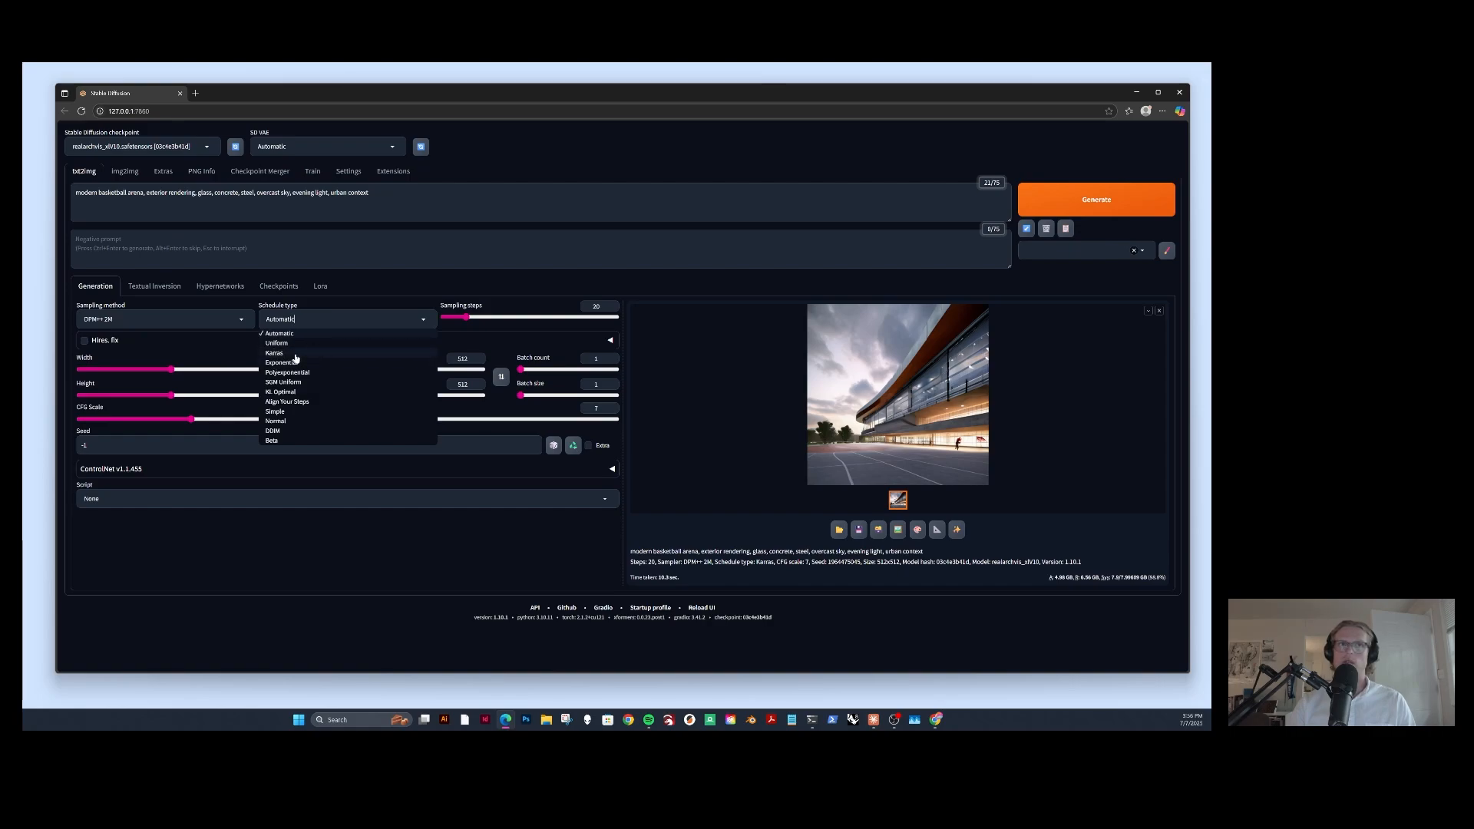
pyautogui.click(407, 291)
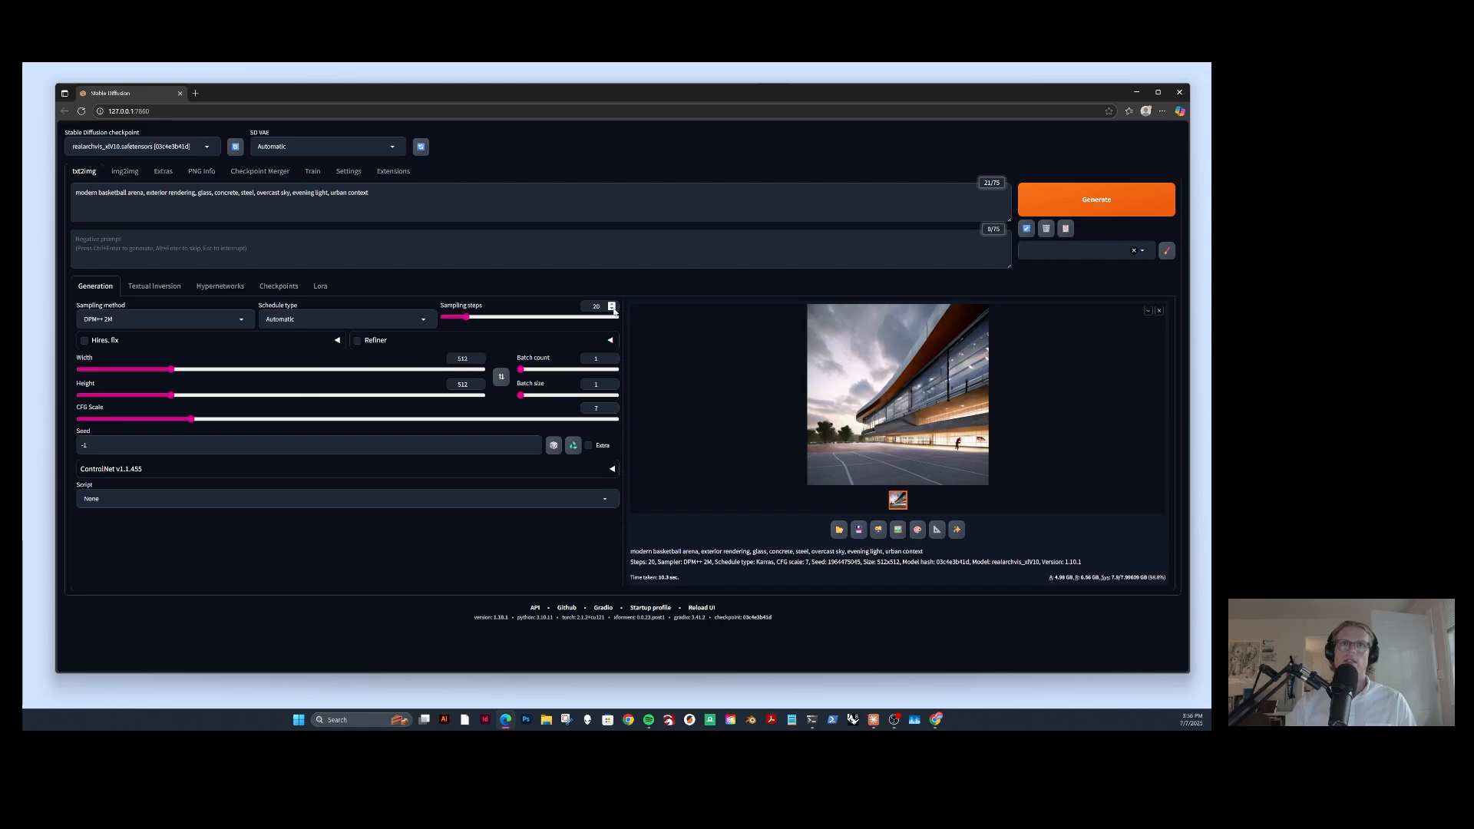
# Set the sampling steps to 50 and generate a new arena image
pyautogui.moveTo(605, 306); pyautogui.dragTo(579, 308)
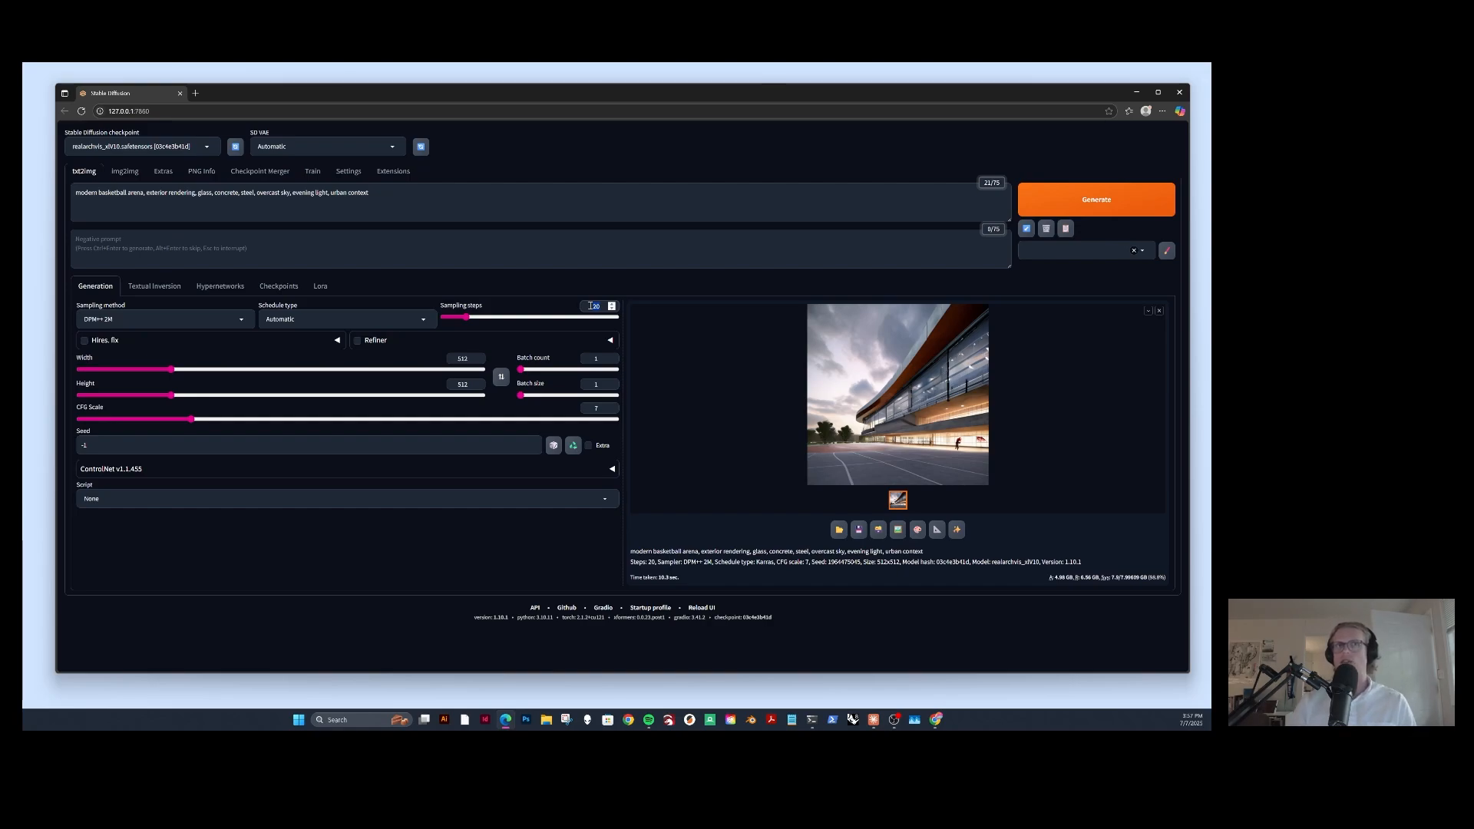
pyautogui.click(428, 201)
pyautogui.click(606, 308)
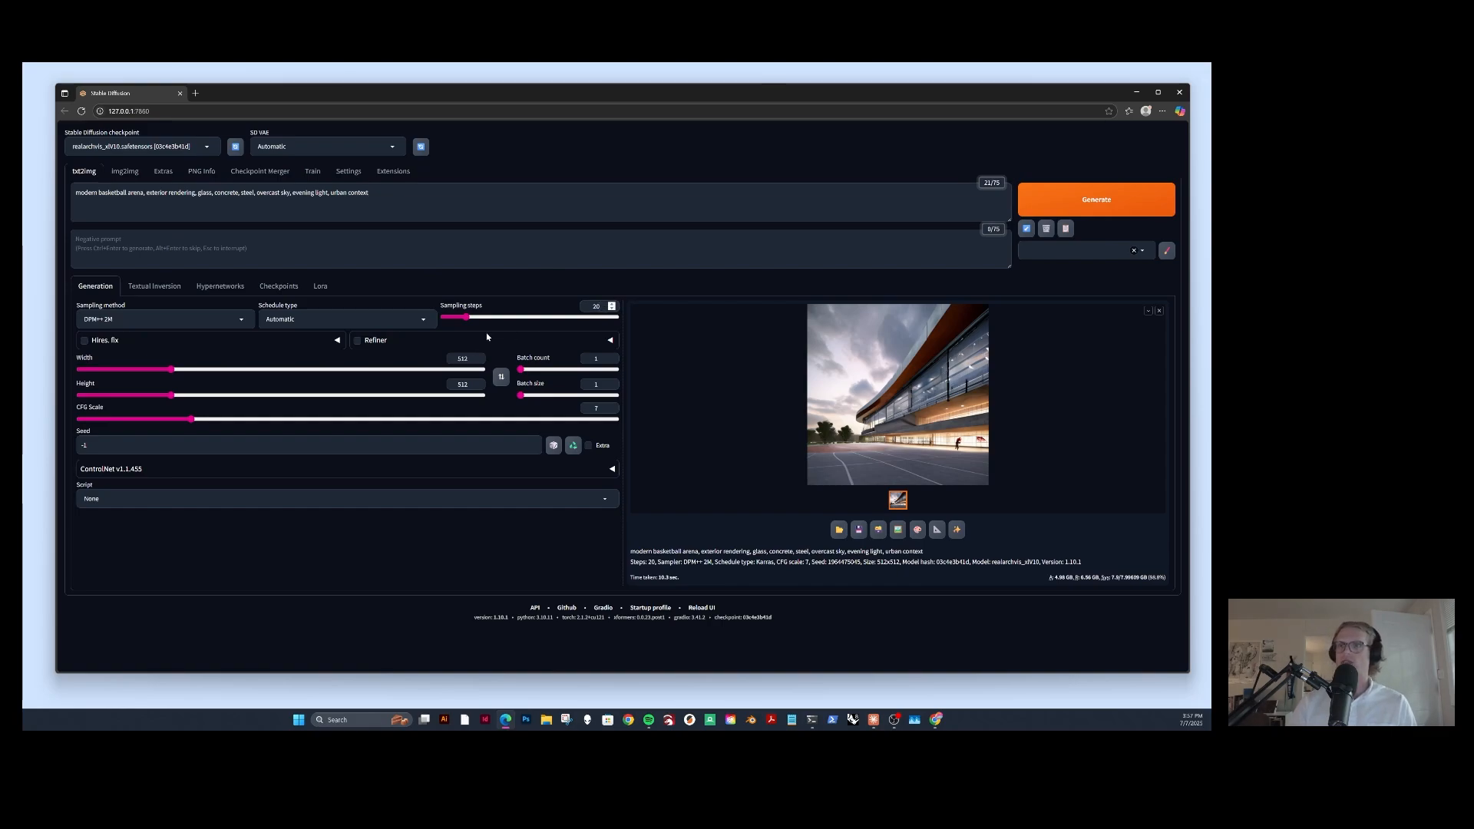
pyautogui.doubleClick(586, 307)
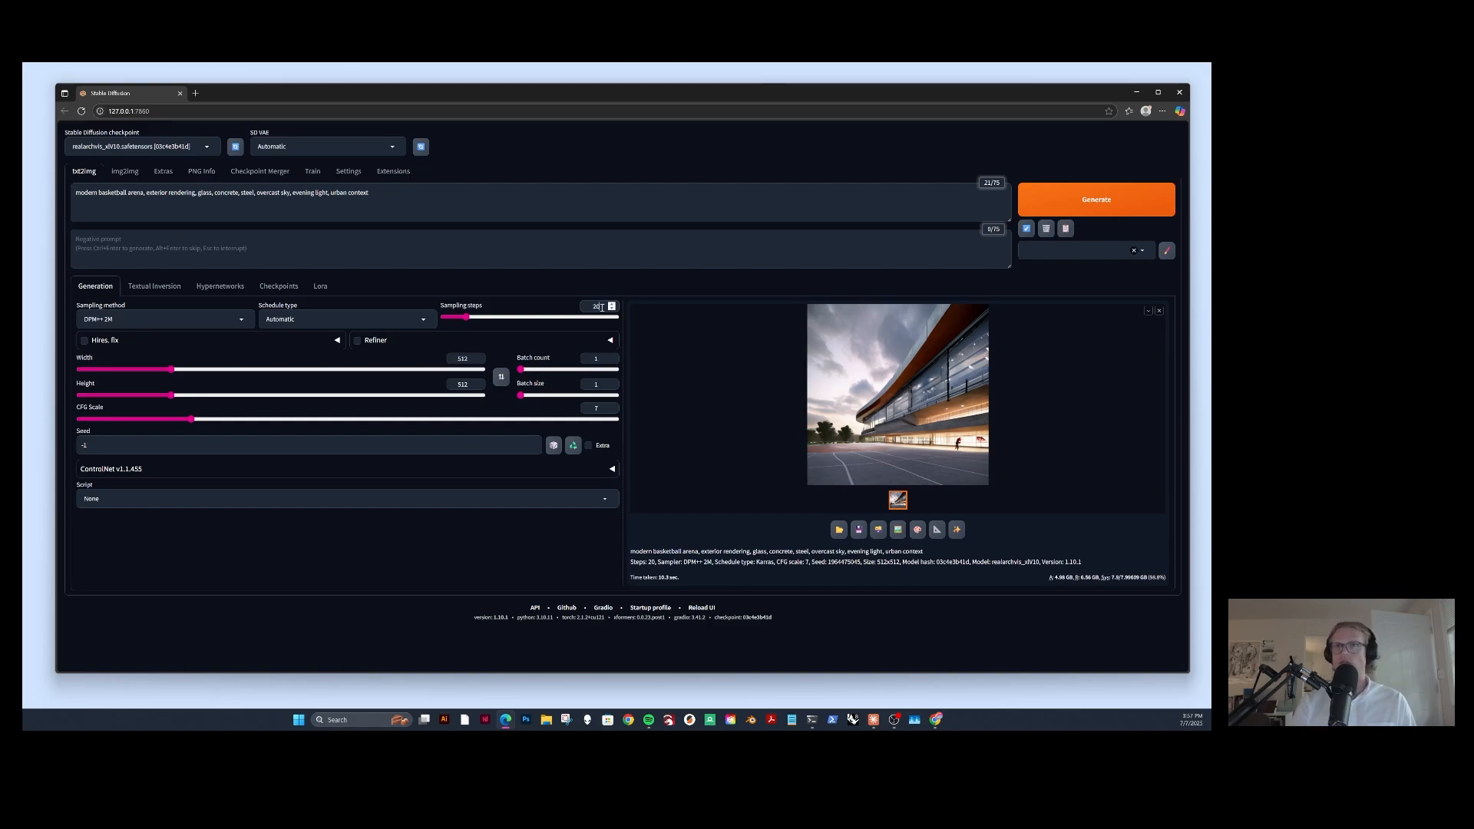
pyautogui.moveTo(601, 307); pyautogui.dragTo(582, 306)
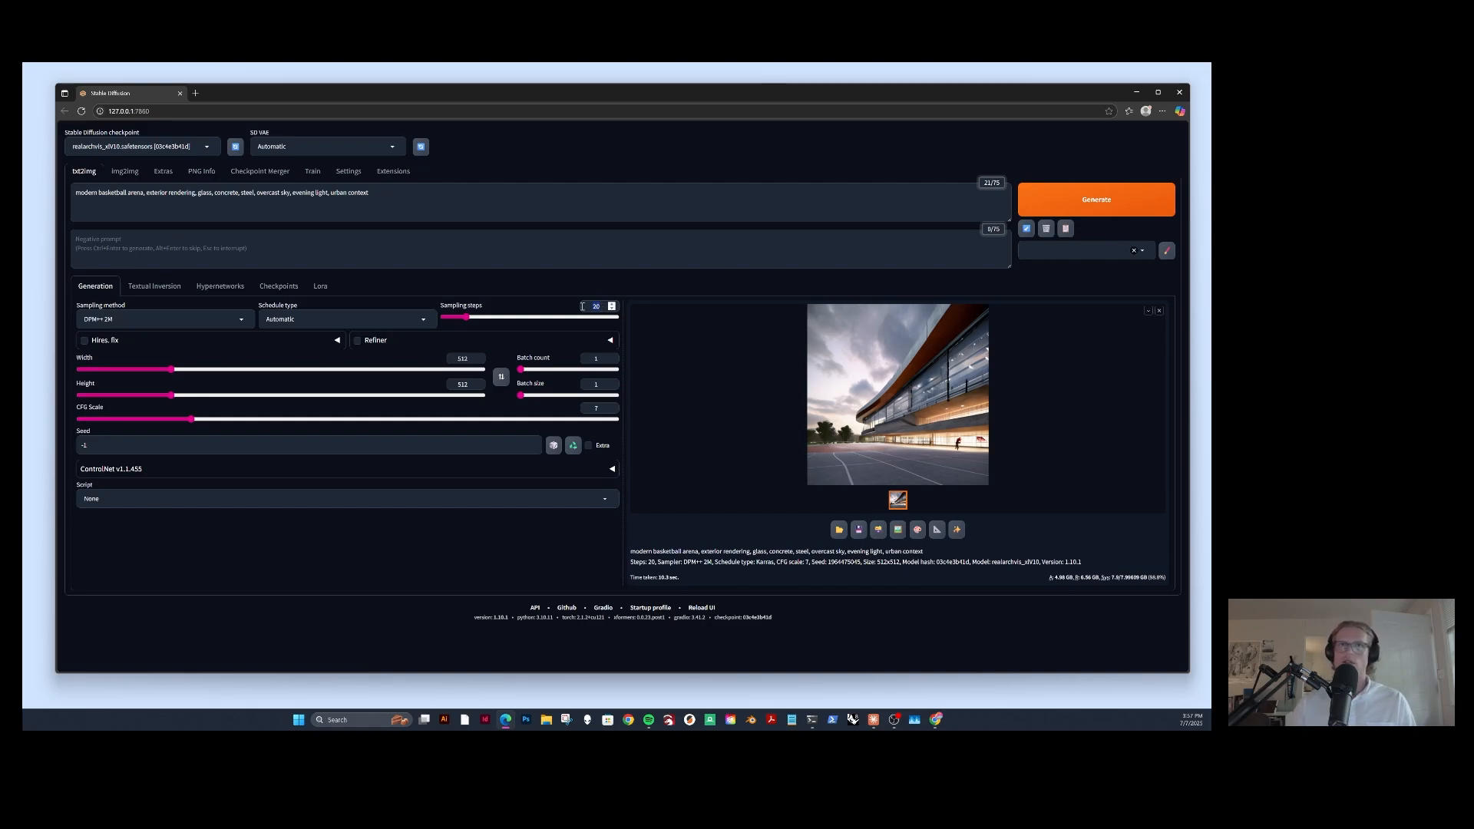
pyautogui.write('50')
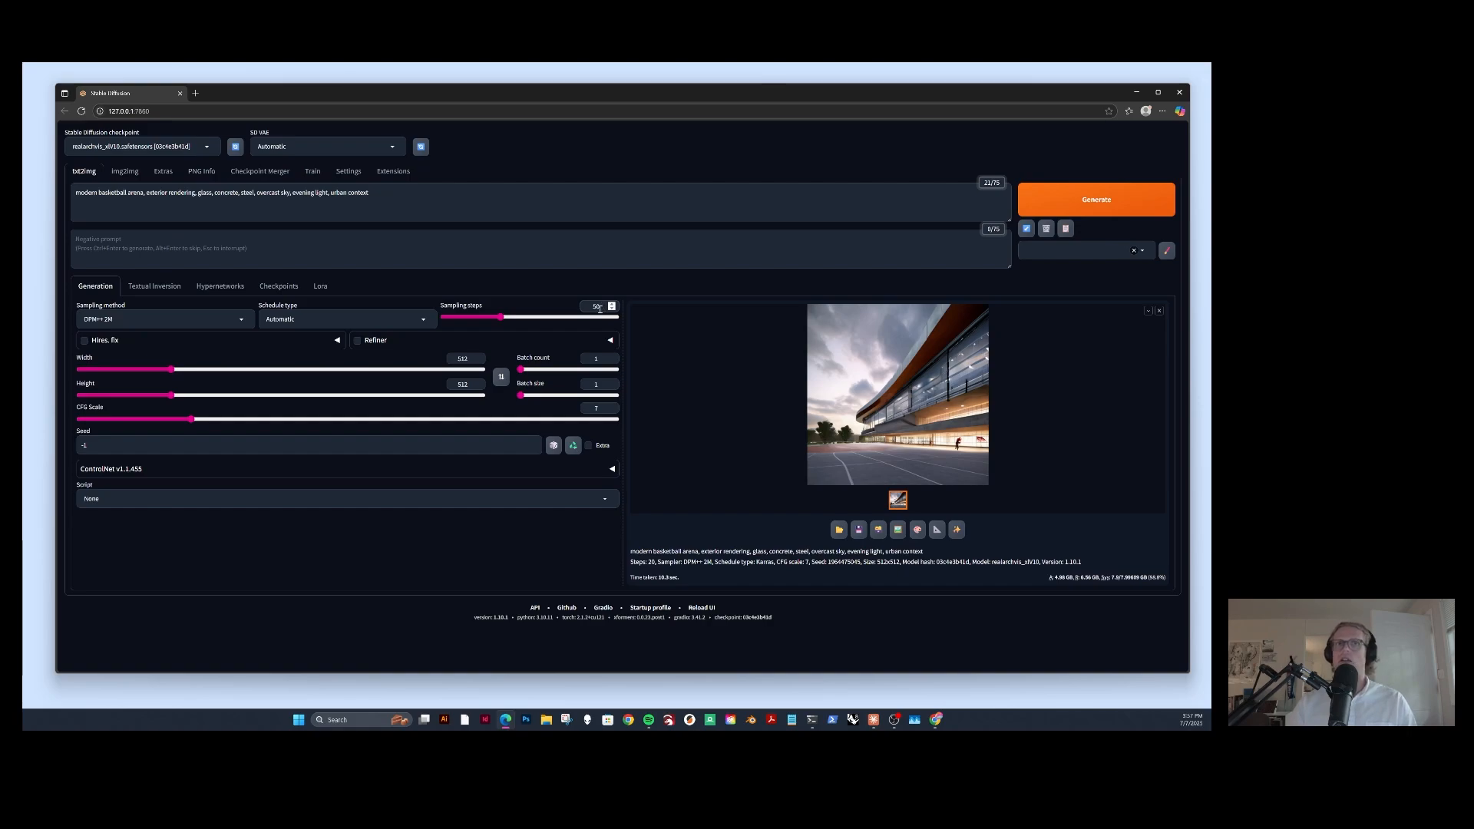
pyautogui.click(1061, 198)
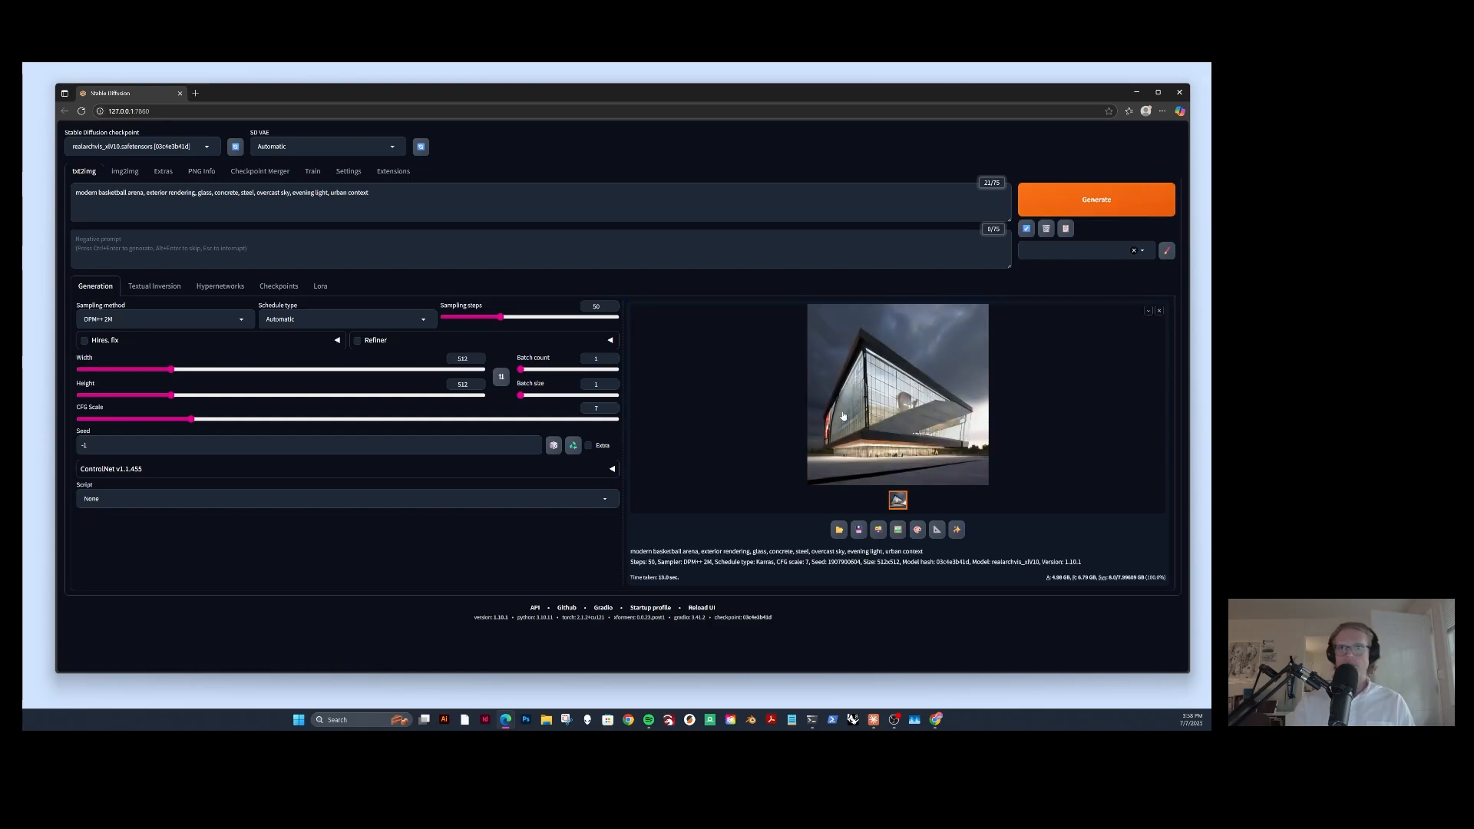
# Reduce the sampling steps to 40 and generate another image for comparison
pyautogui.doubleClick(603, 305)
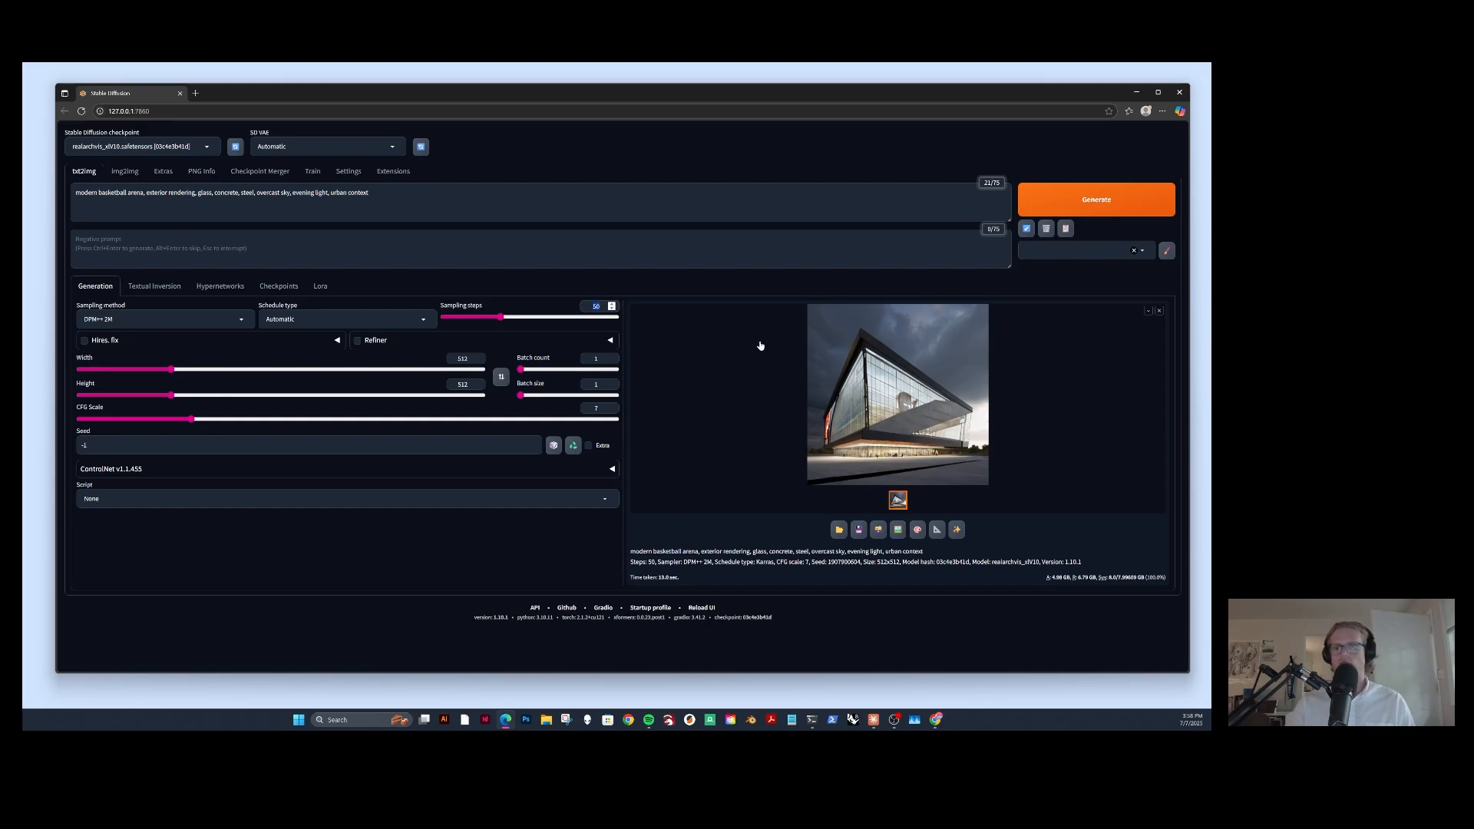
pyautogui.write('40')
pyautogui.click(1080, 202)
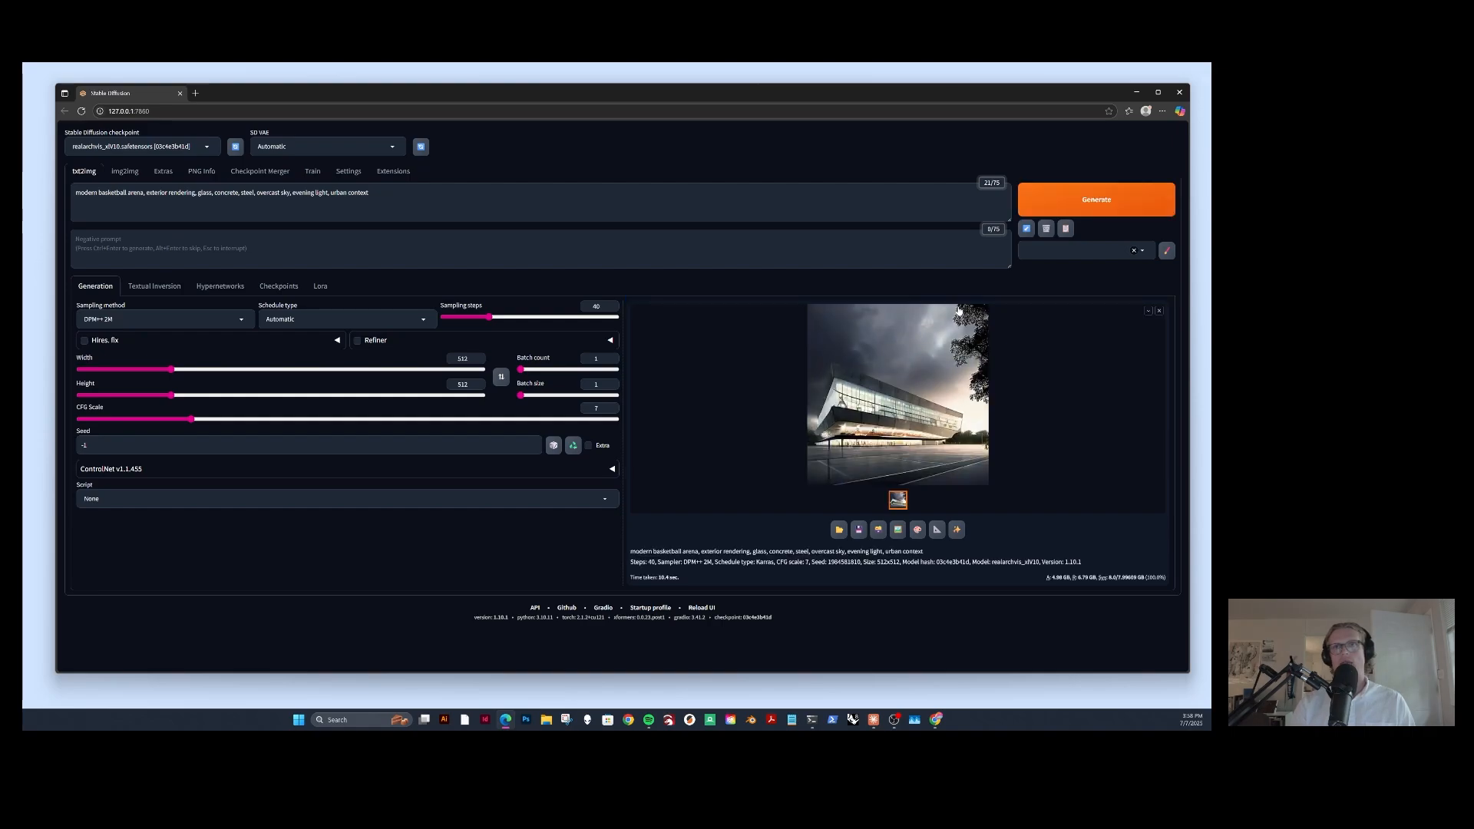
# Set the sampling steps back to 20
pyautogui.doubleClick(603, 307)
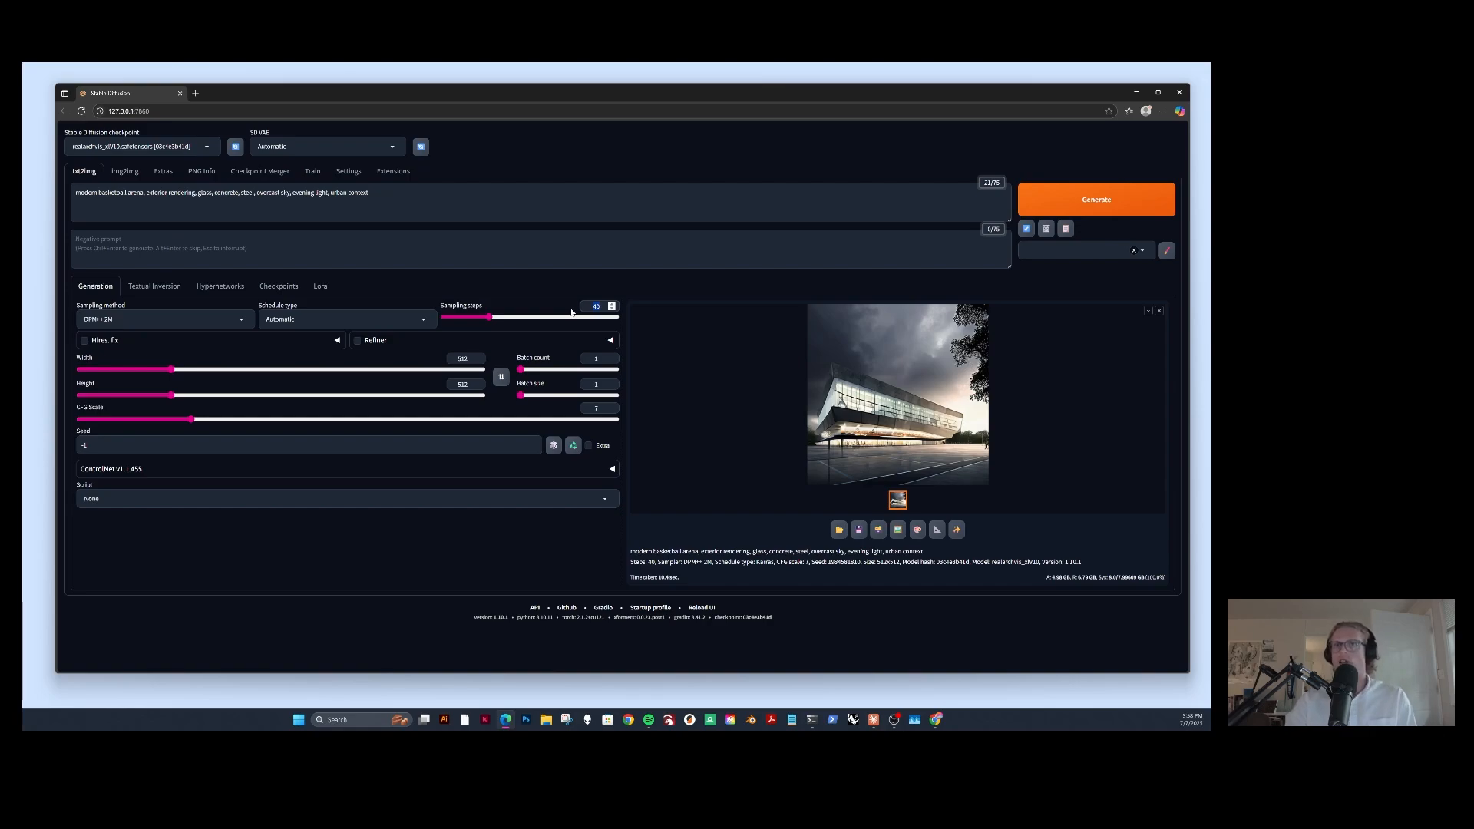
pyautogui.write('20')
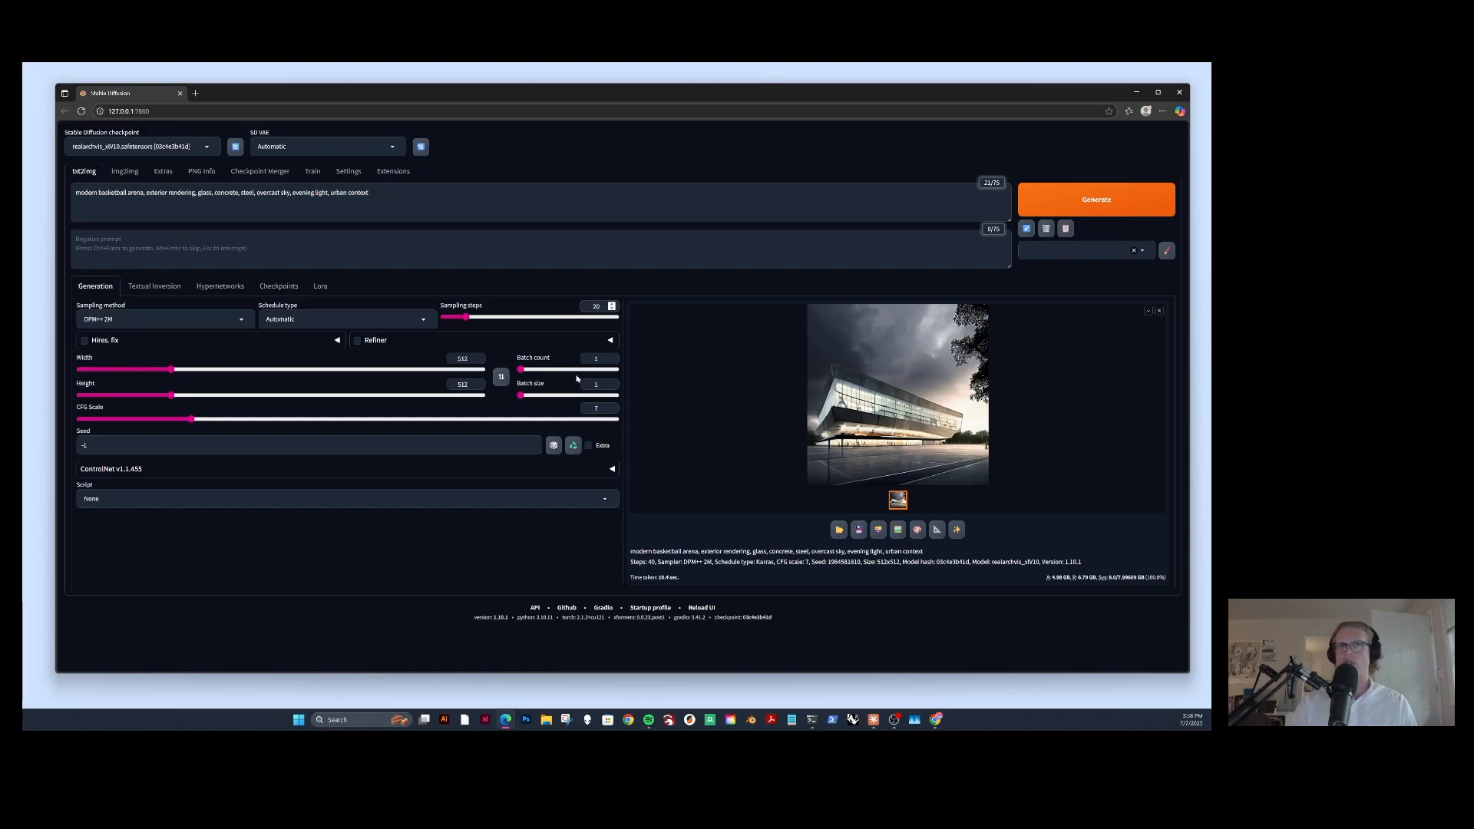
pyautogui.click(628, 285)
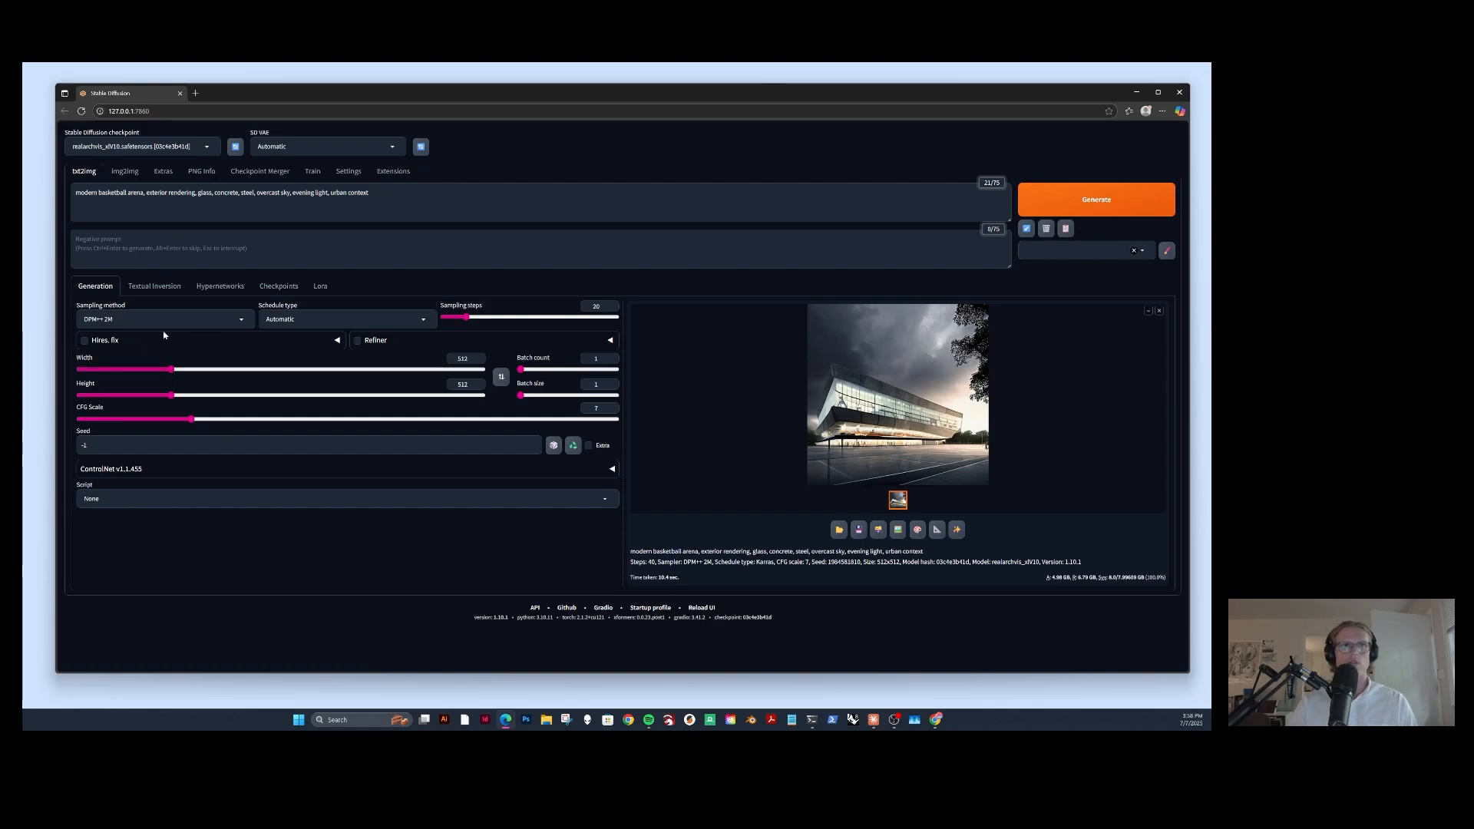
# Enable Hires. fix and check its upscale factor against the image width and height settings
pyautogui.click(134, 342)
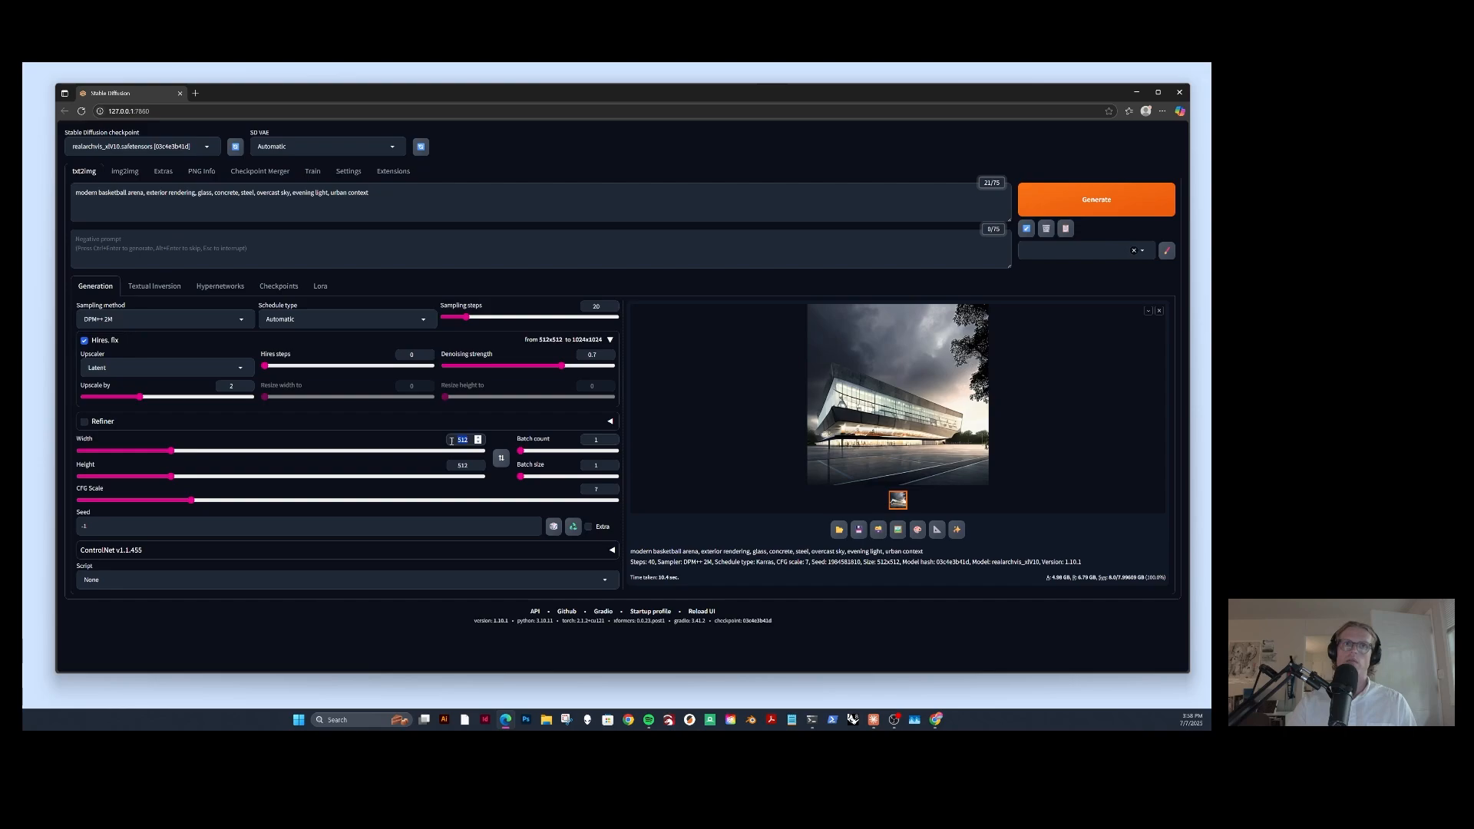
pyautogui.doubleClick(463, 466)
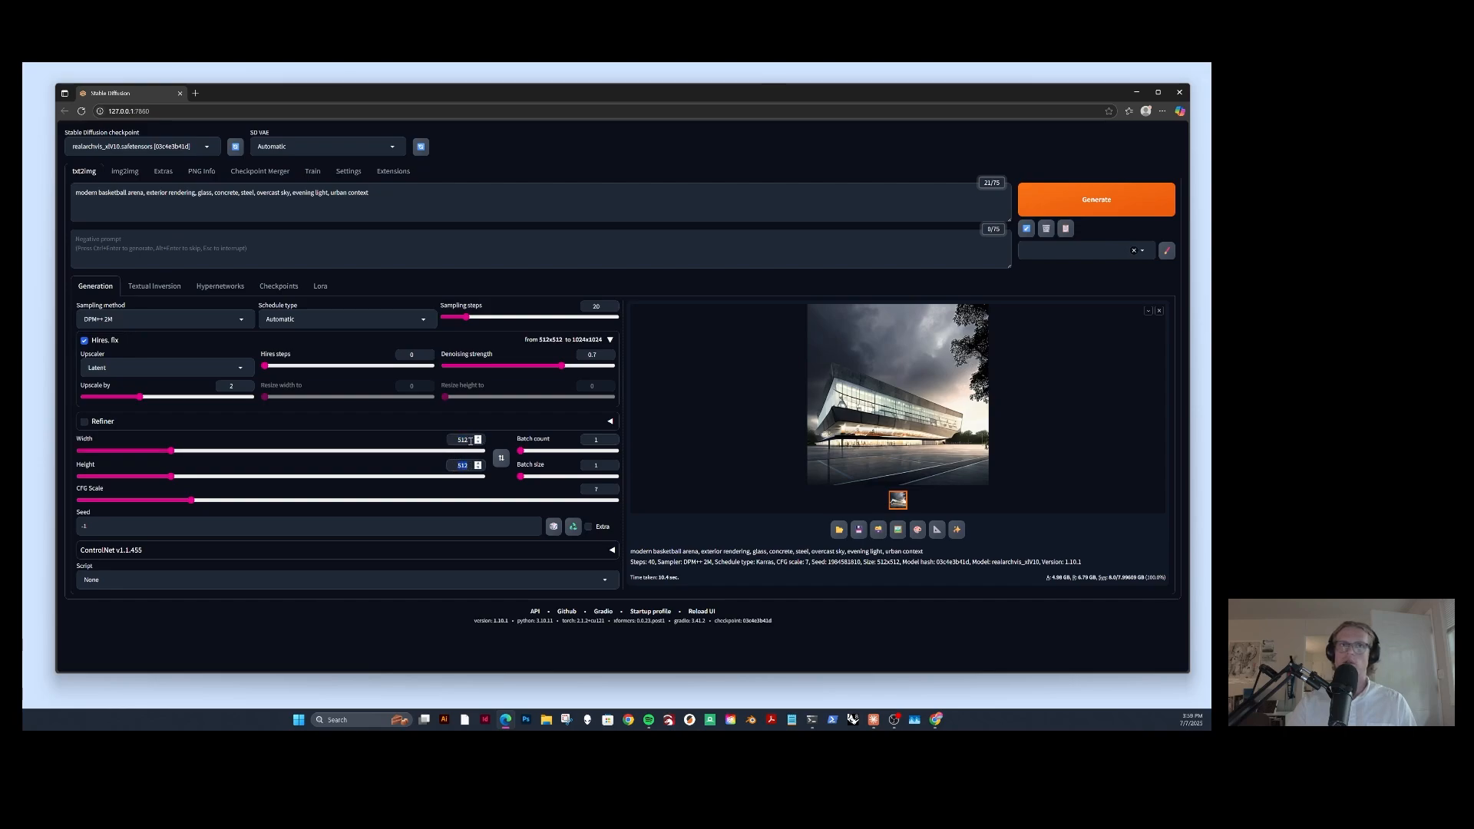
pyautogui.click(465, 440)
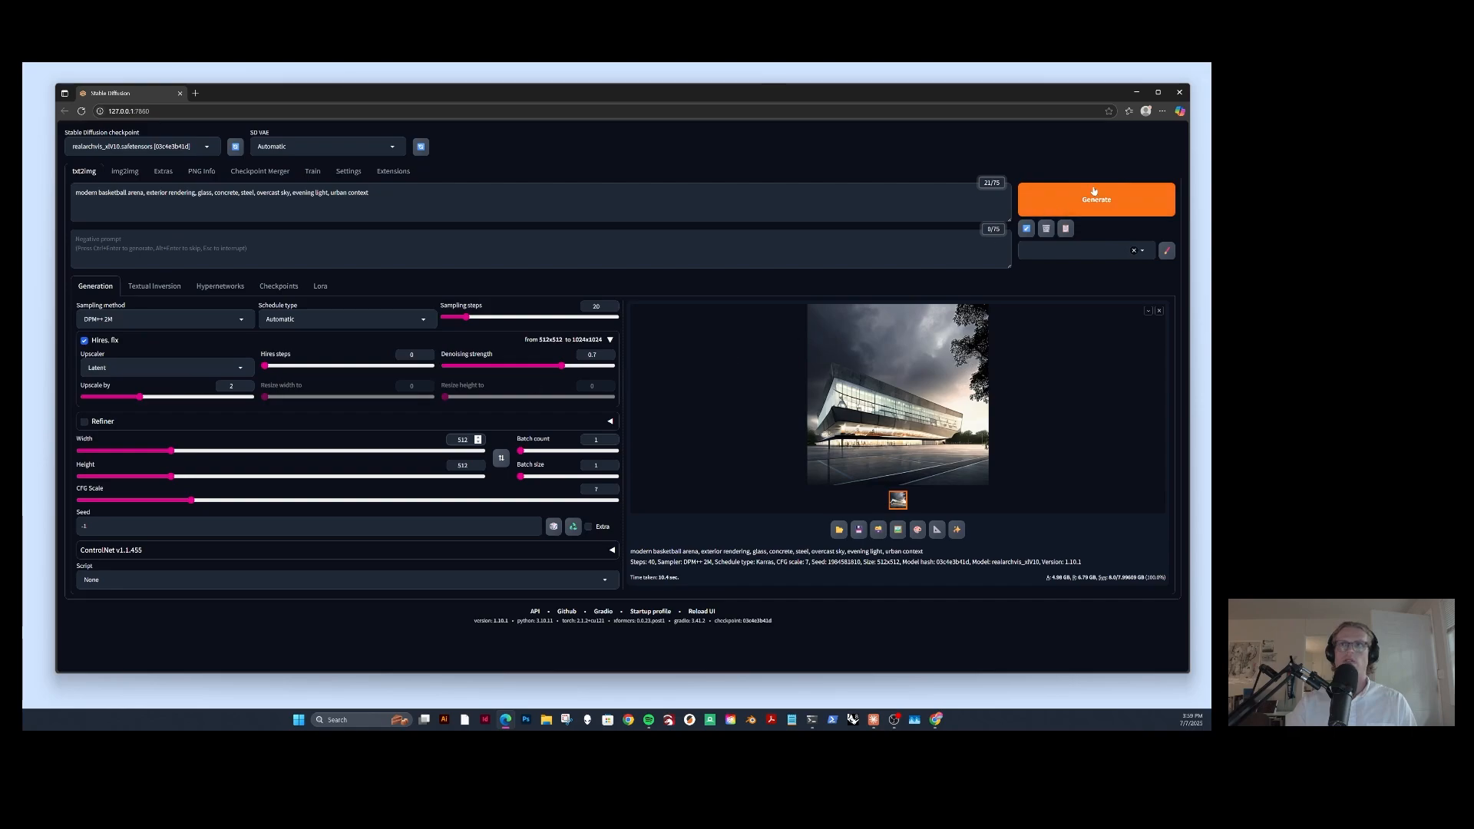
pyautogui.click(229, 385)
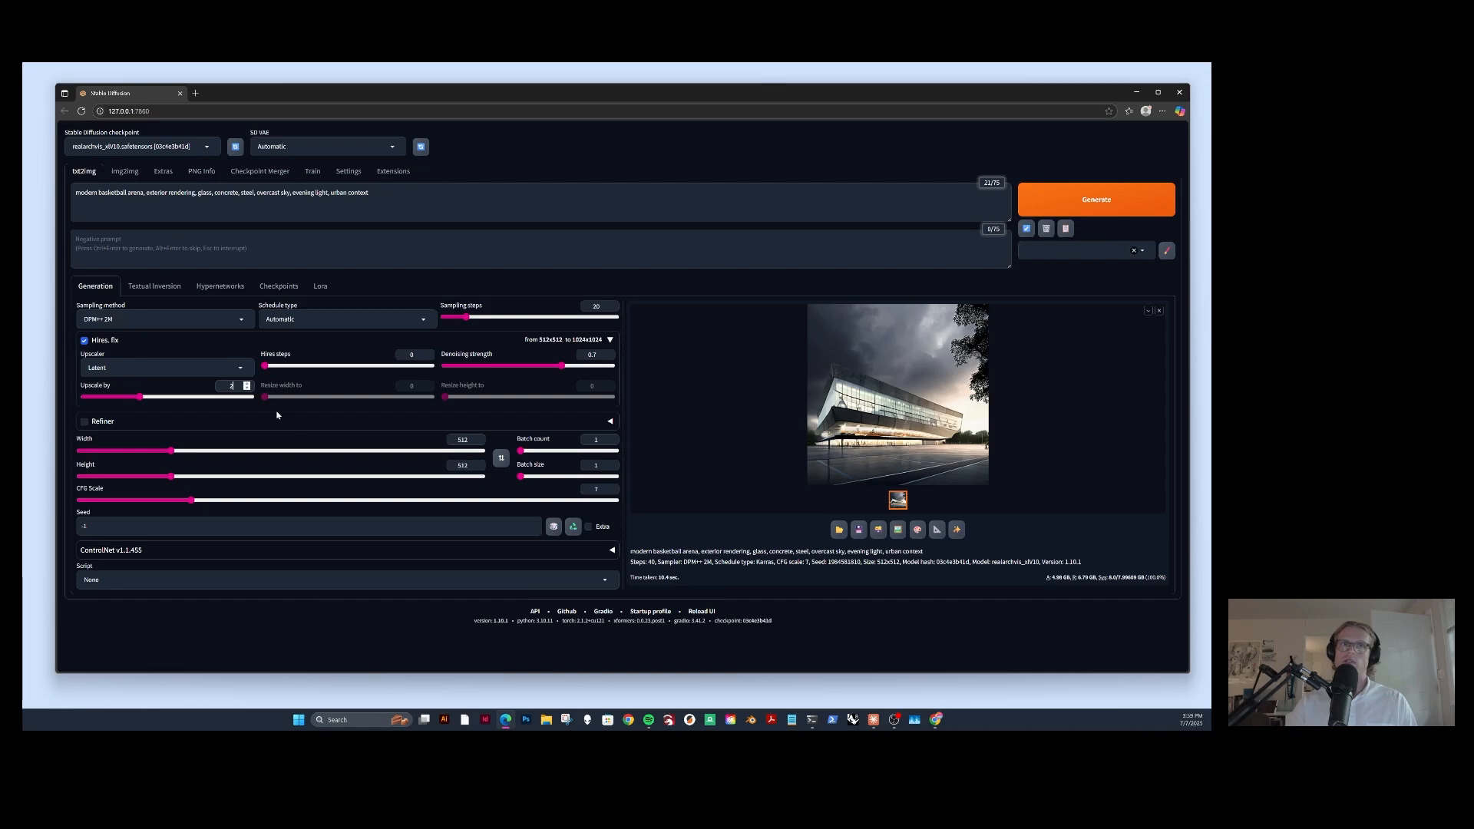
pyautogui.click(471, 442)
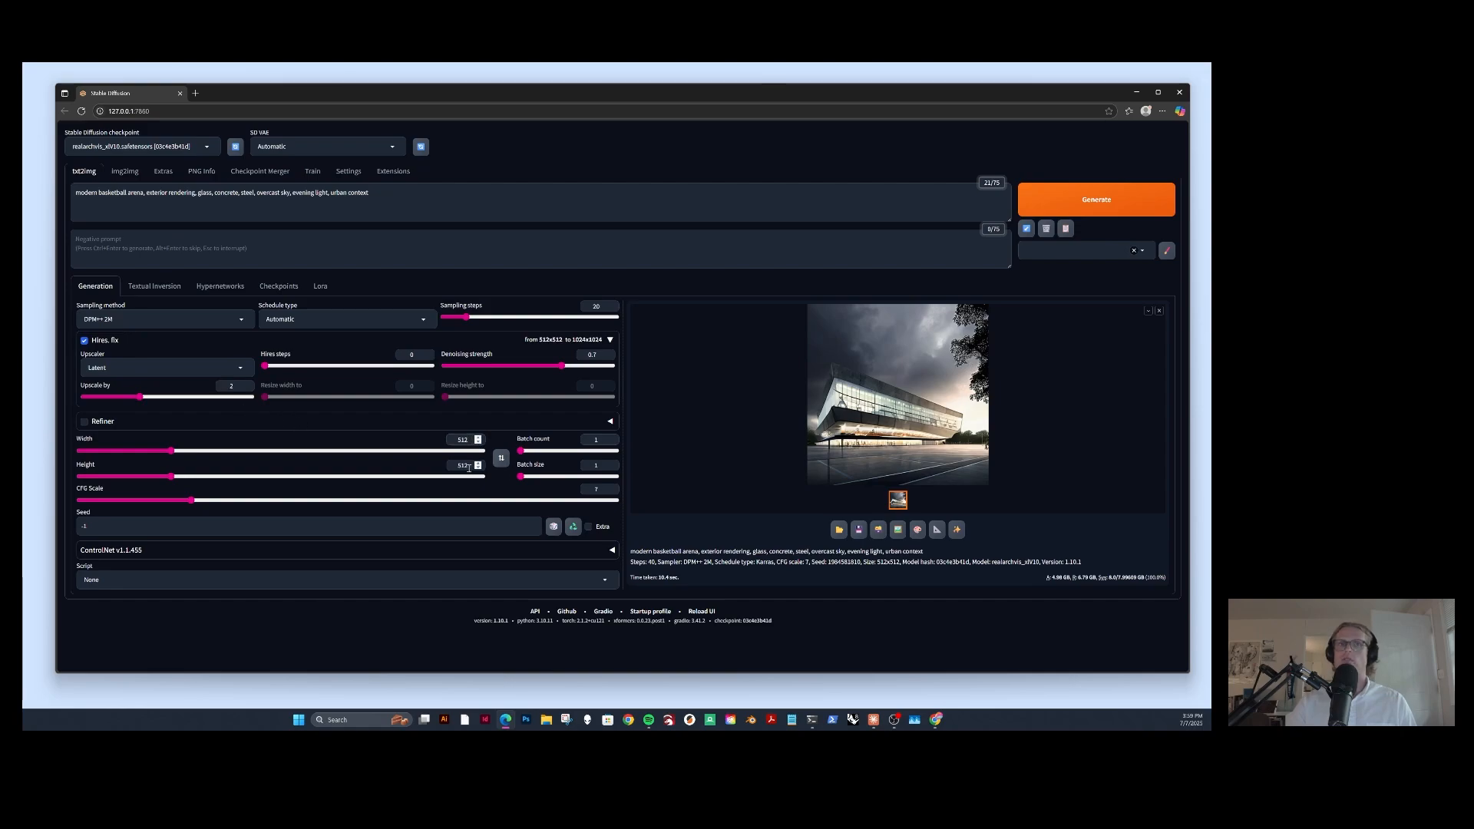
# Review the image size and upscale factor, and disable Hires. fix
pyautogui.click(470, 466)
pyautogui.click(238, 384)
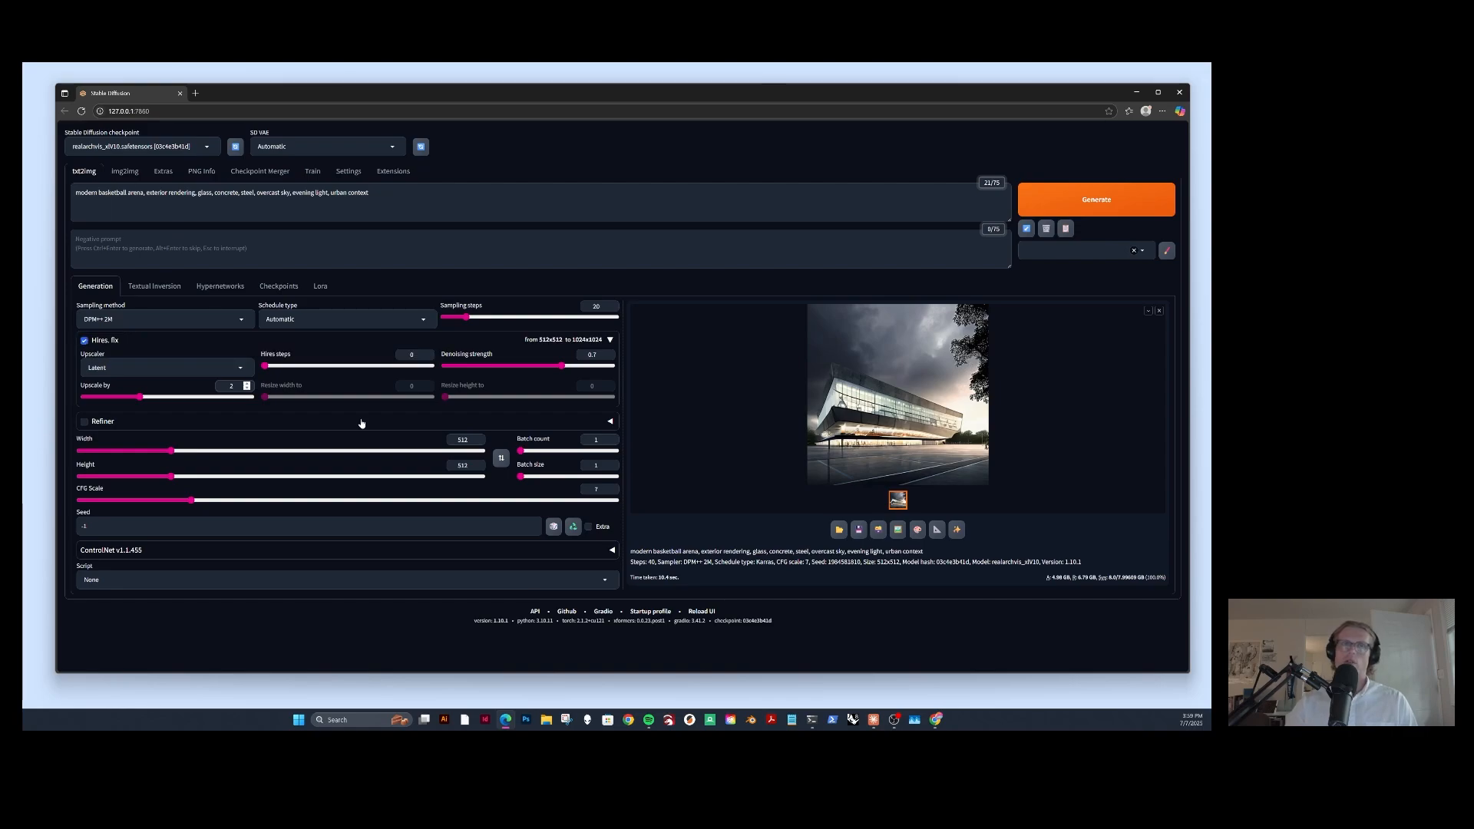
pyautogui.click(232, 386)
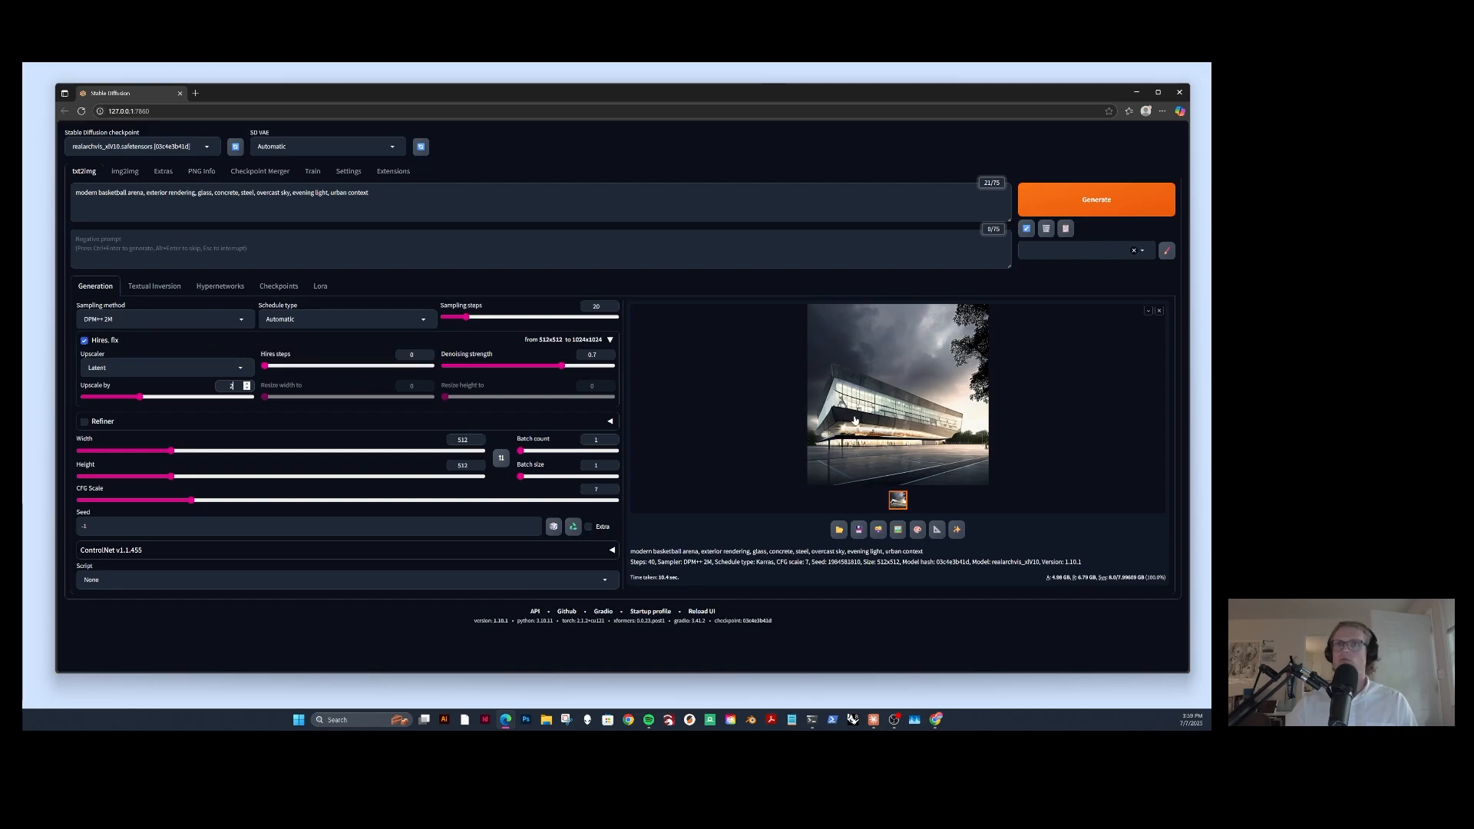
pyautogui.doubleClick(455, 439)
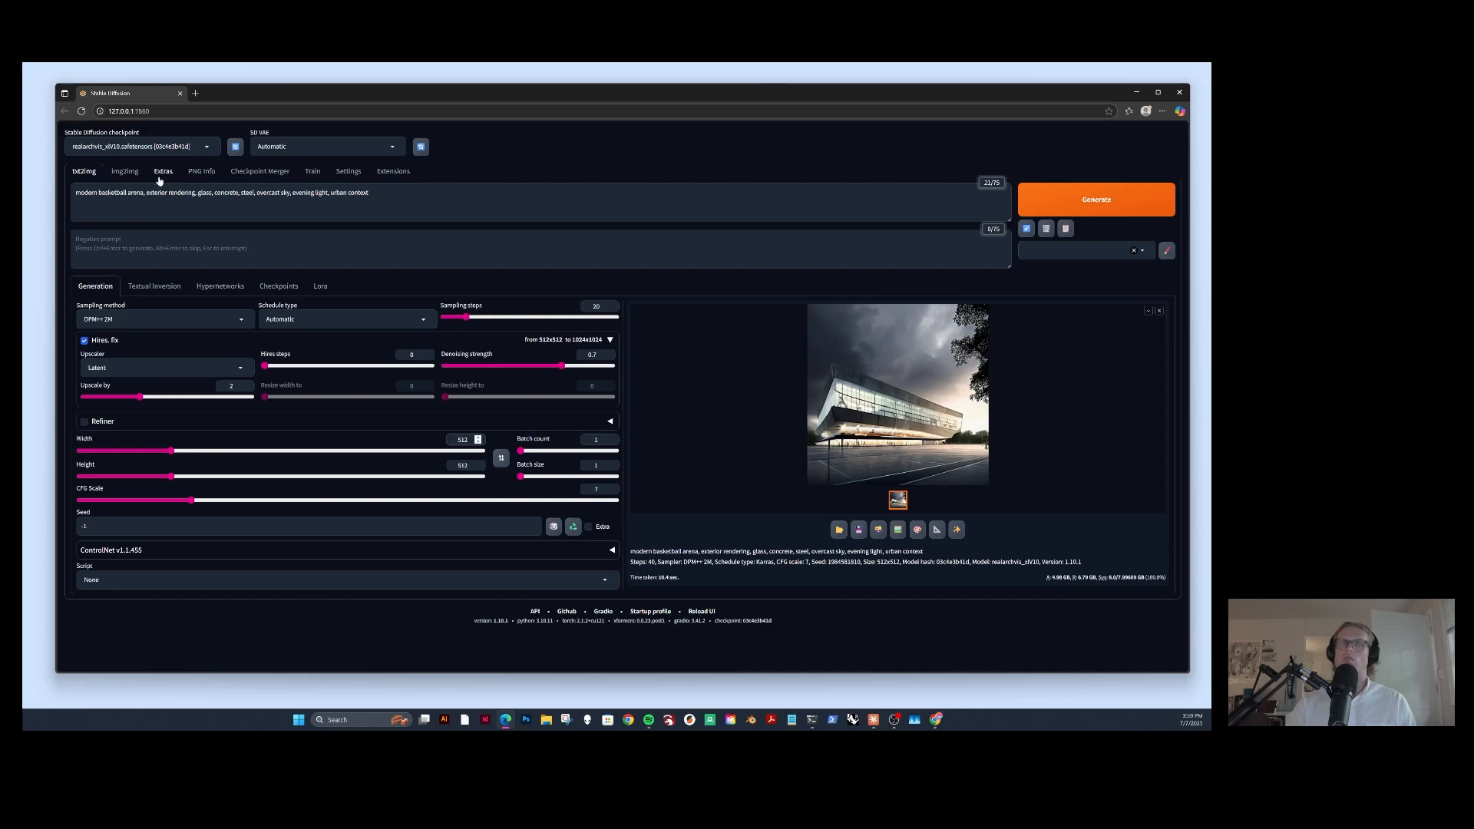
pyautogui.click(98, 343)
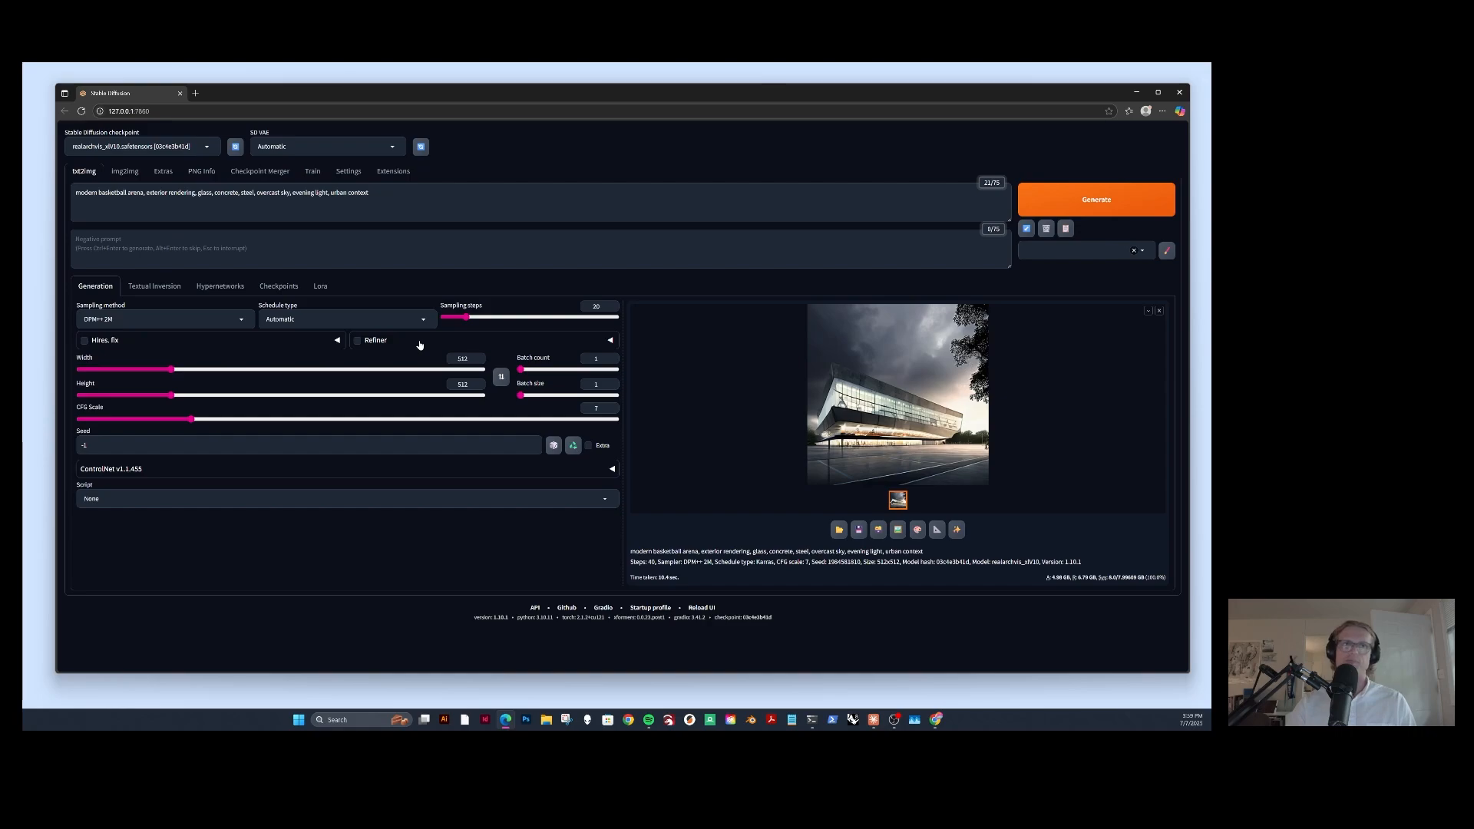
# Enable the Refiner to look over its checkpoint and switch settings, and disable it again
pyautogui.click(419, 343)
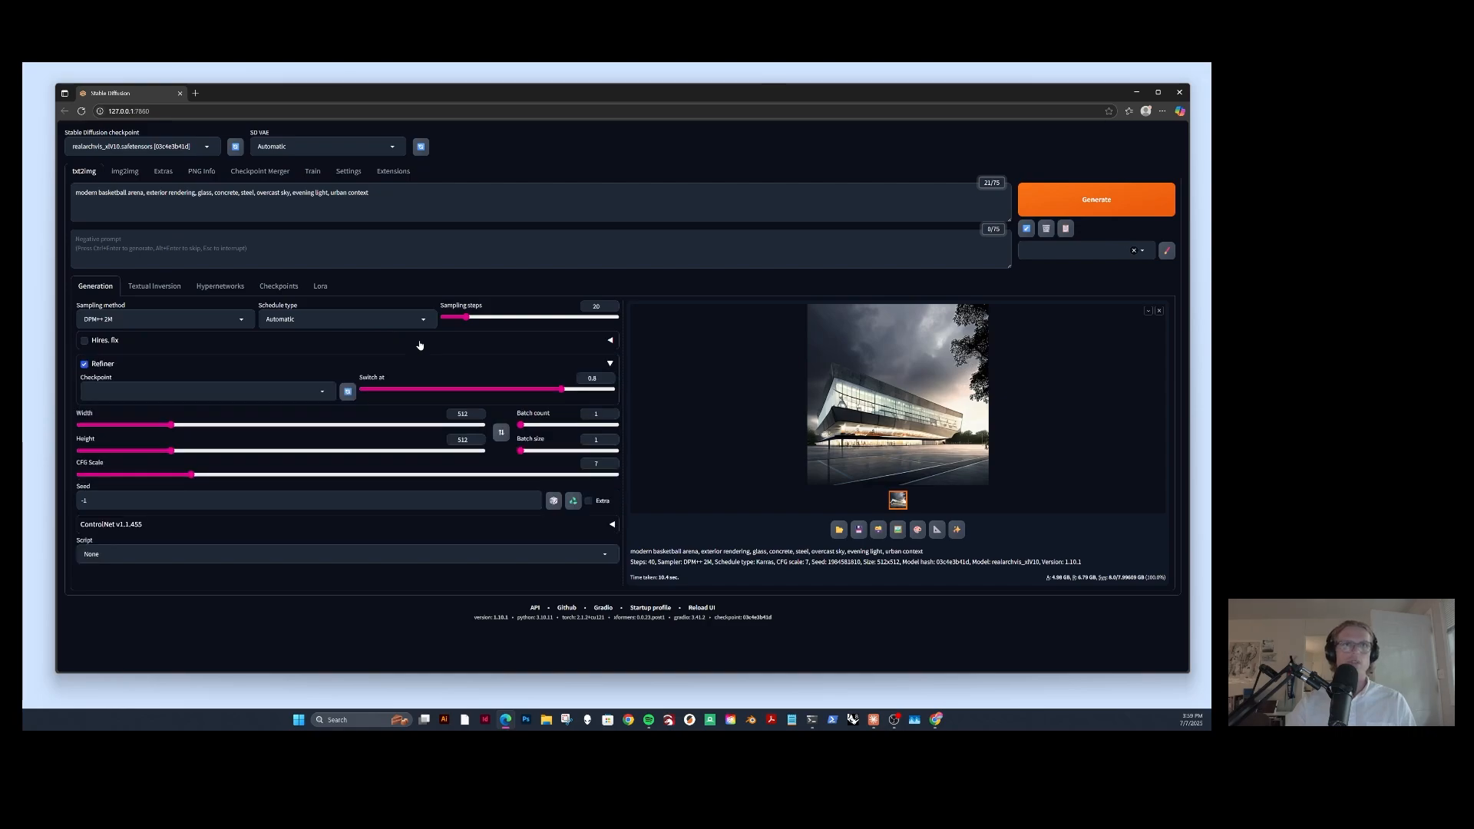
pyautogui.click(85, 366)
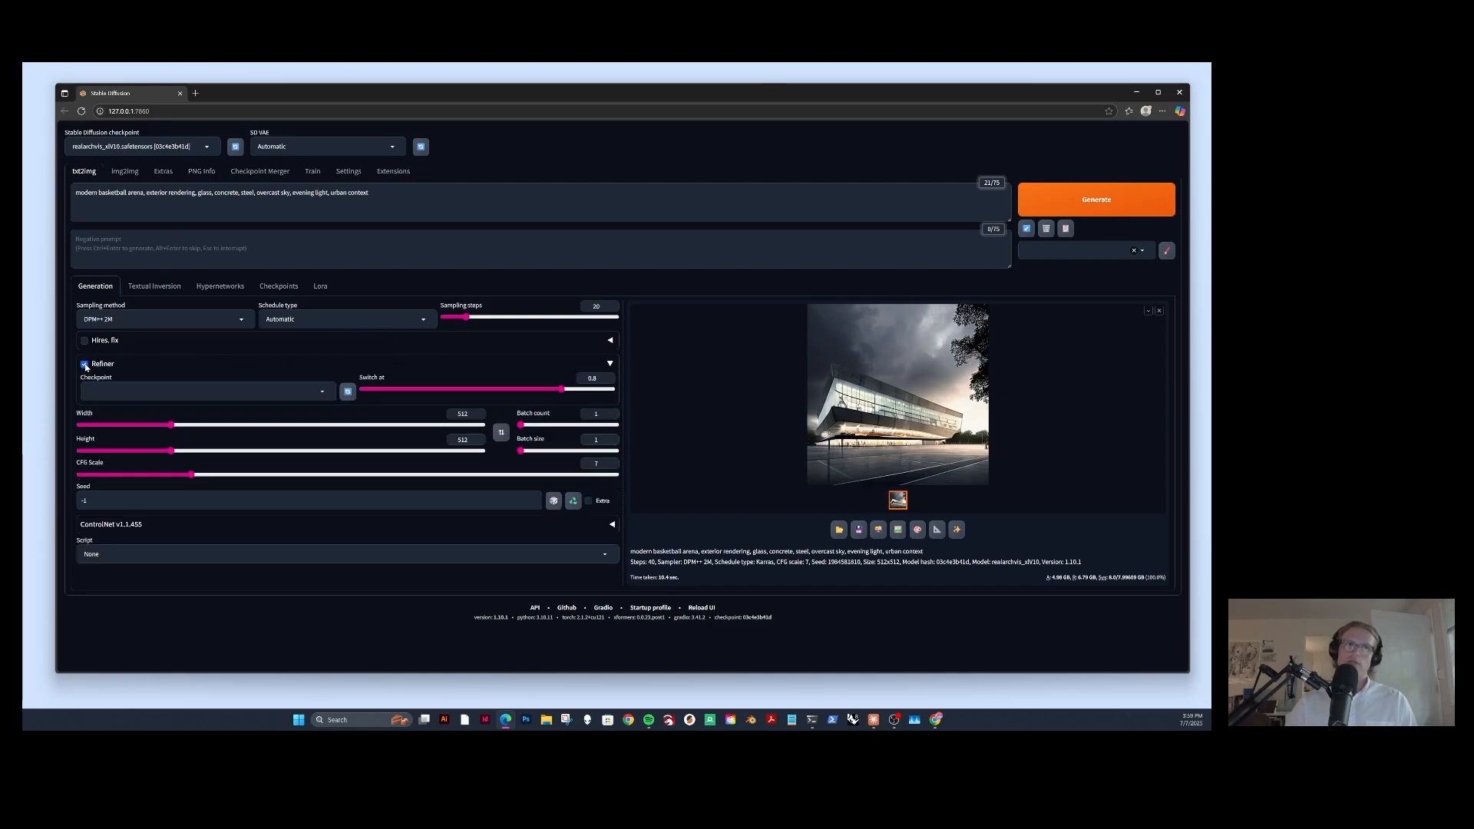
pyautogui.click(330, 365)
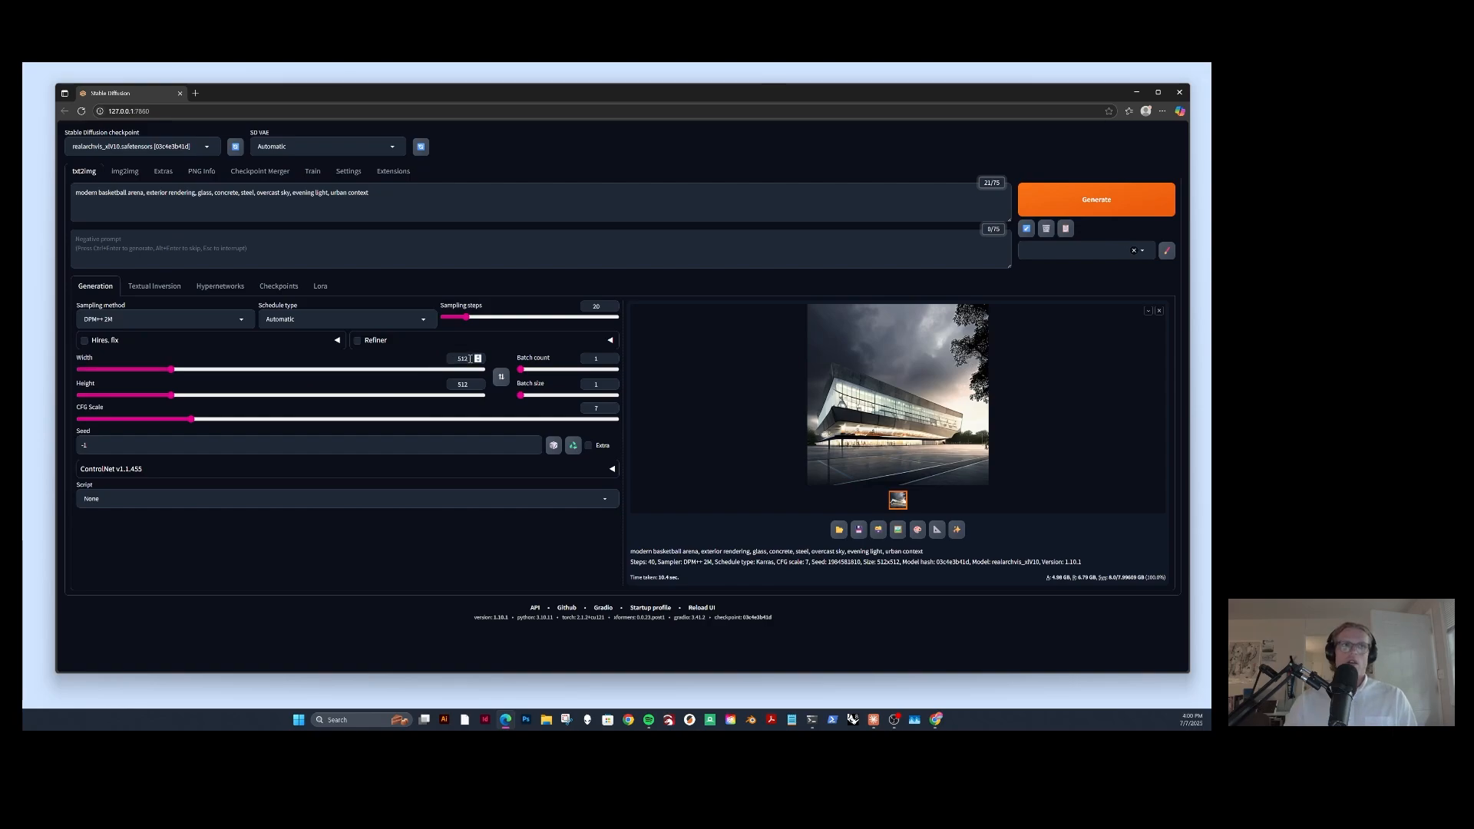
# Set the image width to 960 and the height to 540
pyautogui.moveTo(471, 359); pyautogui.dragTo(439, 357)
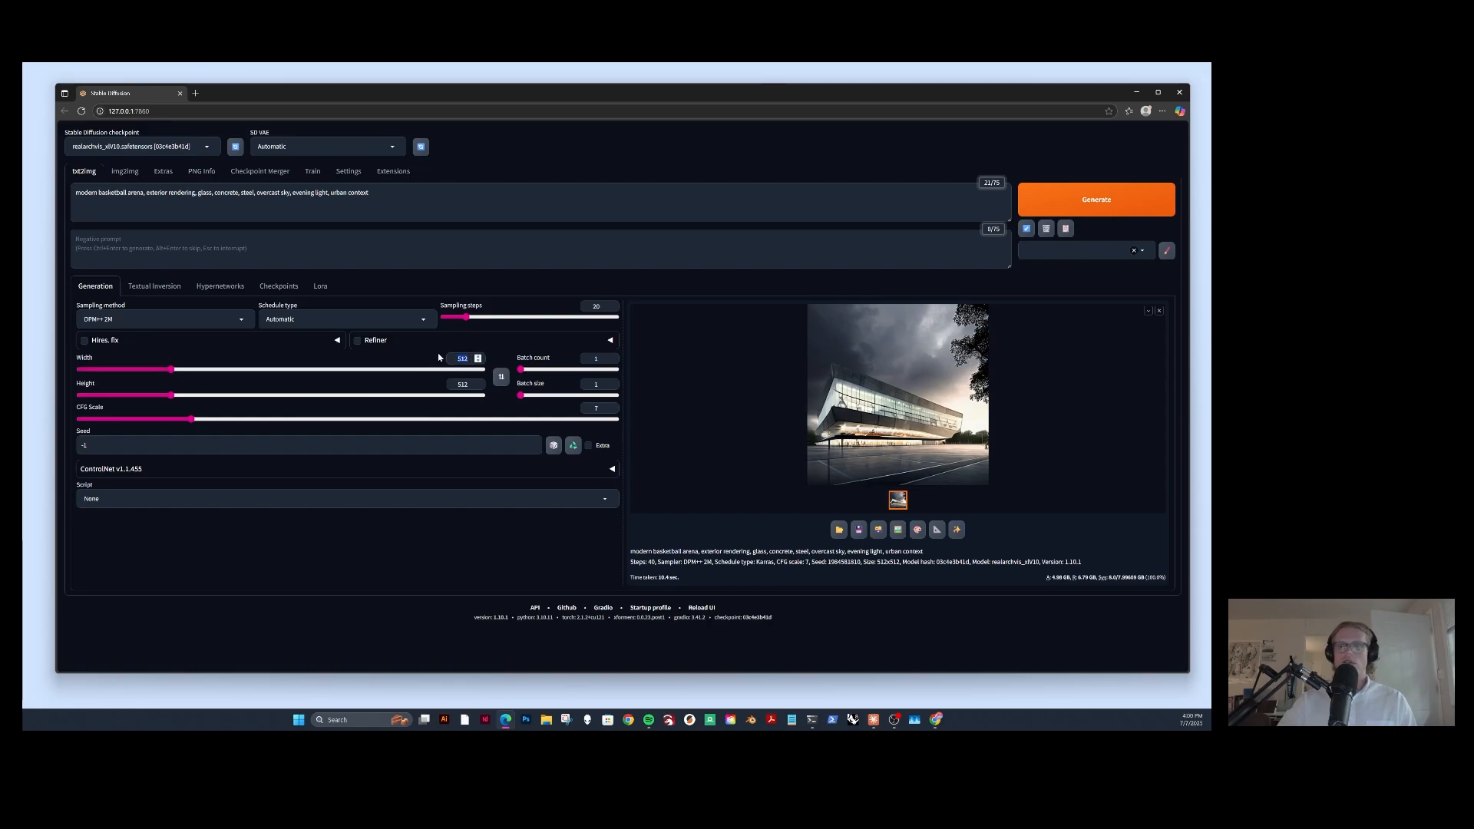
pyautogui.write('960')
pyautogui.press('Tab')
pyautogui.press('Tab')
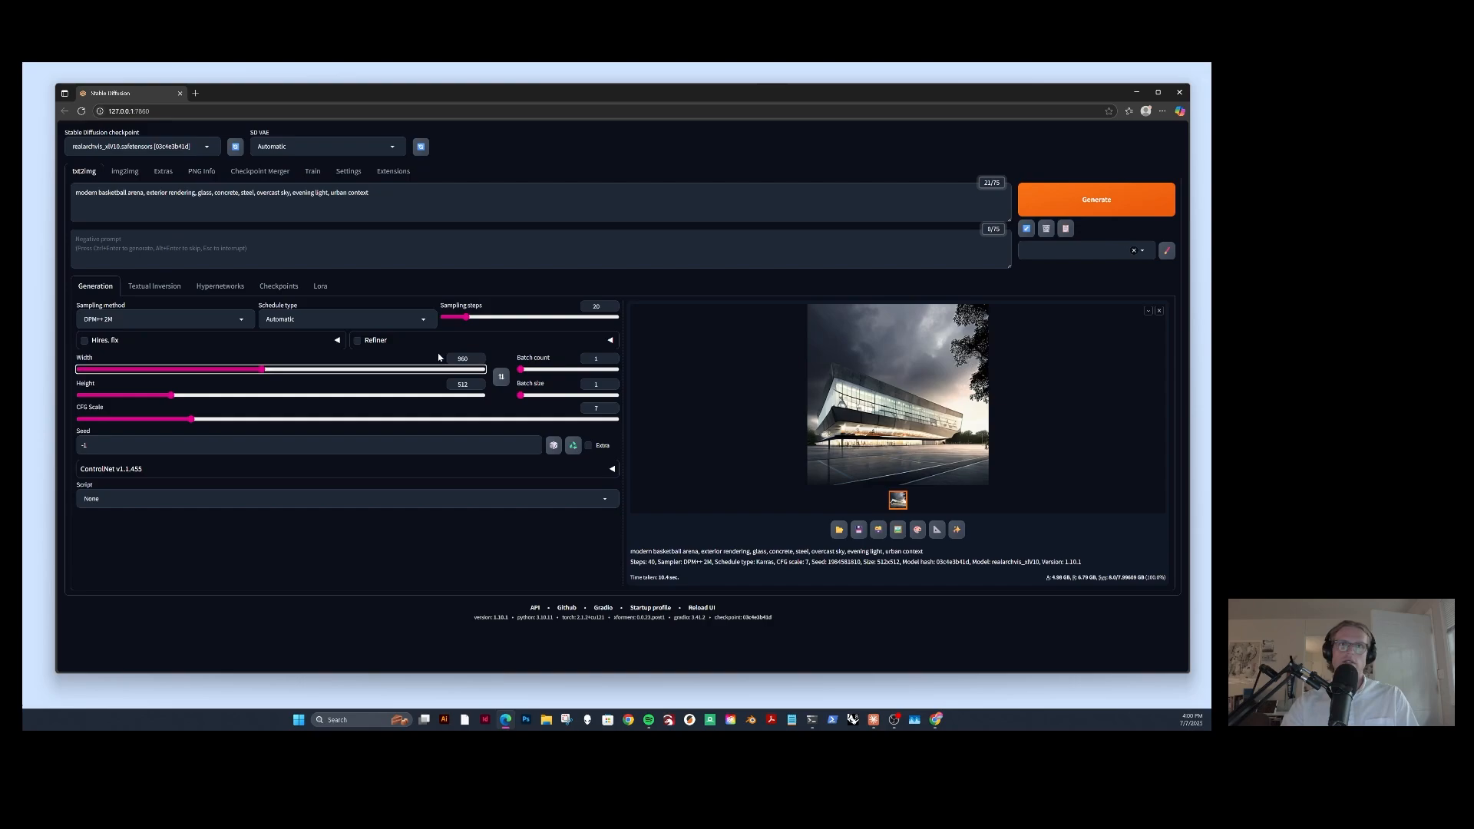
pyautogui.write('540')
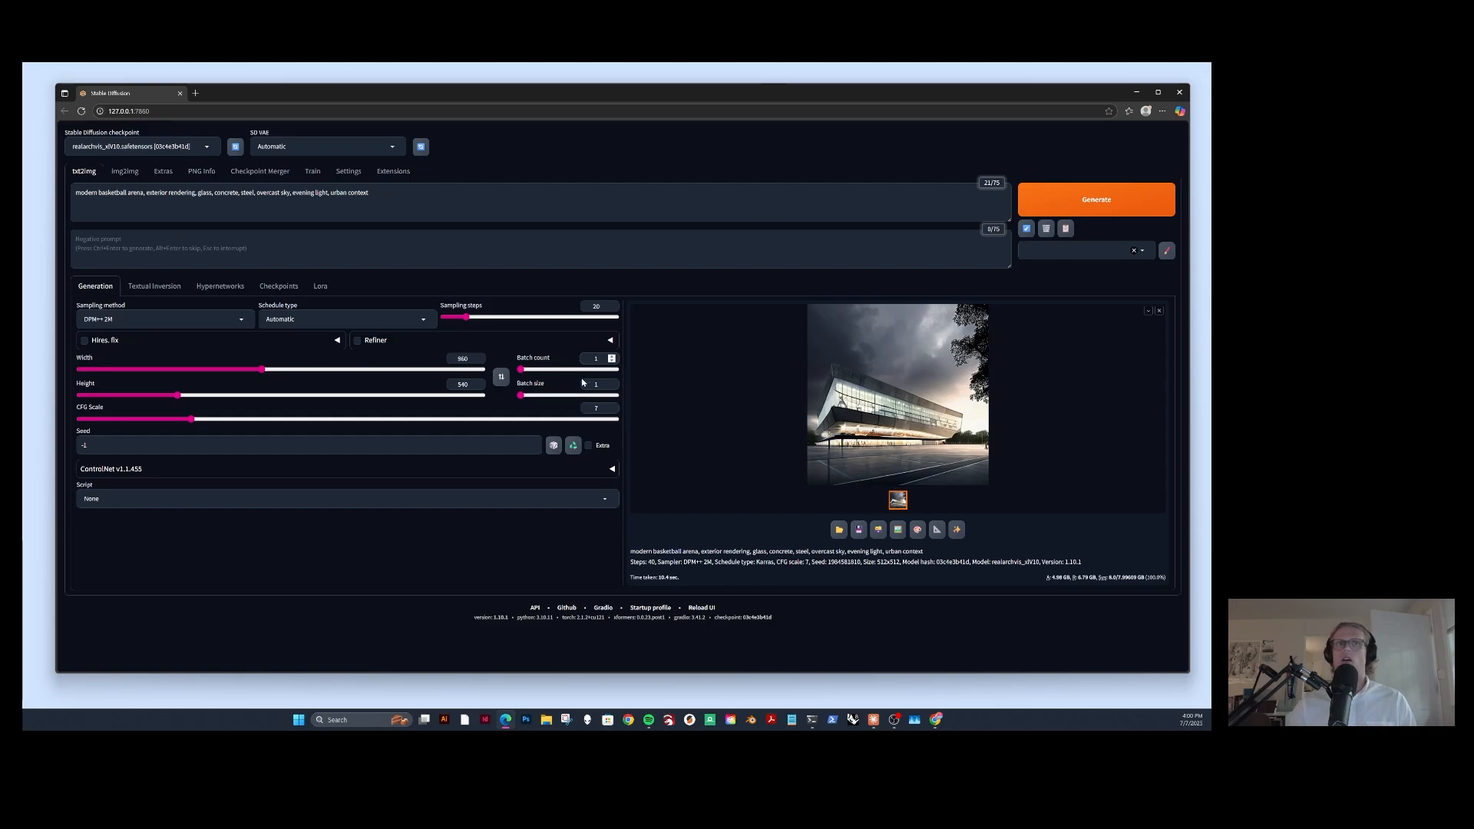
# Set the batch size to 4 and the batch count to 1
pyautogui.click(597, 384)
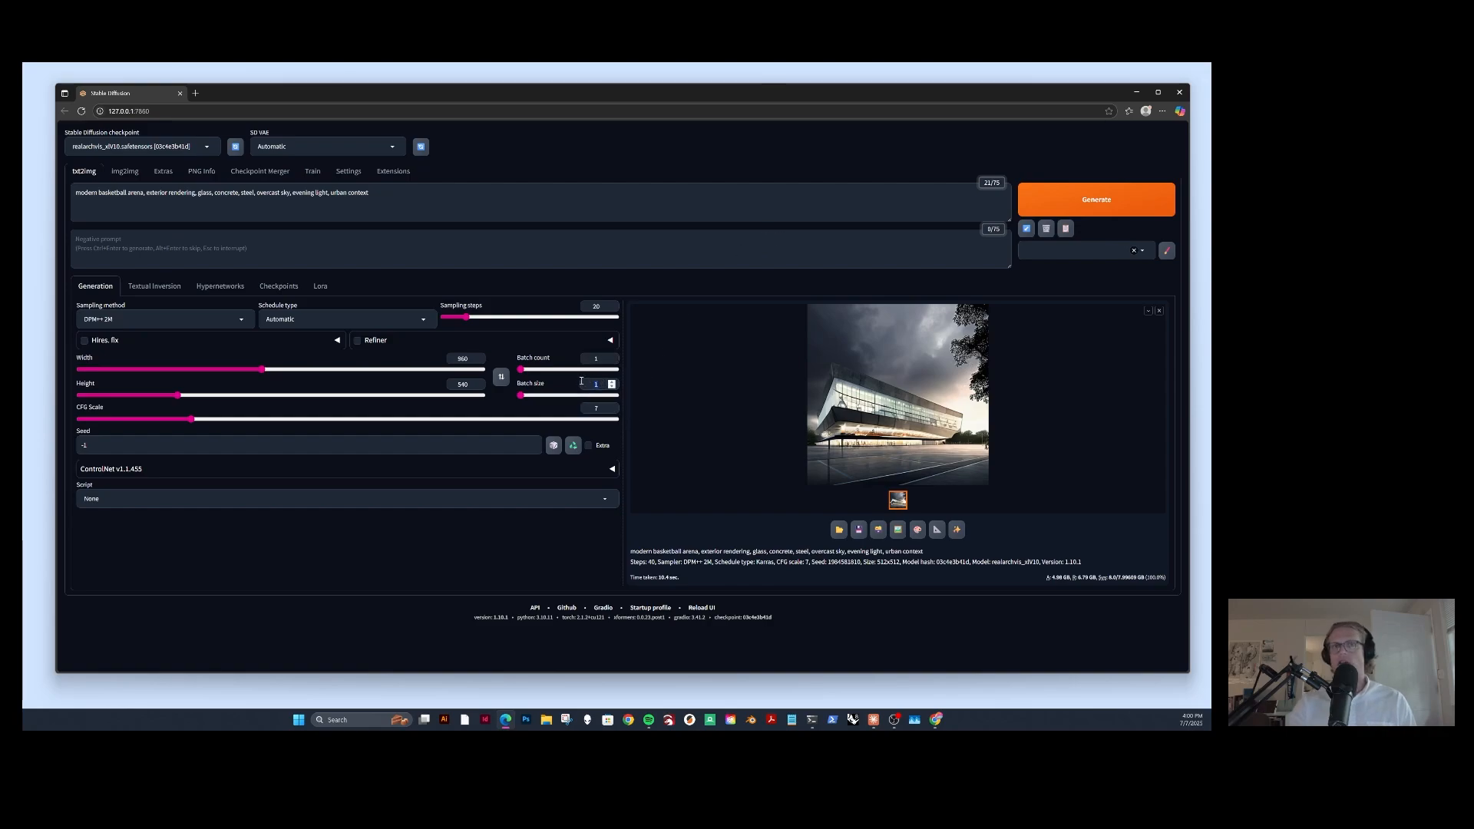
pyautogui.write('4')
pyautogui.click(554, 333)
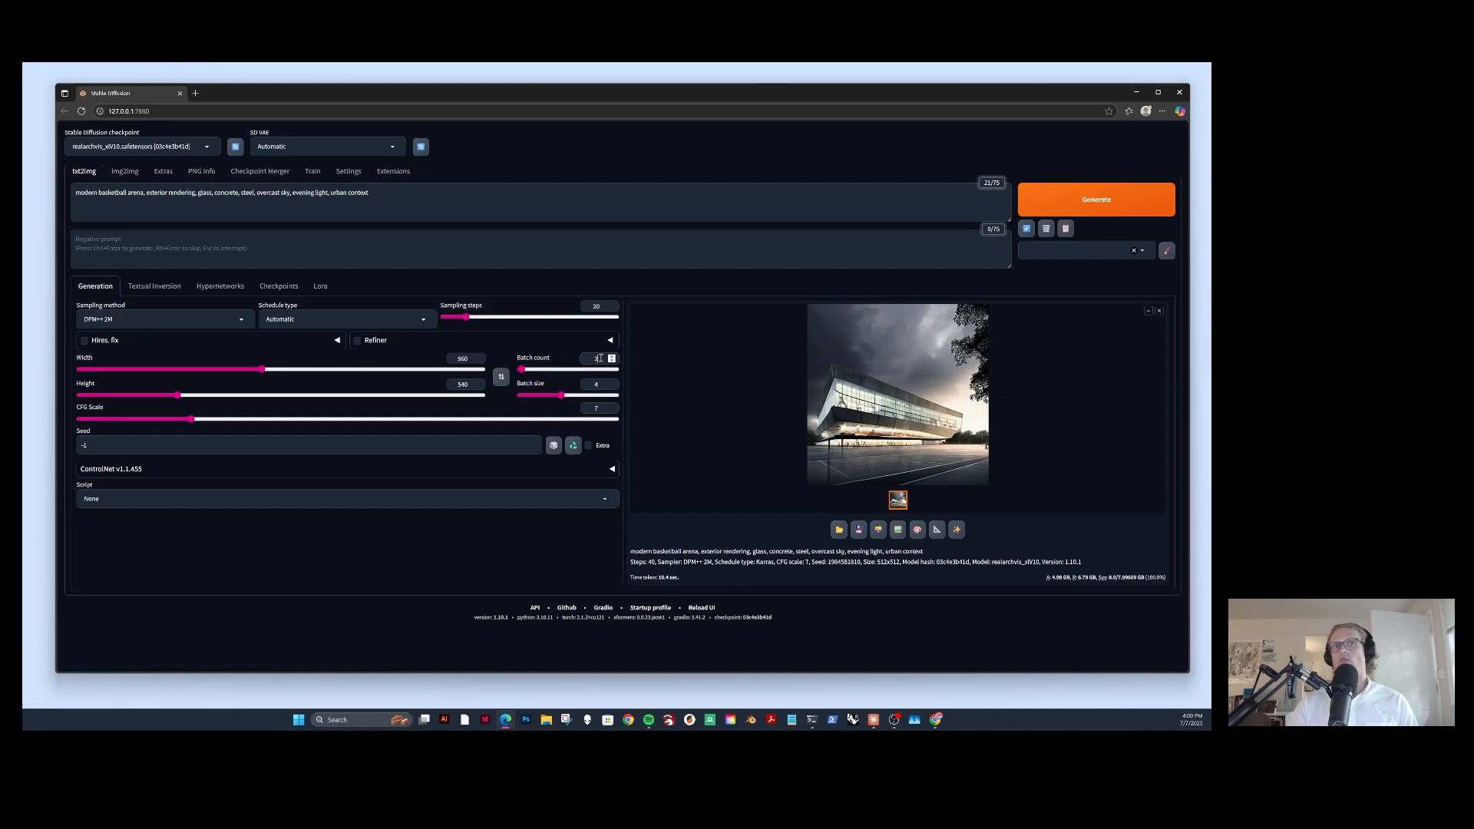
pyautogui.click(612, 361)
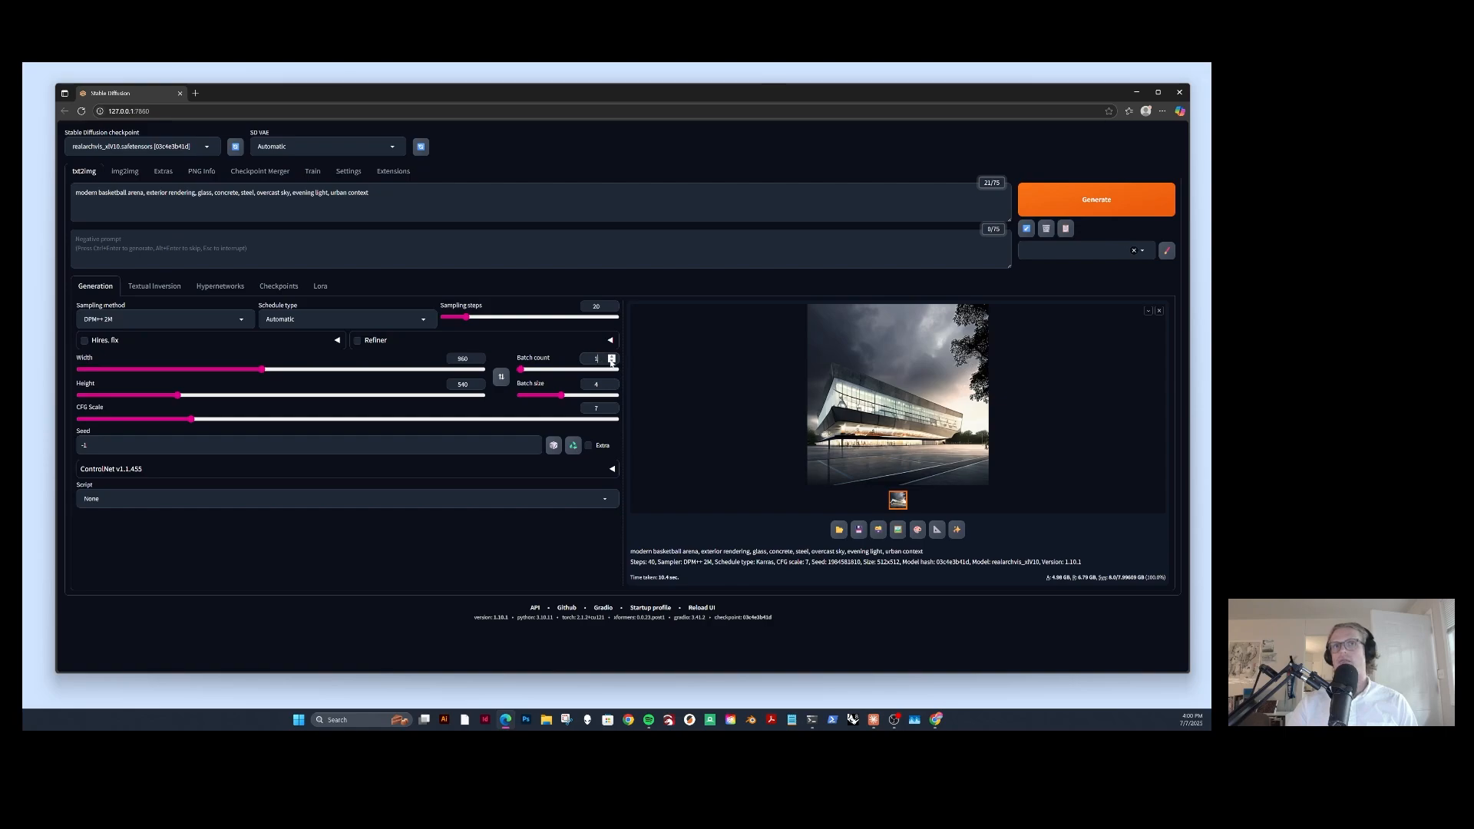
pyautogui.click(549, 344)
pyautogui.click(549, 344)
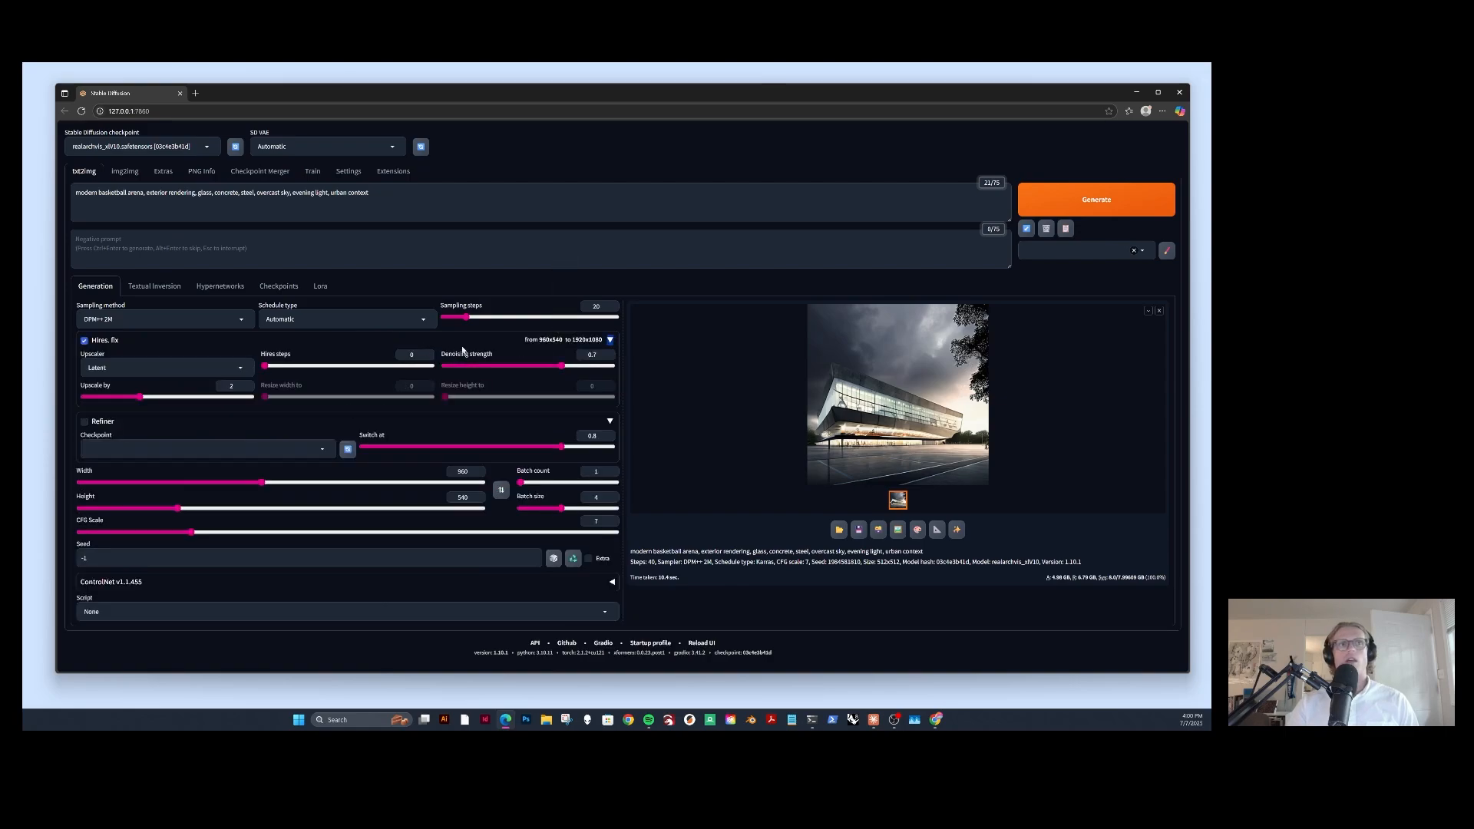
pyautogui.click(529, 339)
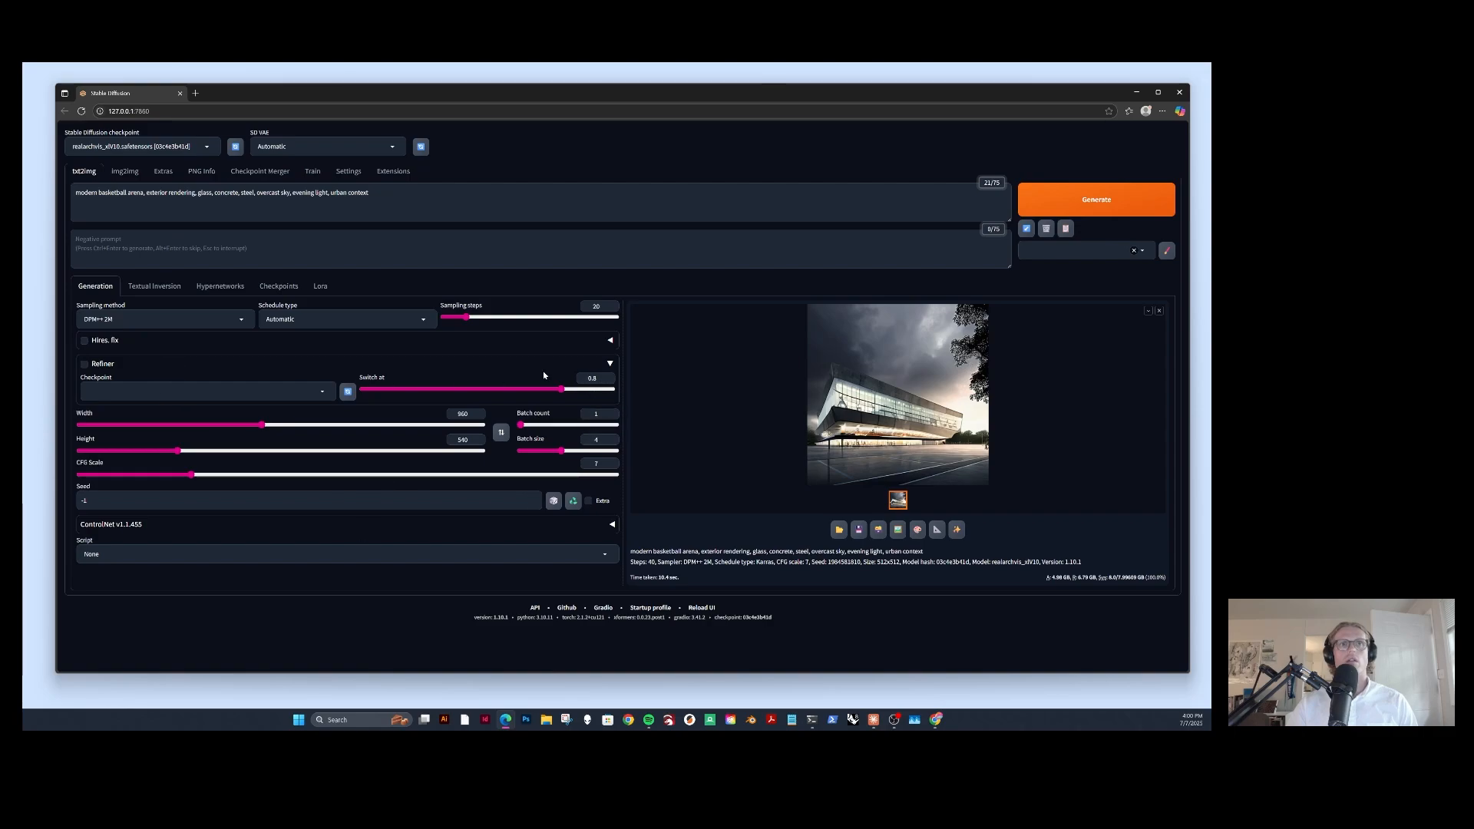
pyautogui.click(612, 366)
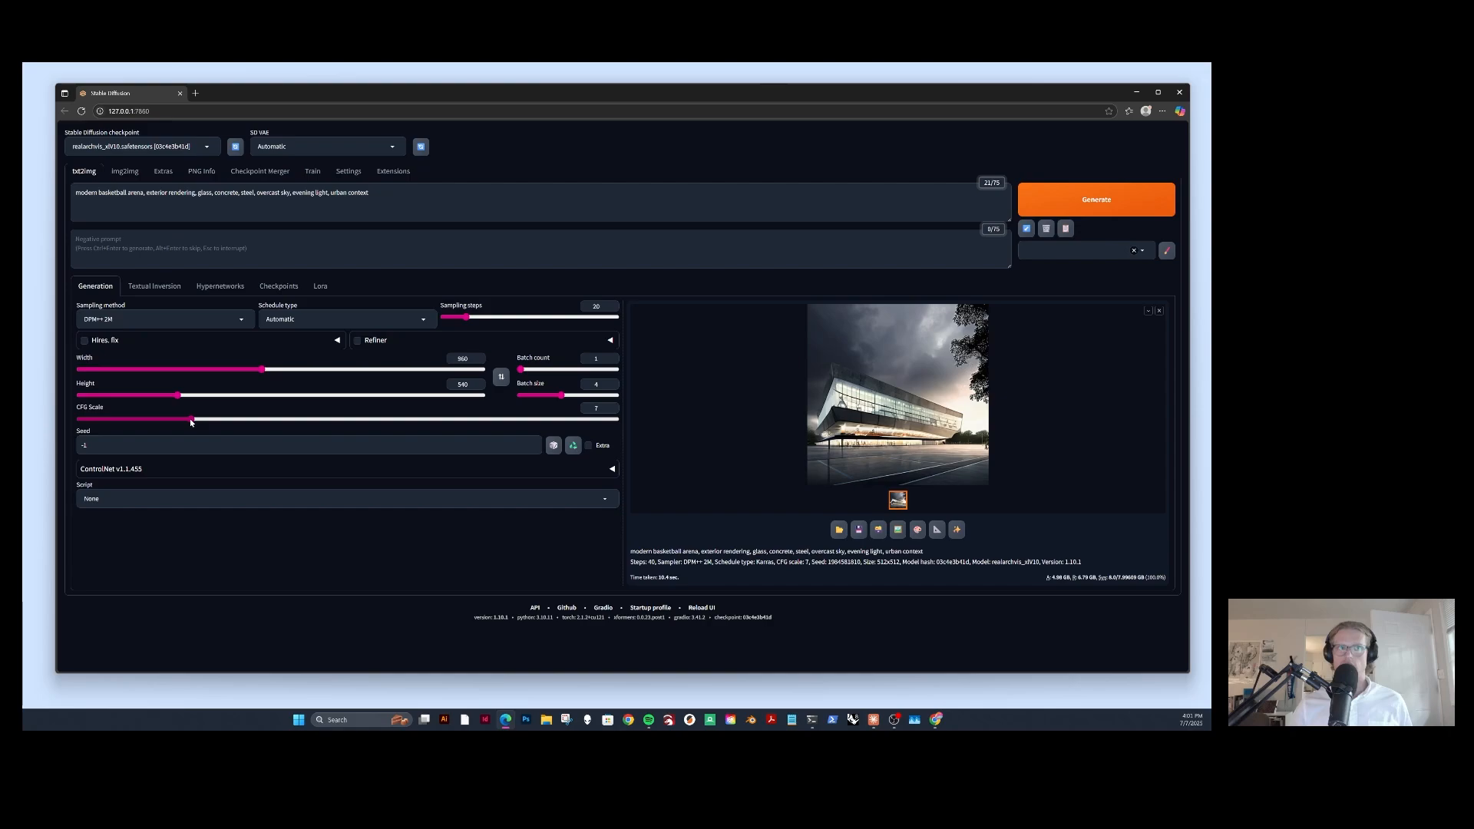
# Try CFG scale values of 9, 1 and 3 while reviewing the arena prompt
pyautogui.moveTo(191, 422); pyautogui.dragTo(230, 422)
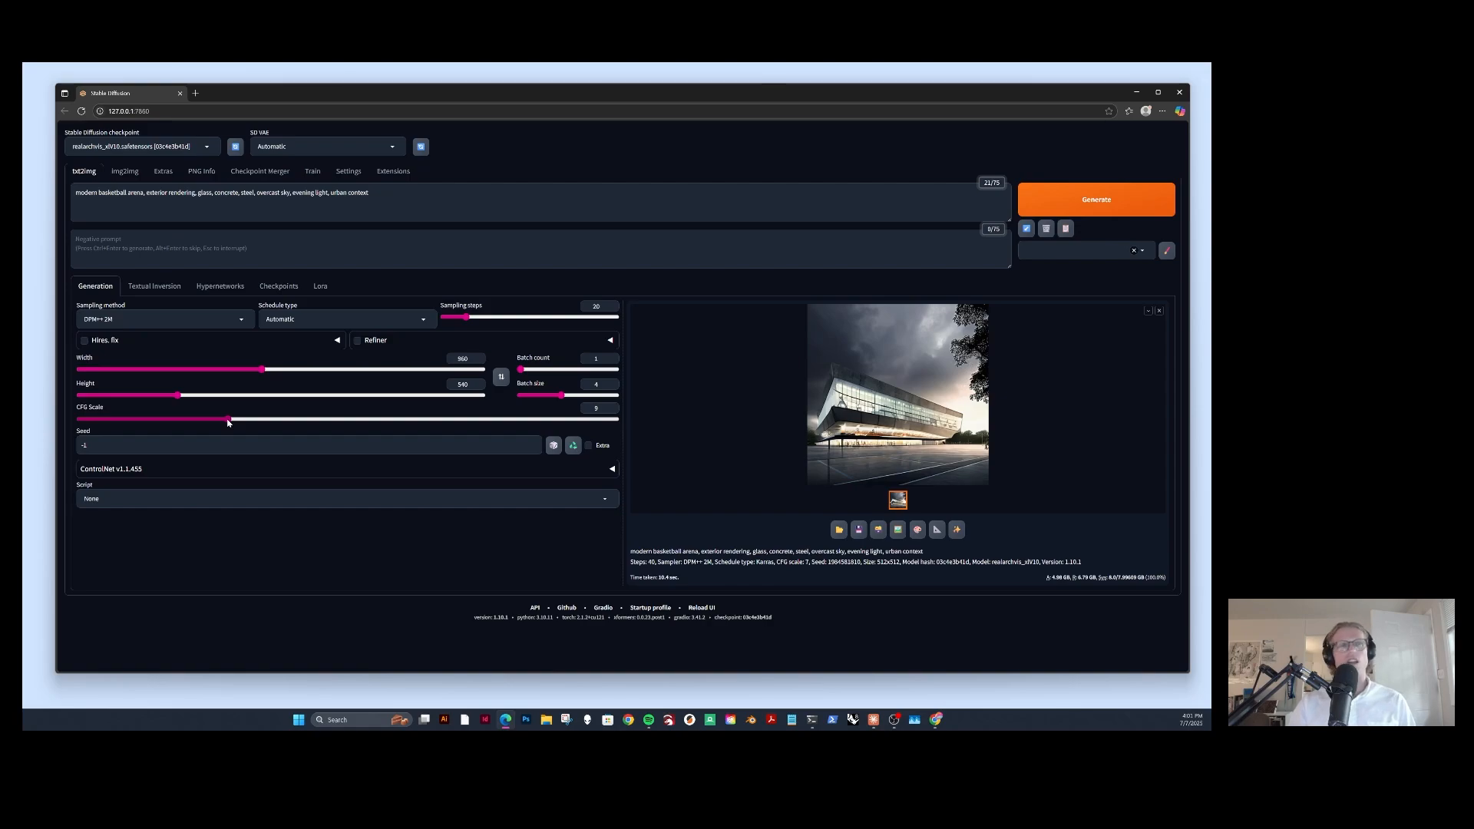
pyautogui.moveTo(228, 421); pyautogui.dragTo(74, 421)
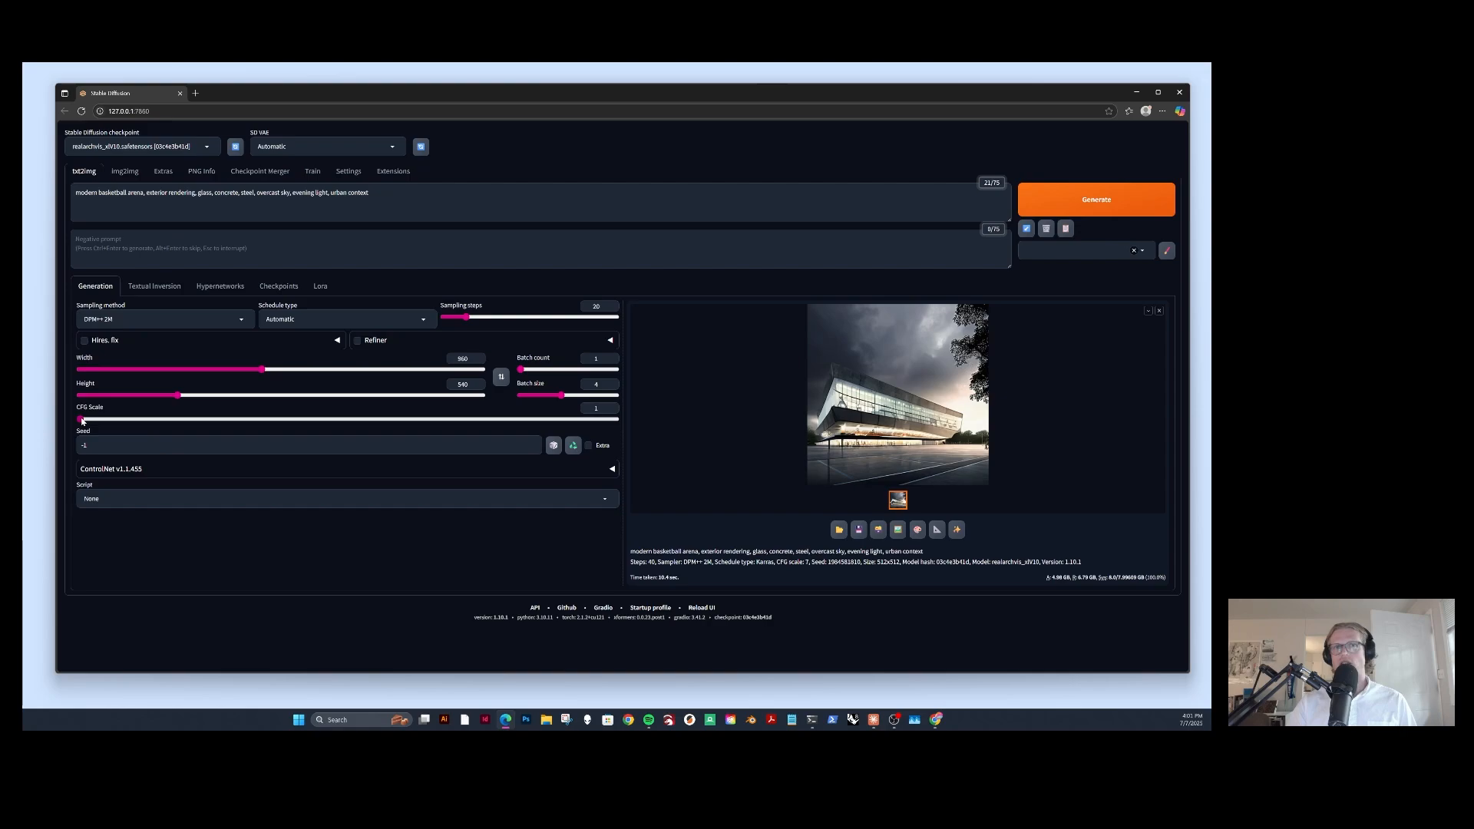
pyautogui.moveTo(82, 421); pyautogui.dragTo(115, 422)
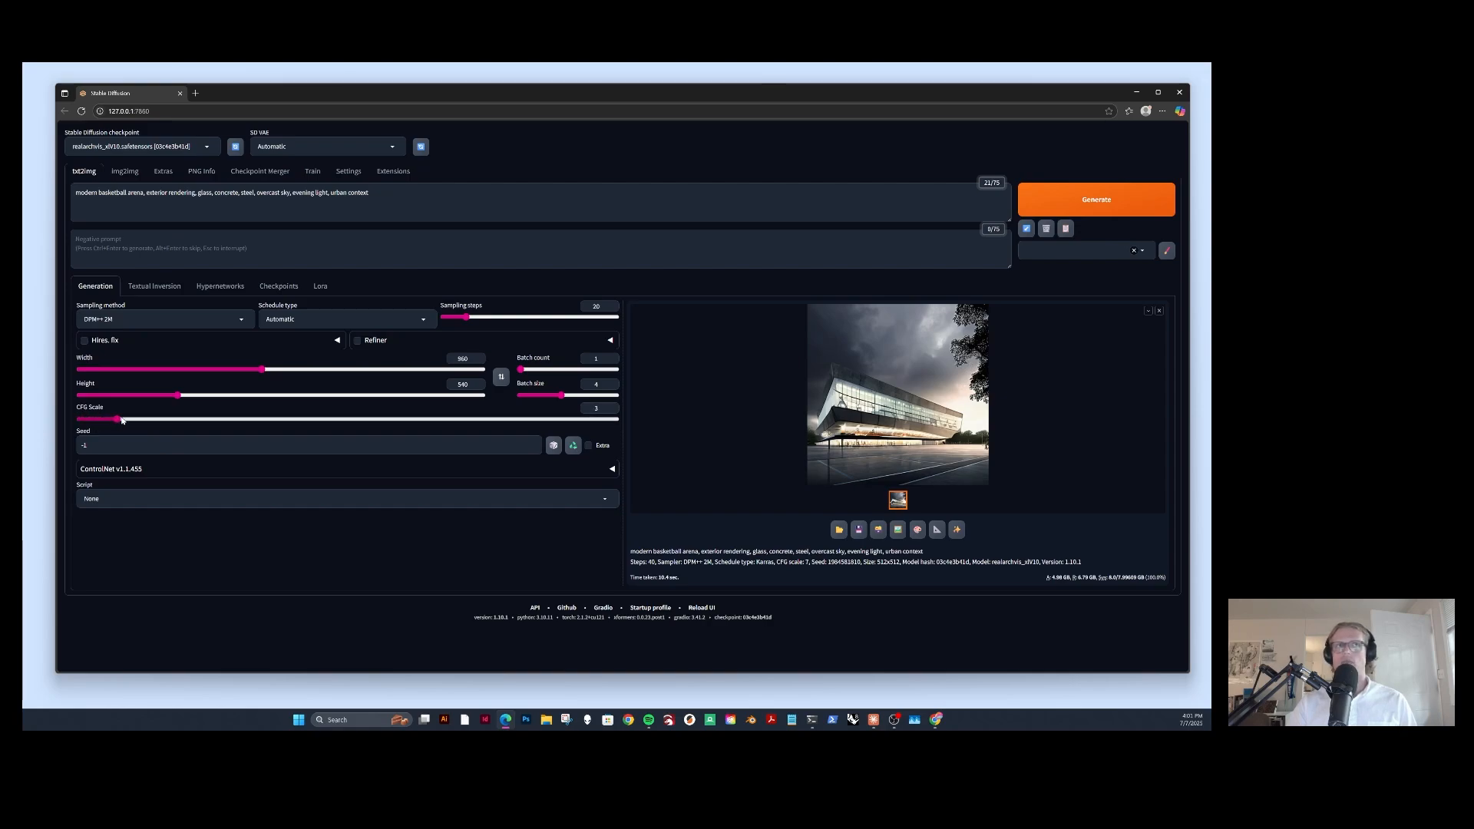
pyautogui.click(394, 201)
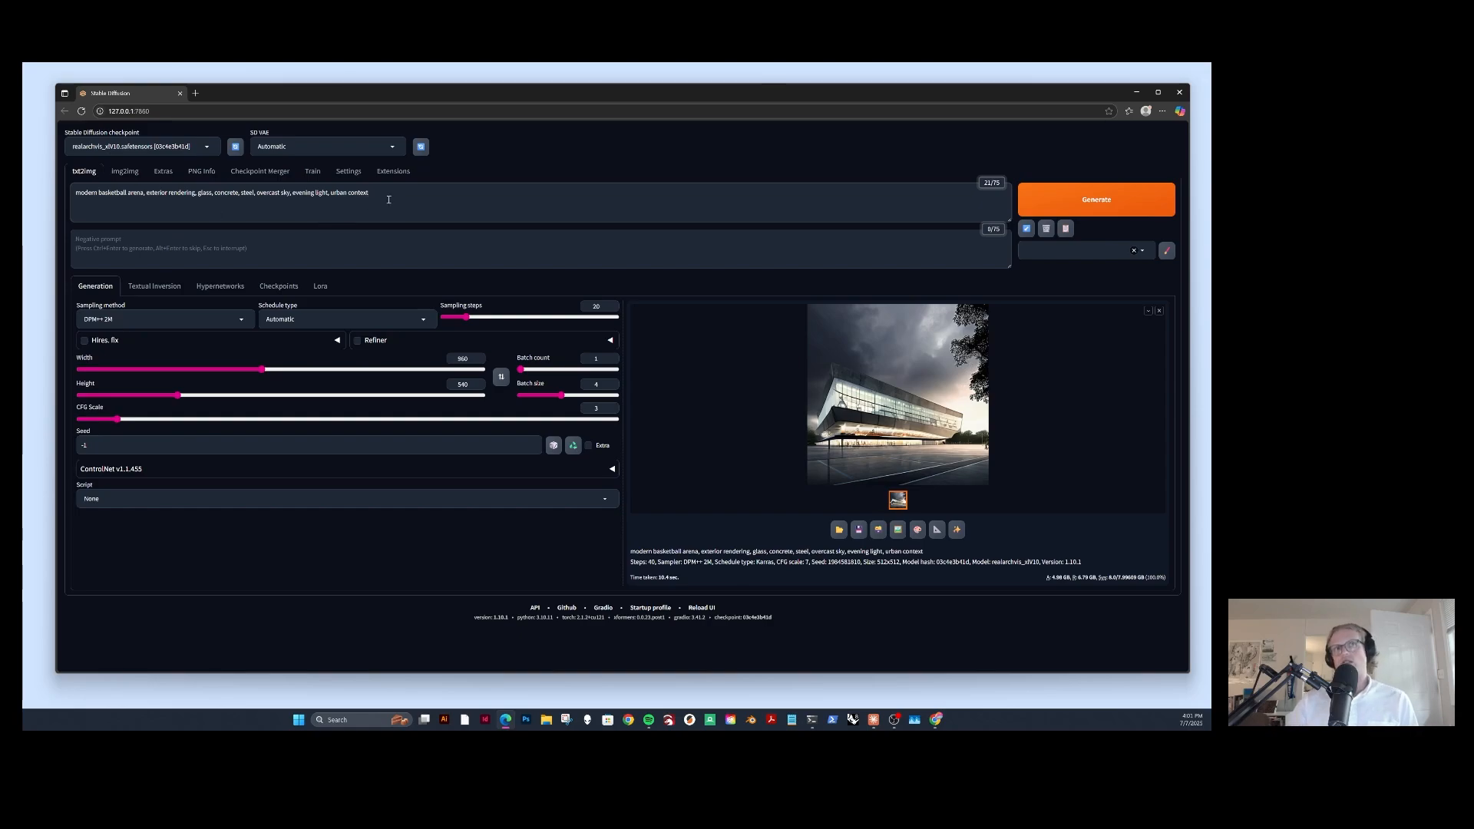
pyautogui.moveTo(394, 201); pyautogui.dragTo(74, 200)
pyautogui.click(411, 202)
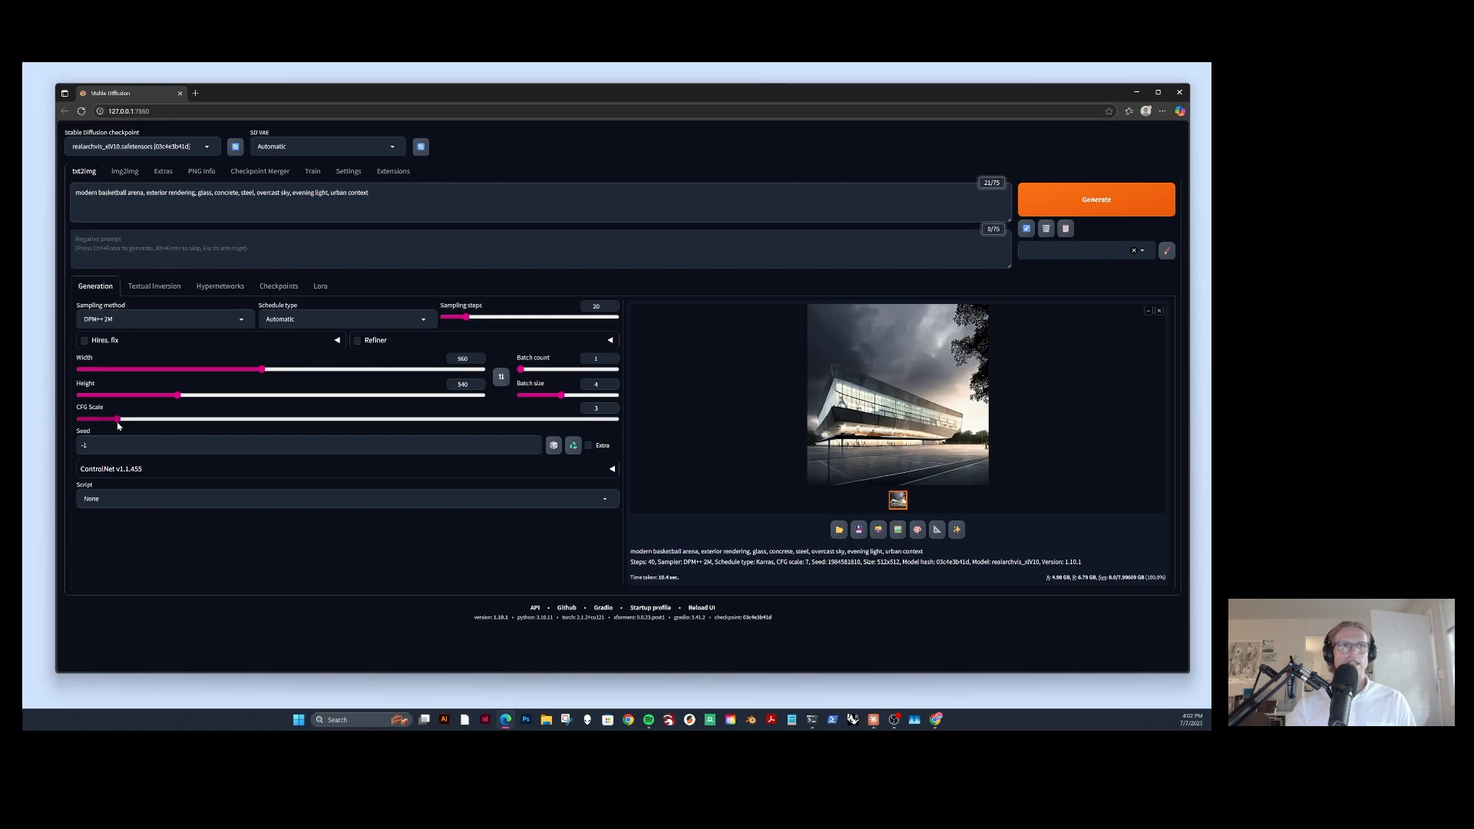
# Set the CFG scale to 2 and generate a batch of arena images
pyautogui.moveTo(118, 421); pyautogui.dragTo(99, 420)
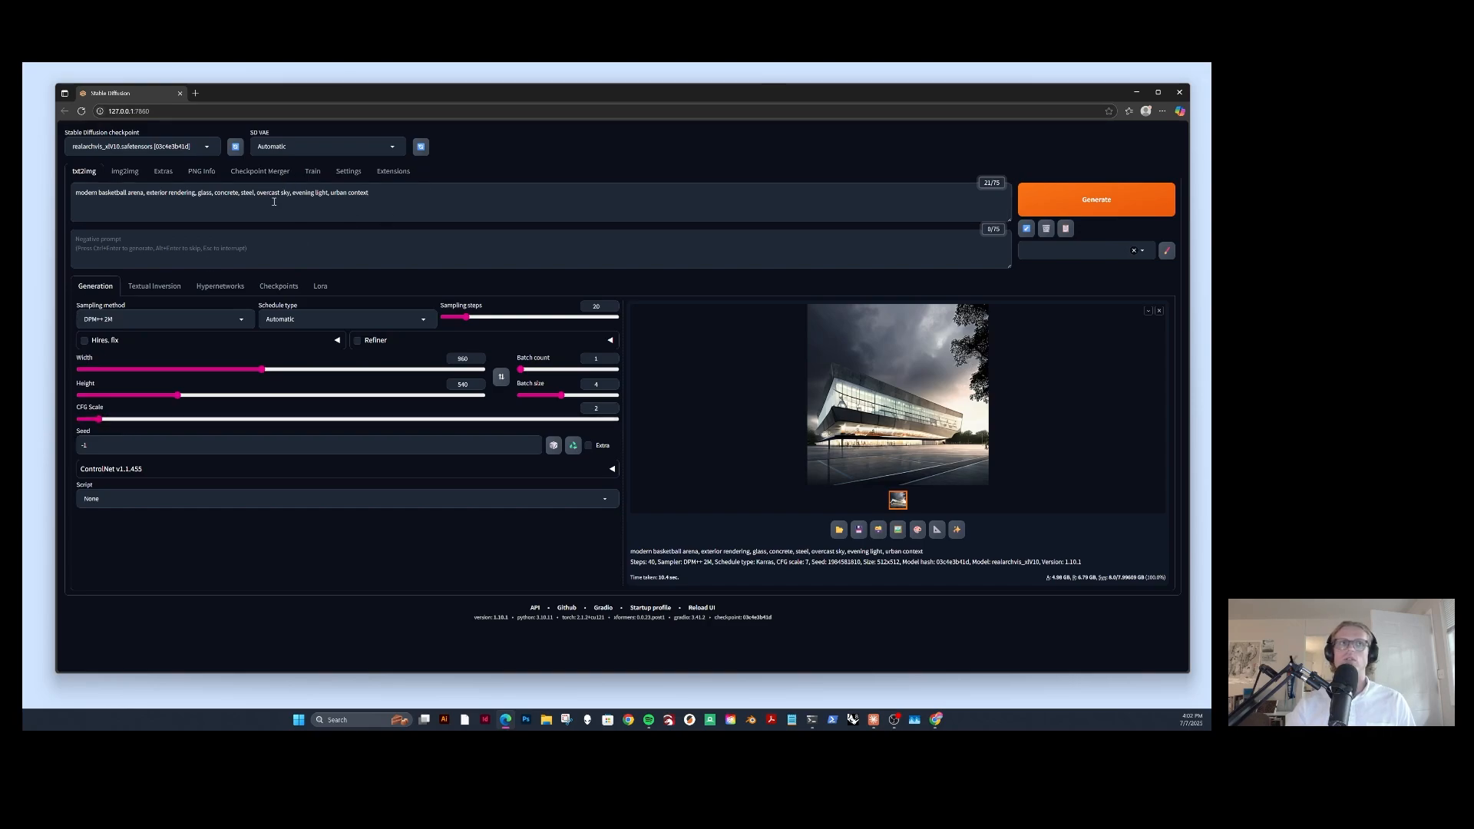
pyautogui.click(488, 203)
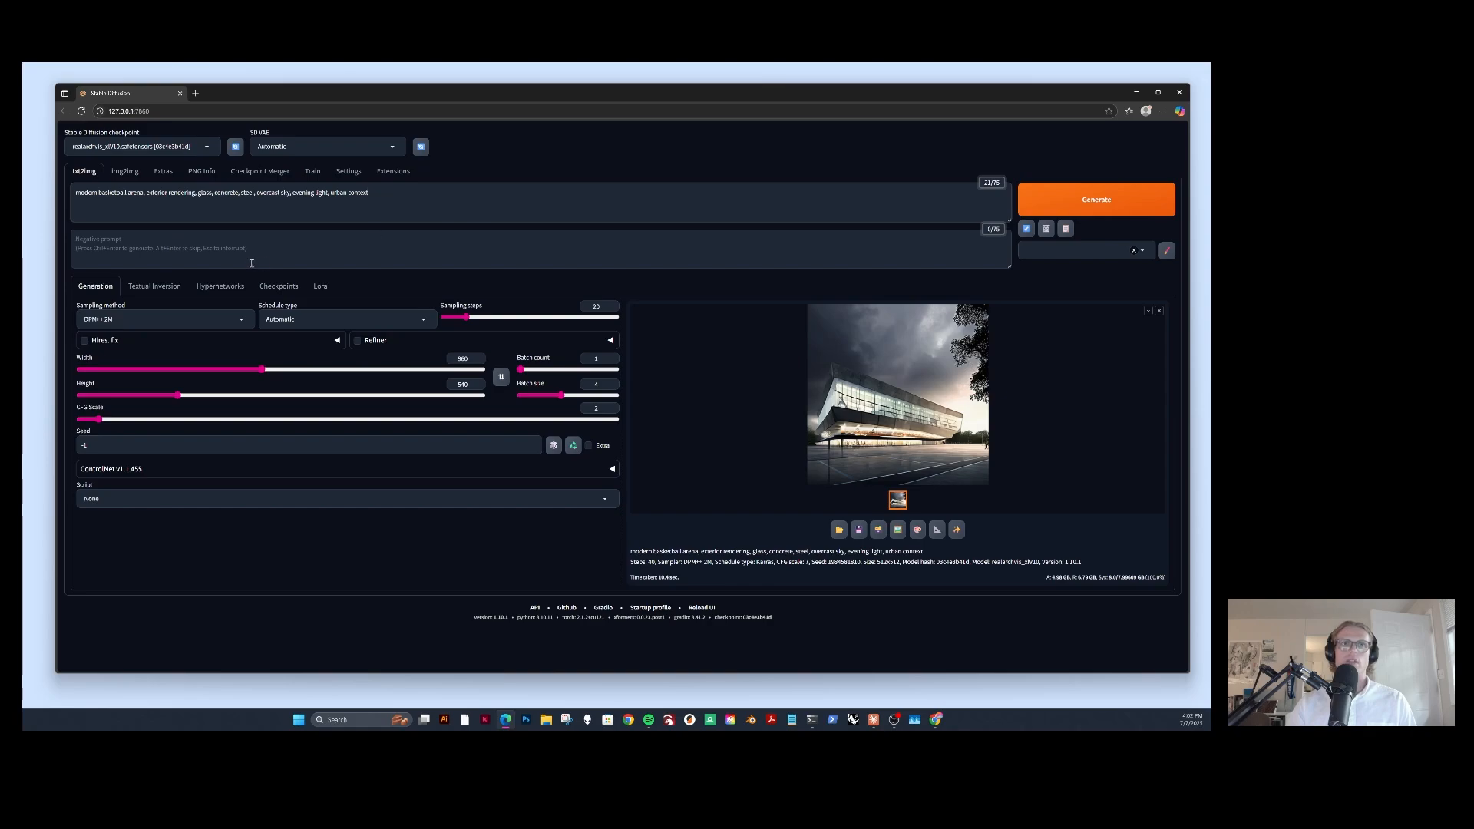
pyautogui.click(602, 383)
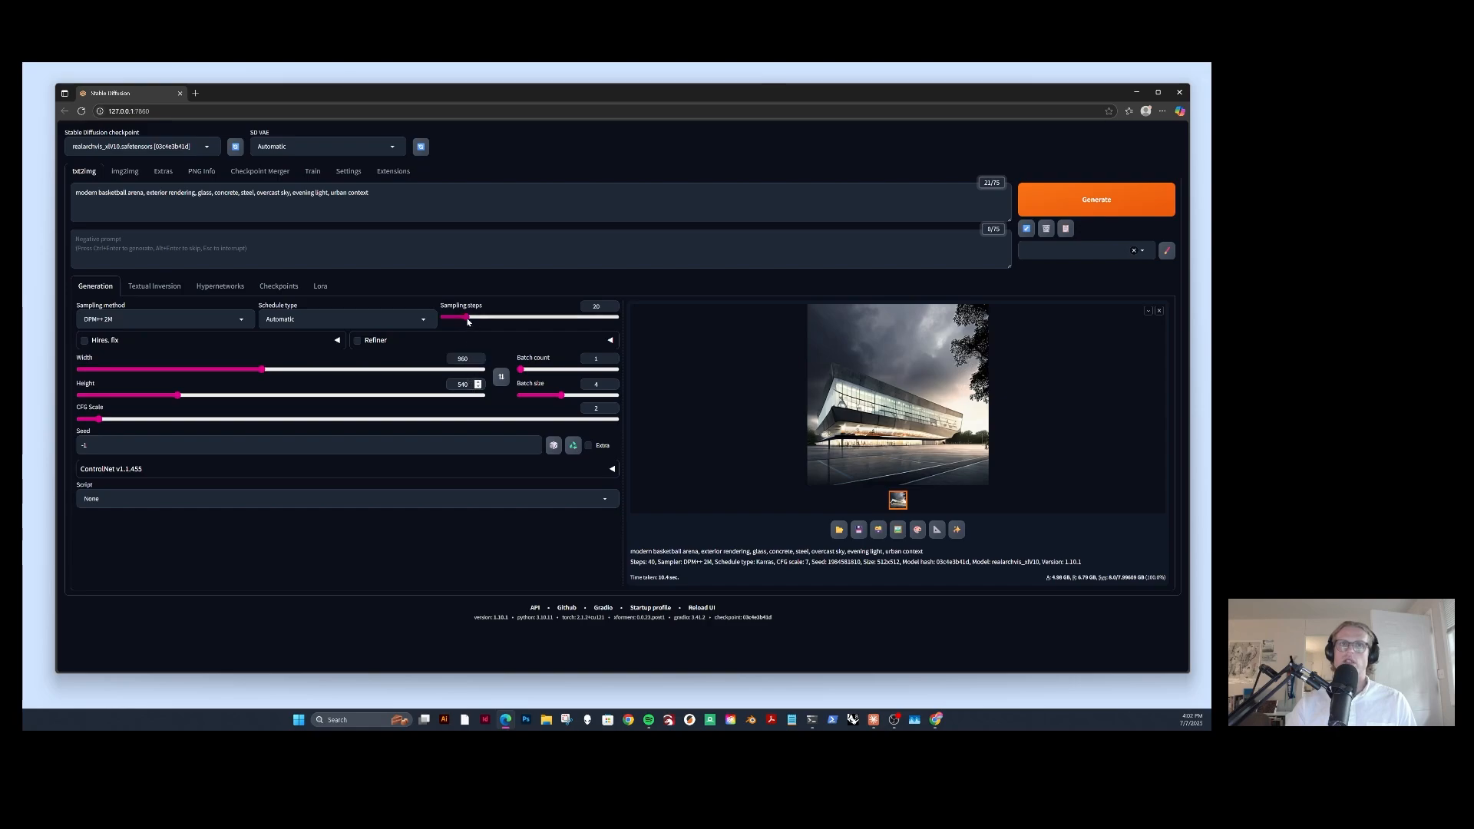
pyautogui.click(599, 306)
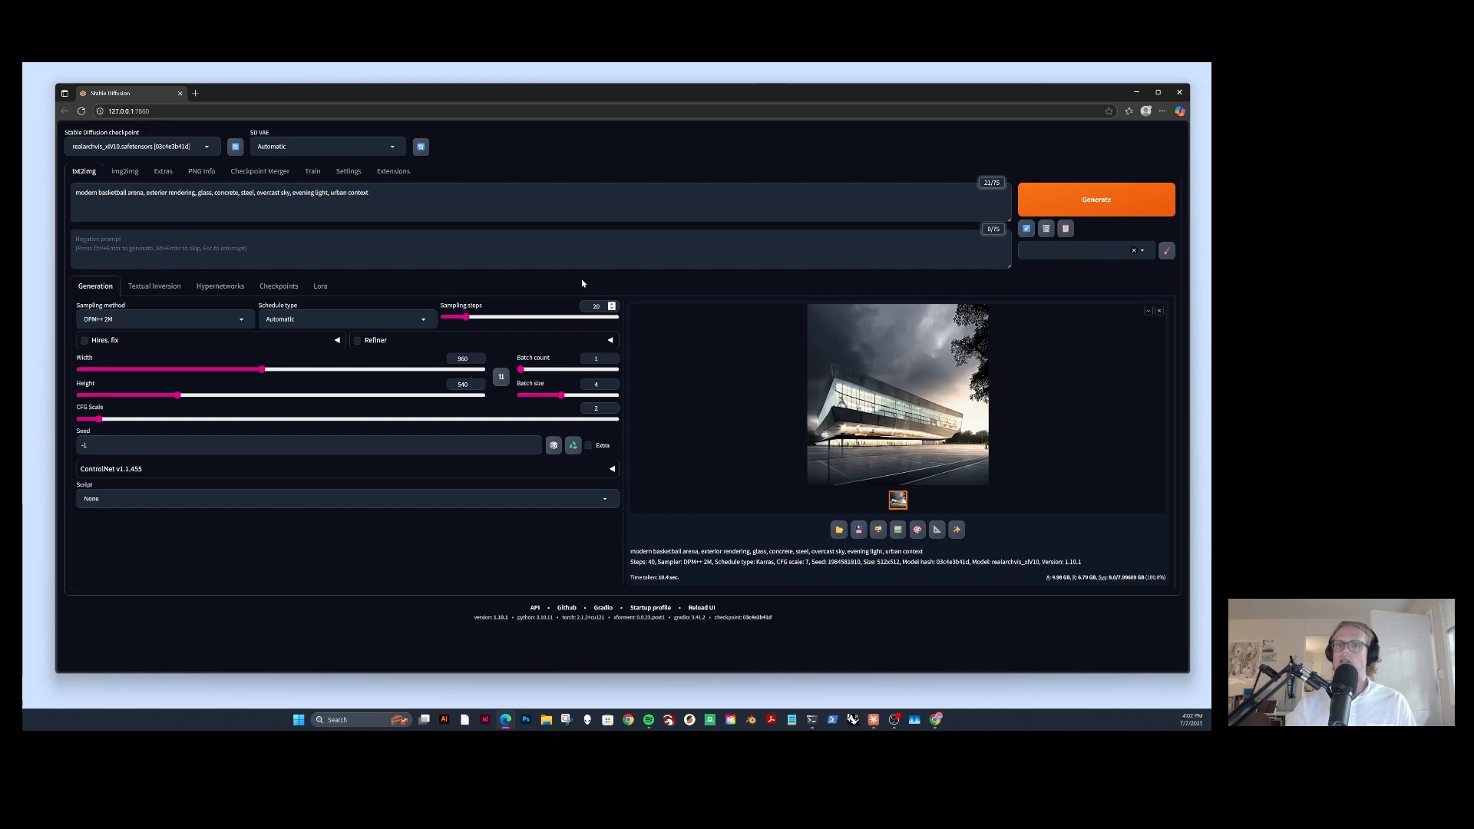
pyautogui.click(1087, 200)
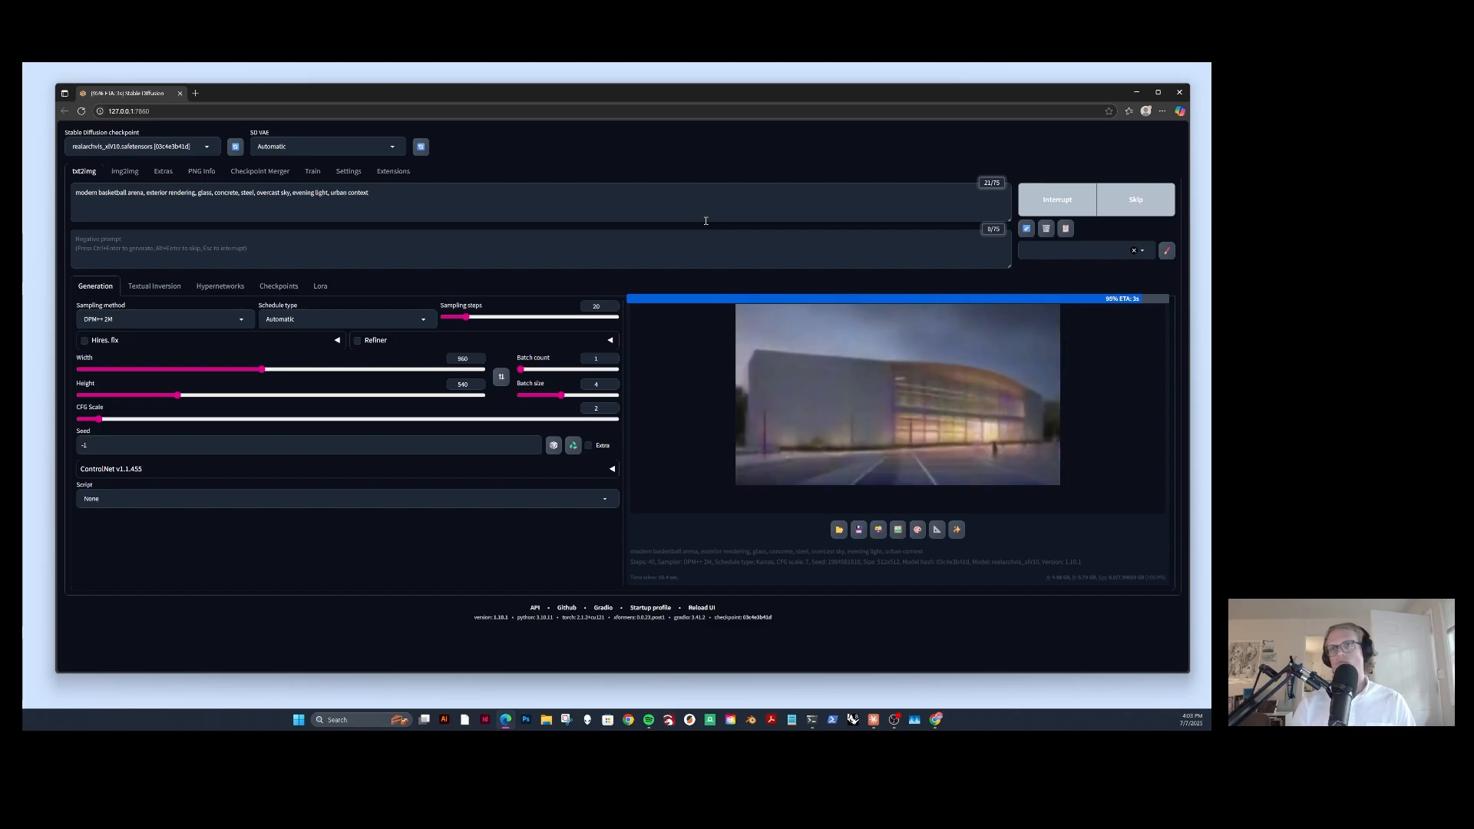
# Examine the individual arena images of the generated batch one after another and compare their designs
pyautogui.click(871, 556)
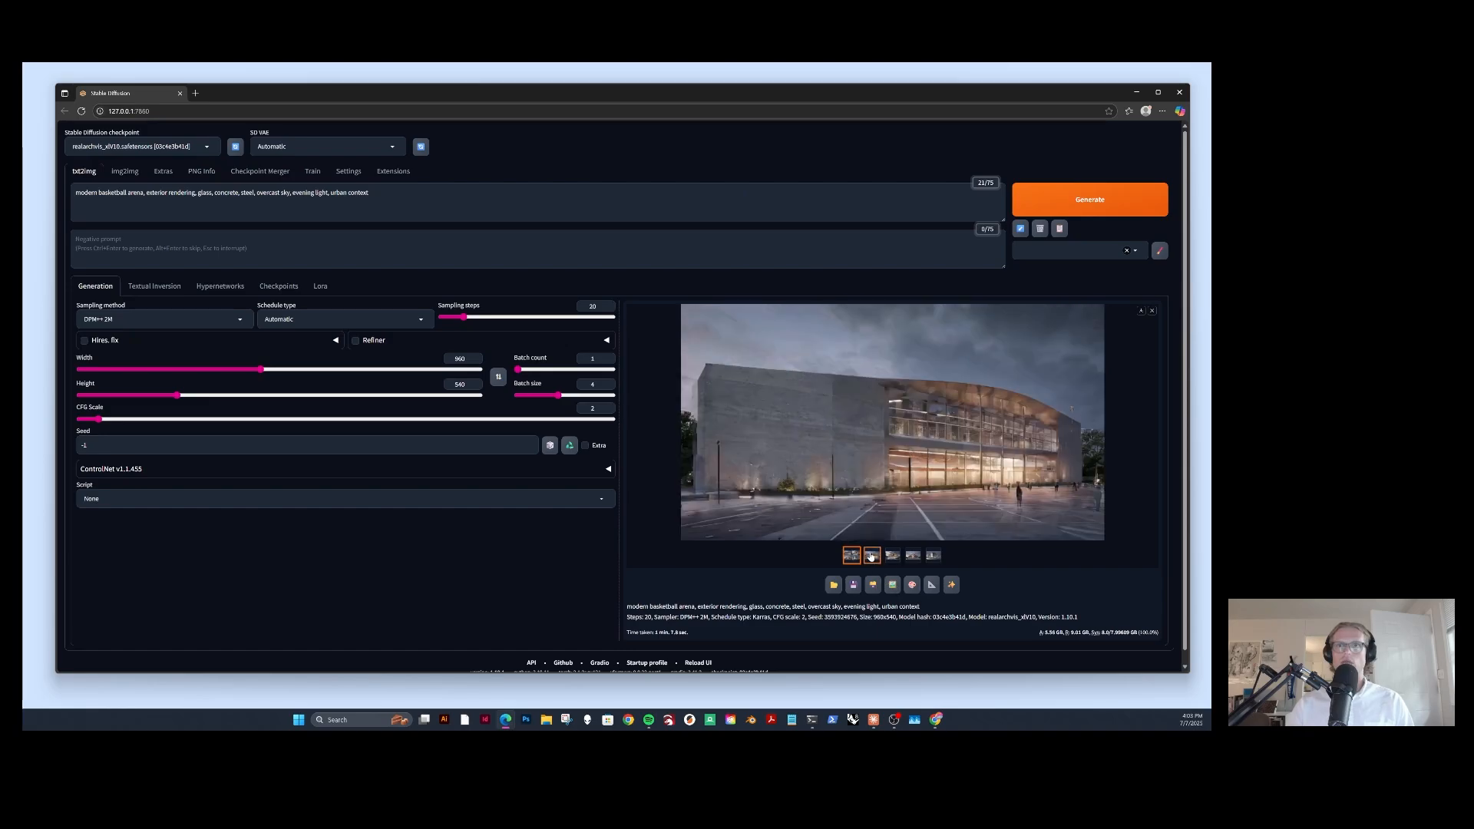
pyautogui.click(893, 556)
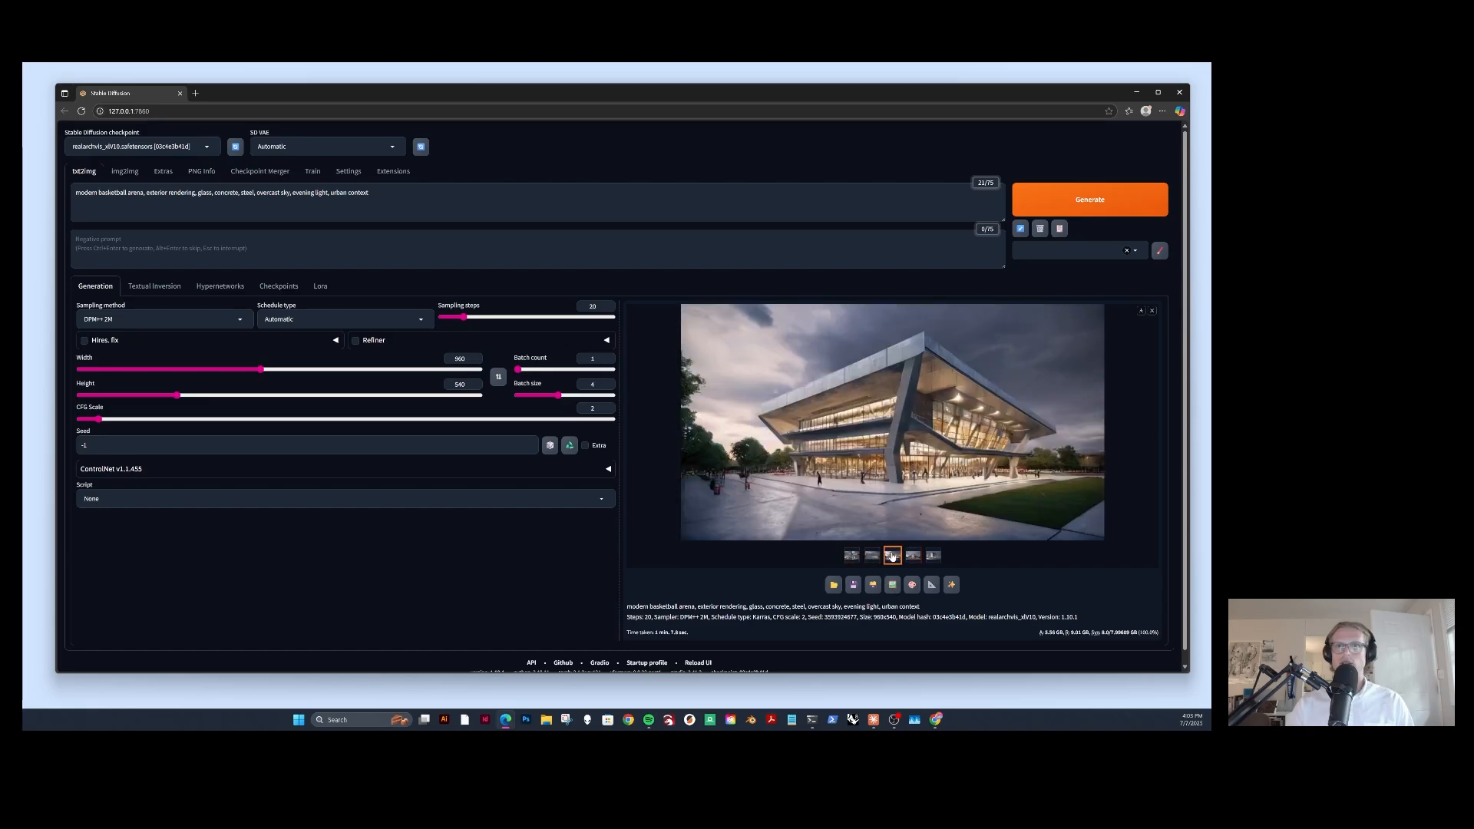
pyautogui.click(912, 556)
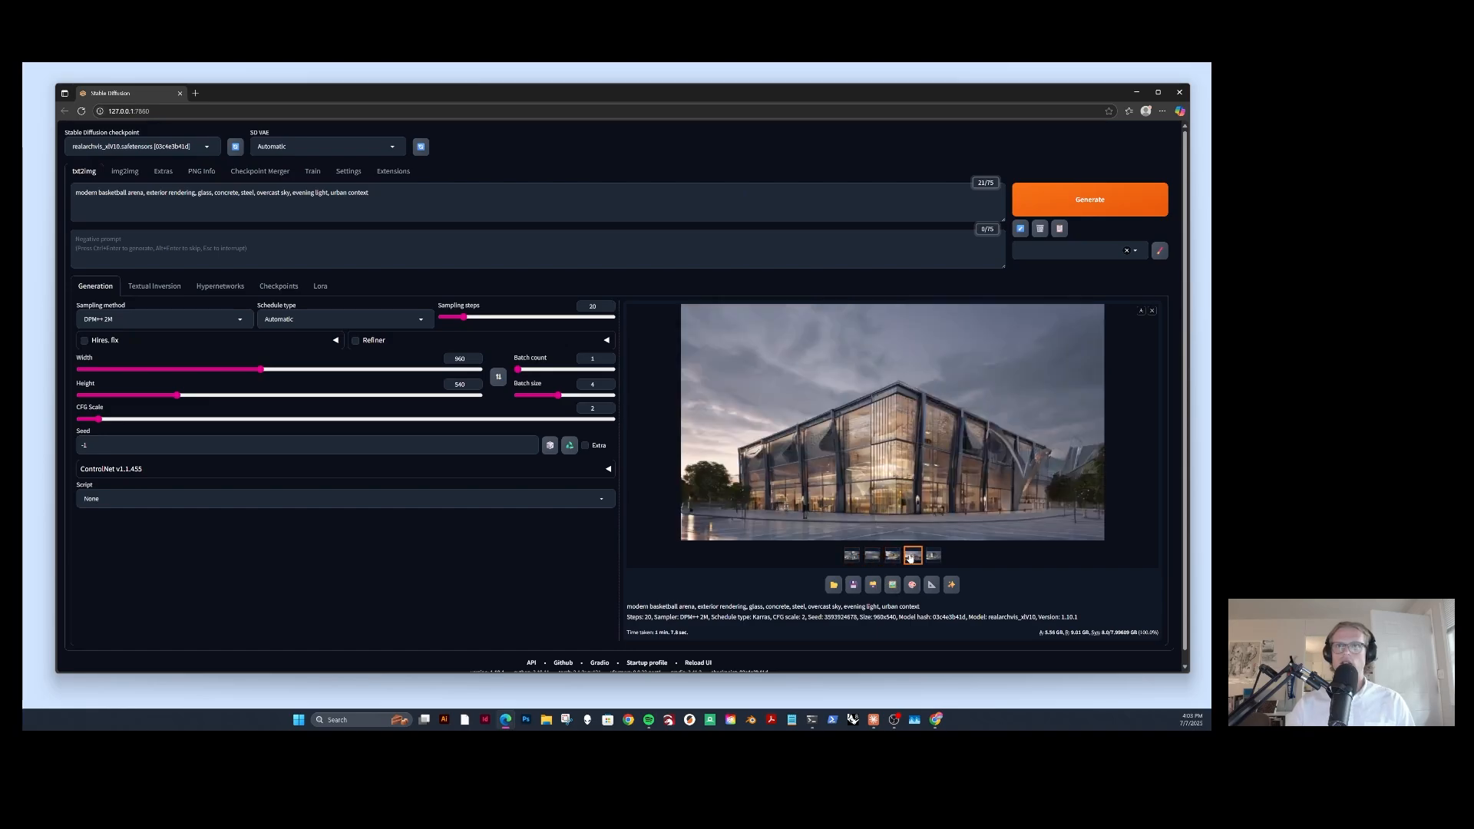
pyautogui.click(932, 558)
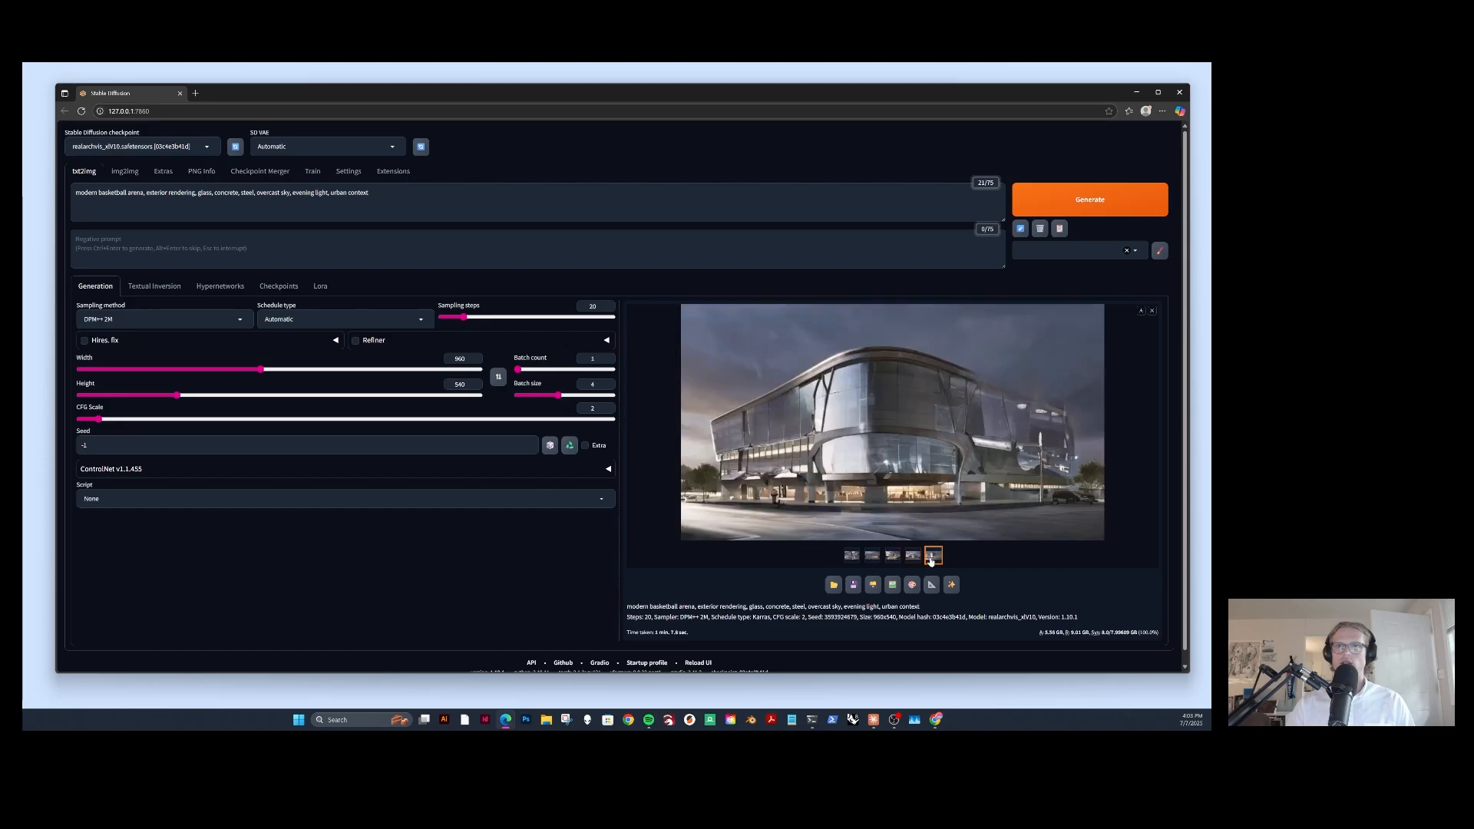
pyautogui.click(913, 556)
pyautogui.click(893, 556)
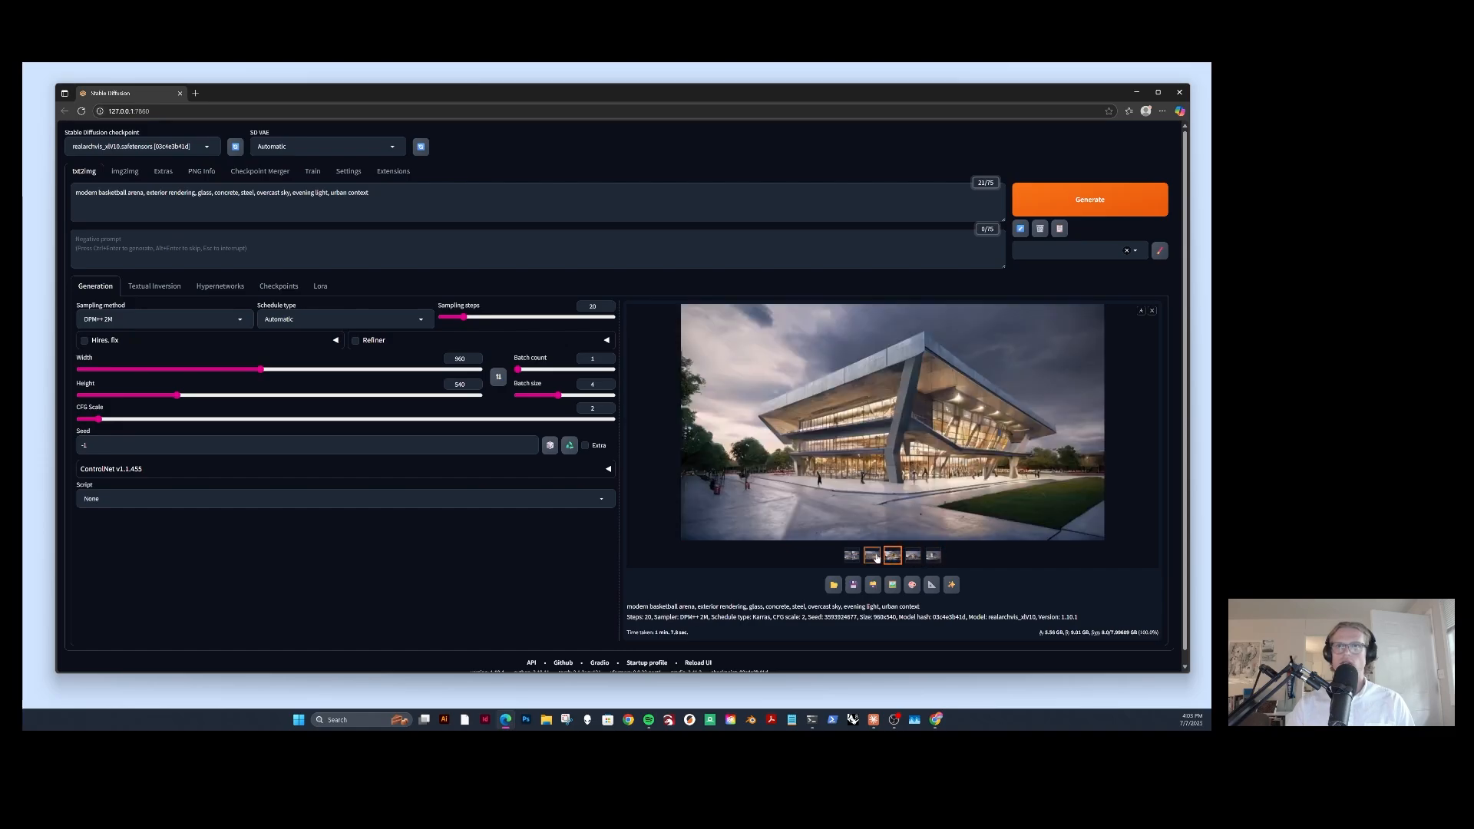
pyautogui.click(877, 559)
pyautogui.click(893, 557)
pyautogui.click(912, 558)
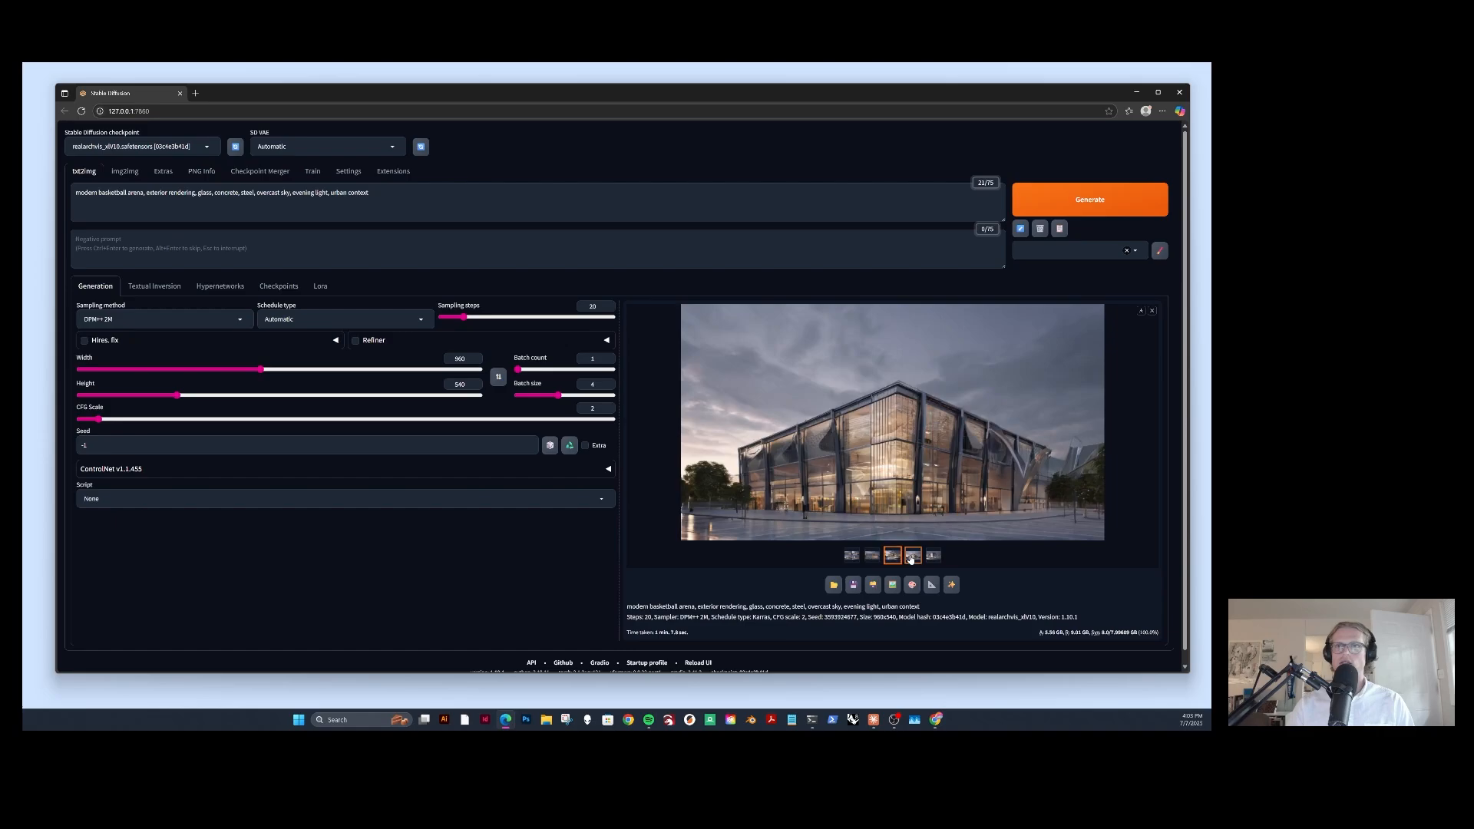
pyautogui.click(933, 556)
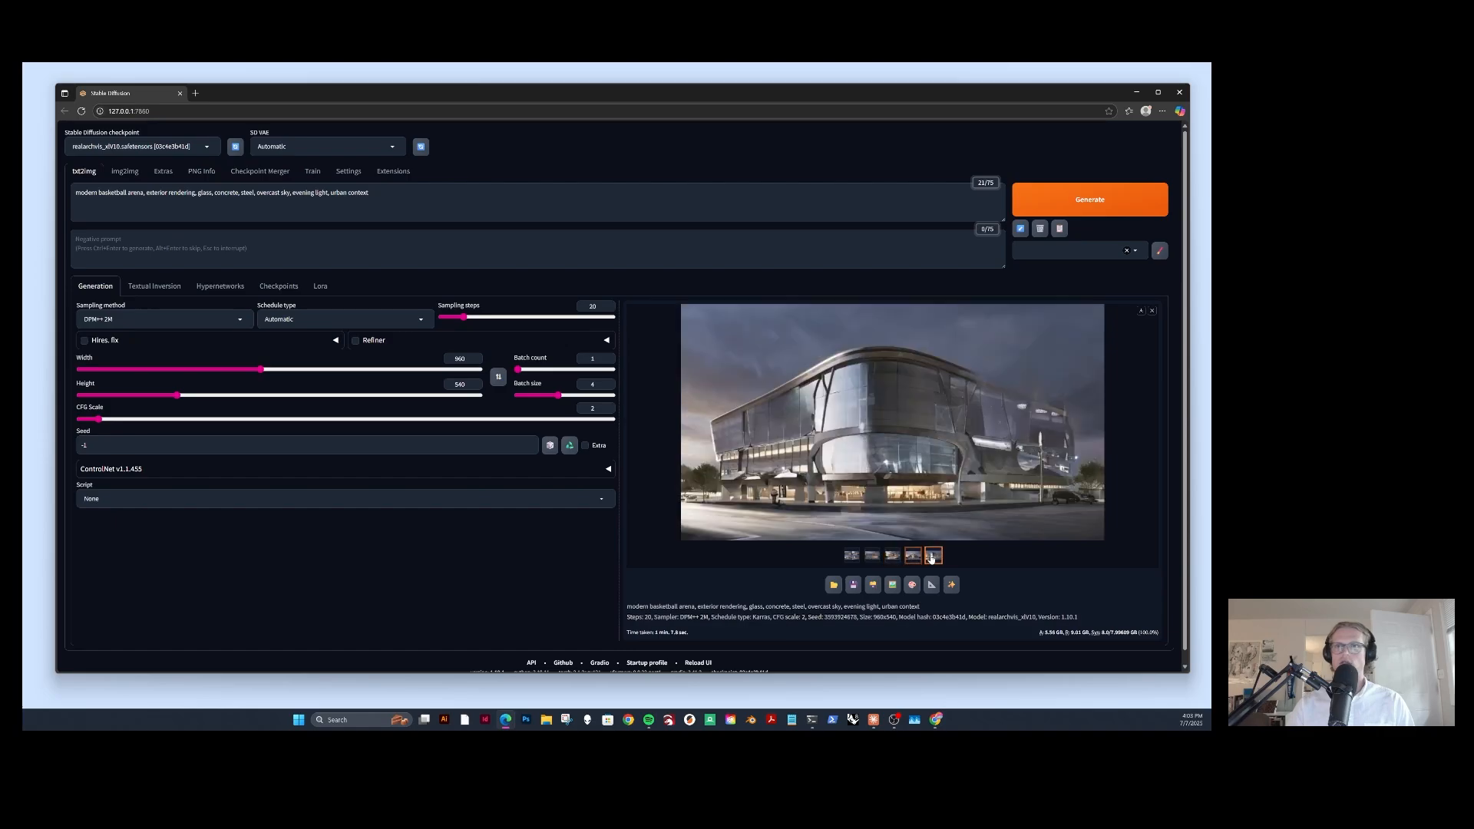
pyautogui.click(870, 557)
pyautogui.click(891, 556)
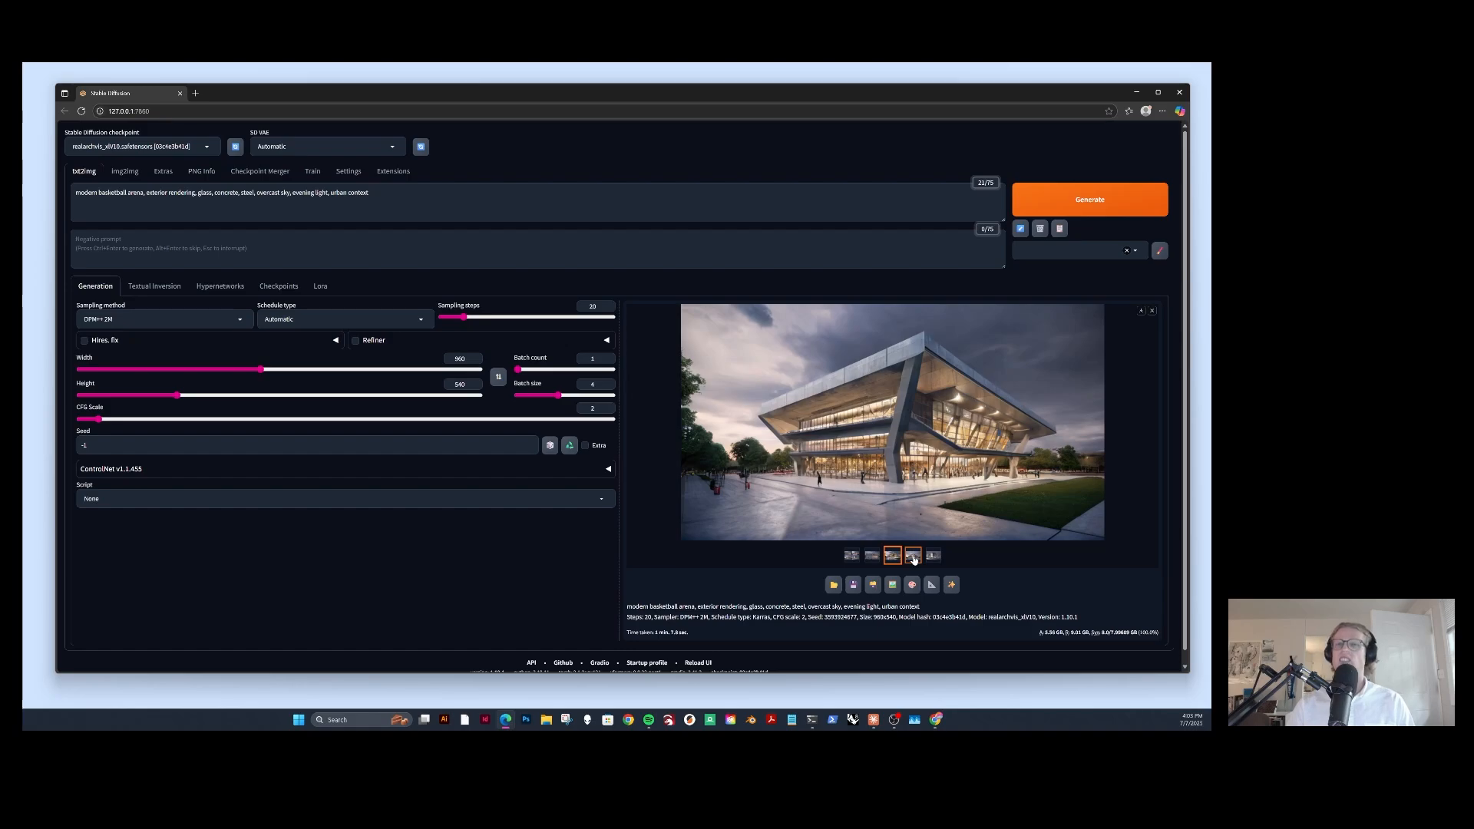
pyautogui.click(913, 557)
pyautogui.click(933, 556)
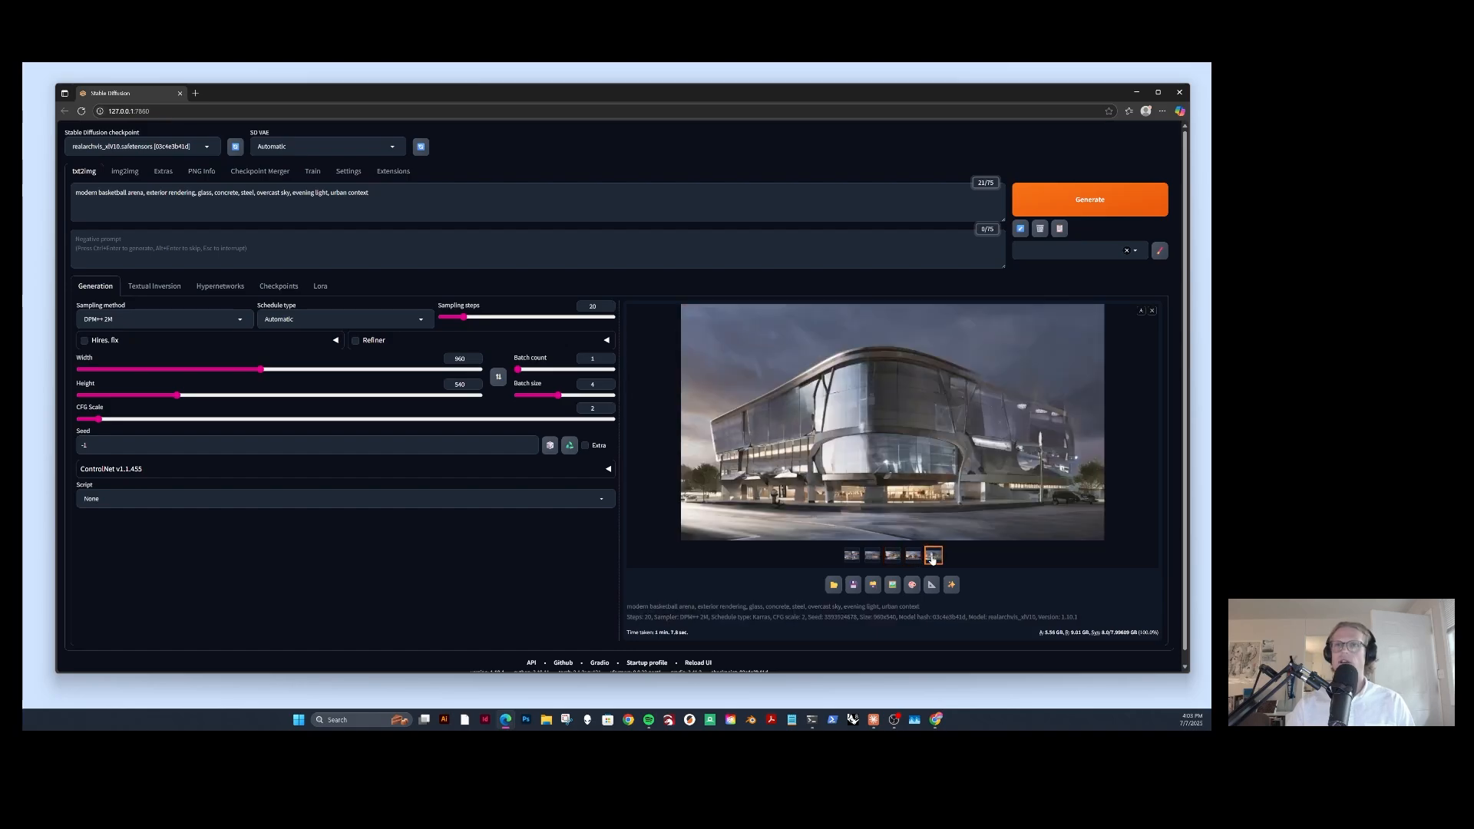
# Append "architectural rendering, perspective rendering" to the end of the arena prompt
pyautogui.click(868, 559)
pyautogui.click(414, 198)
pyautogui.write(', ')
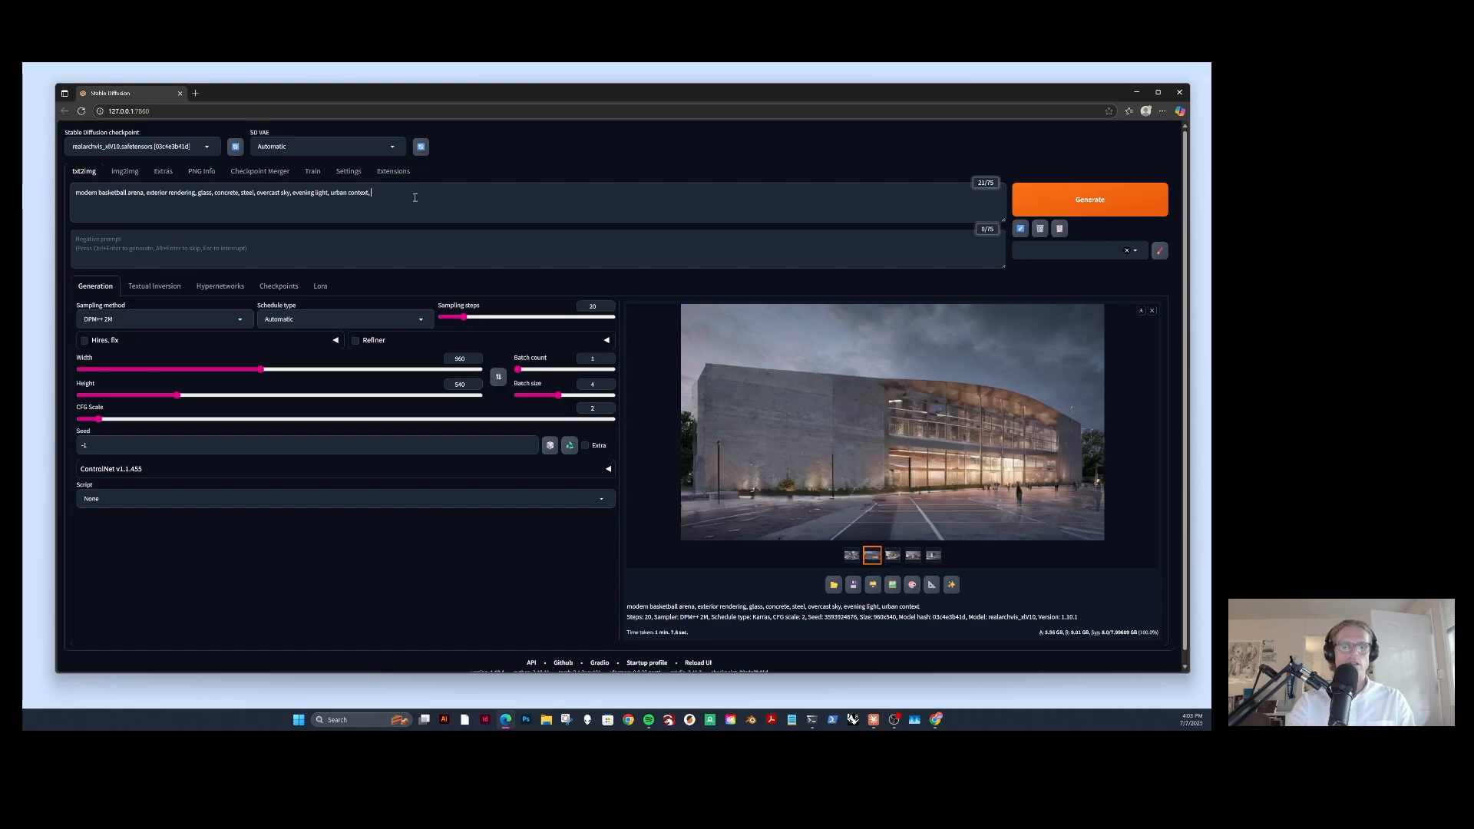
pyautogui.write('architectur')
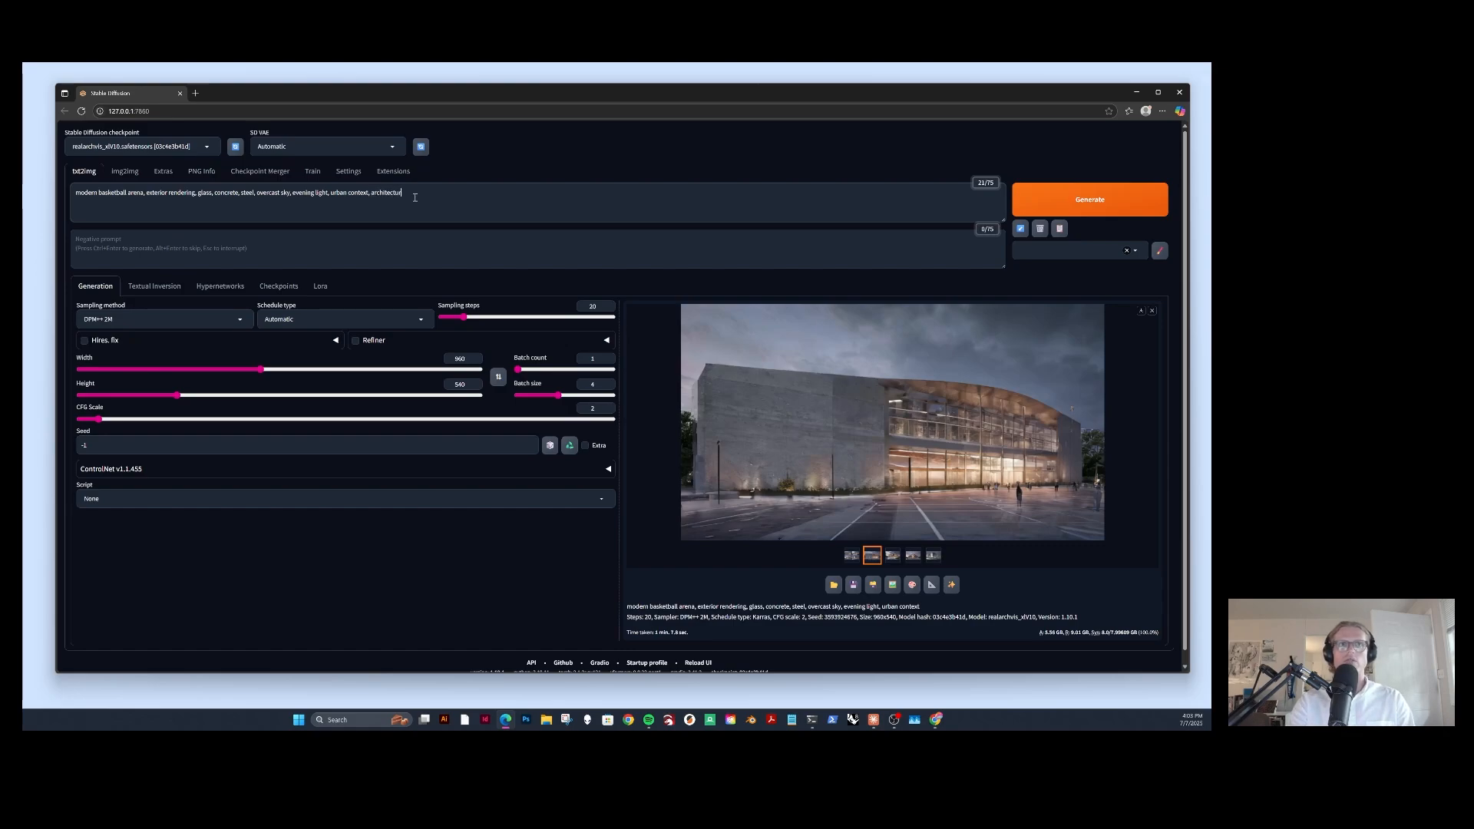
pyautogui.write('al rendering, perspective rendering')
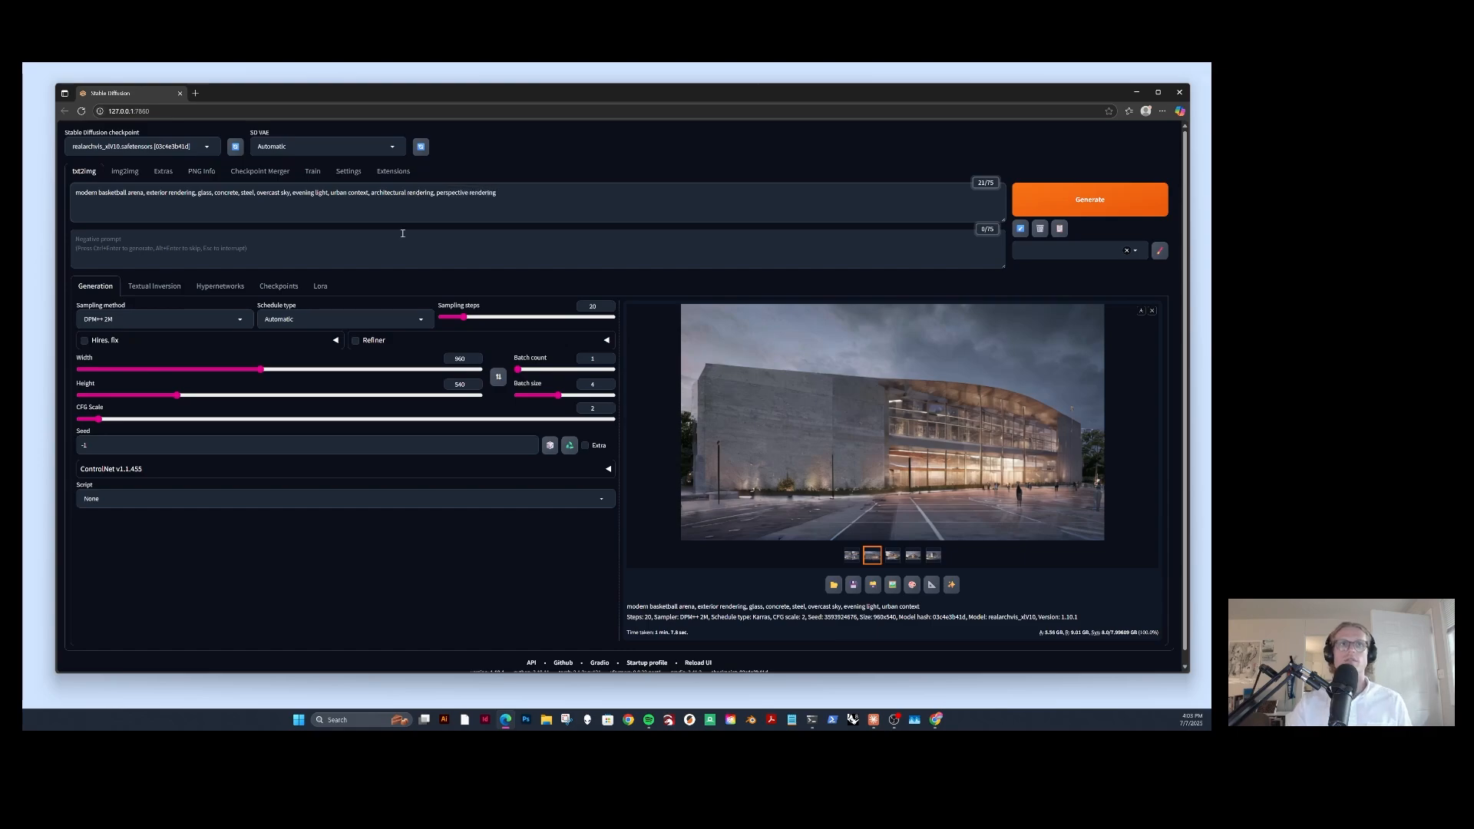
# Enter "people, cars" as the negative prompt and generate a new batch of arena images
pyautogui.click(292, 251)
pyautogui.write('people')
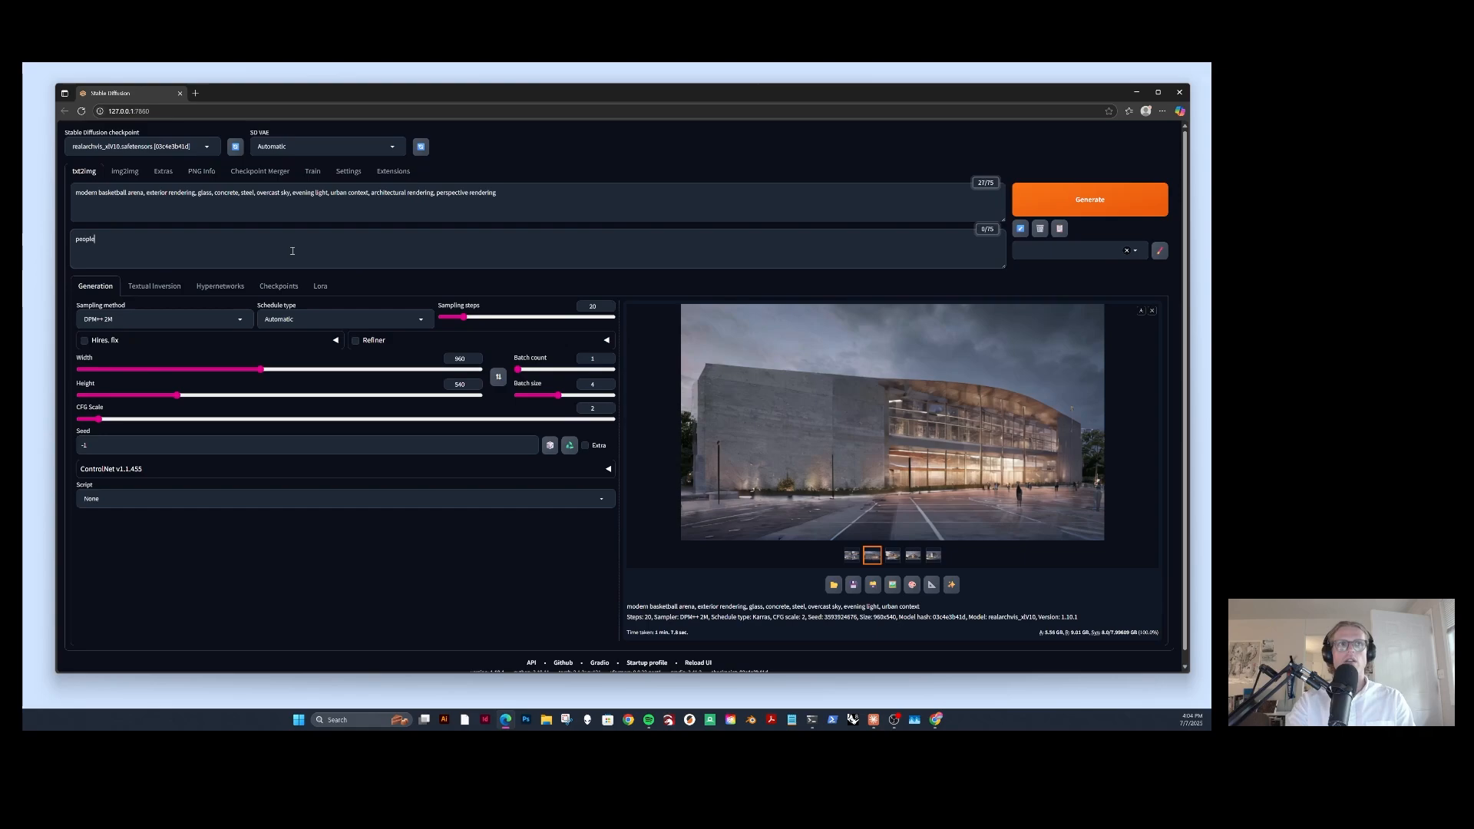
pyautogui.write(', cars')
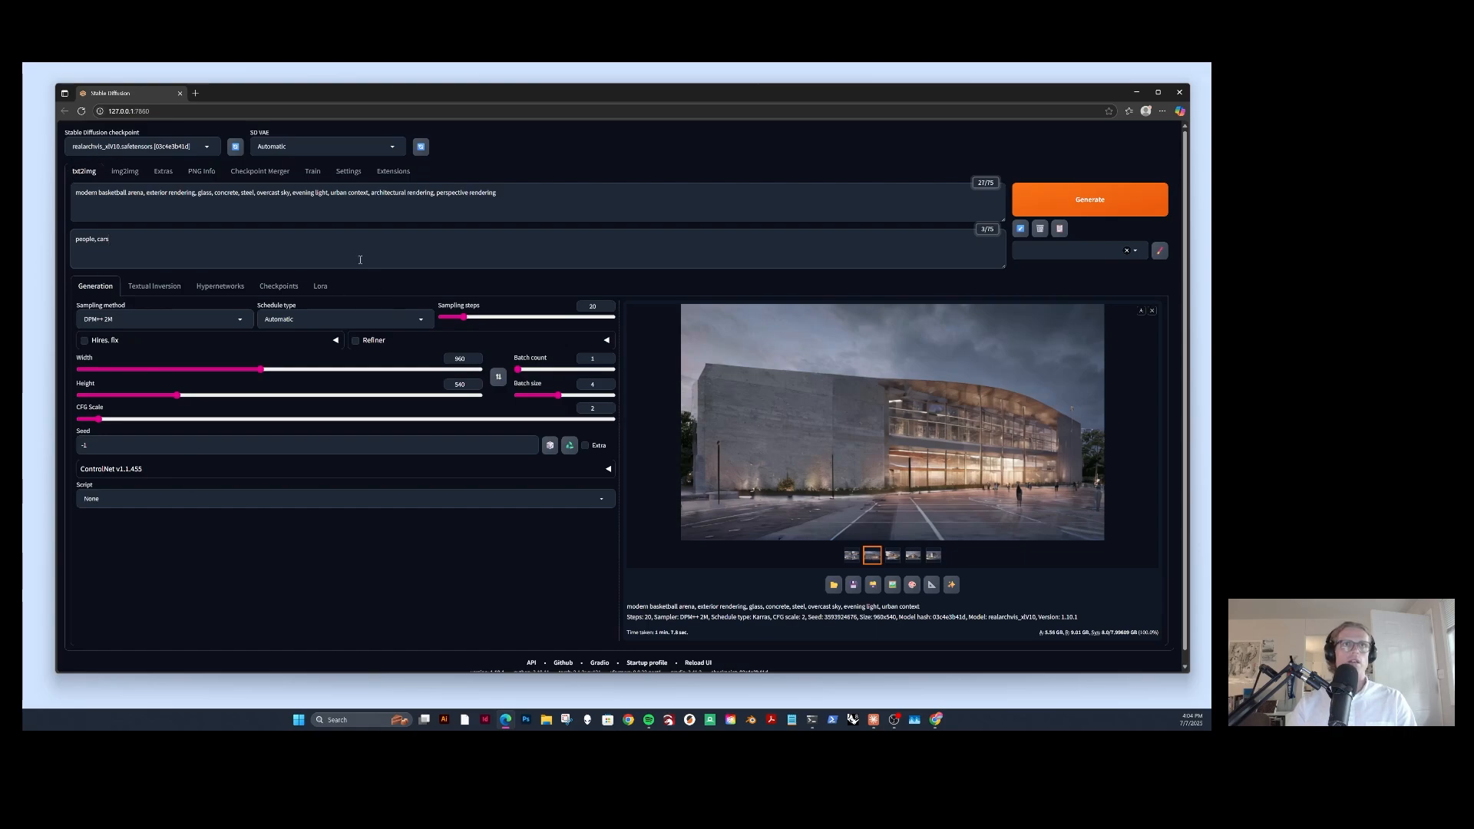
pyautogui.click(1059, 197)
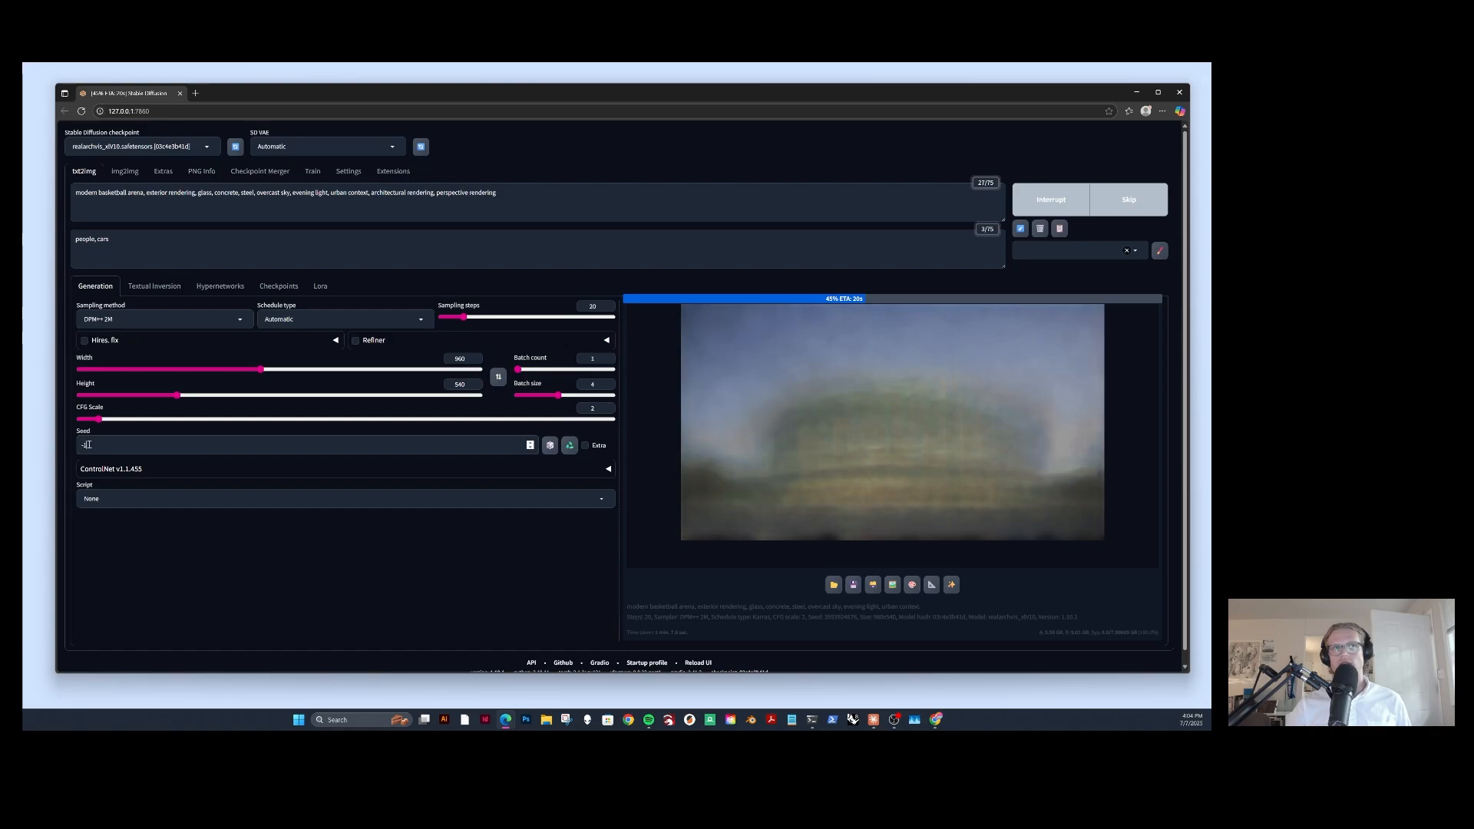
# Review the full prompt wording and the random seed setting used for the current batch
pyautogui.moveTo(89, 445); pyautogui.dragTo(81, 445)
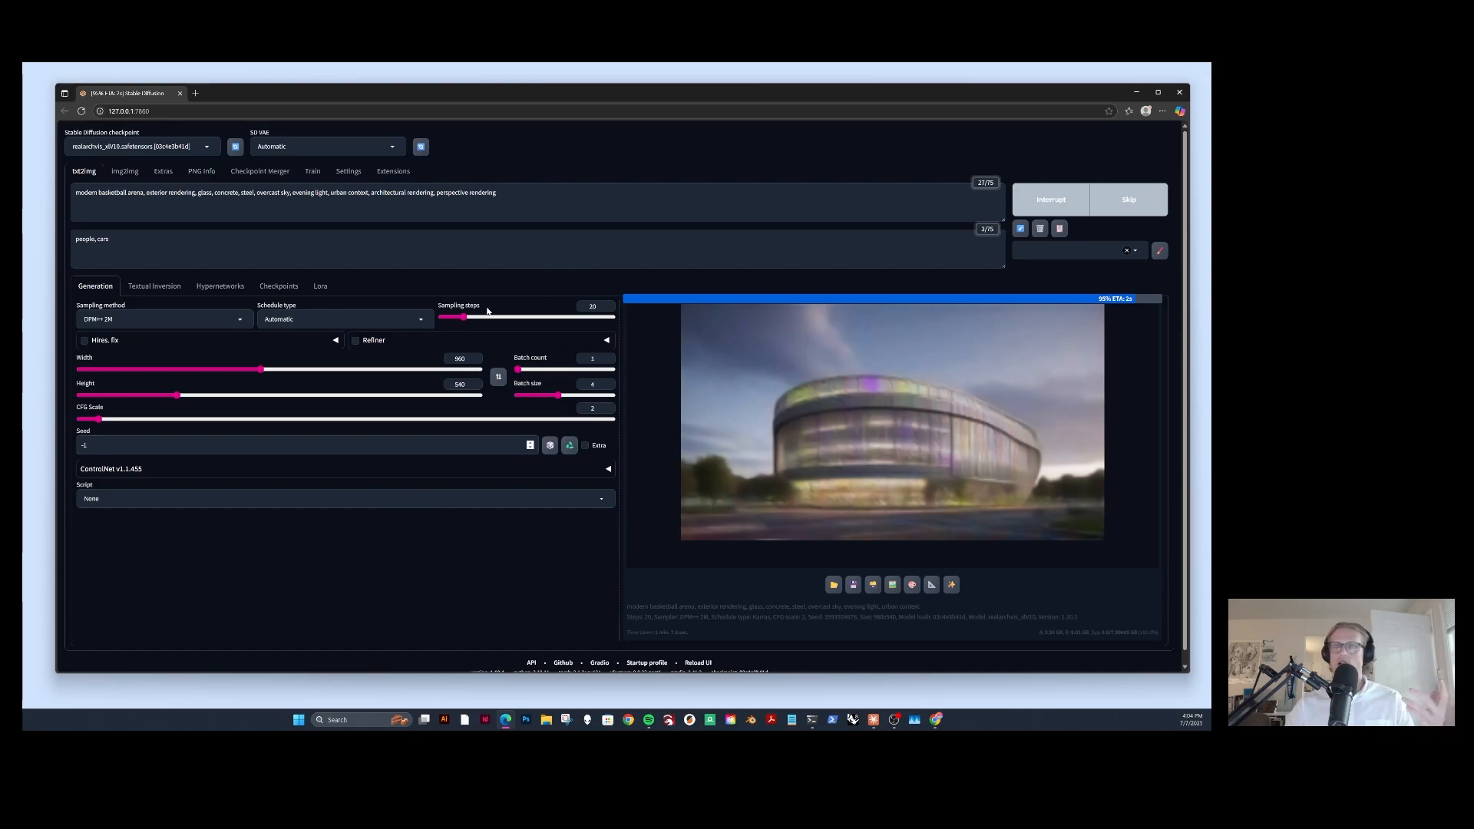
pyautogui.click(562, 195)
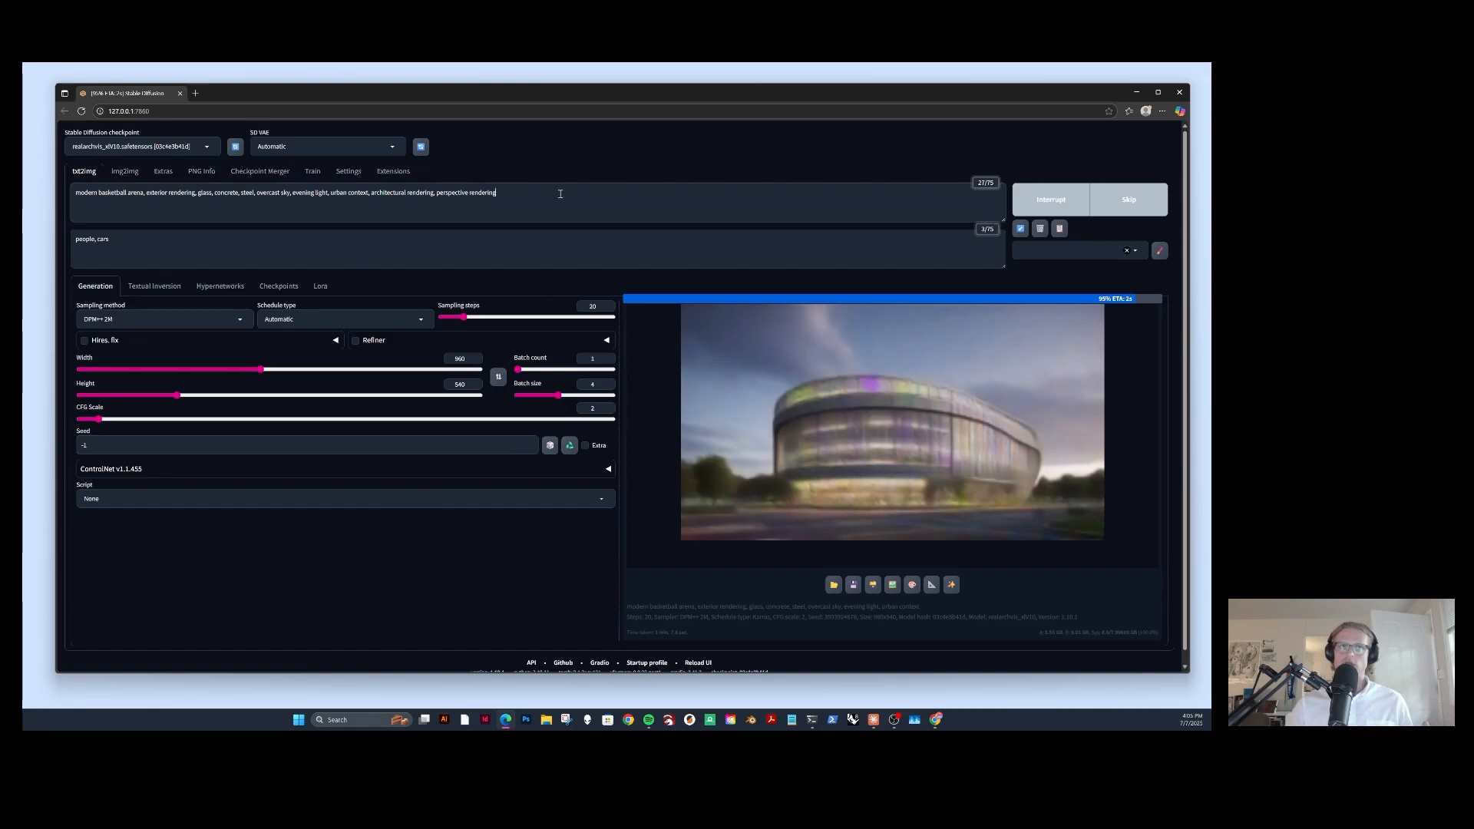
pyautogui.moveTo(181, 183); pyautogui.dragTo(73, 189)
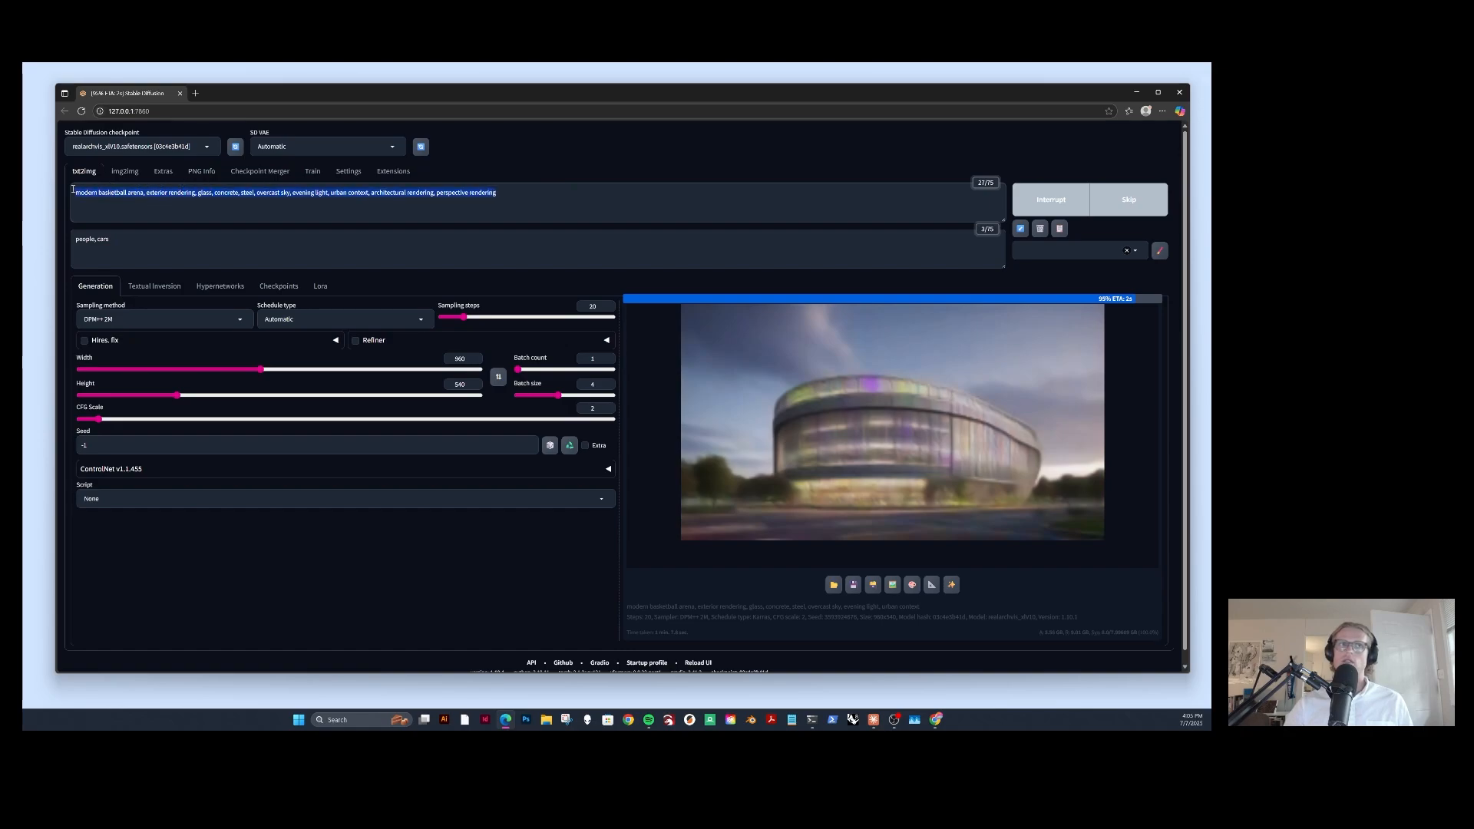
pyautogui.click(513, 199)
pyautogui.moveTo(488, 190); pyautogui.dragTo(92, 196)
pyautogui.click(513, 199)
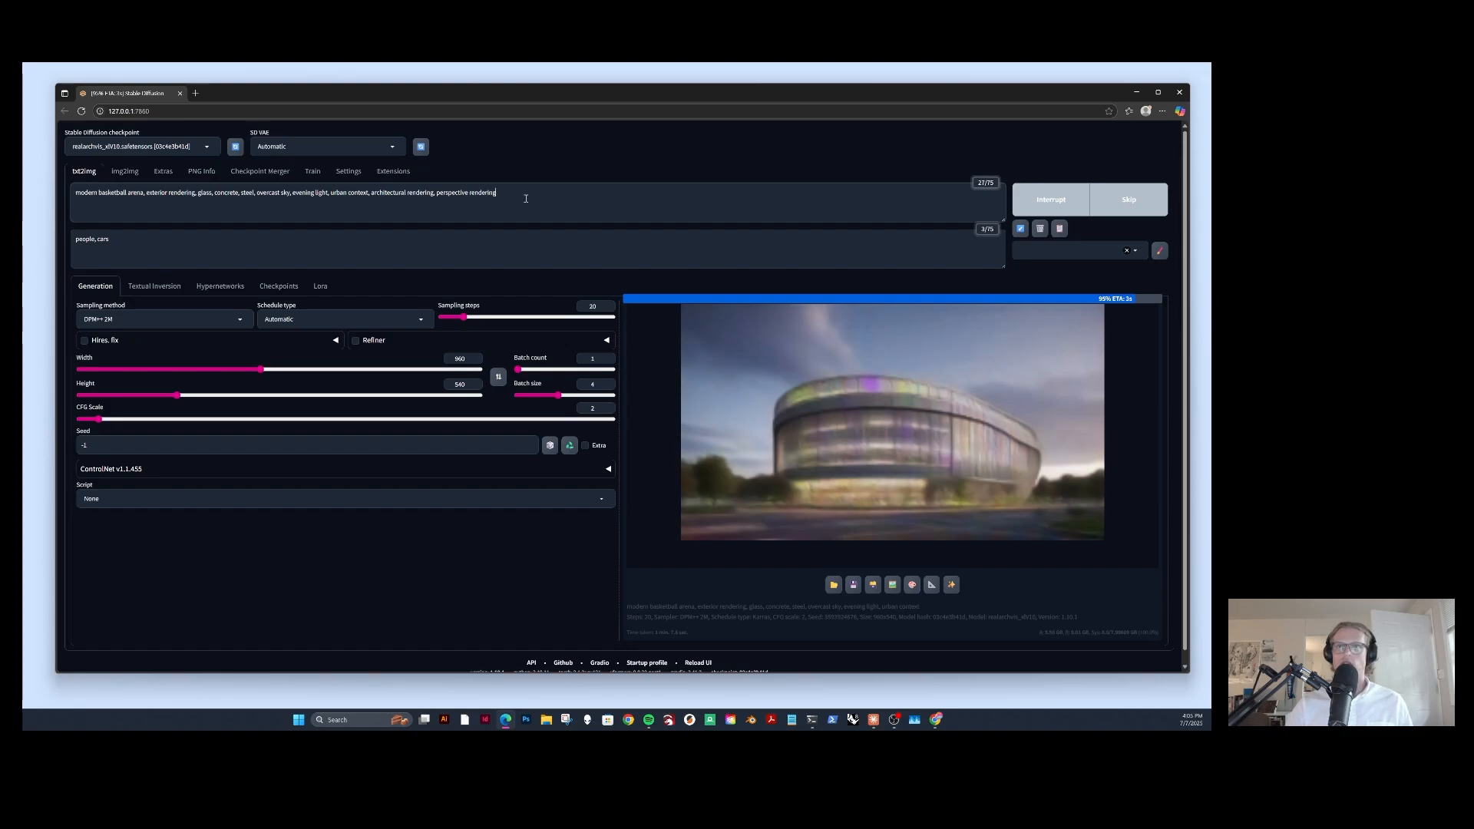
pyautogui.click(107, 447)
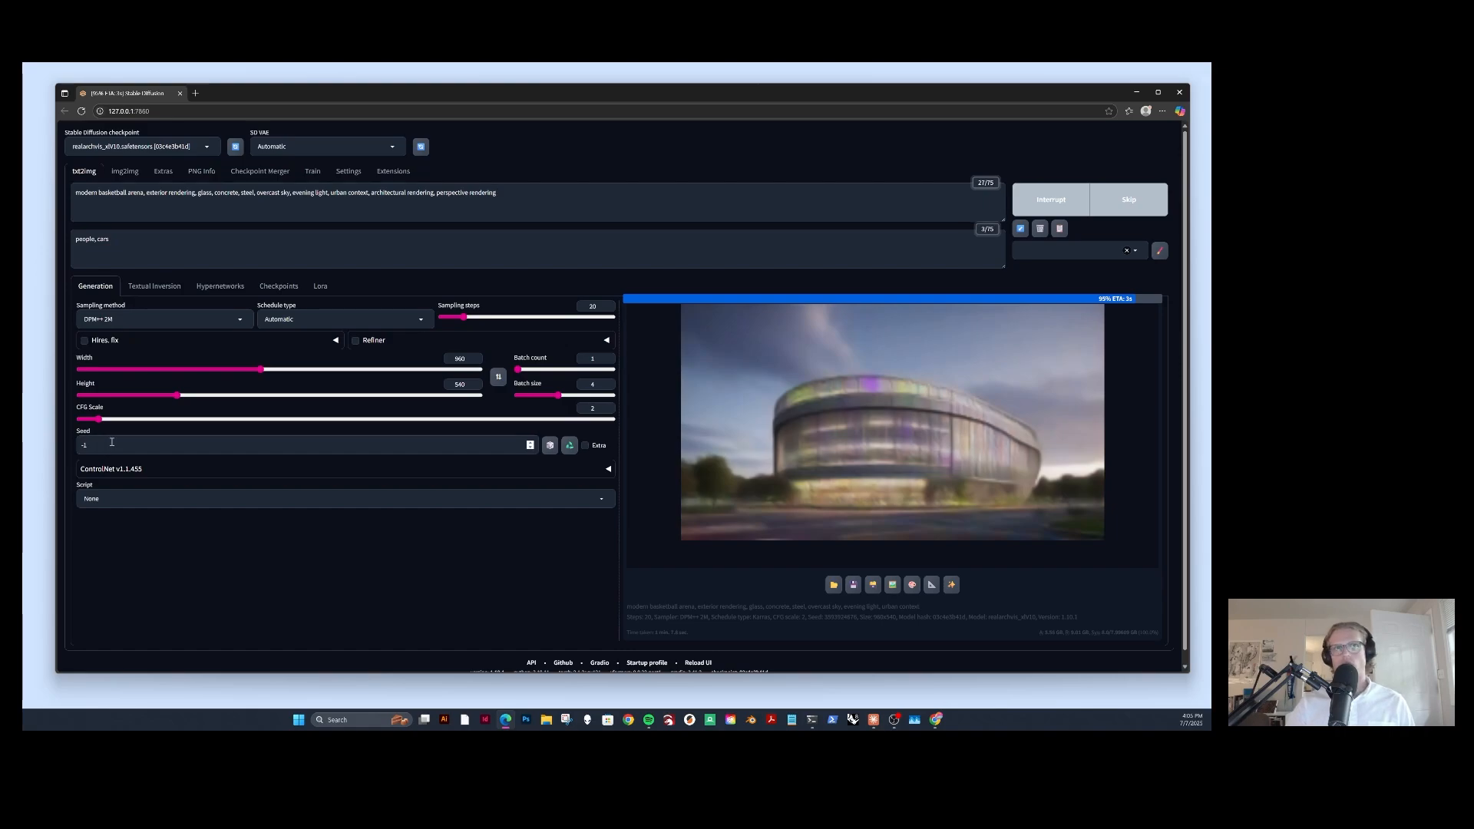
pyautogui.click(549, 448)
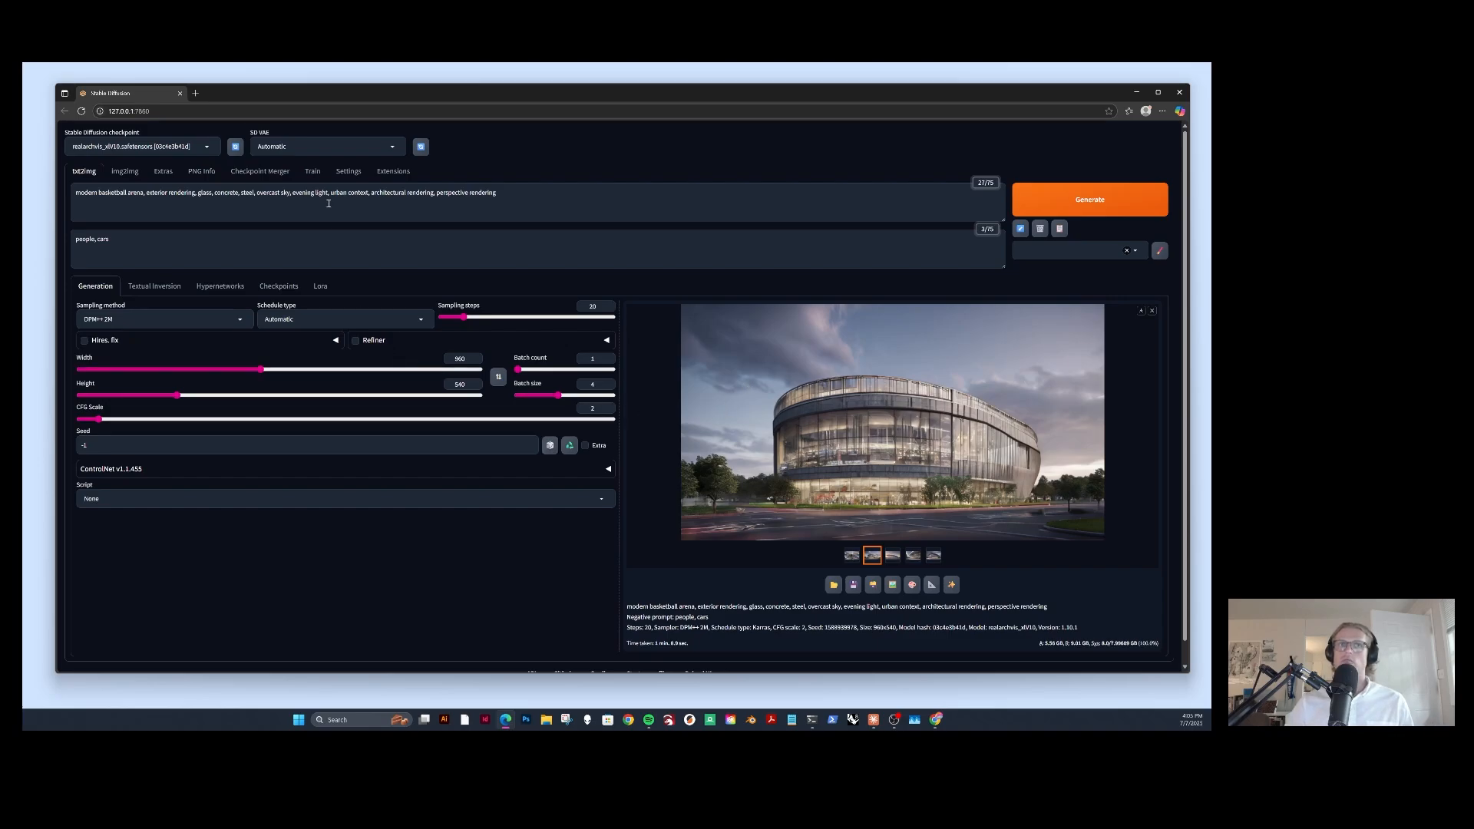
pyautogui.click(572, 214)
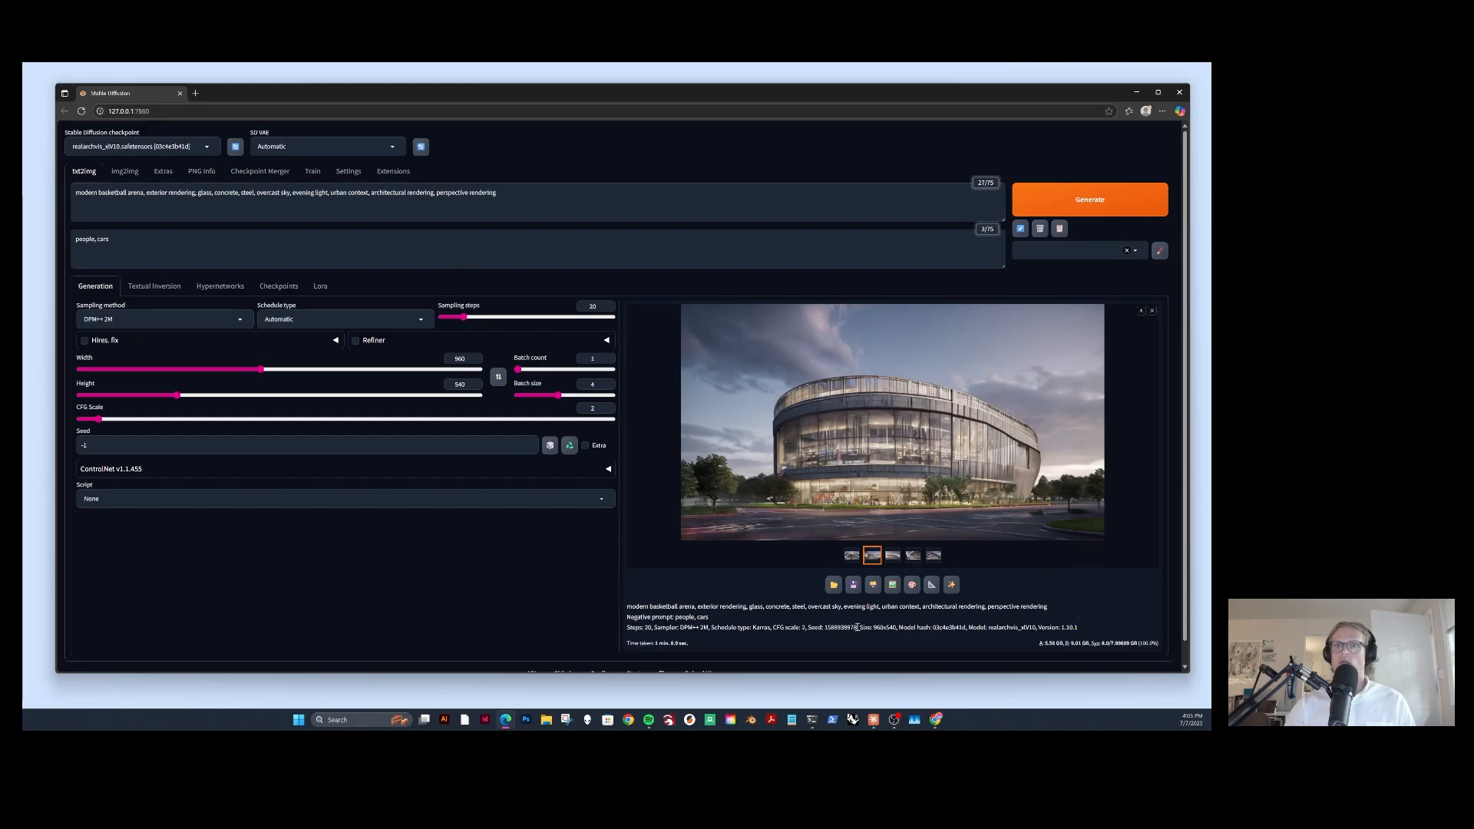
# Examine the images of the new batch one after another and compare their designs and individual seeds
pyautogui.moveTo(858, 627); pyautogui.dragTo(826, 630)
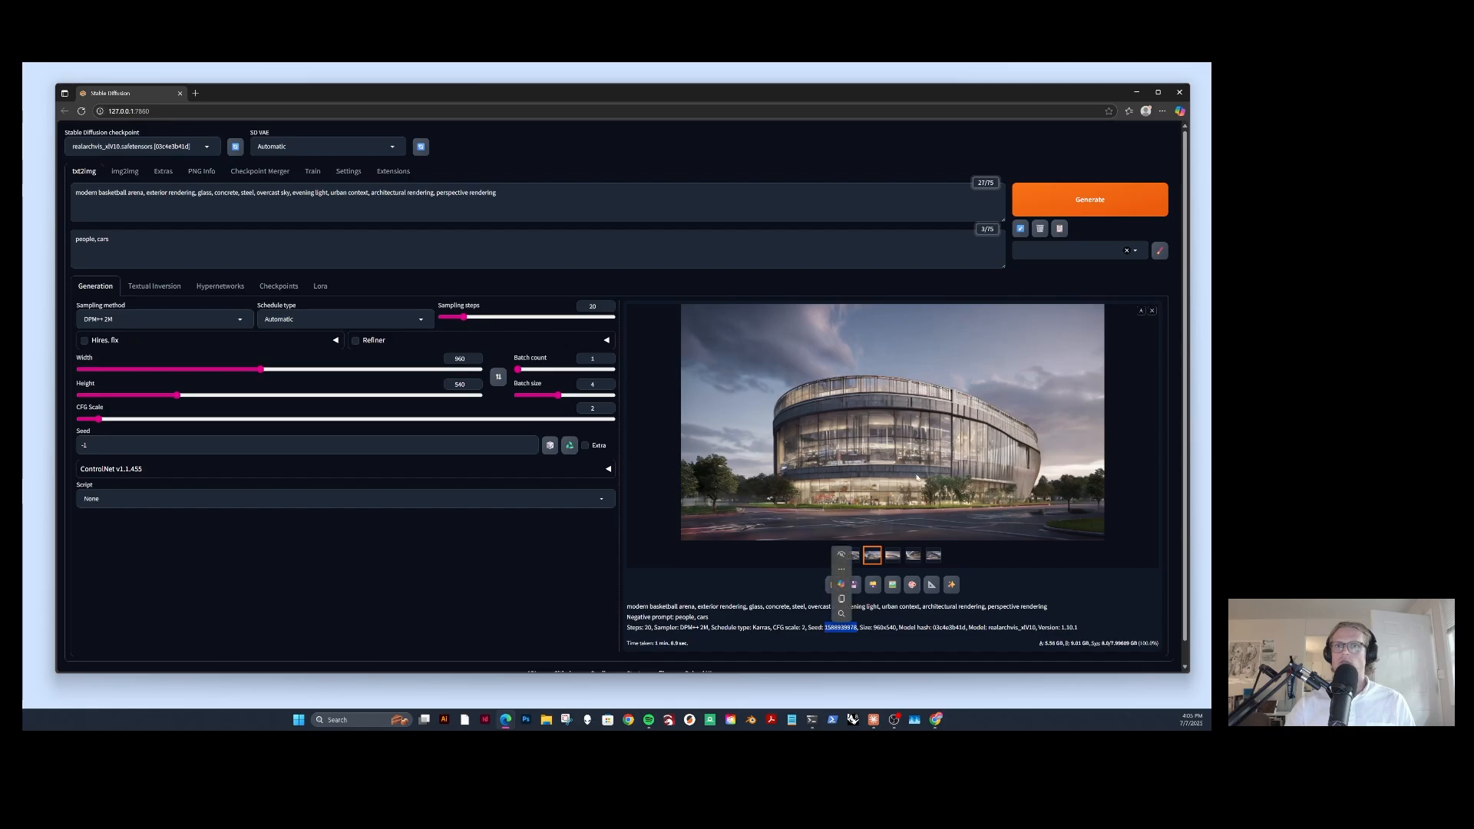
pyautogui.click(893, 559)
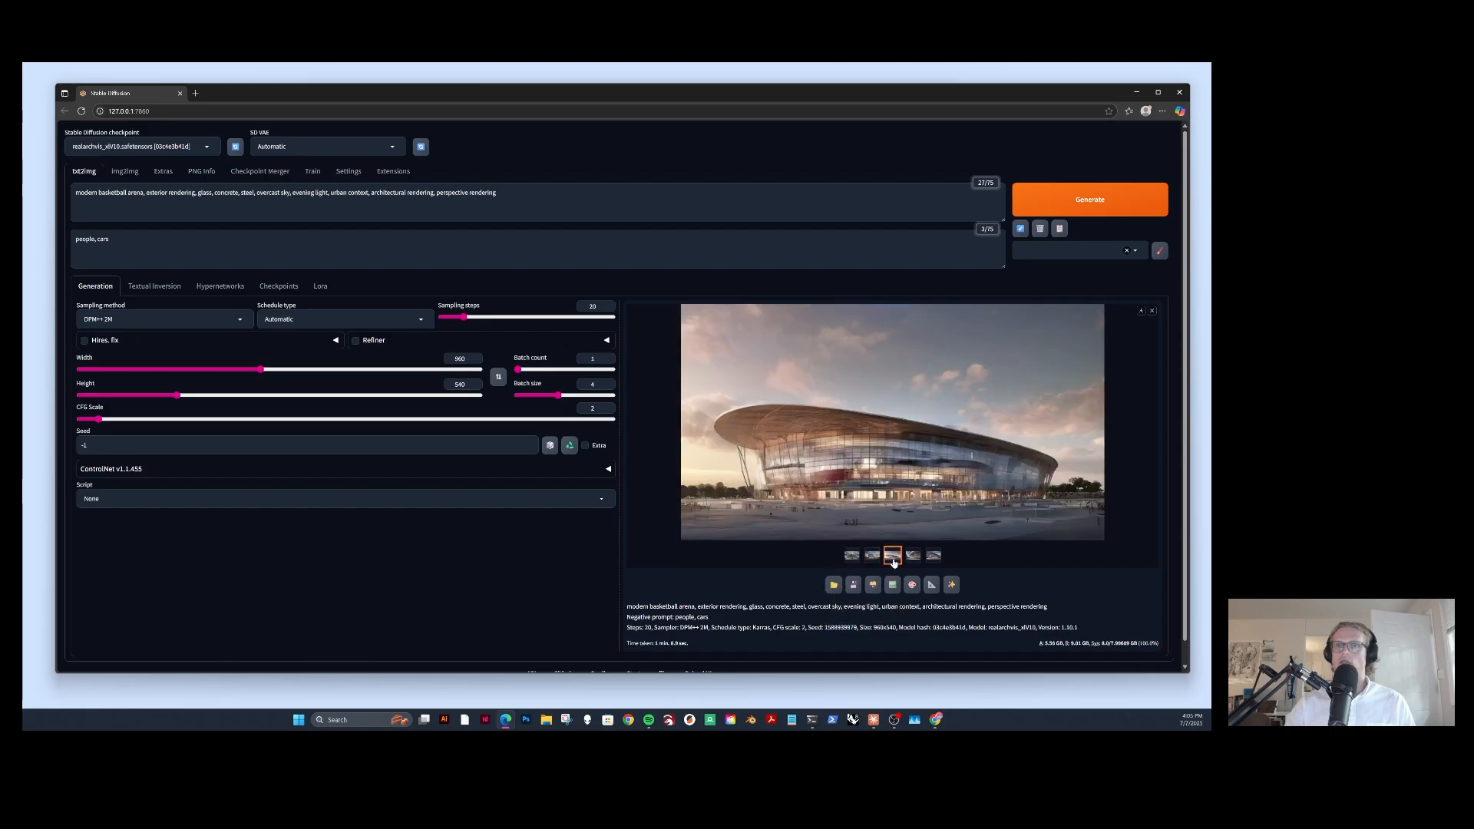
pyautogui.click(913, 557)
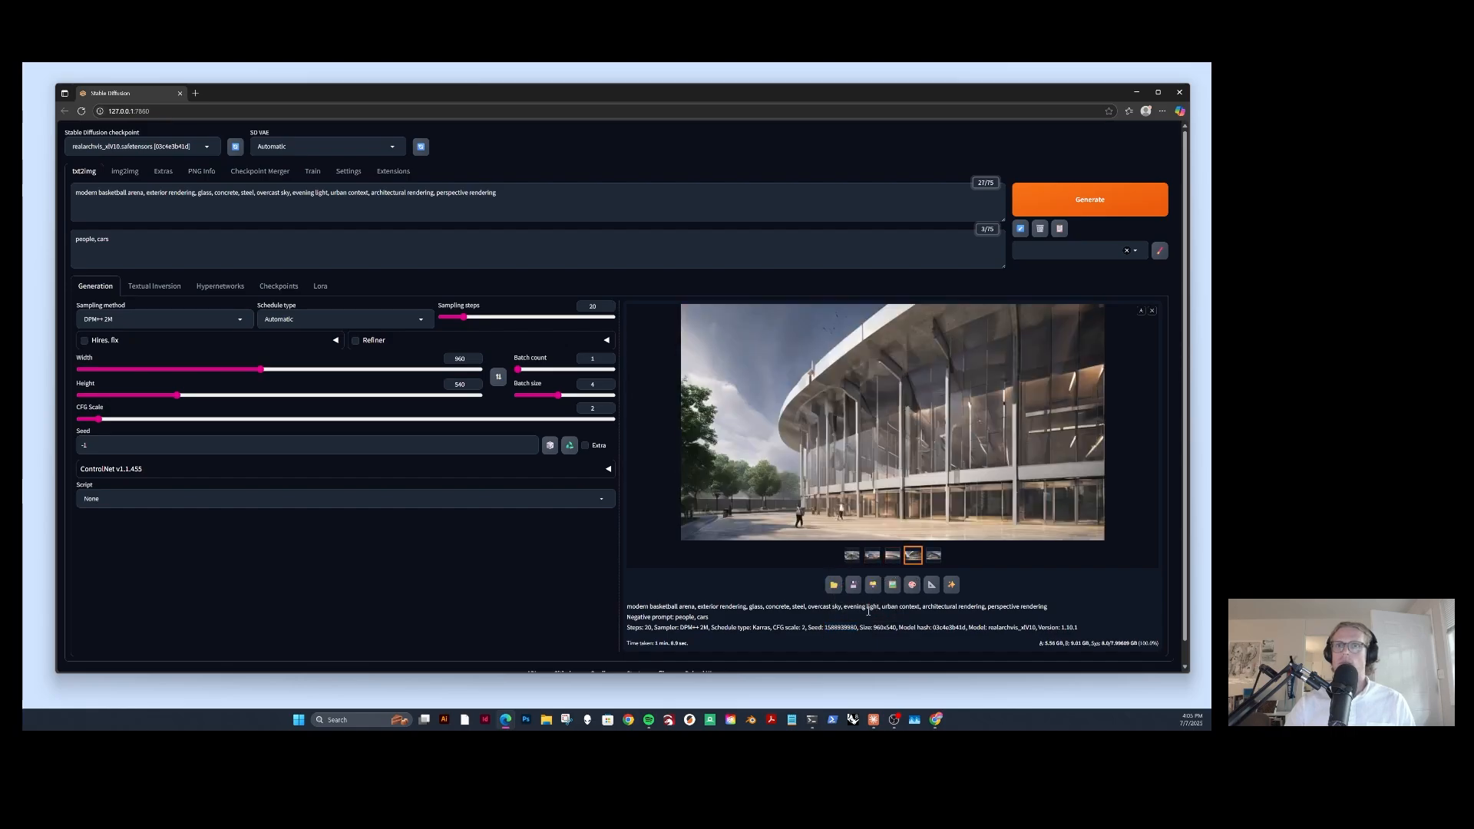
pyautogui.click(933, 556)
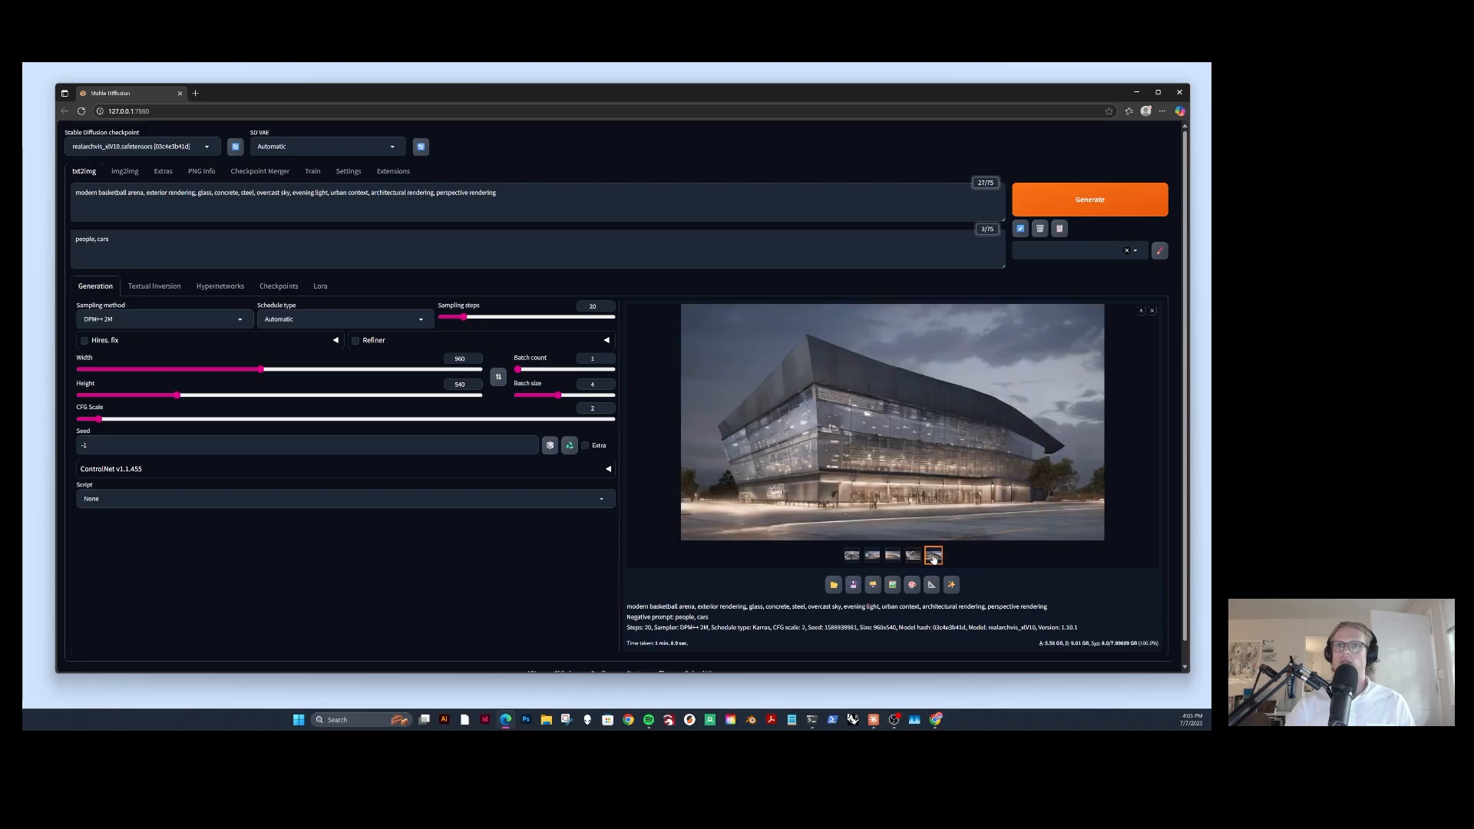
pyautogui.click(913, 560)
pyautogui.click(893, 562)
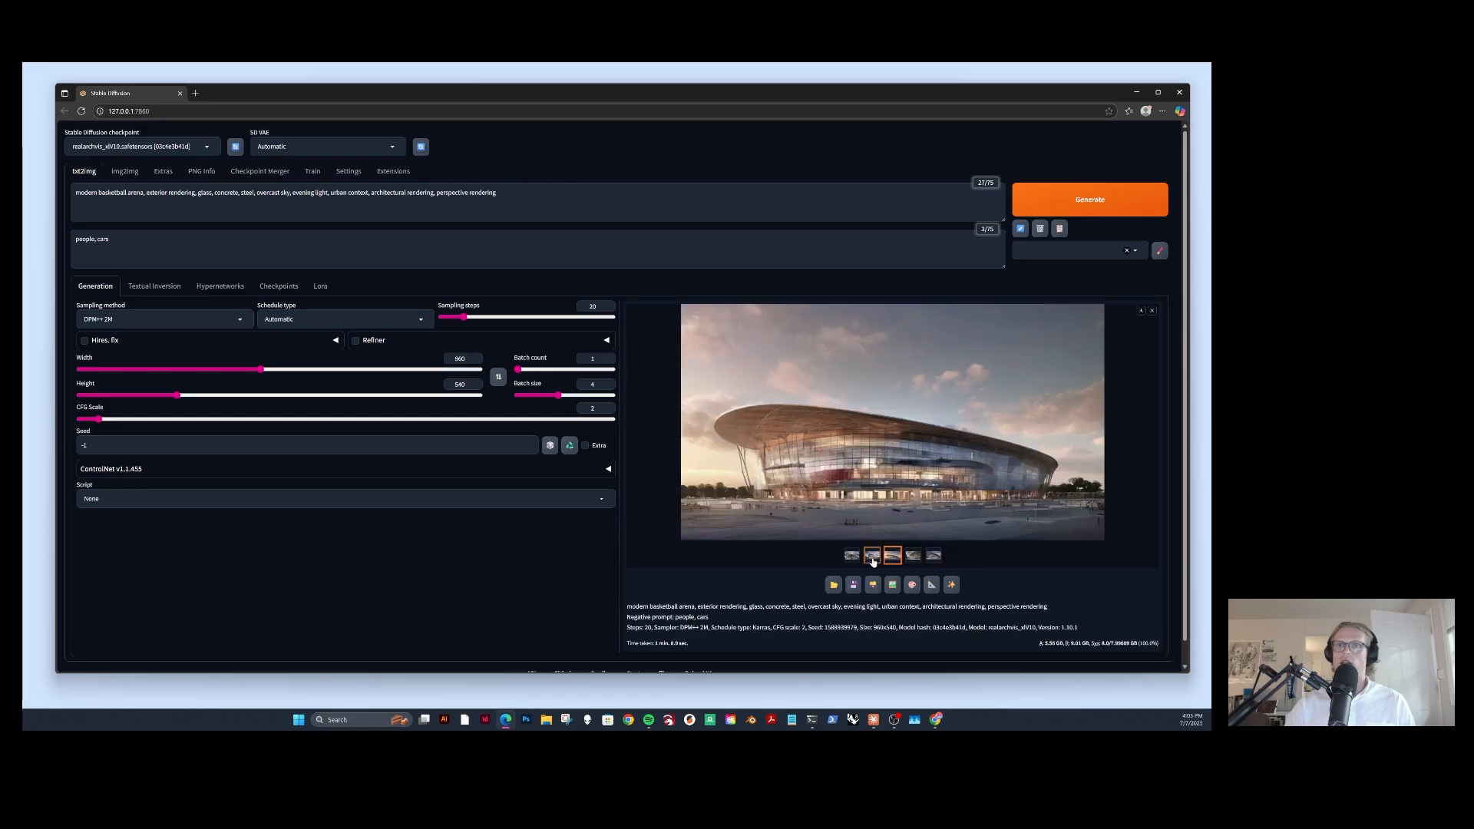
pyautogui.click(874, 561)
pyautogui.click(891, 561)
pyautogui.click(912, 560)
pyautogui.click(932, 558)
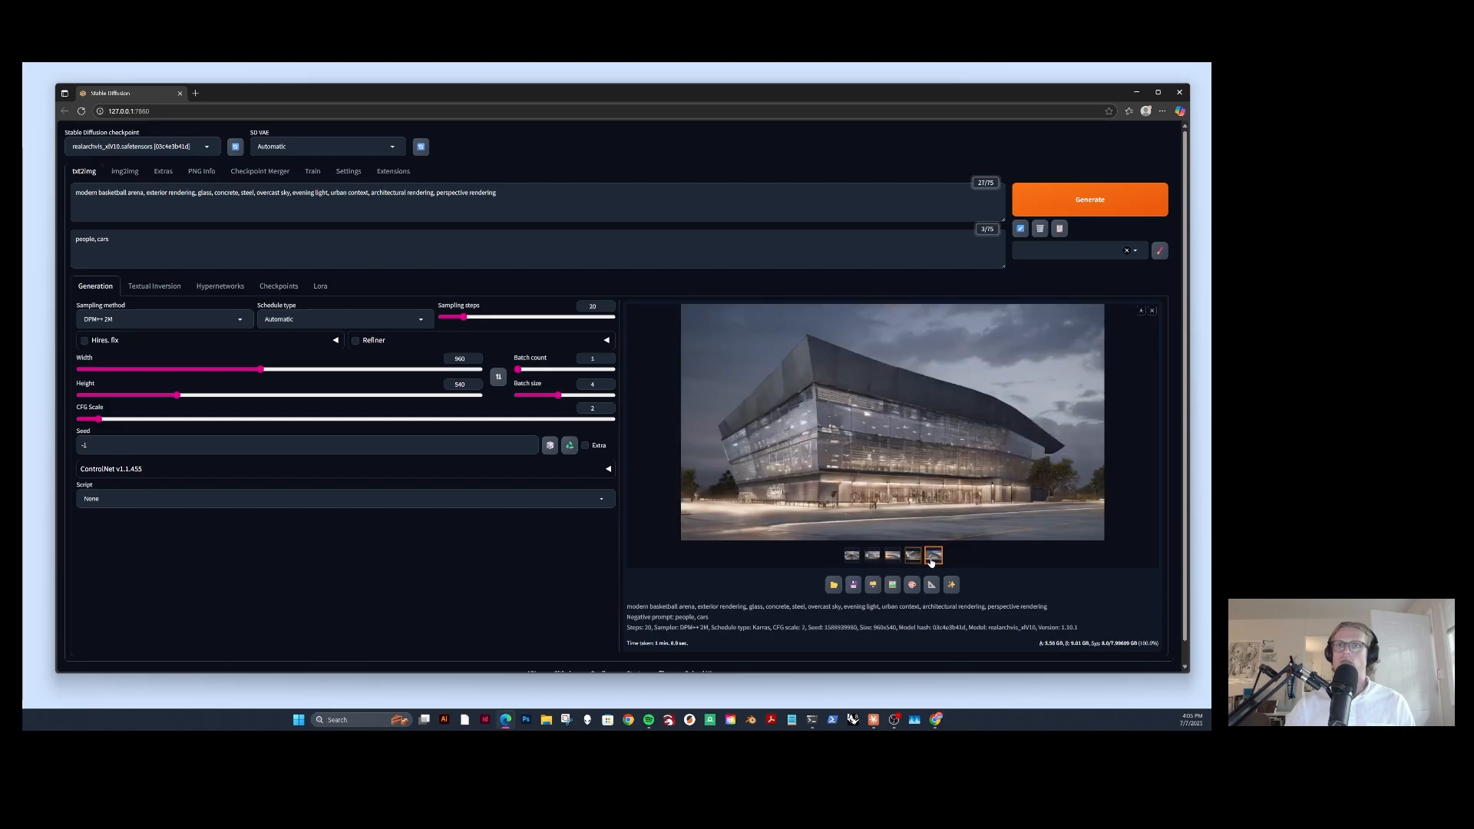
pyautogui.click(912, 559)
pyautogui.click(892, 560)
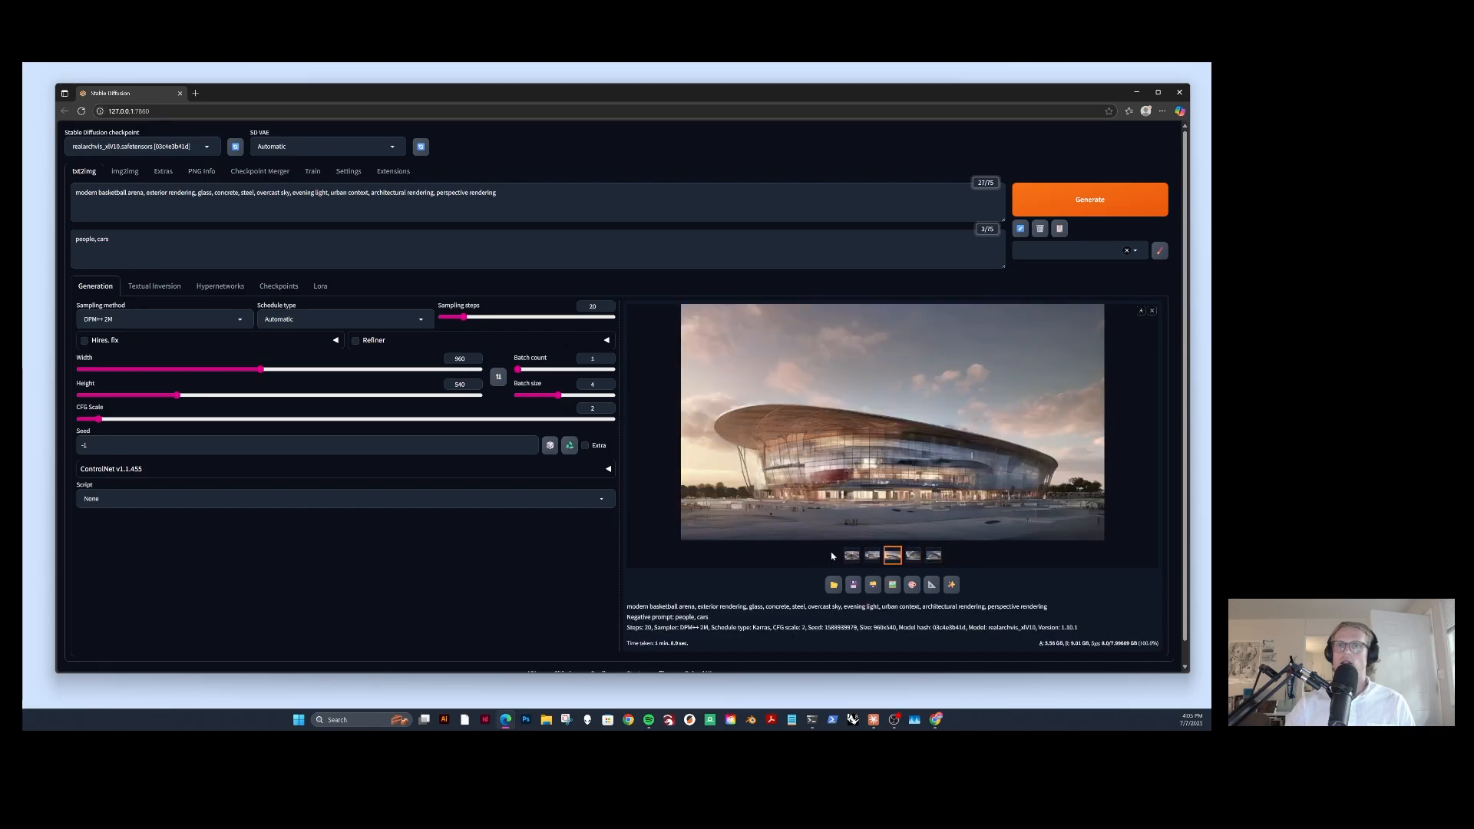
pyautogui.doubleClick(858, 629)
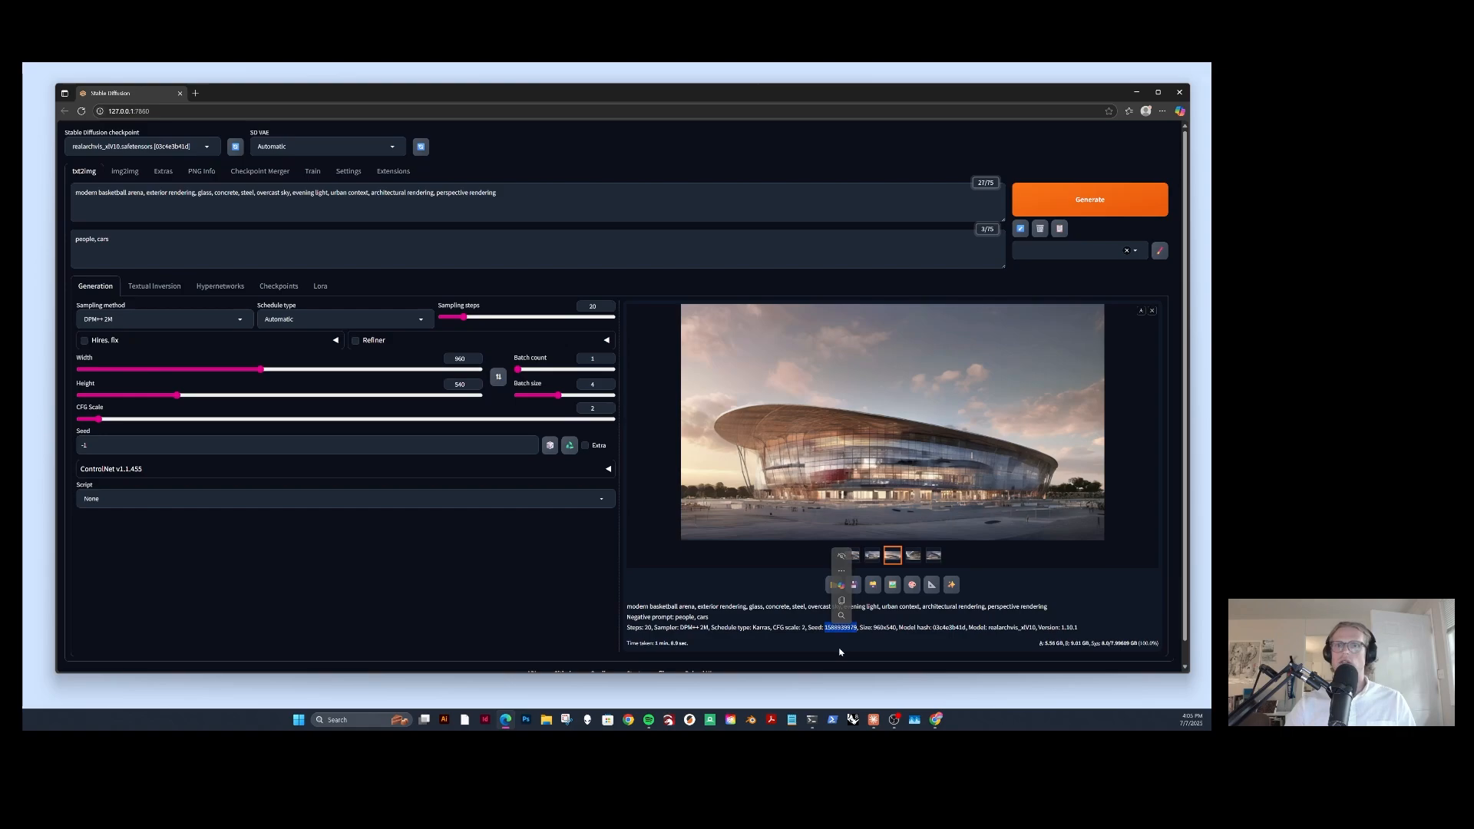
pyautogui.hotkey('ctrl', 'c')
pyautogui.click(98, 446)
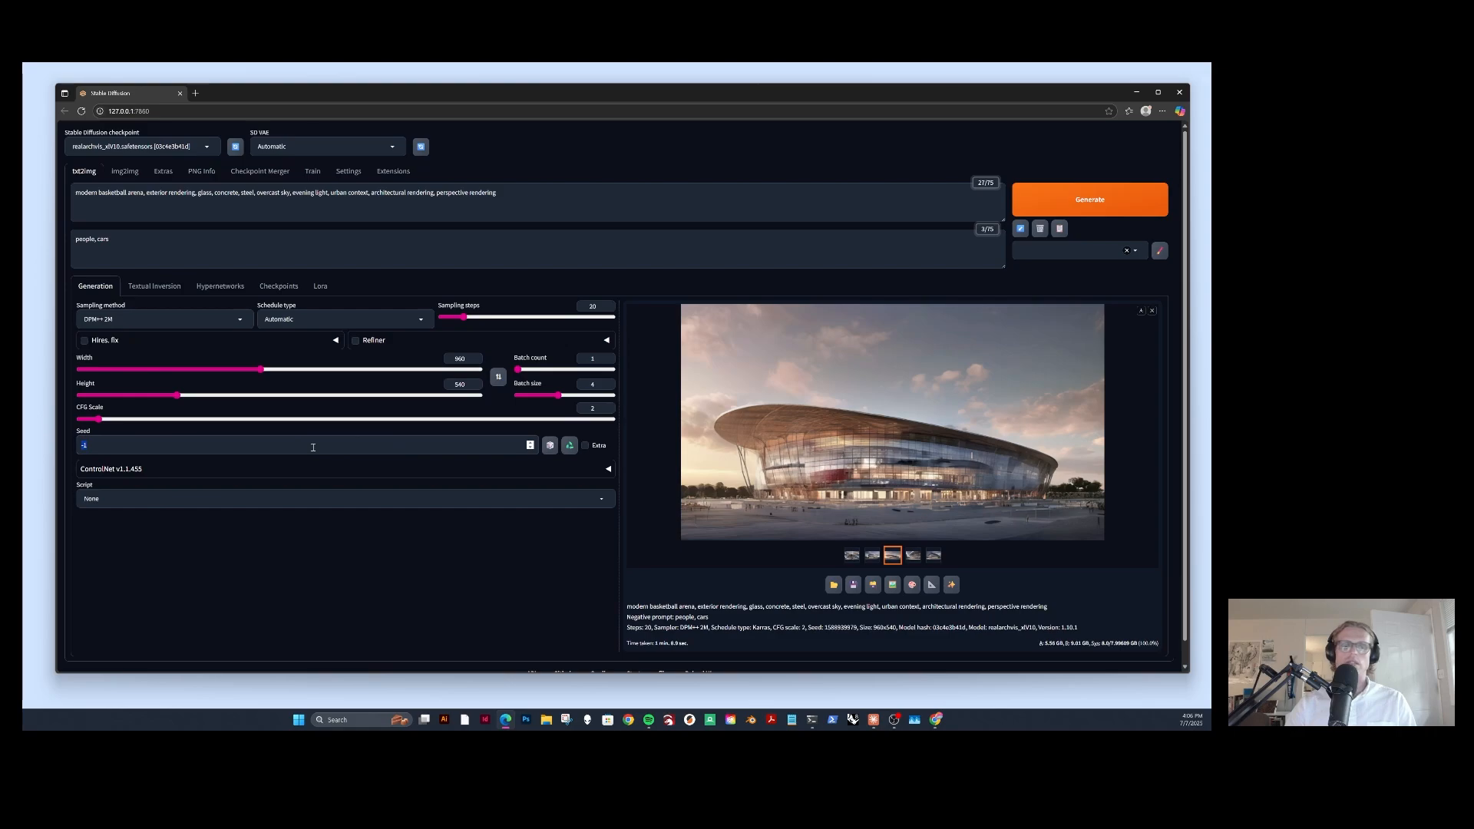
pyautogui.hotkey('ctrl', 'v')
pyautogui.click(549, 446)
pyautogui.moveTo(164, 445); pyautogui.dragTo(80, 444)
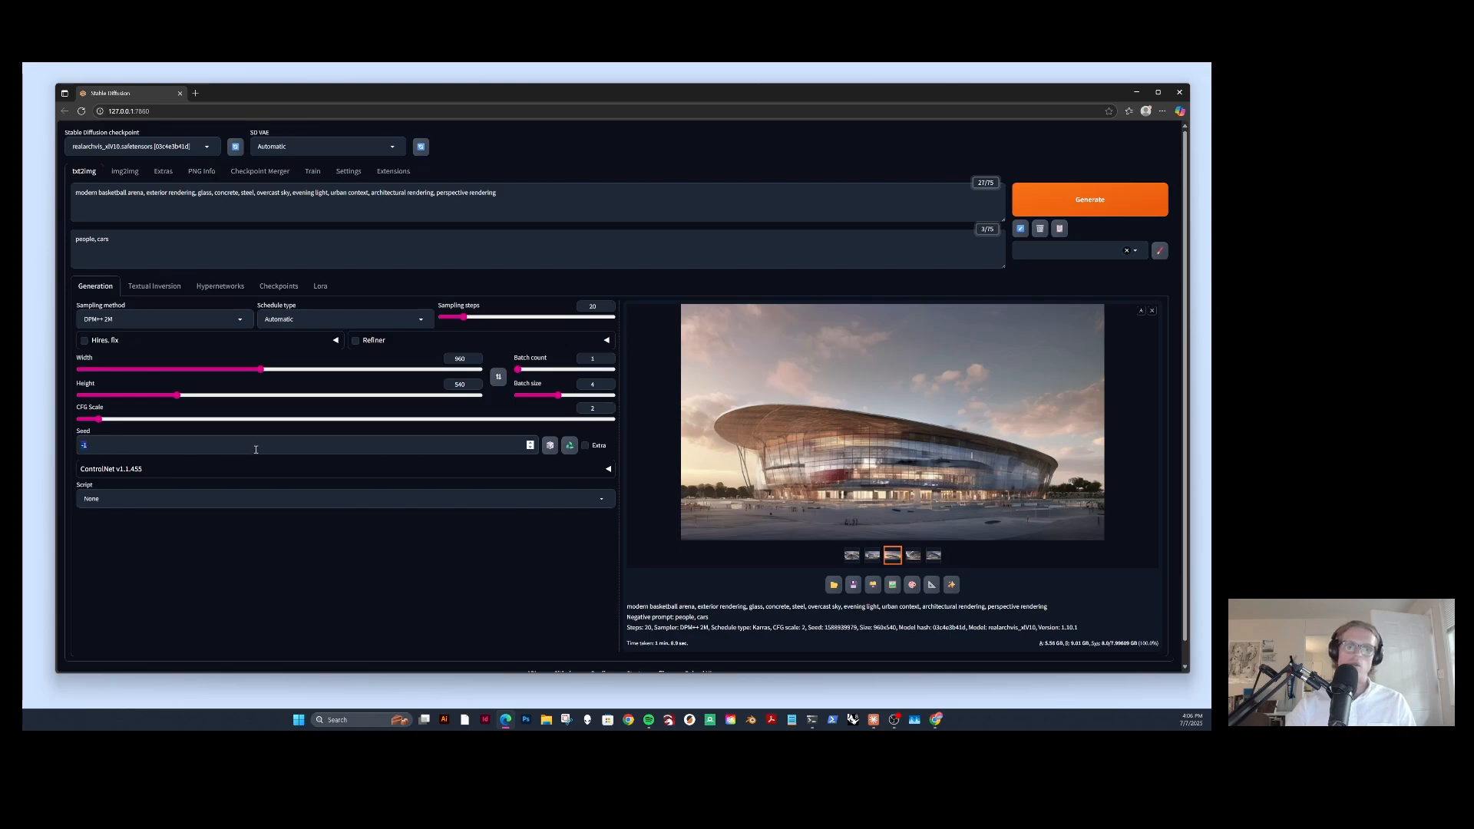
pyautogui.hotkey('ctrl', 'v')
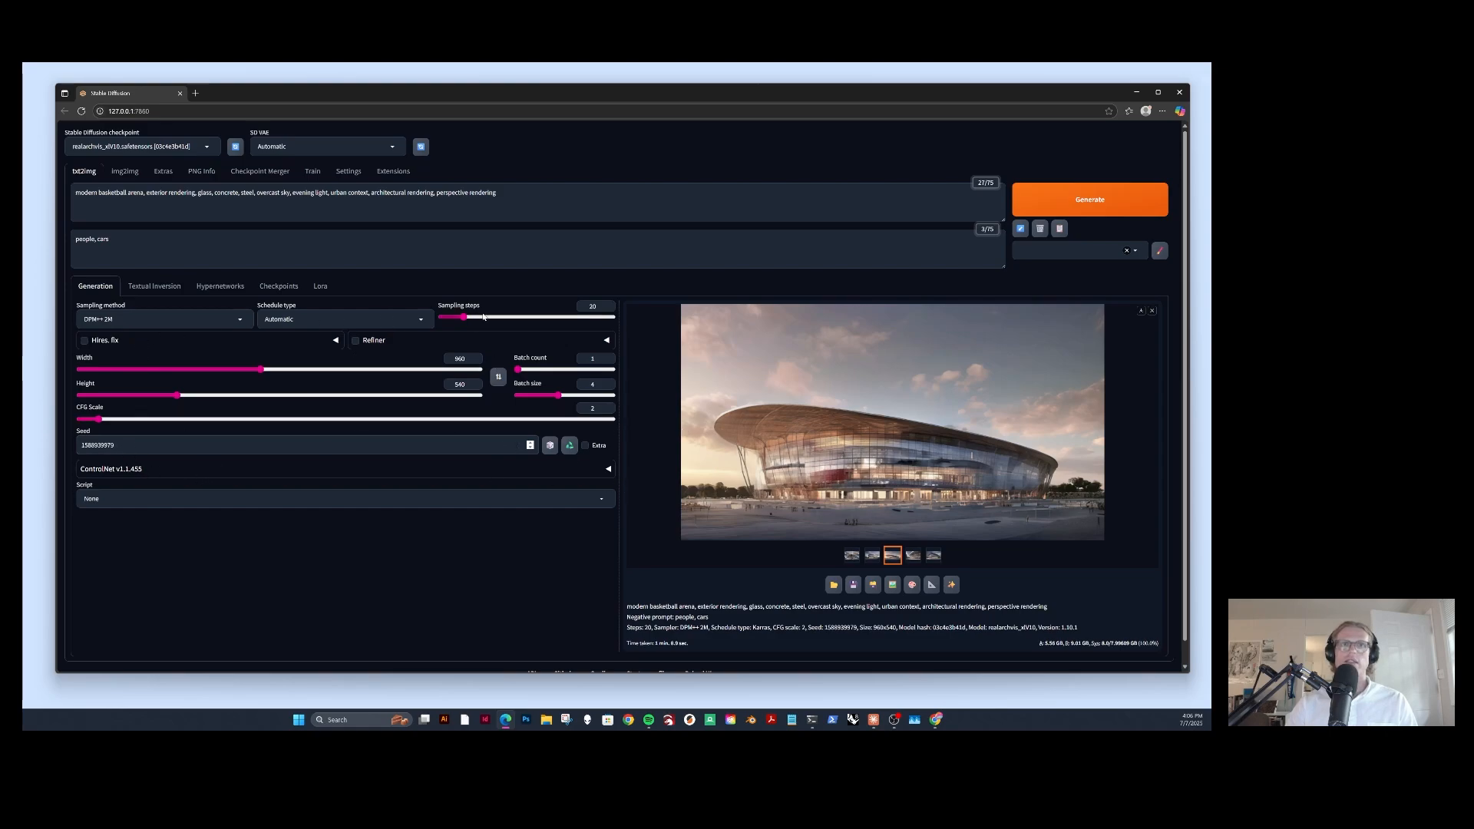
# Set the sampling steps to 40, keep the realarchvis_xlV10 checkpoint and generate the batch with the fixed seed
pyautogui.moveTo(601, 306); pyautogui.dragTo(583, 307)
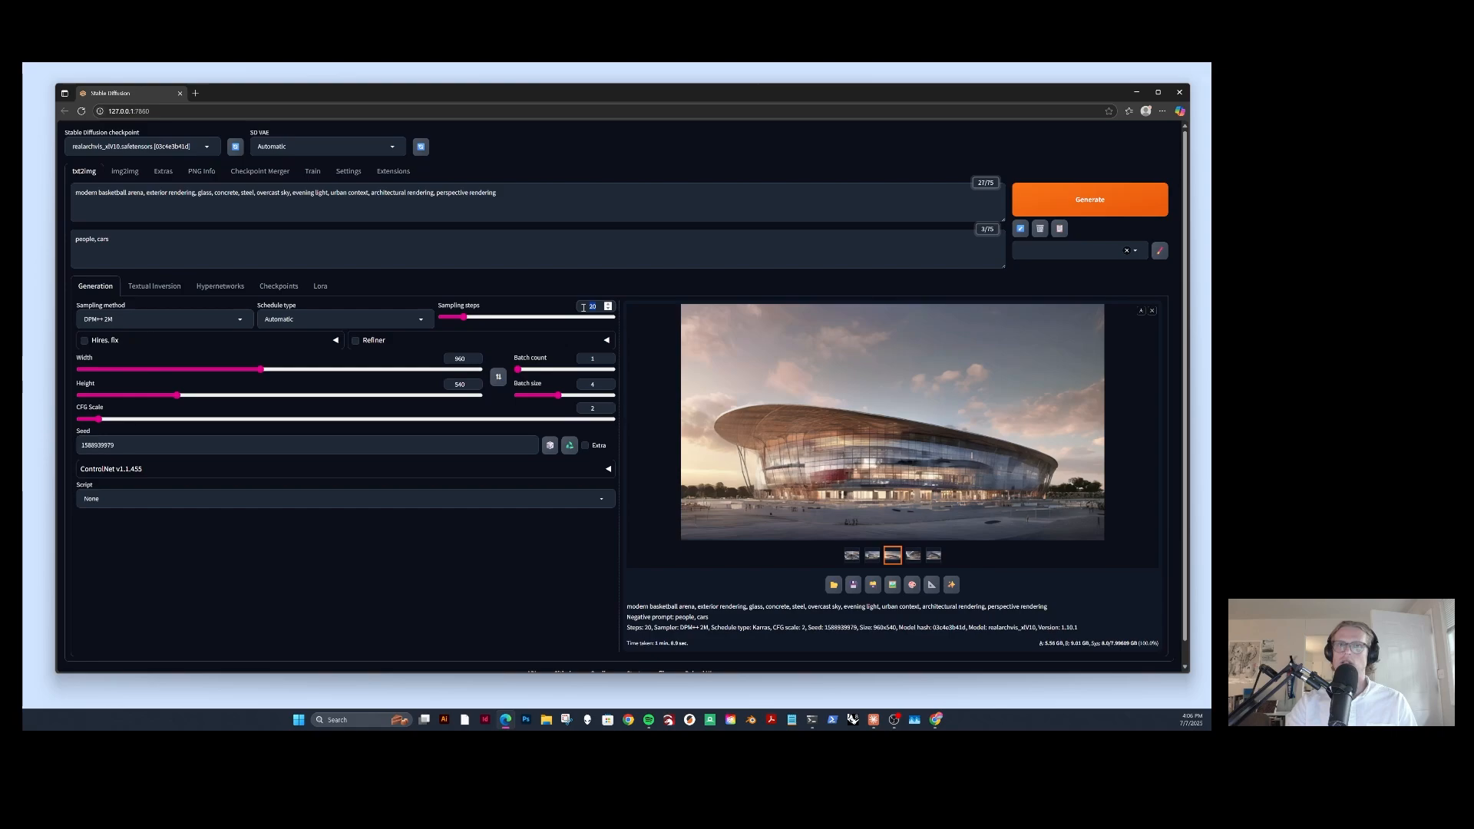
pyautogui.write('40')
pyautogui.click(128, 146)
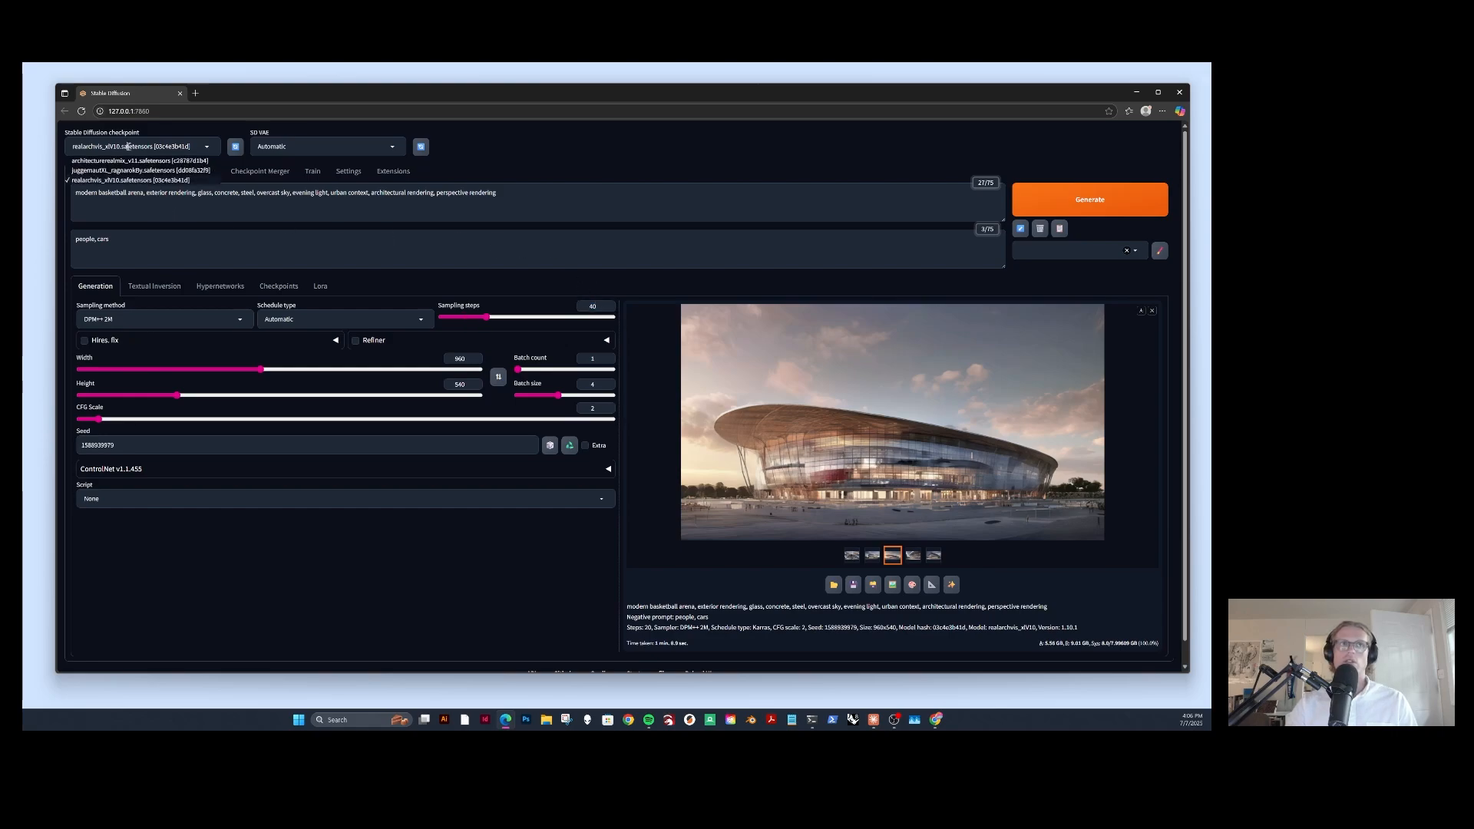
pyautogui.click(153, 141)
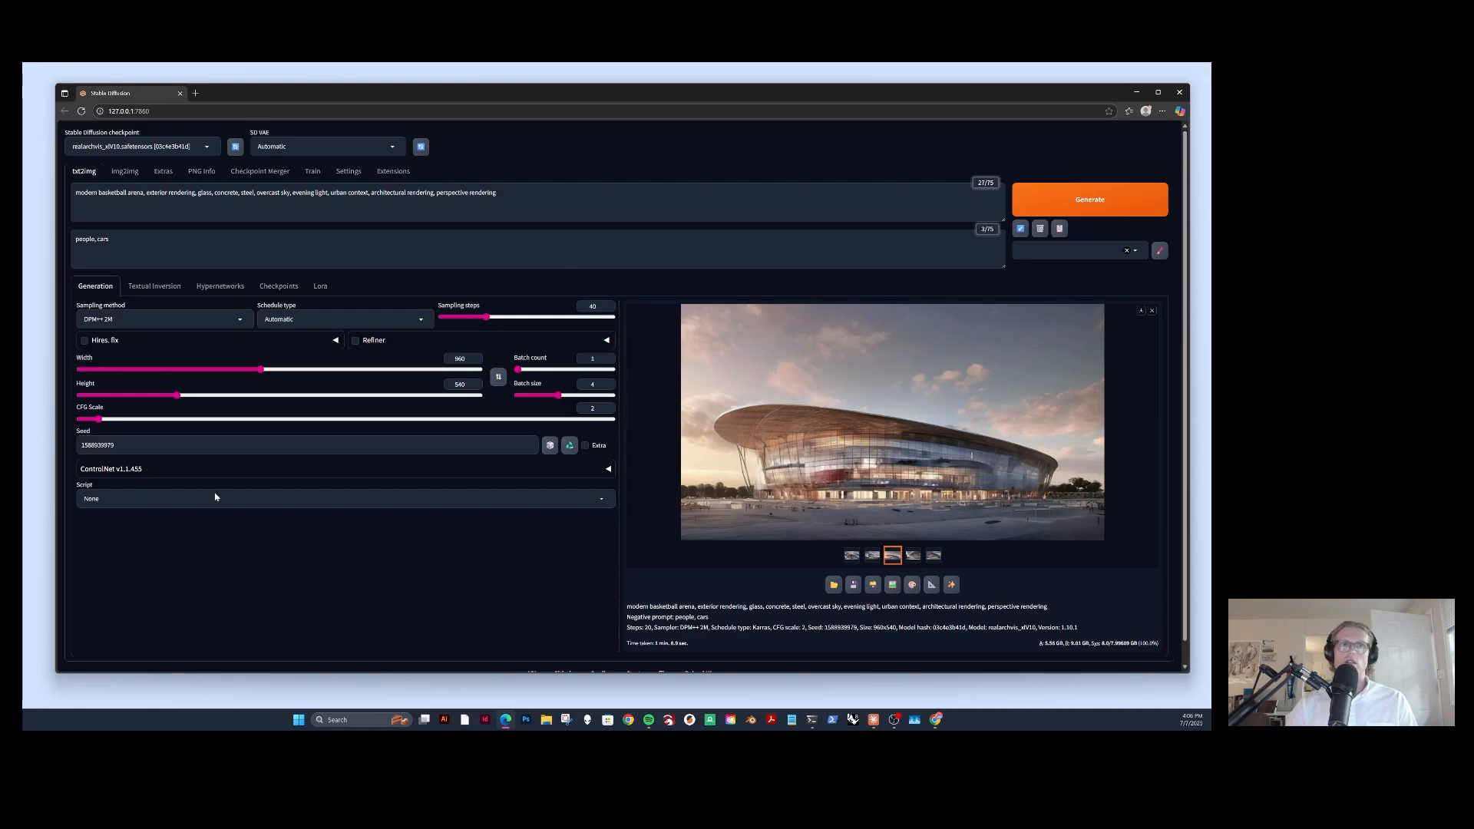
pyautogui.click(1095, 202)
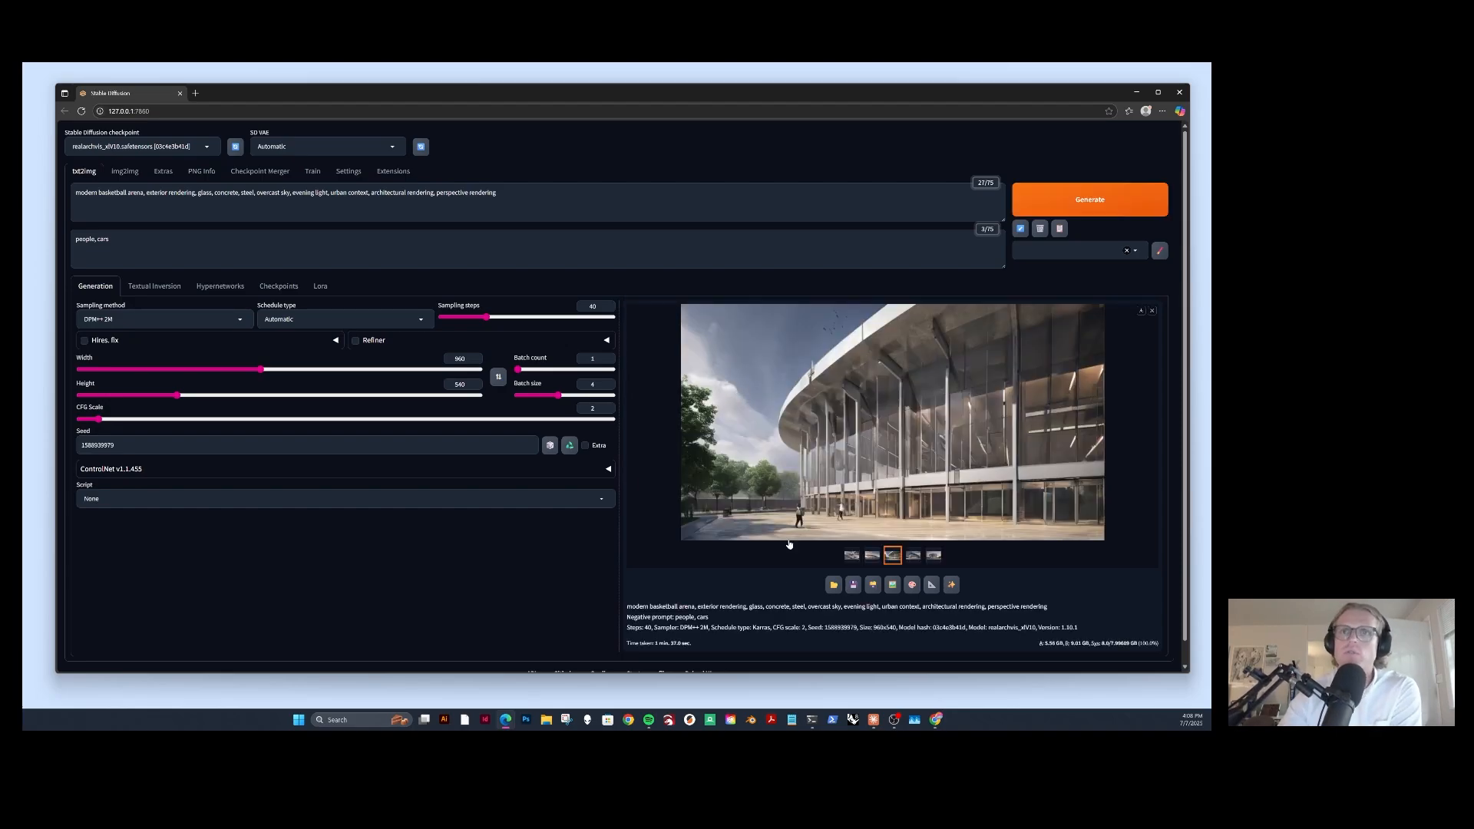
# Examine the overview grid and each image of the 40-step batch, checking the designs against the negative prompt
pyautogui.click(852, 554)
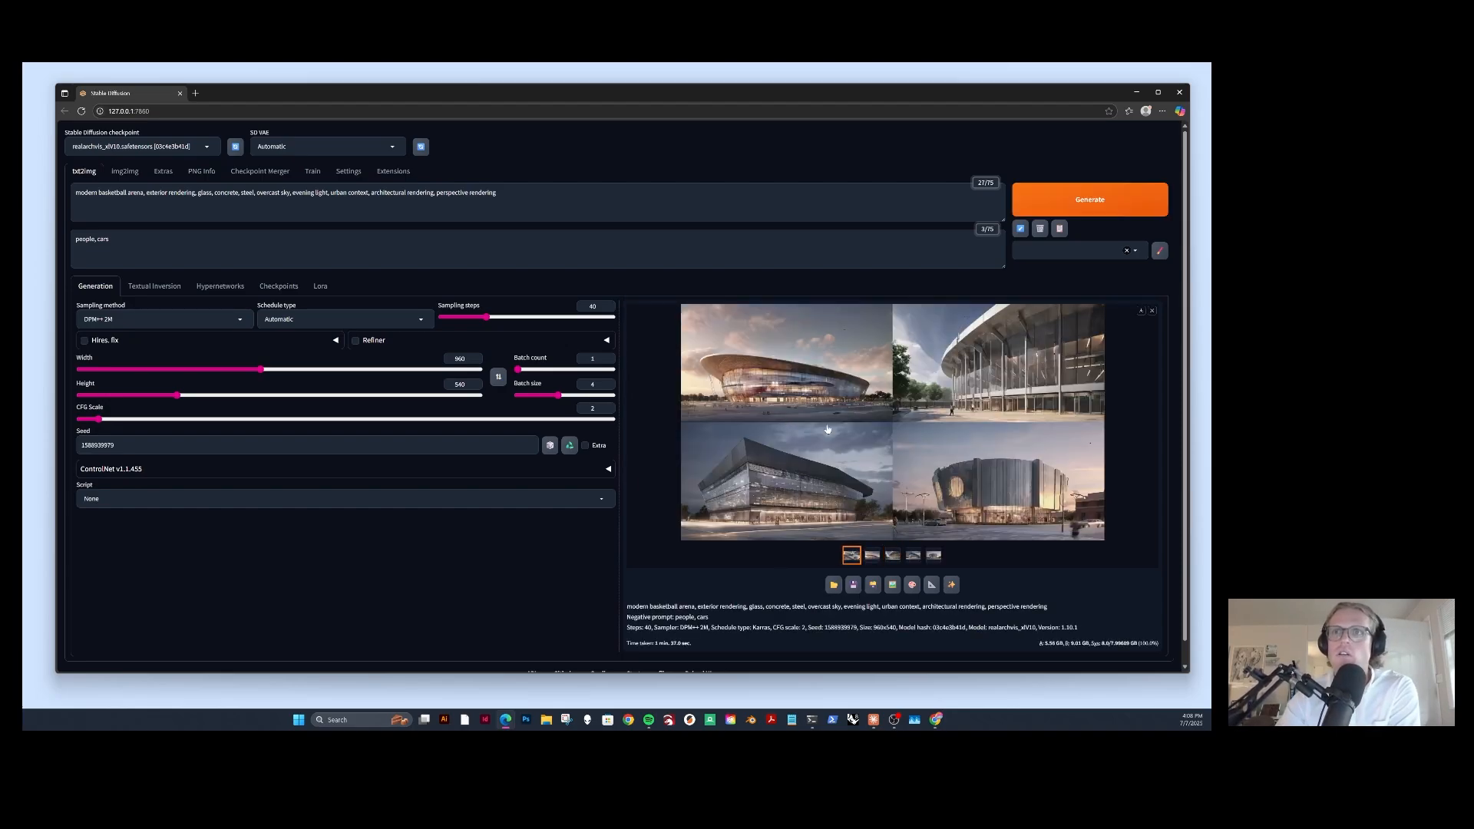
pyautogui.click(872, 556)
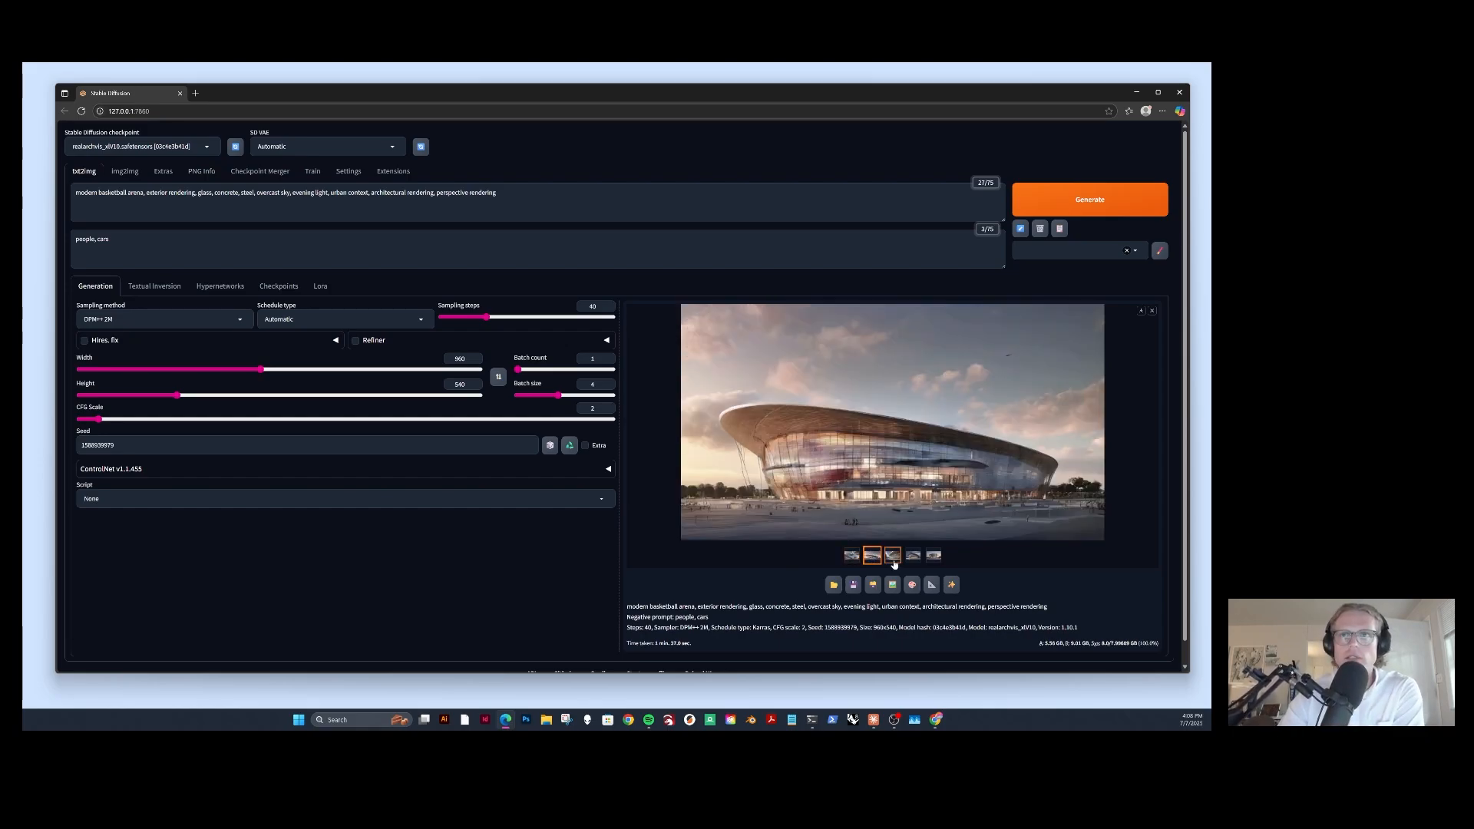
pyautogui.click(893, 563)
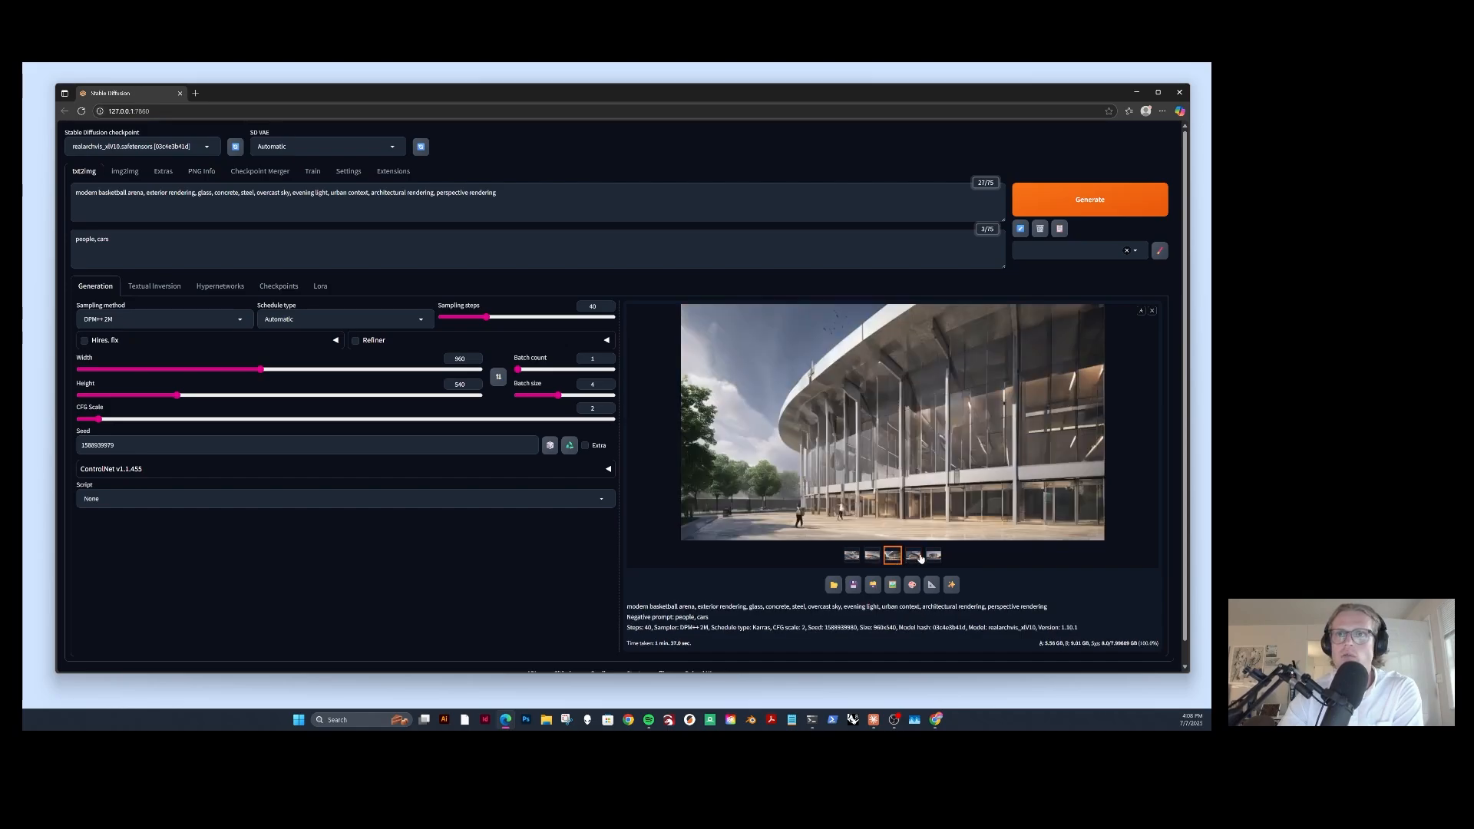
pyautogui.click(914, 558)
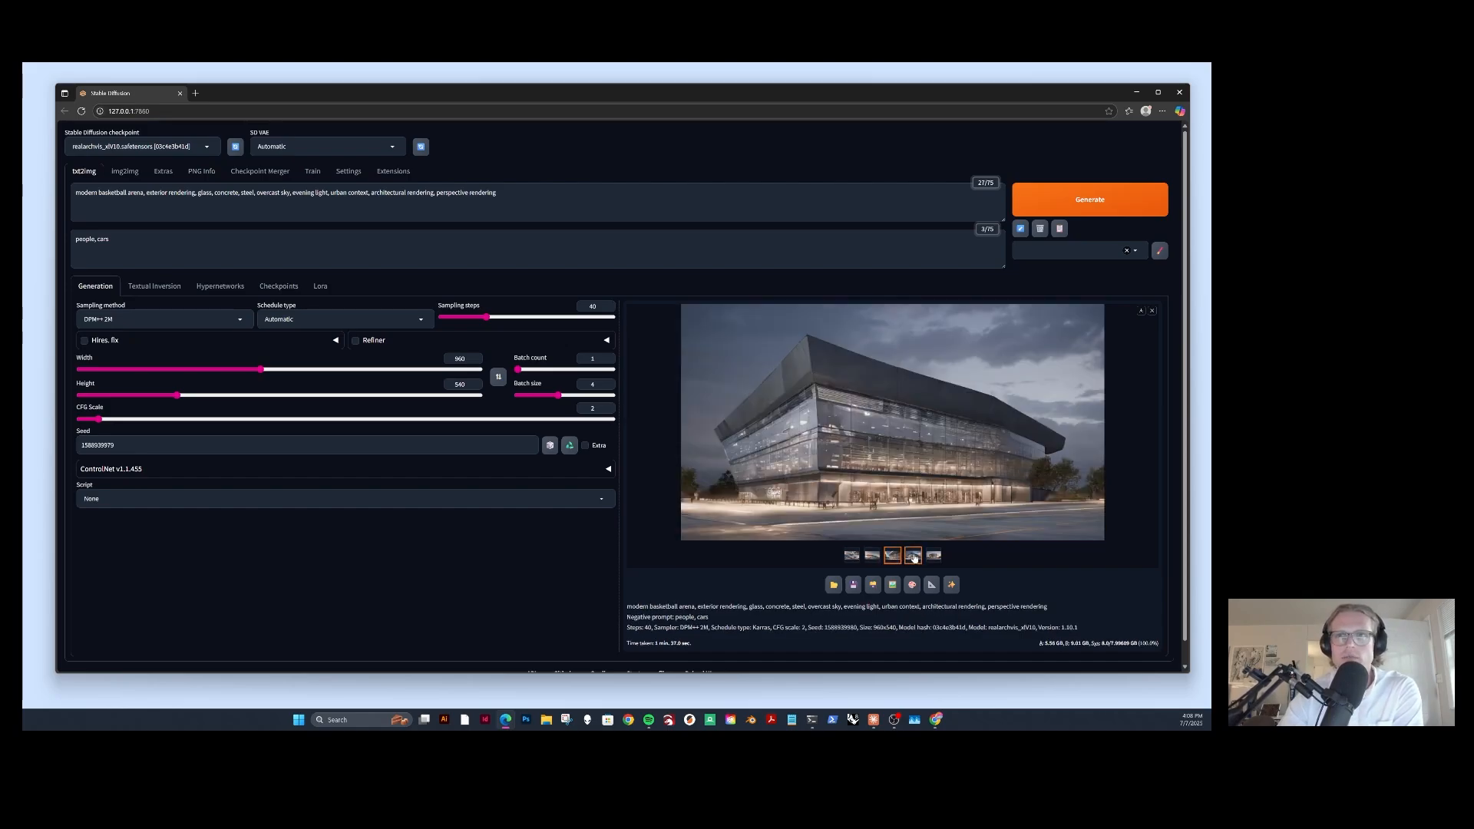
pyautogui.click(935, 557)
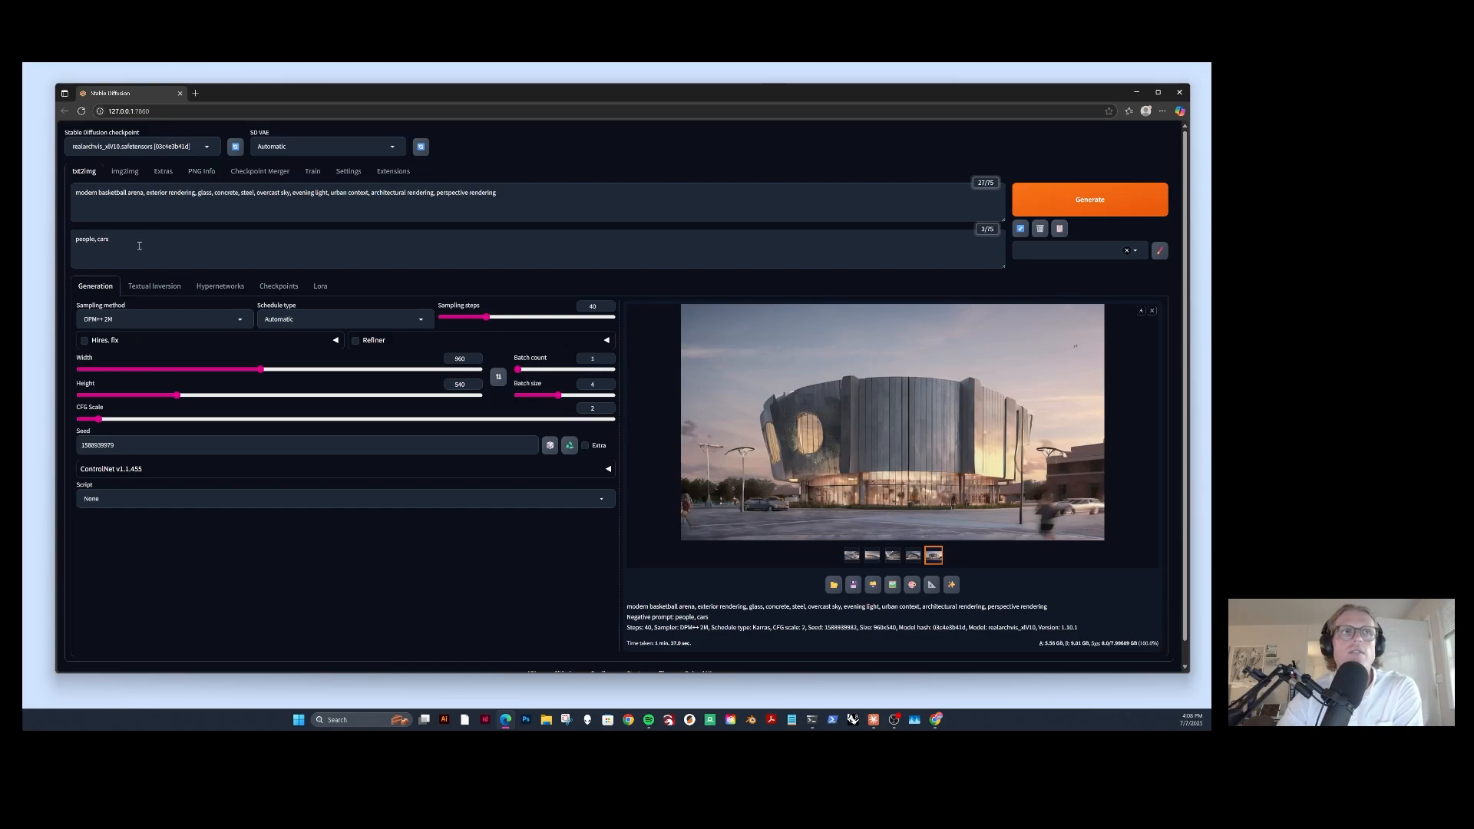
pyautogui.click(319, 246)
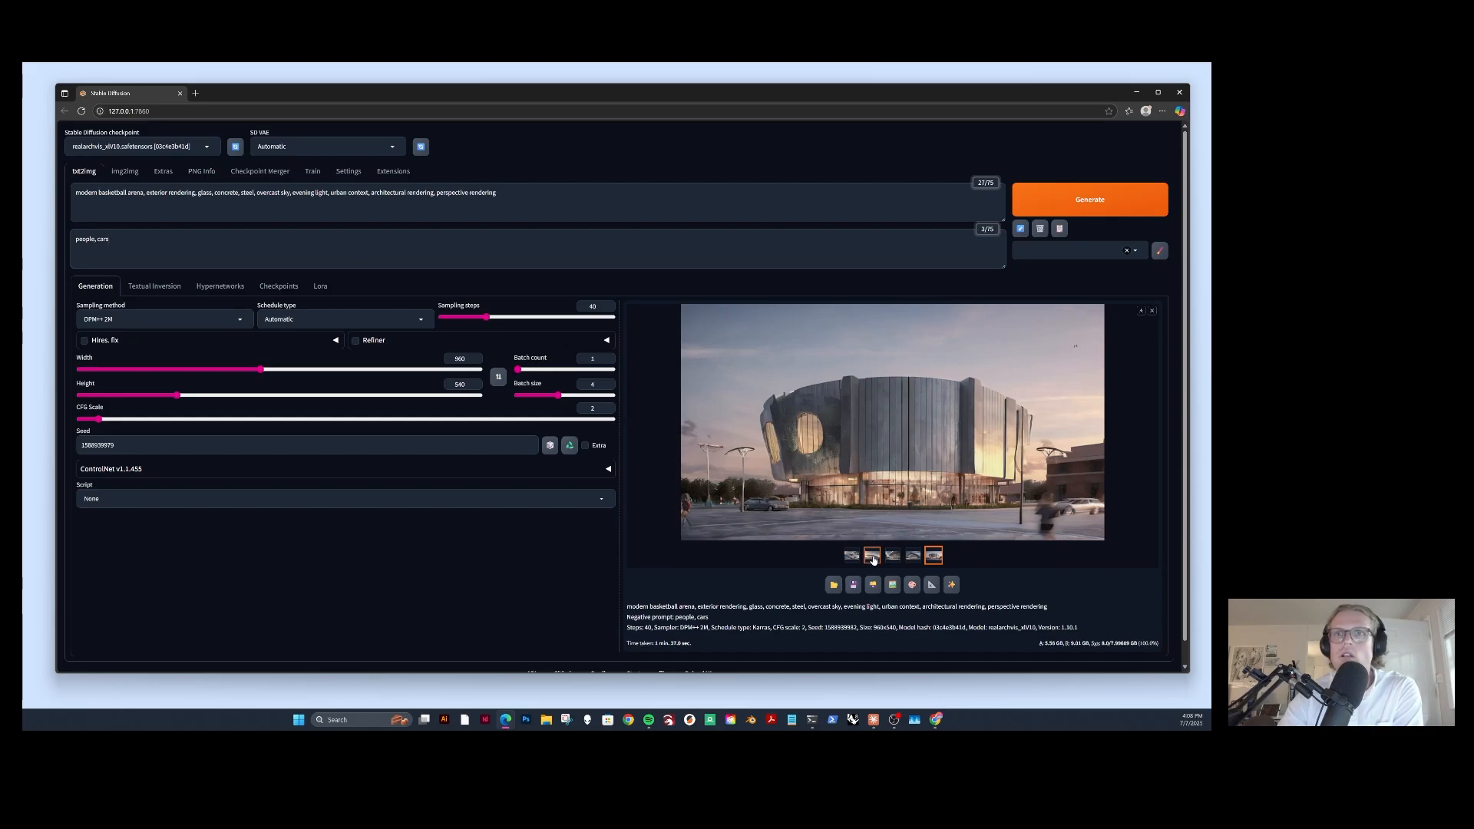
pyautogui.click(868, 557)
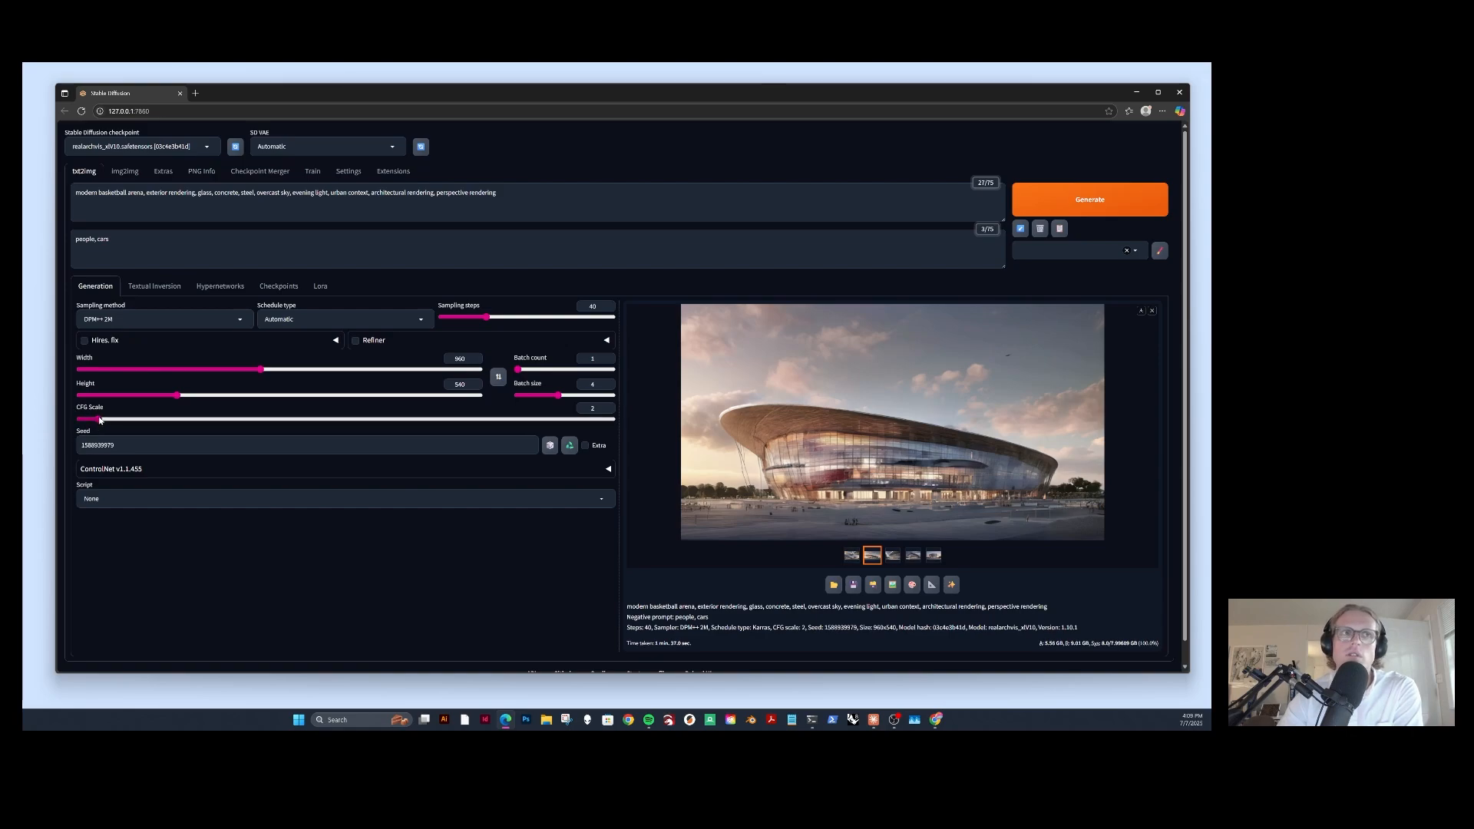
# Set the CFG scale to 7 and generate the batch with the same fixed seed and 40 sampling steps
pyautogui.moveTo(100, 420); pyautogui.dragTo(190, 420)
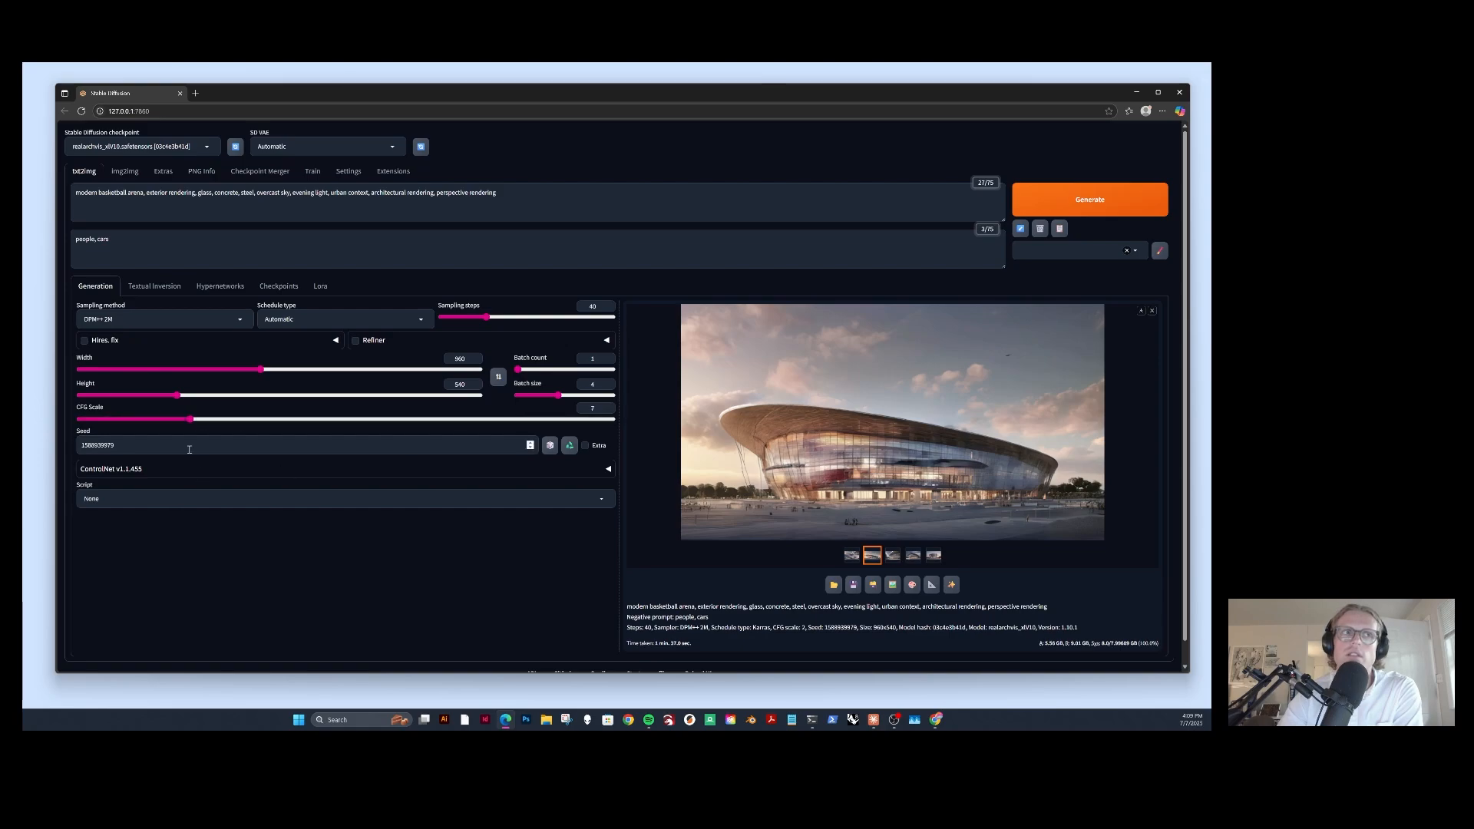
pyautogui.click(596, 306)
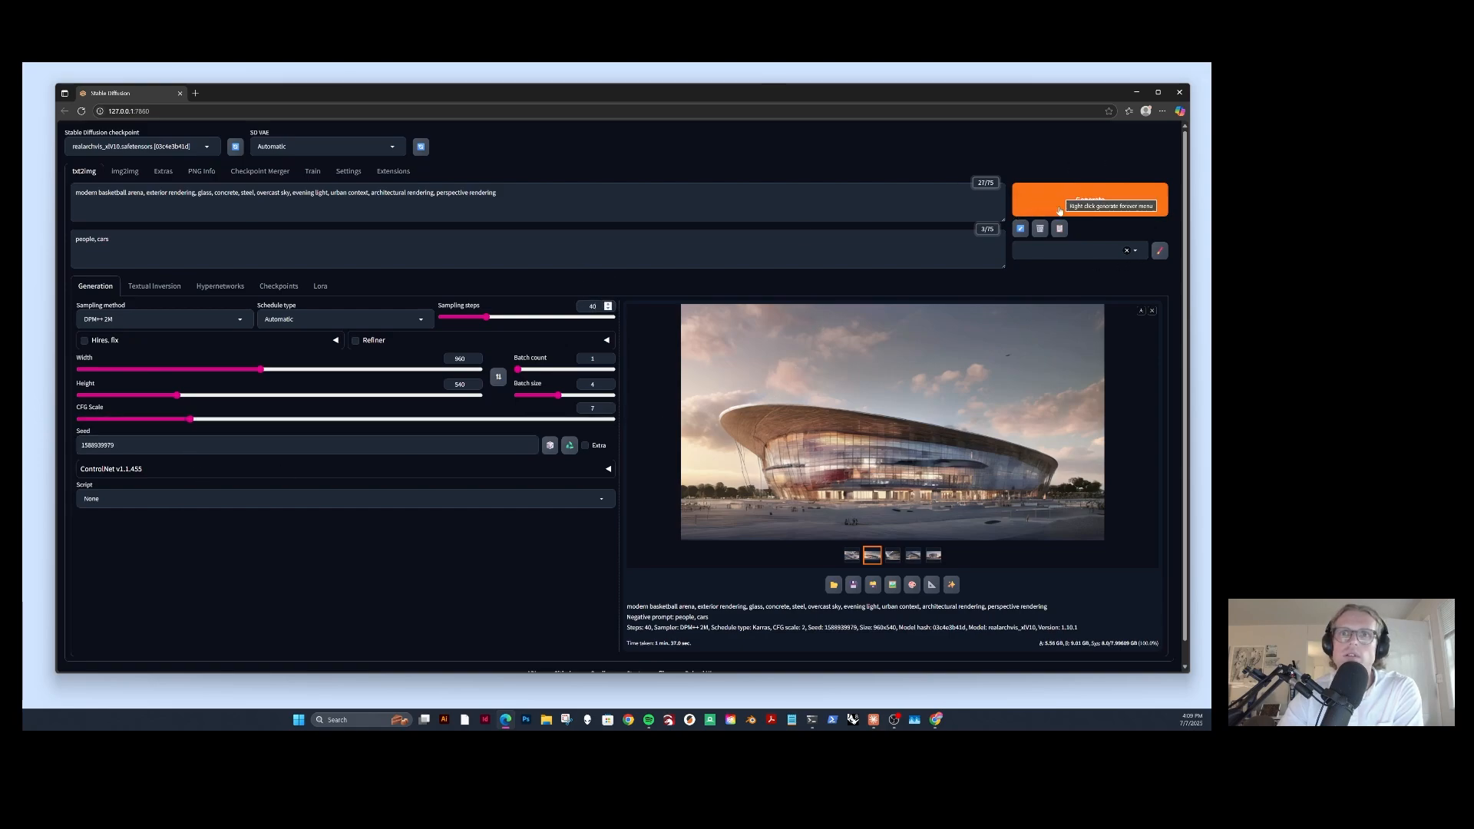
pyautogui.click(893, 555)
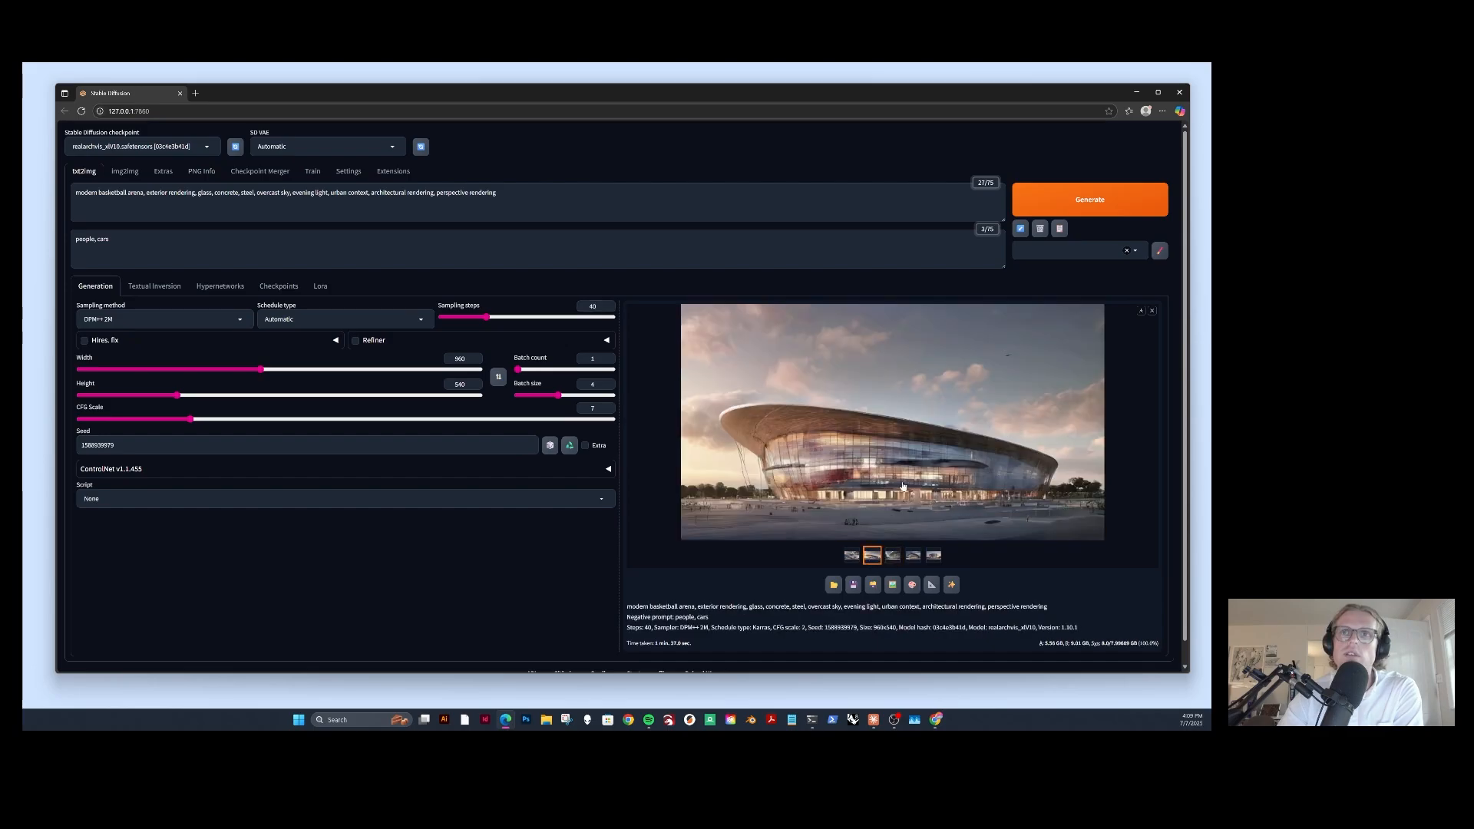
pyautogui.click(872, 556)
pyautogui.click(1044, 201)
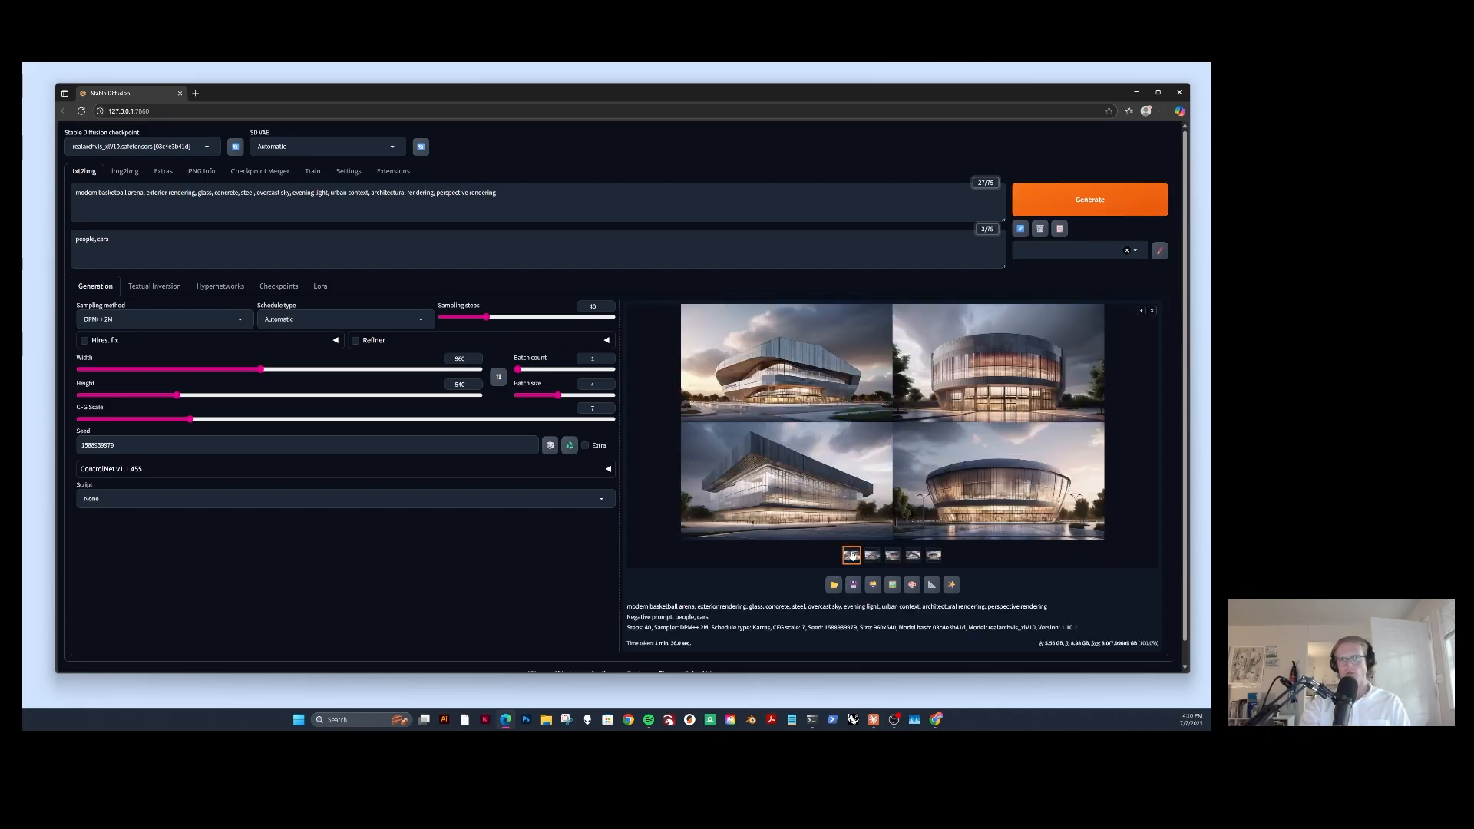
# Examine each arena image of the CFG scale 7 batch and compare the building designs
pyautogui.click(873, 556)
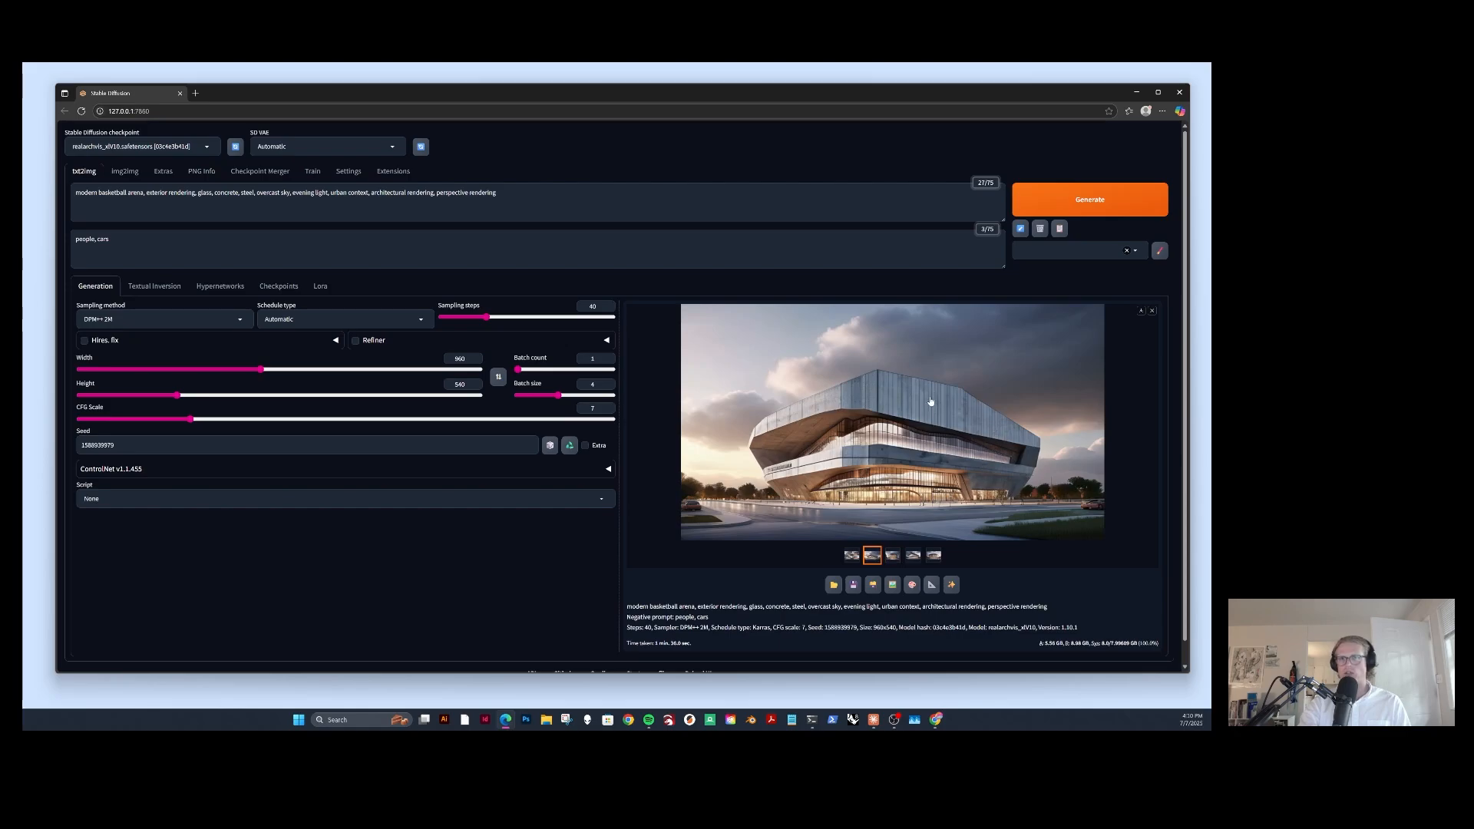
pyautogui.click(894, 557)
pyautogui.click(919, 557)
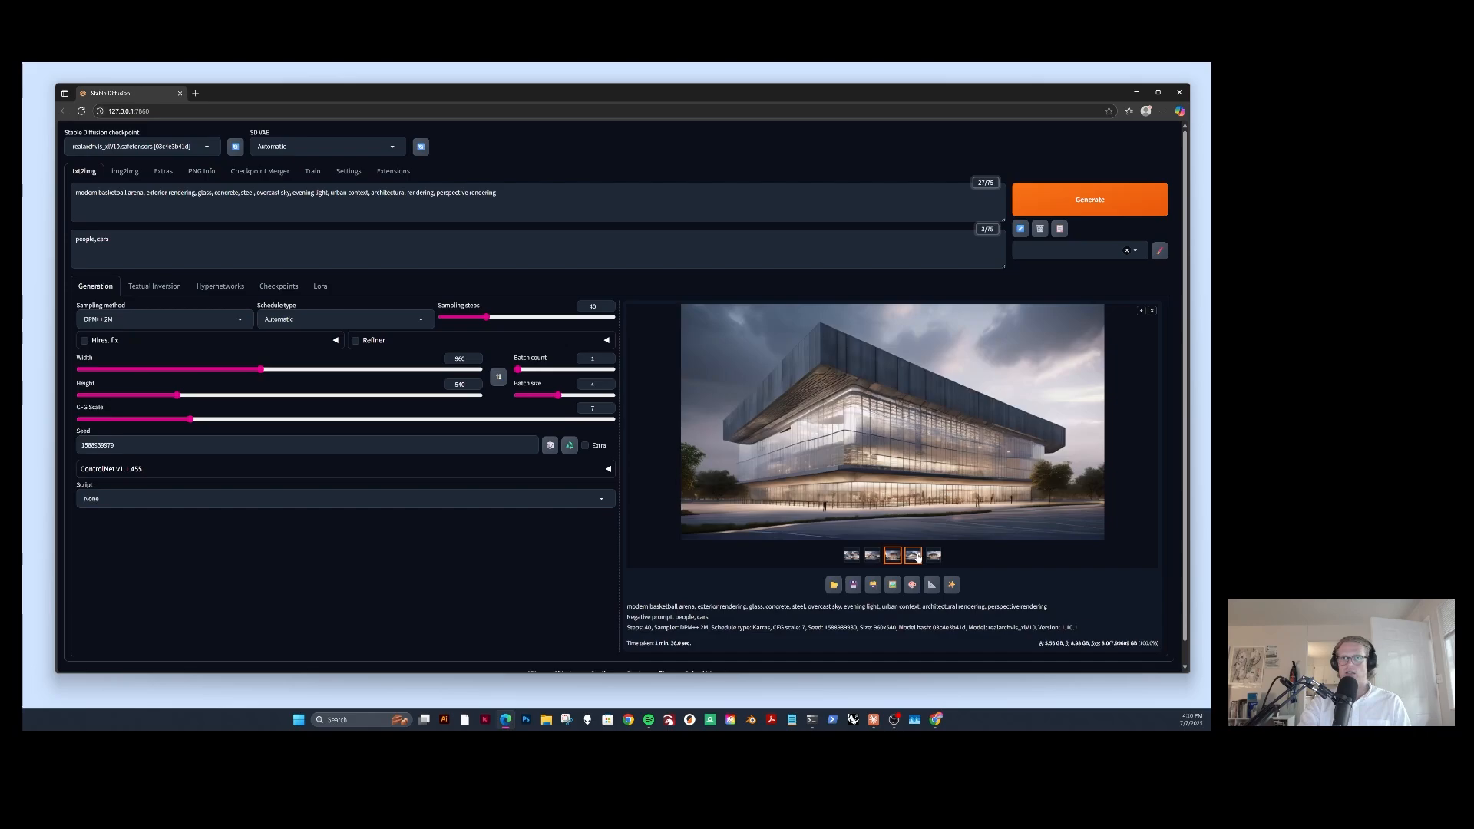
pyautogui.click(933, 556)
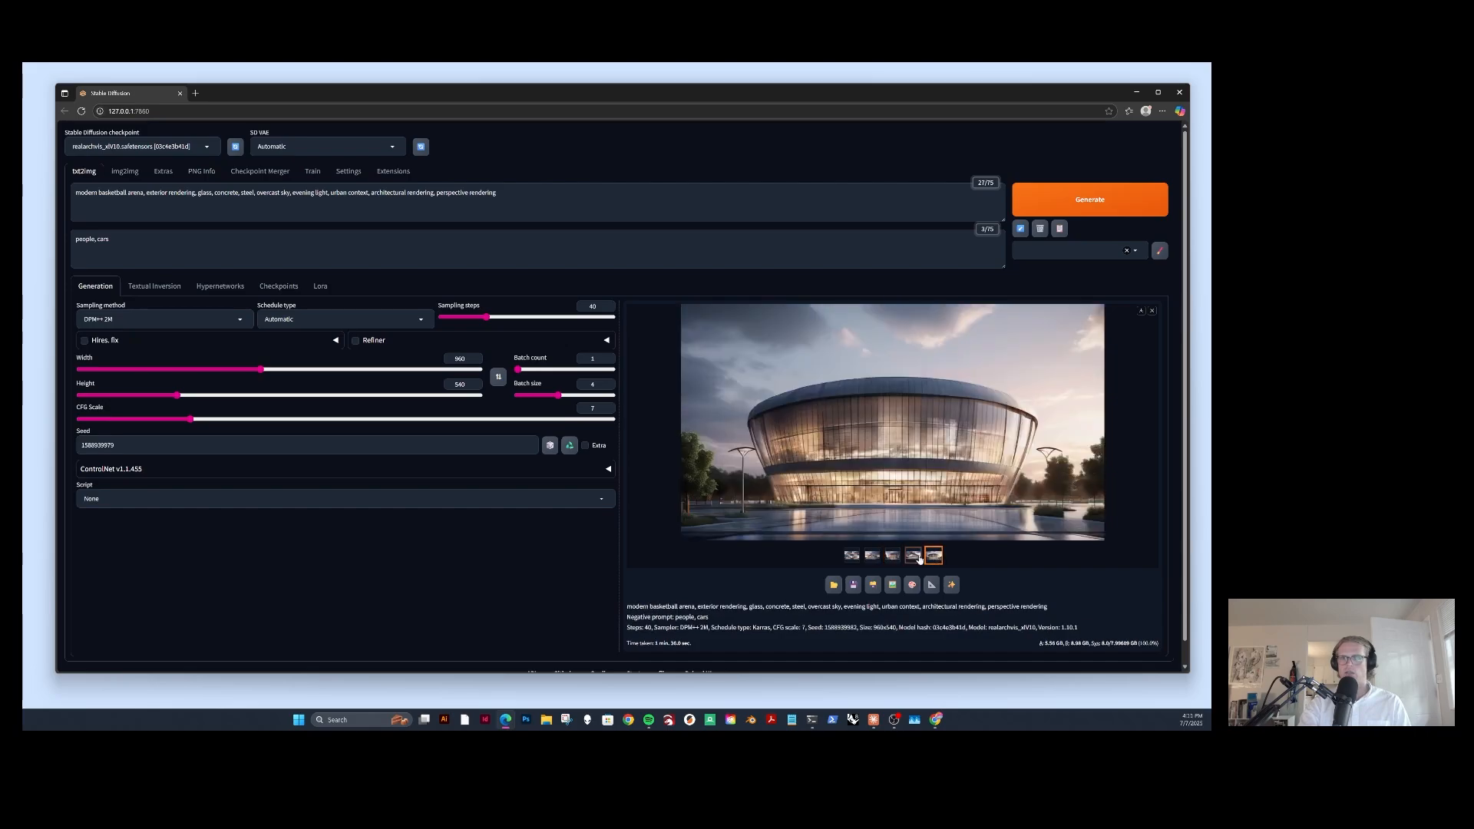
pyautogui.click(915, 558)
pyautogui.click(893, 557)
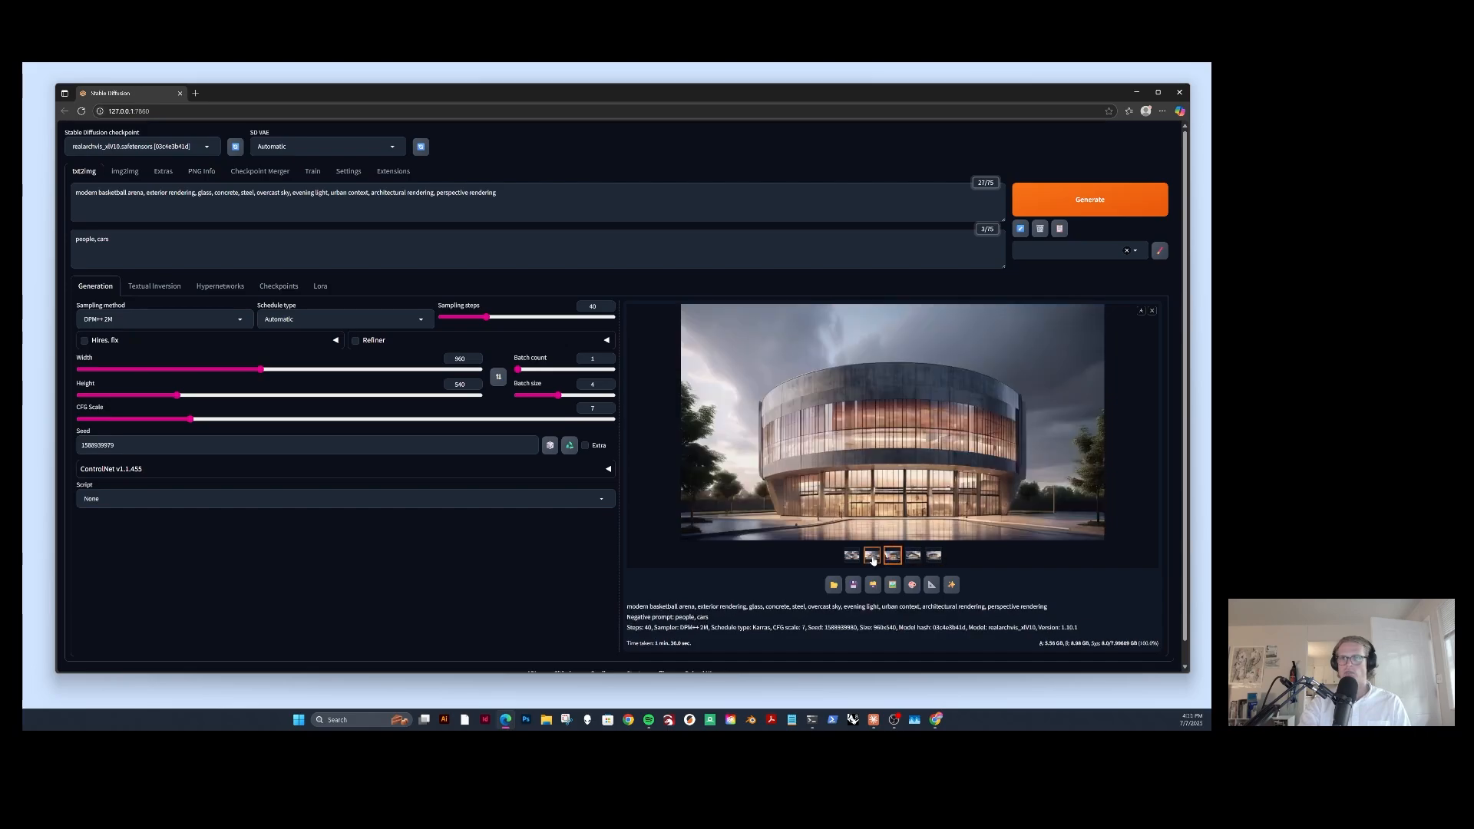
pyautogui.click(872, 556)
pyautogui.click(893, 556)
pyautogui.click(914, 557)
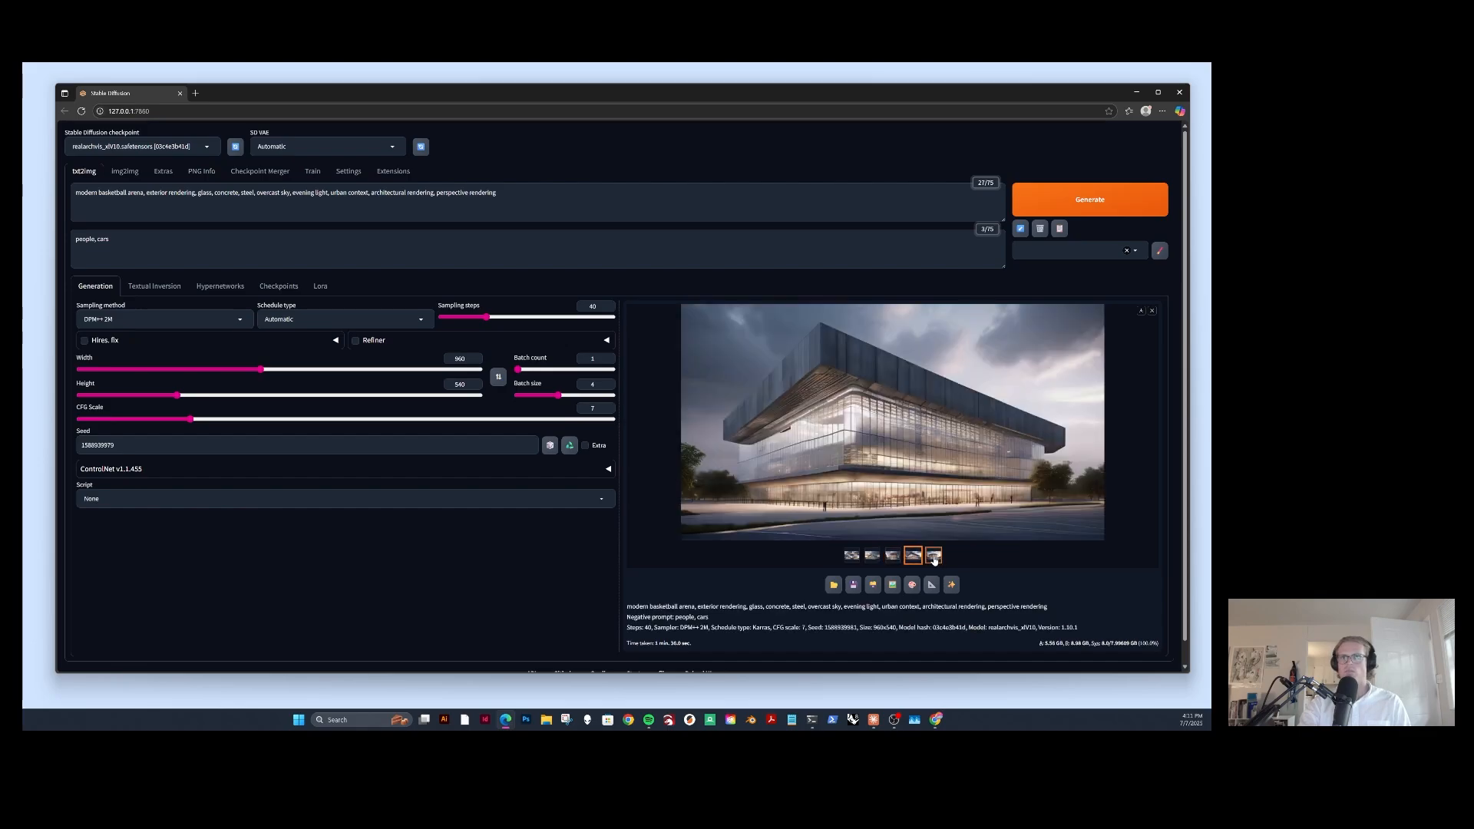
pyautogui.click(934, 558)
pyautogui.click(873, 557)
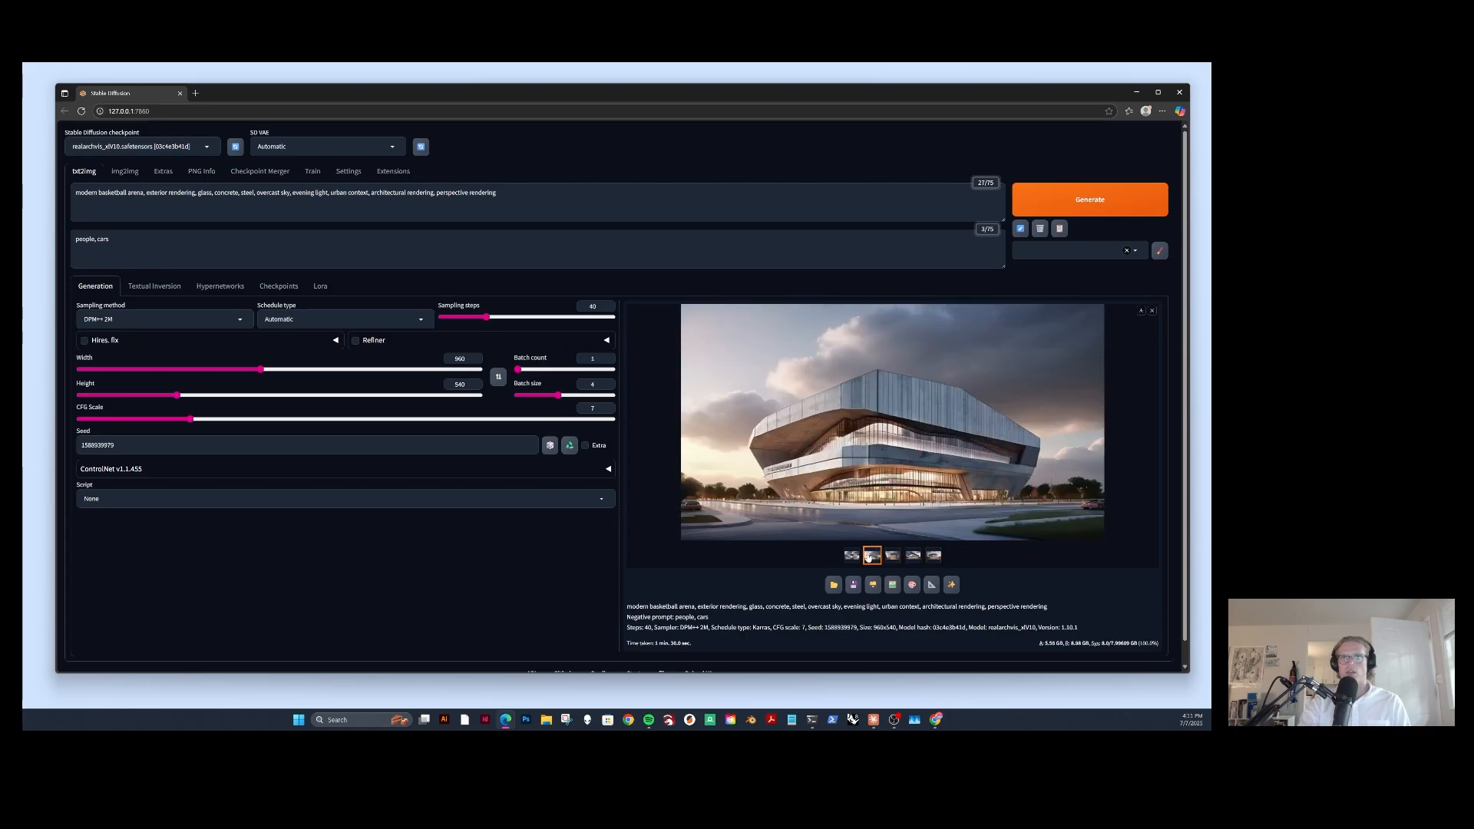
# Switch the checkpoint to architecturerealmix_v11 and generate the batch with the same prompt and seed
pyautogui.click(146, 146)
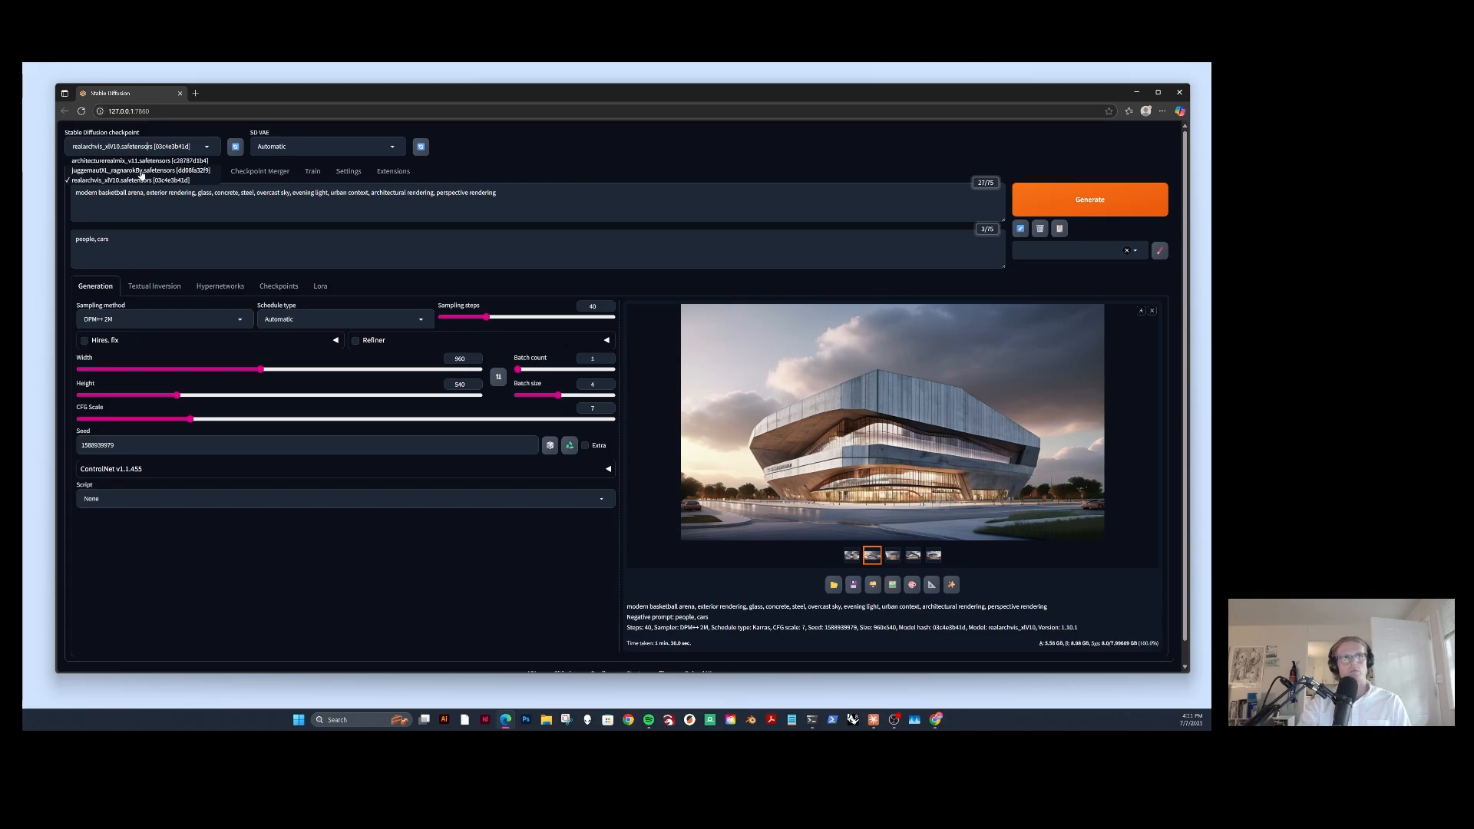
pyautogui.click(142, 161)
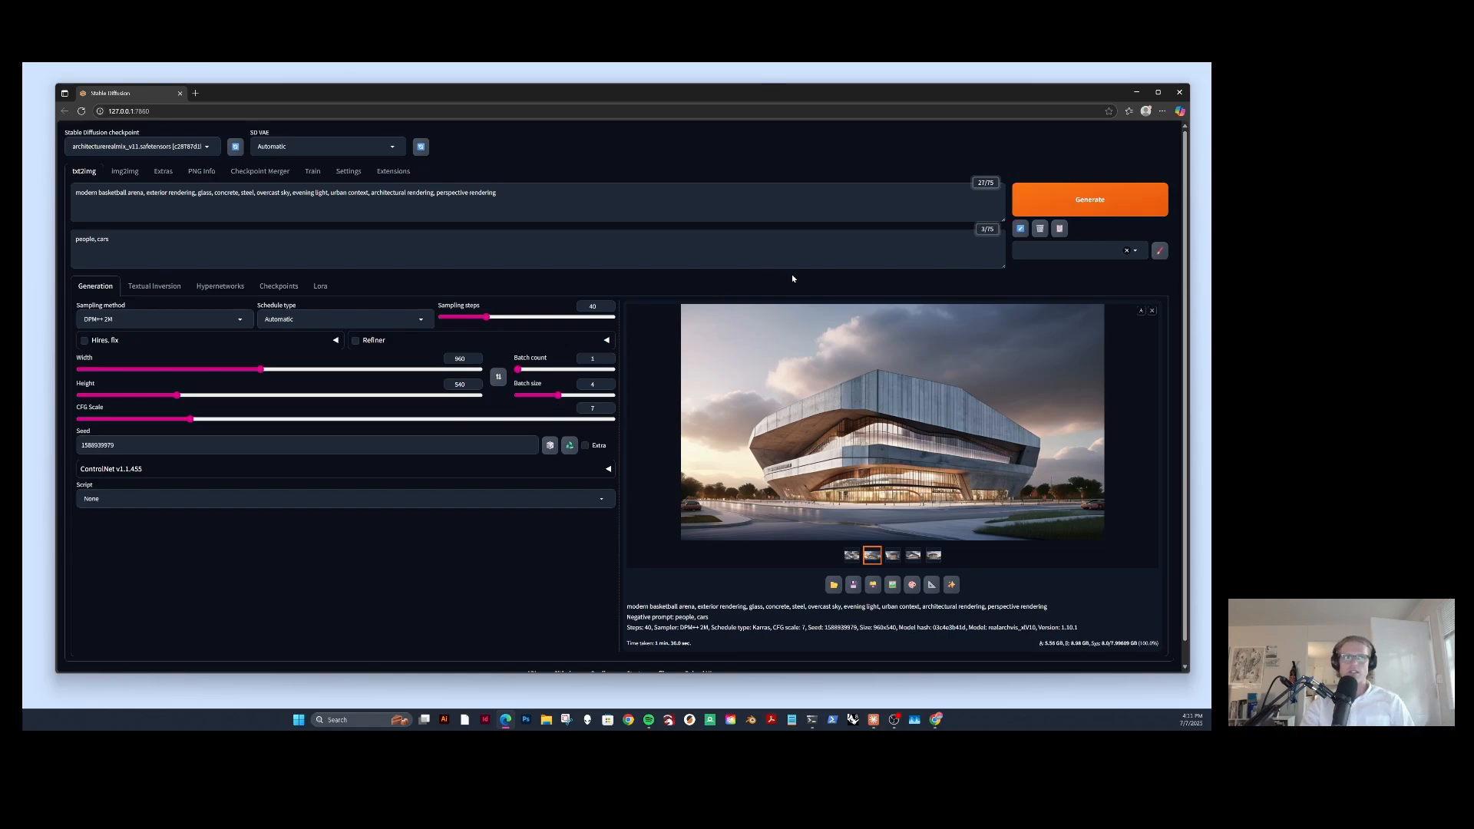
pyautogui.click(1090, 200)
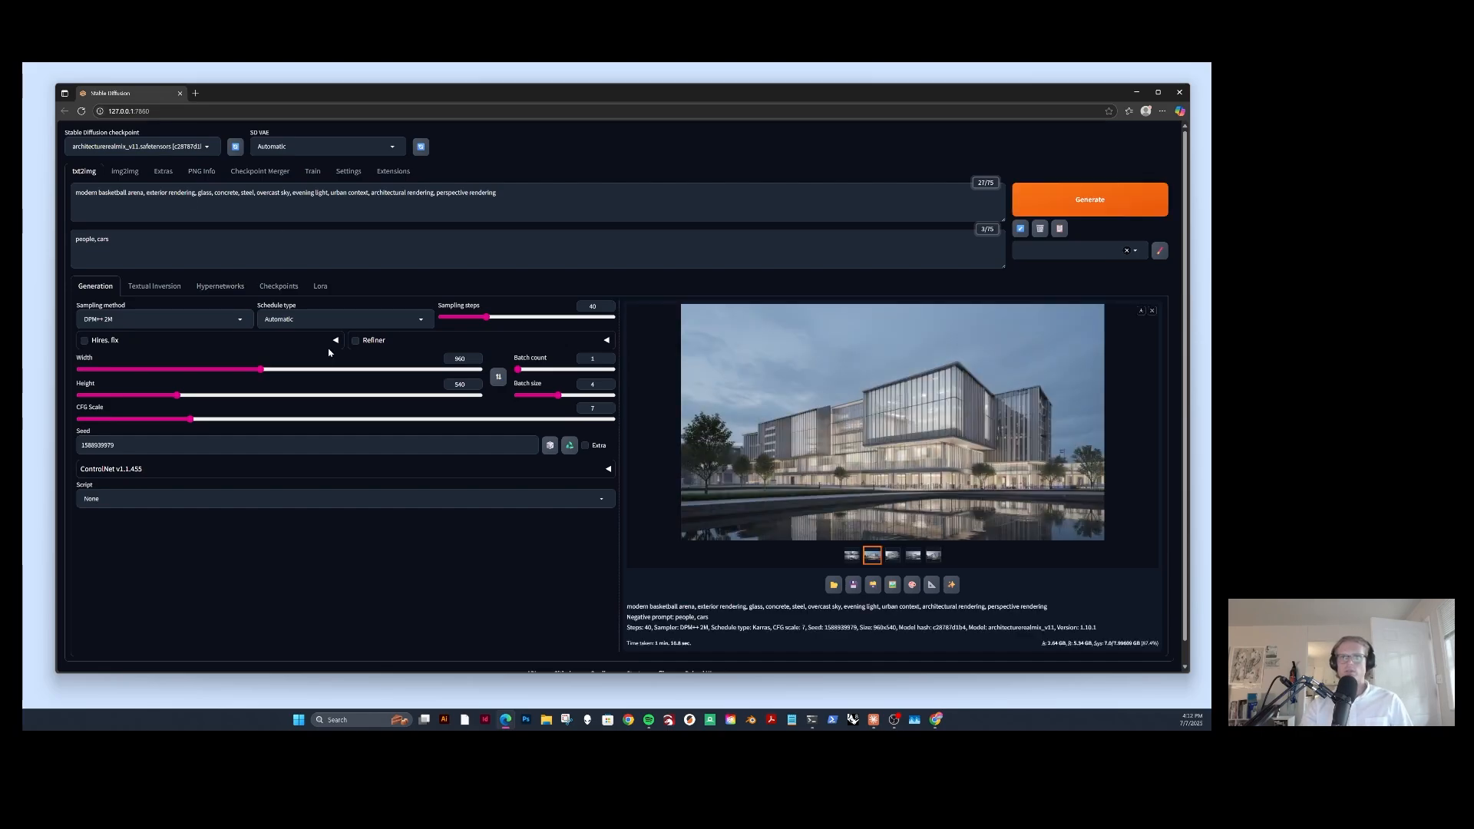
# Examine the individual images of the architecturerealmix_v11 batch and compare their building shapes, lighting and surroundings
pyautogui.click(892, 556)
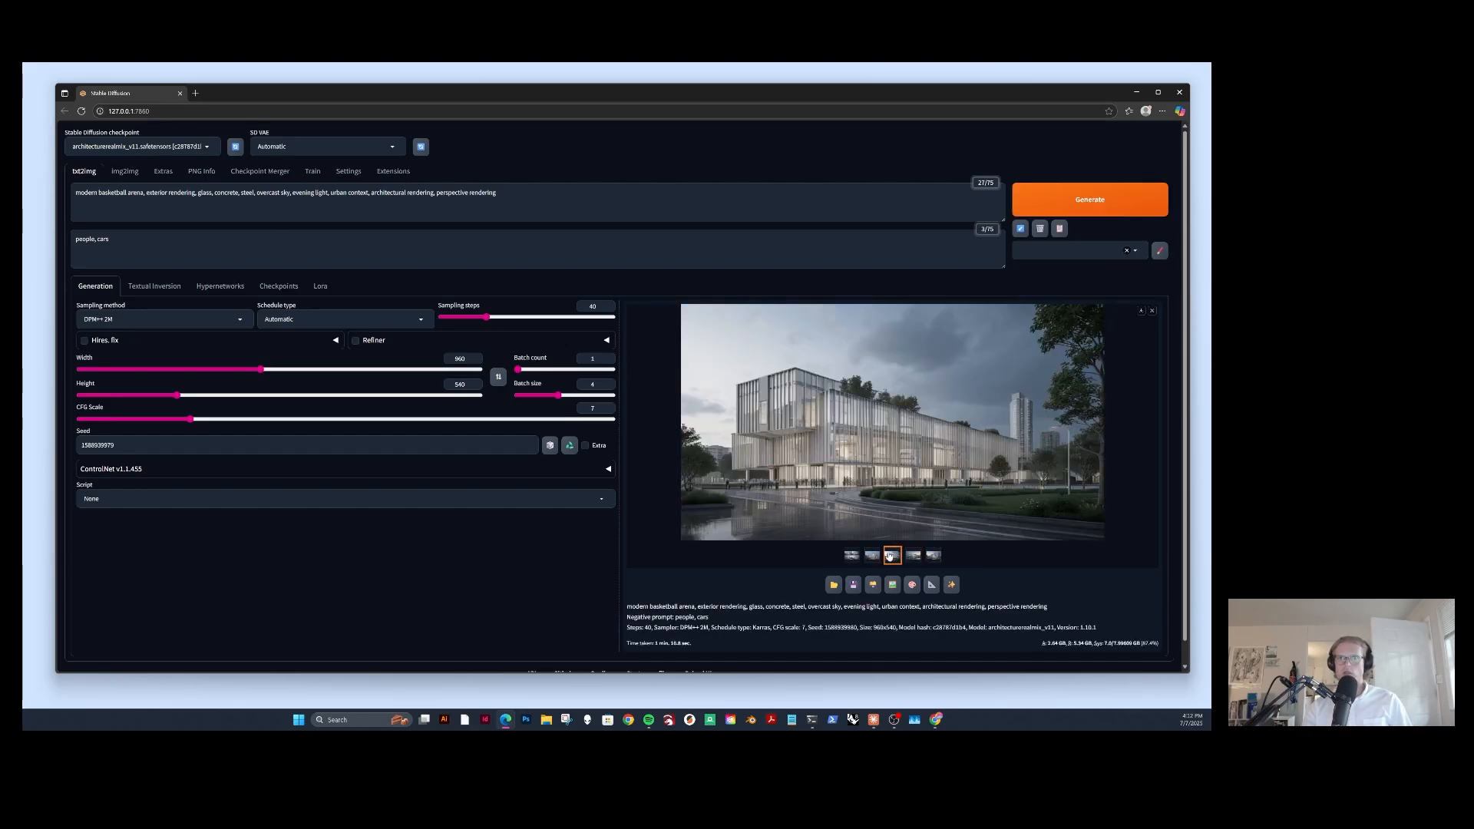
pyautogui.click(919, 559)
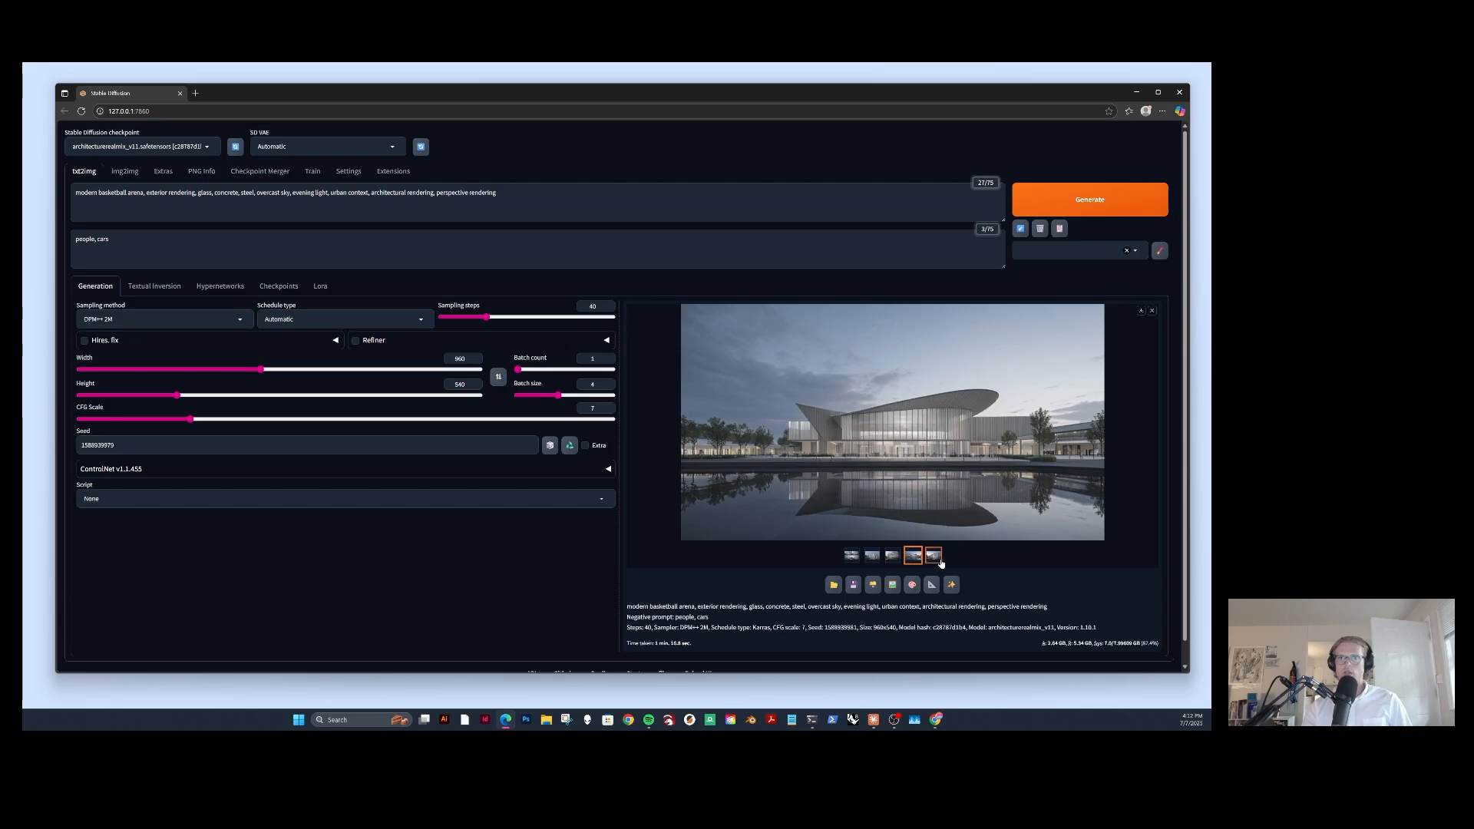
pyautogui.click(939, 561)
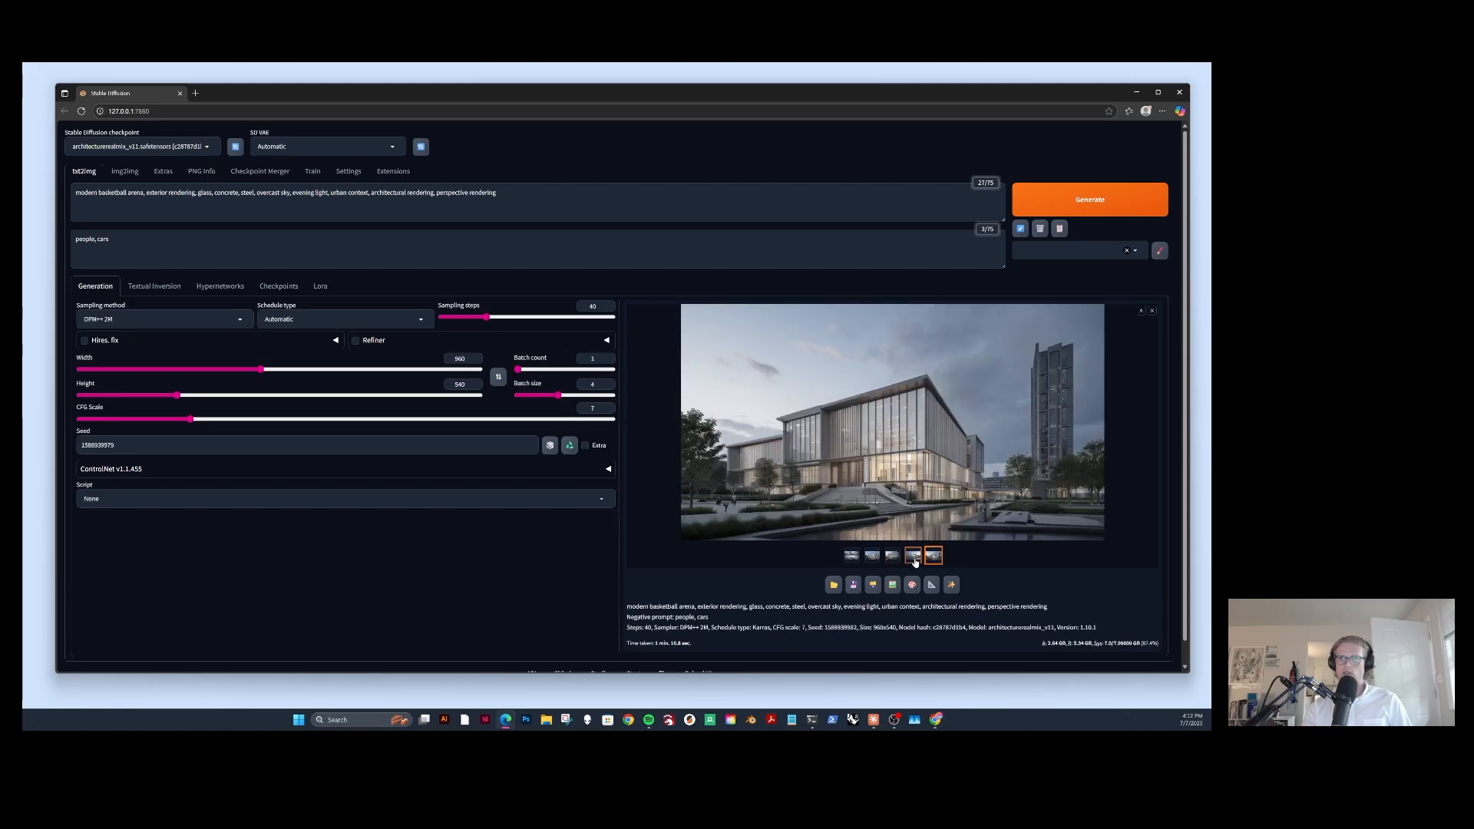
pyautogui.click(914, 559)
pyautogui.click(892, 558)
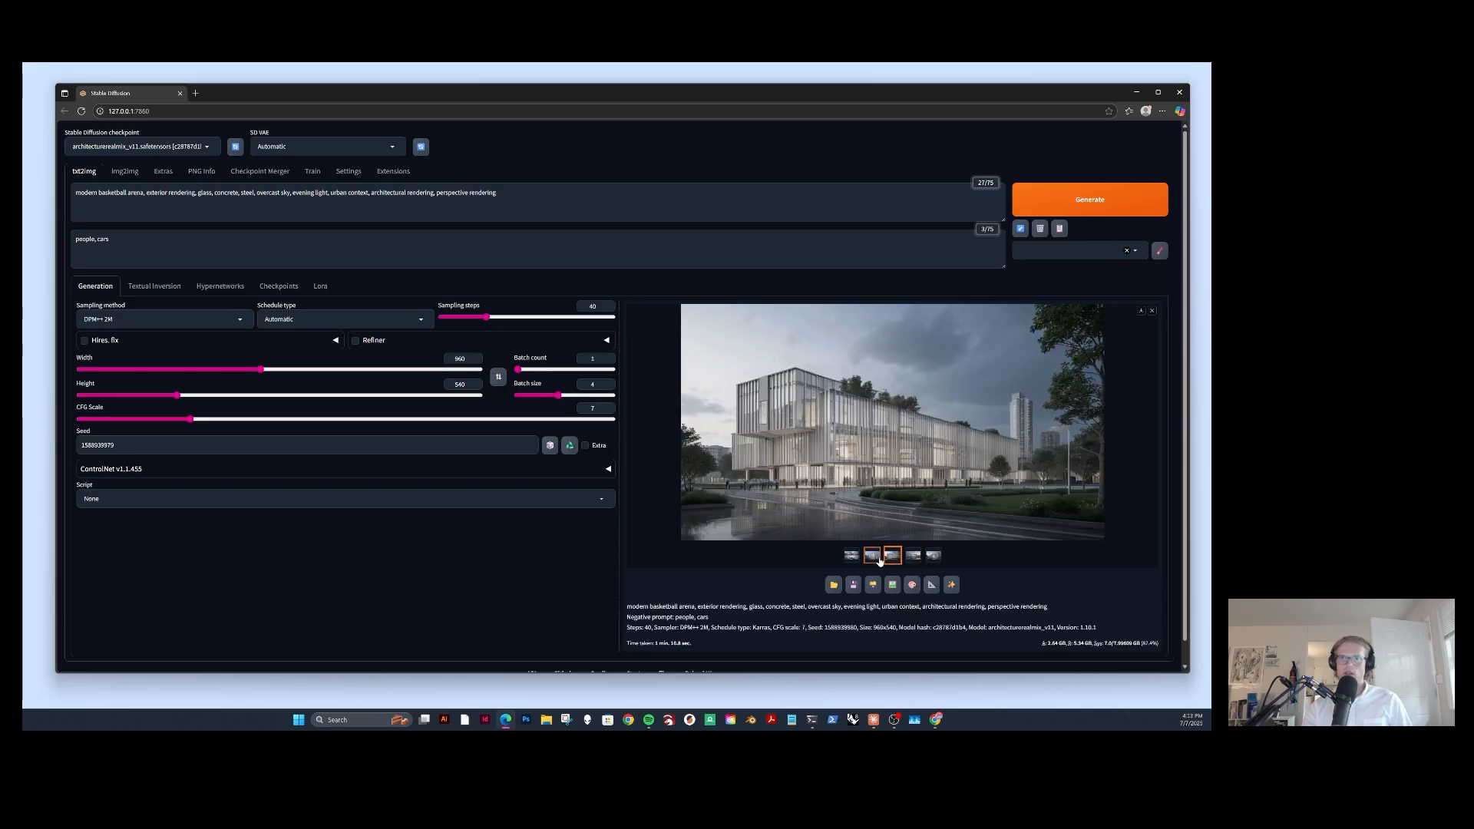
pyautogui.click(871, 556)
pyautogui.click(899, 561)
pyautogui.click(914, 559)
pyautogui.click(932, 559)
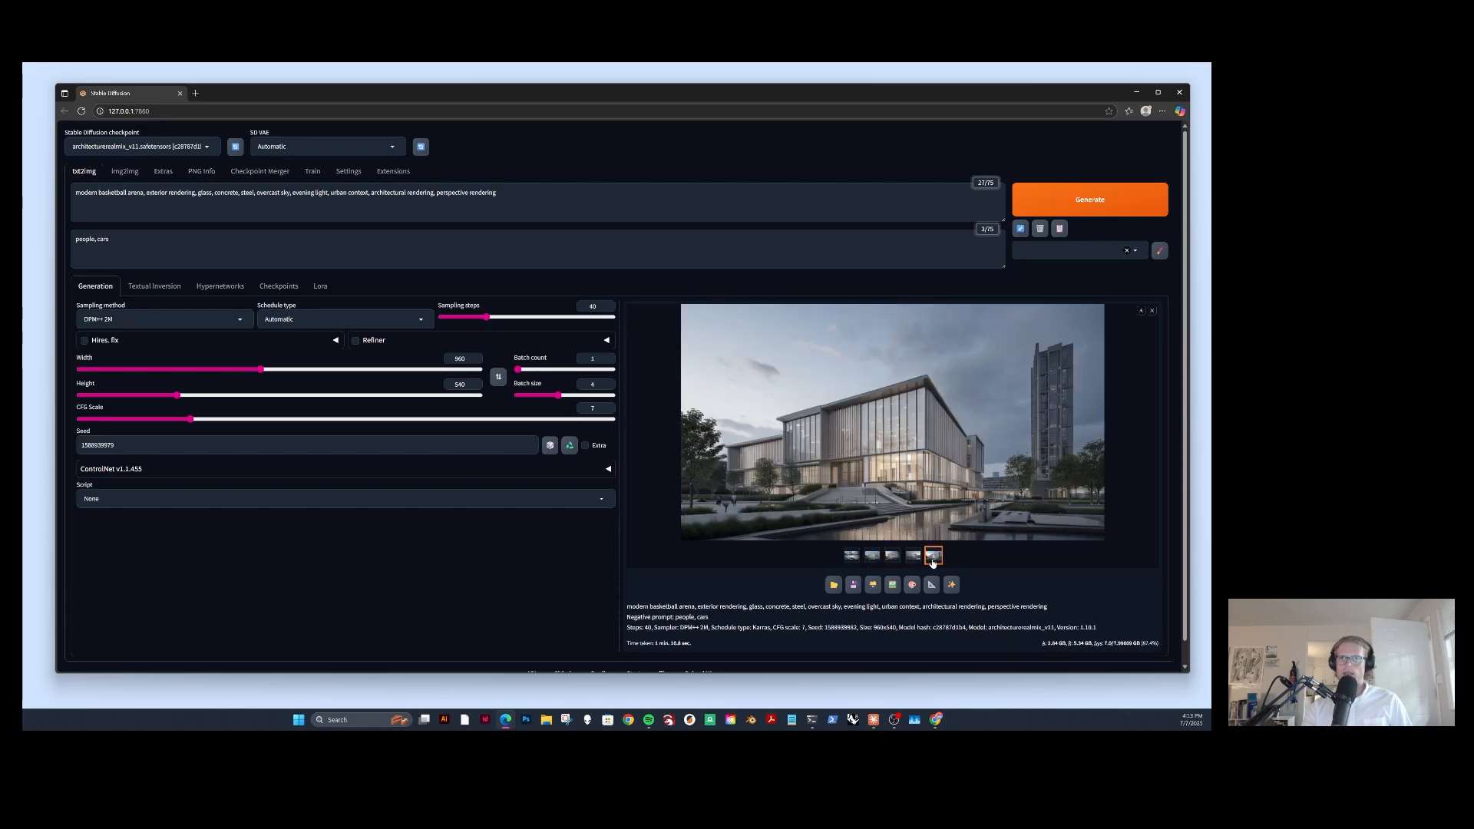
pyautogui.click(913, 560)
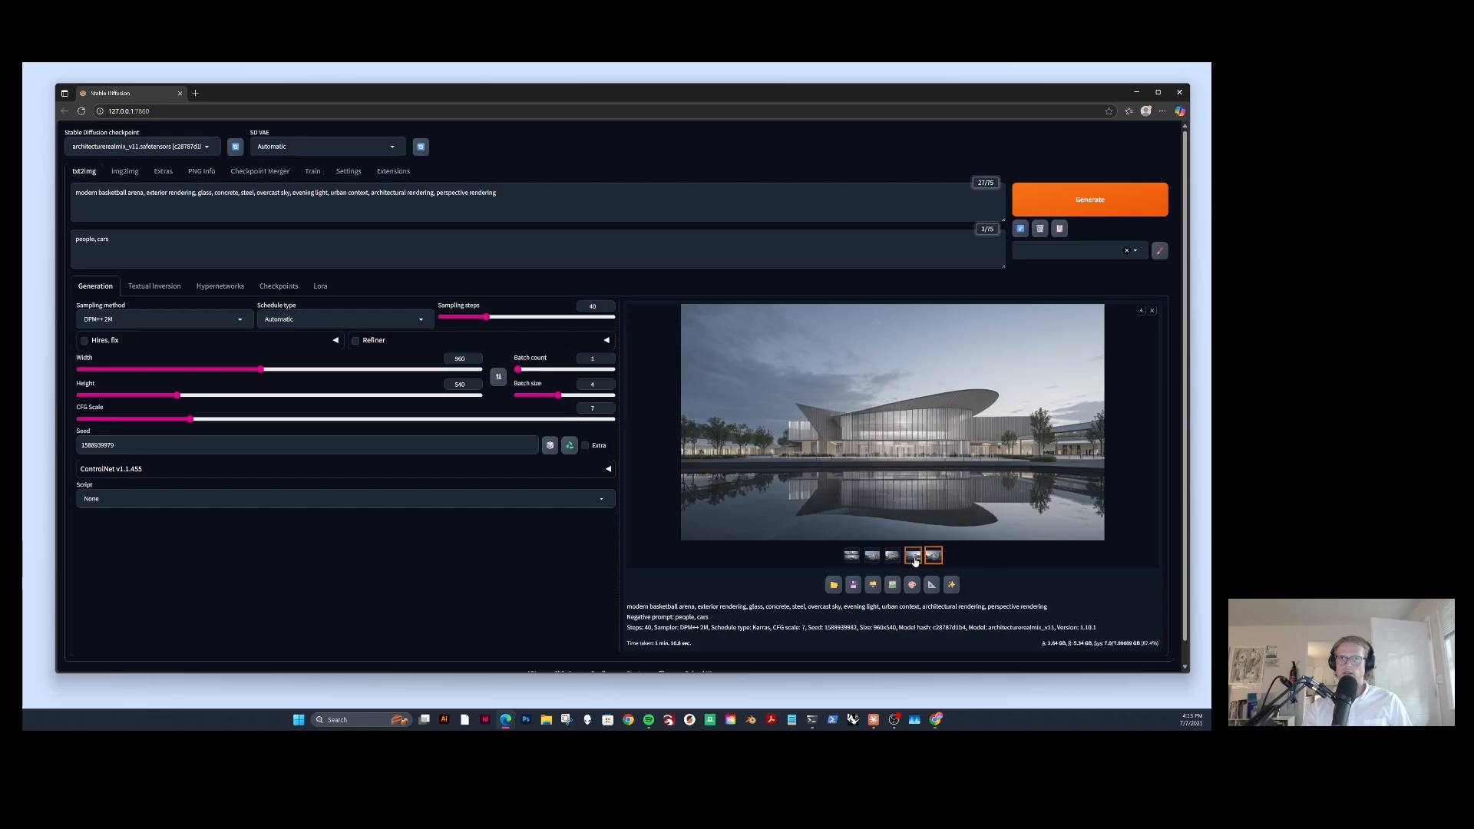
pyautogui.click(899, 561)
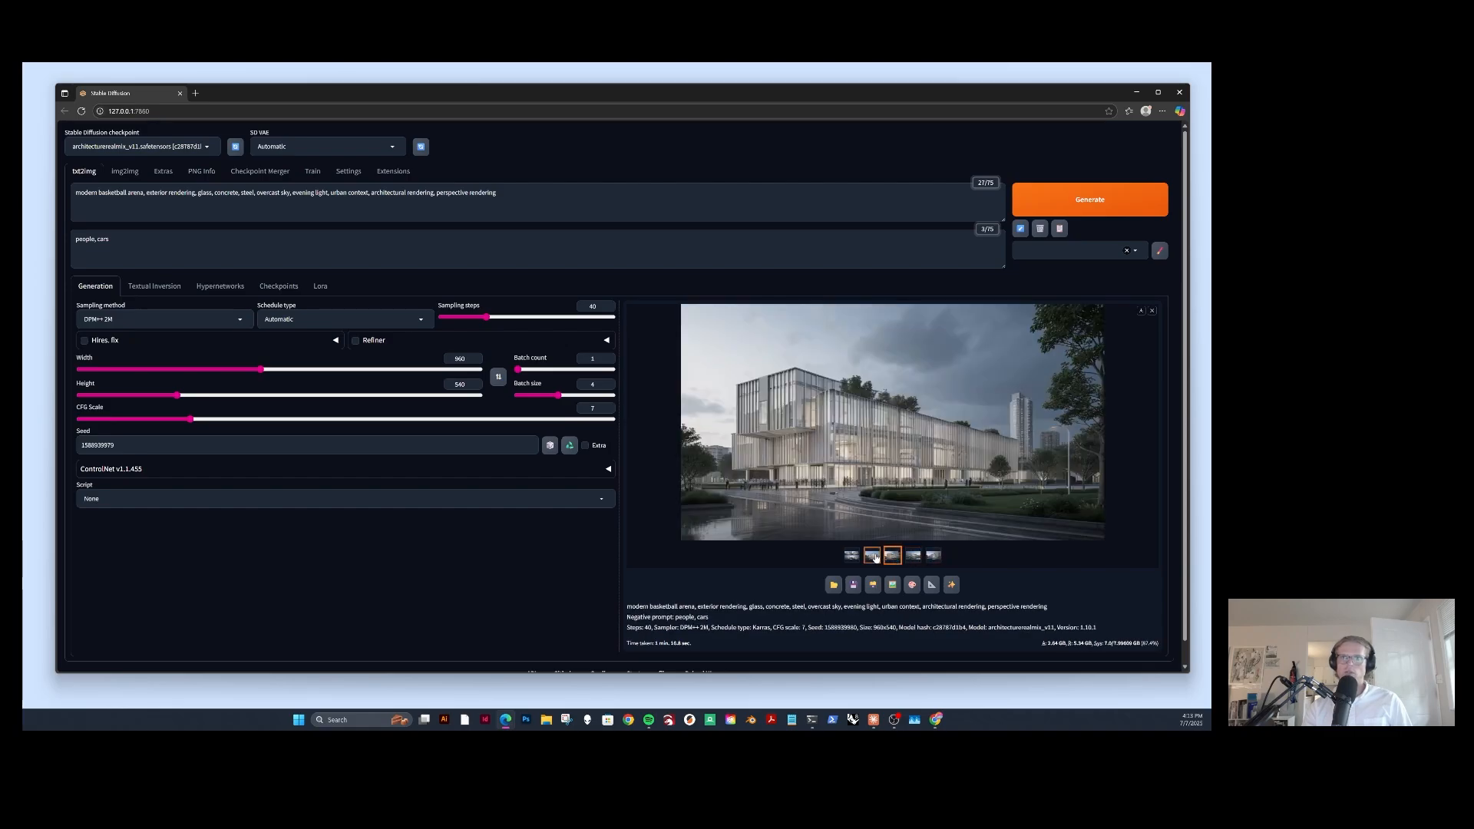
pyautogui.click(877, 558)
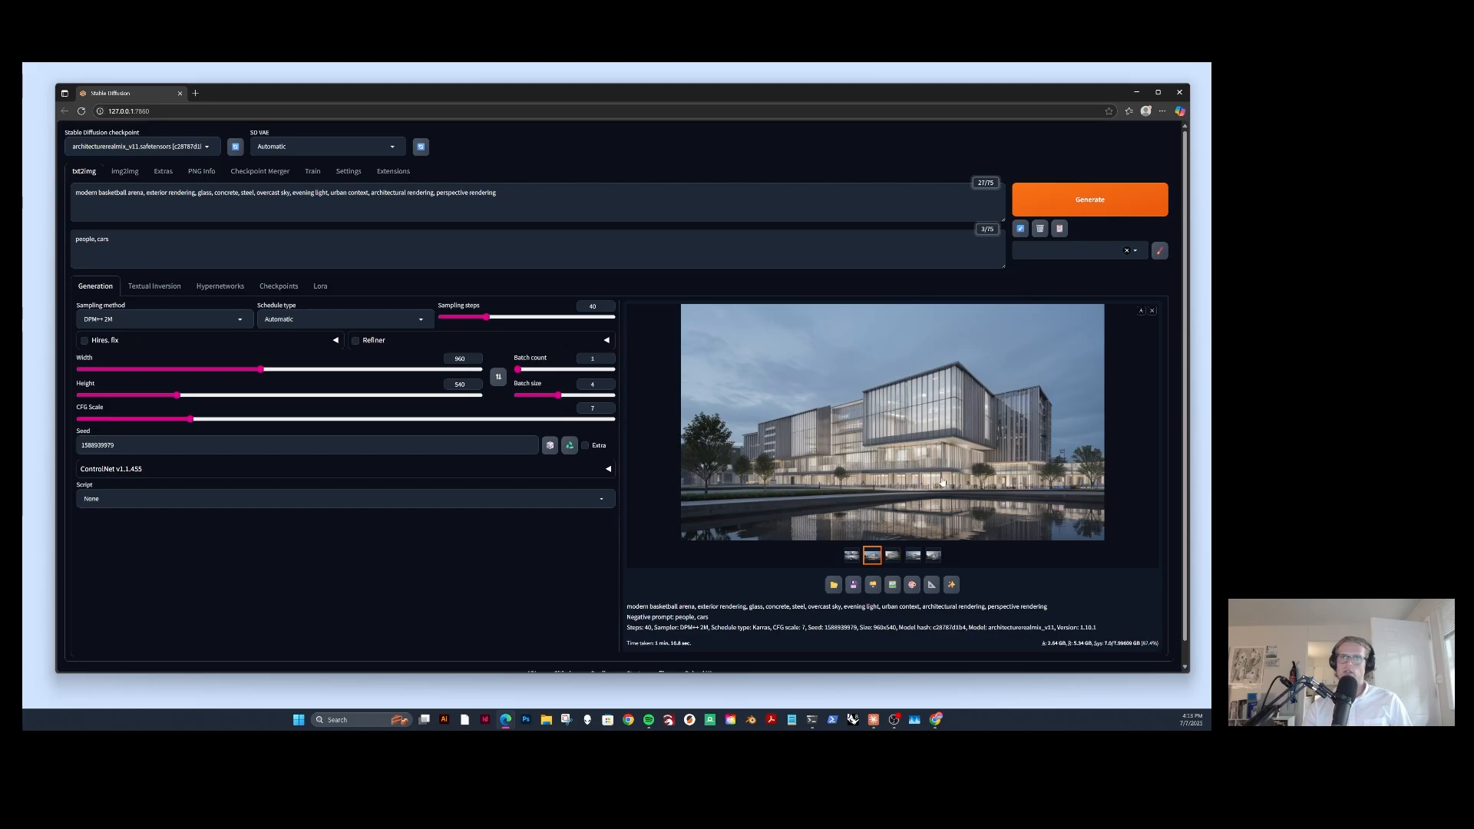
pyautogui.click(892, 556)
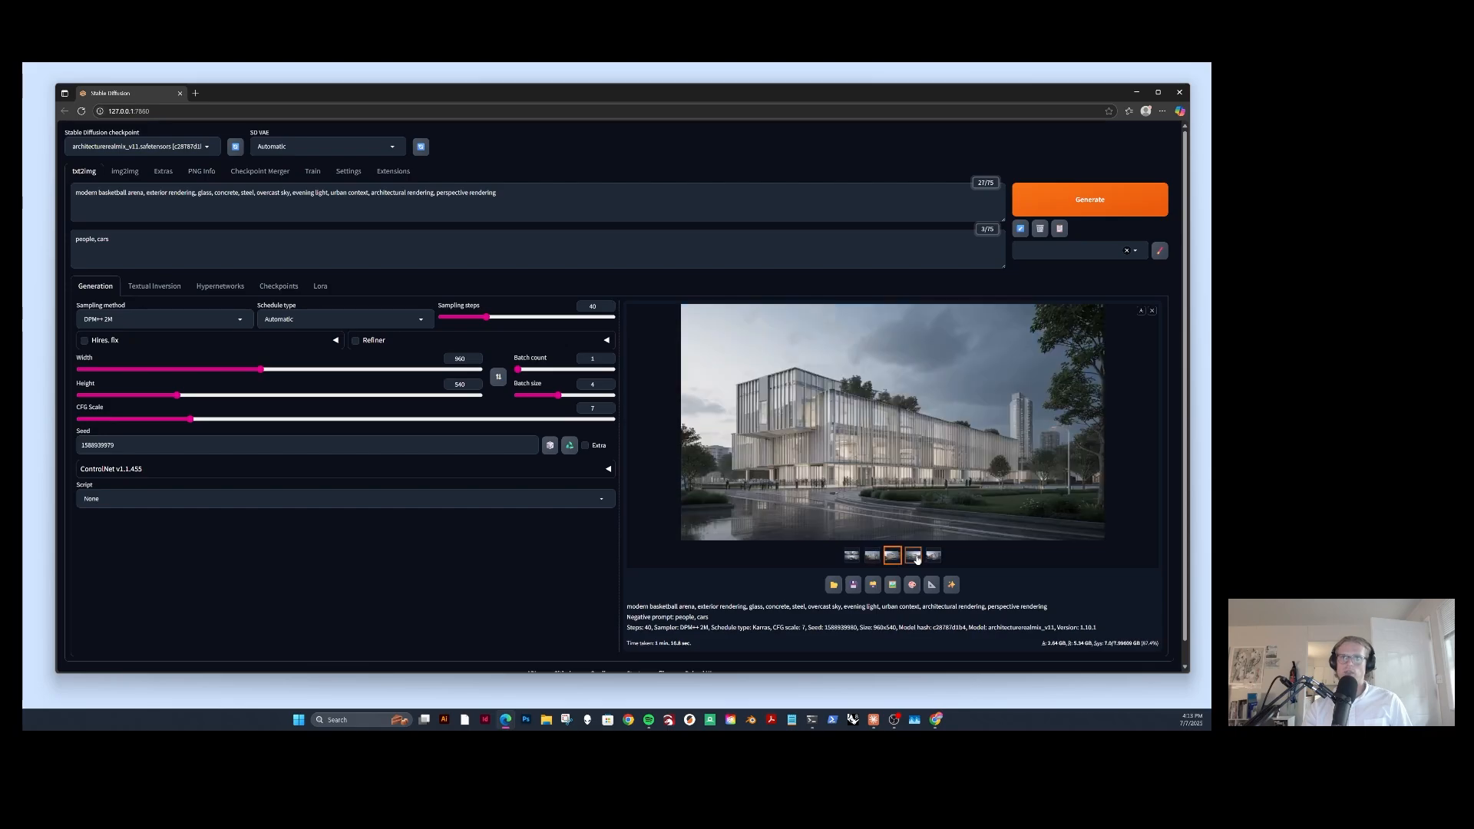
pyautogui.click(914, 557)
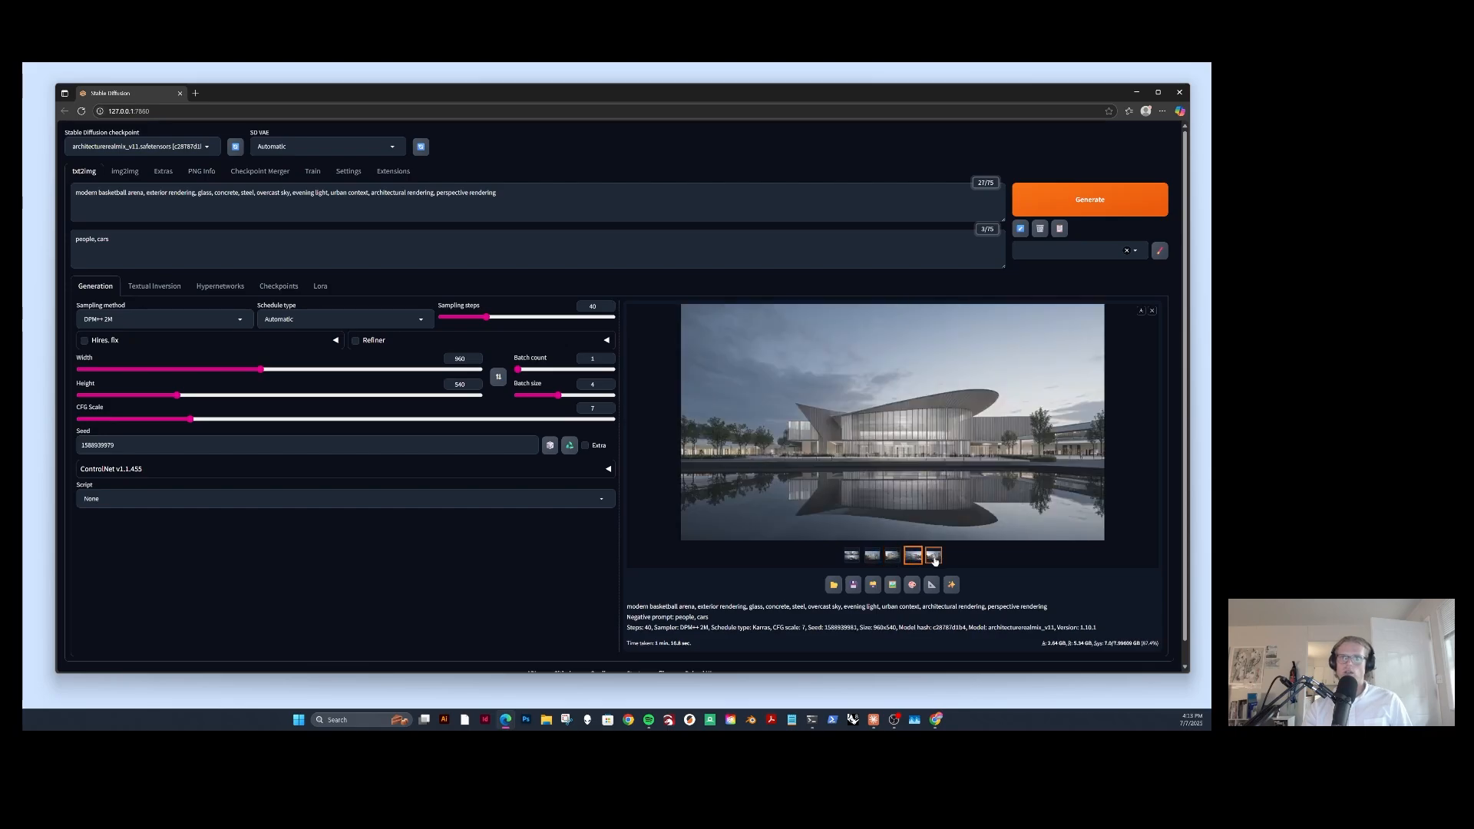
pyautogui.click(934, 558)
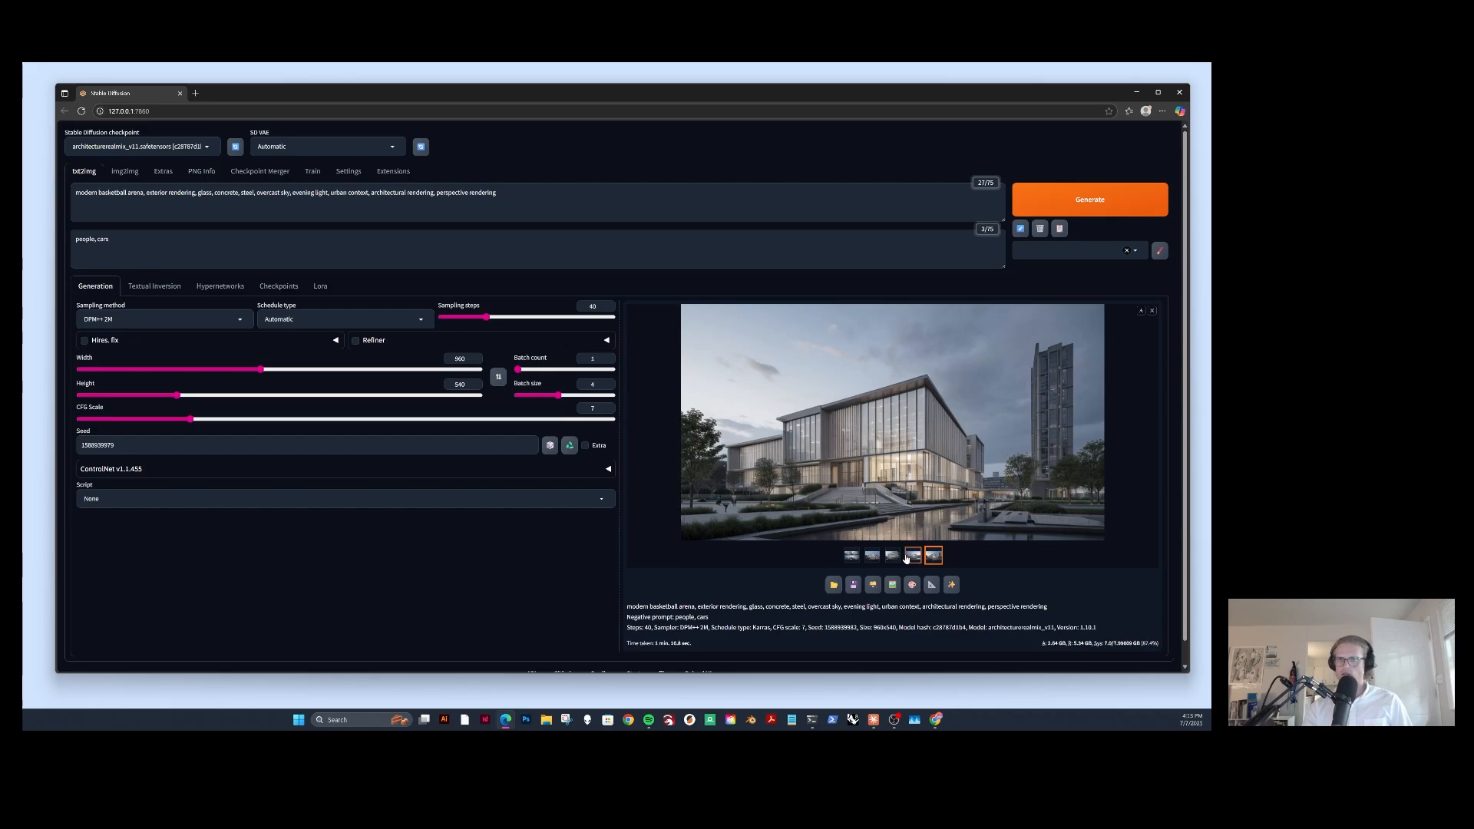
pyautogui.click(873, 558)
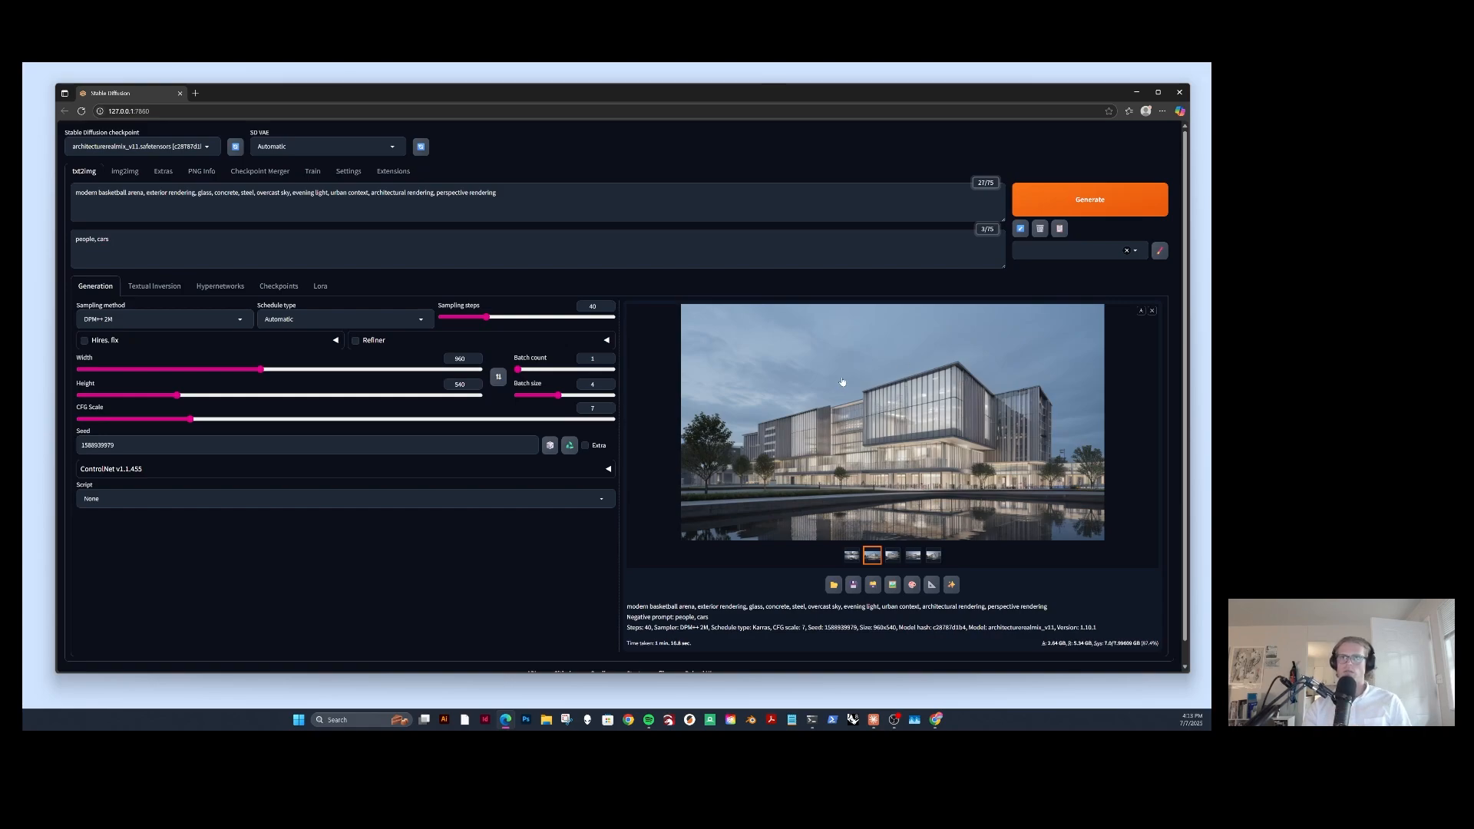
# Switch the checkpoint to juggernautXL_ragnarokBy and generate the batch with unchanged prompt, seed and settings
pyautogui.click(194, 145)
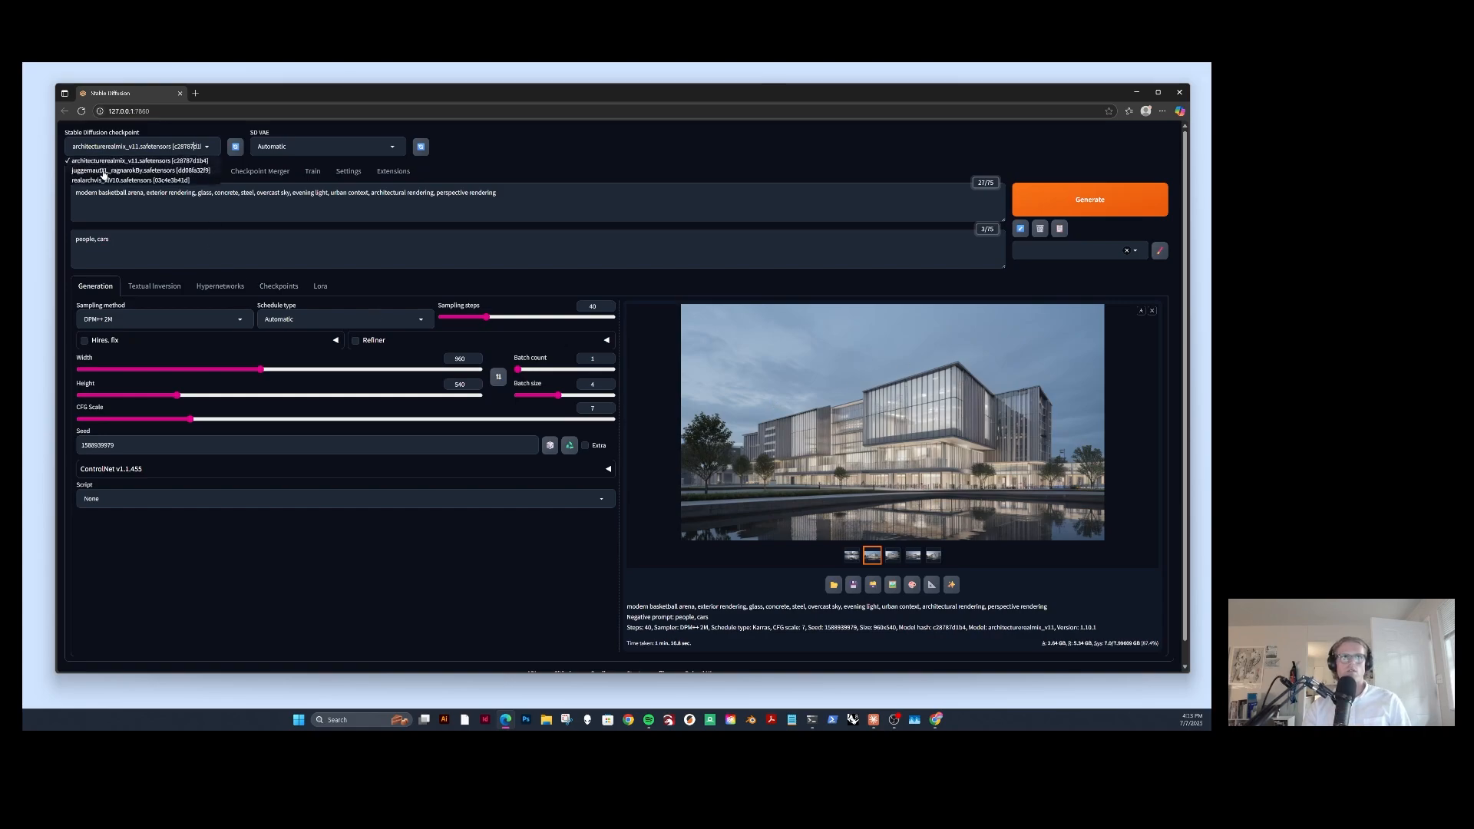
pyautogui.click(102, 172)
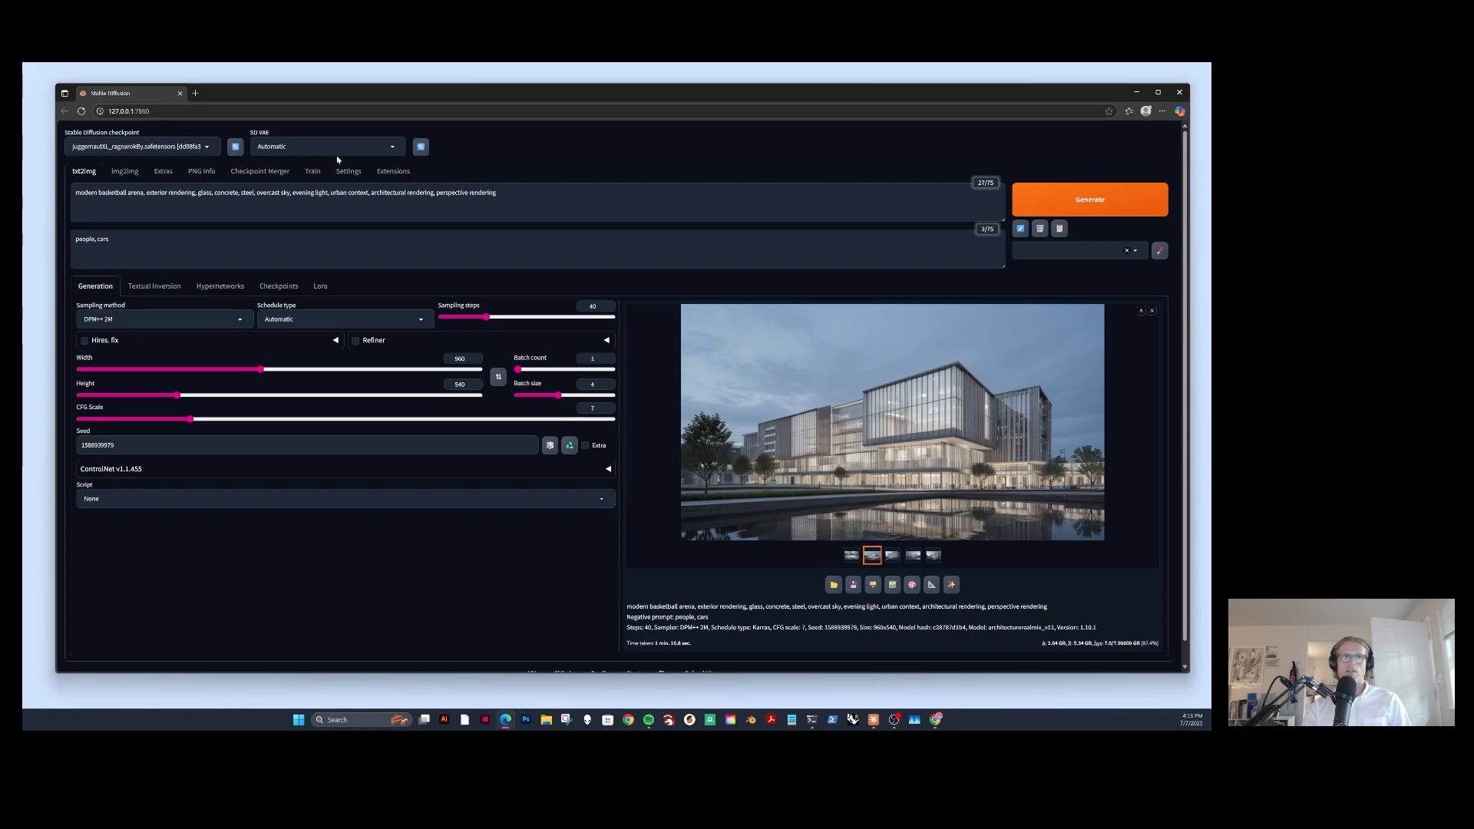
pyautogui.click(188, 148)
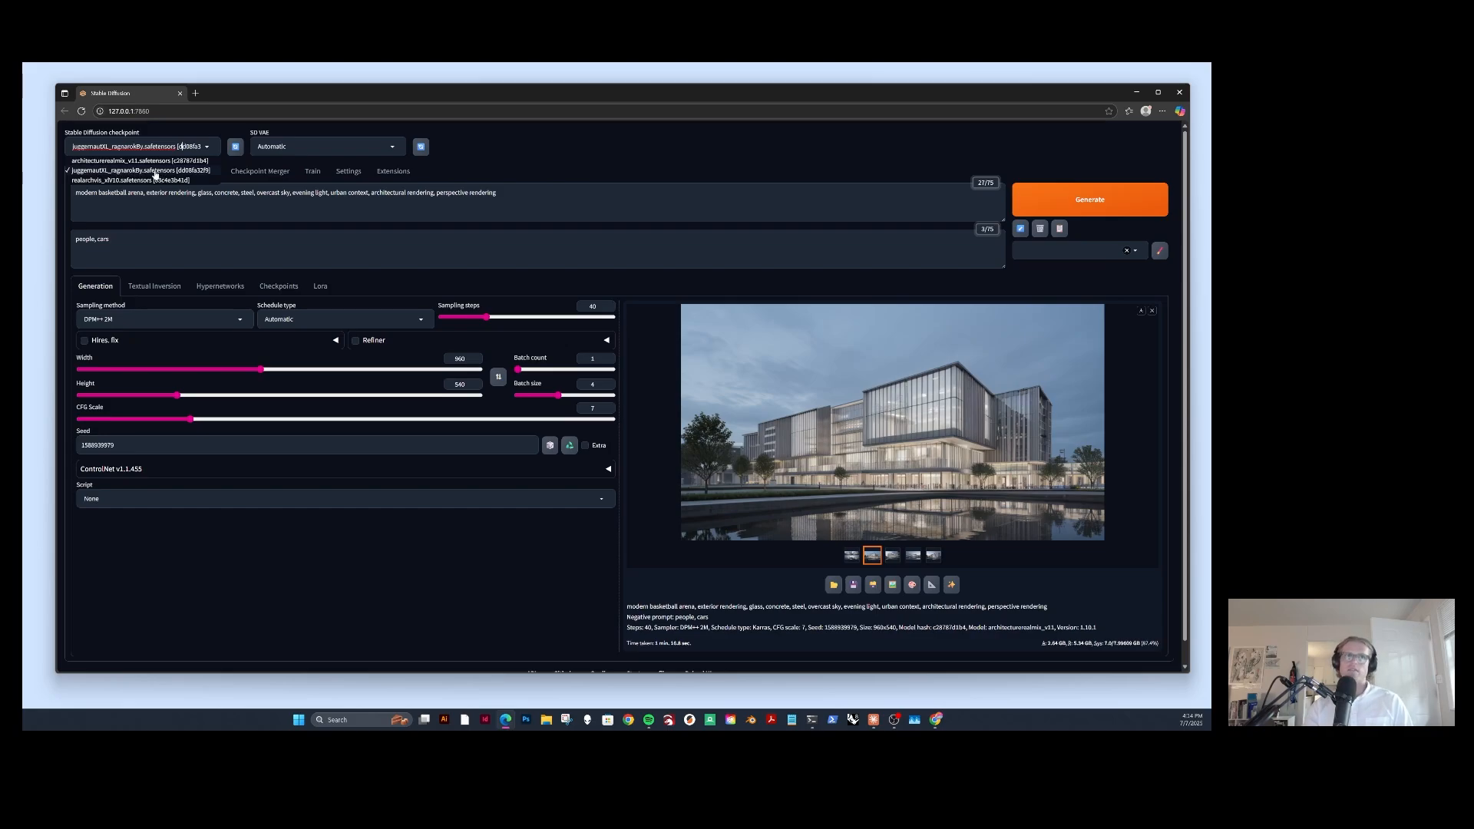
pyautogui.click(655, 136)
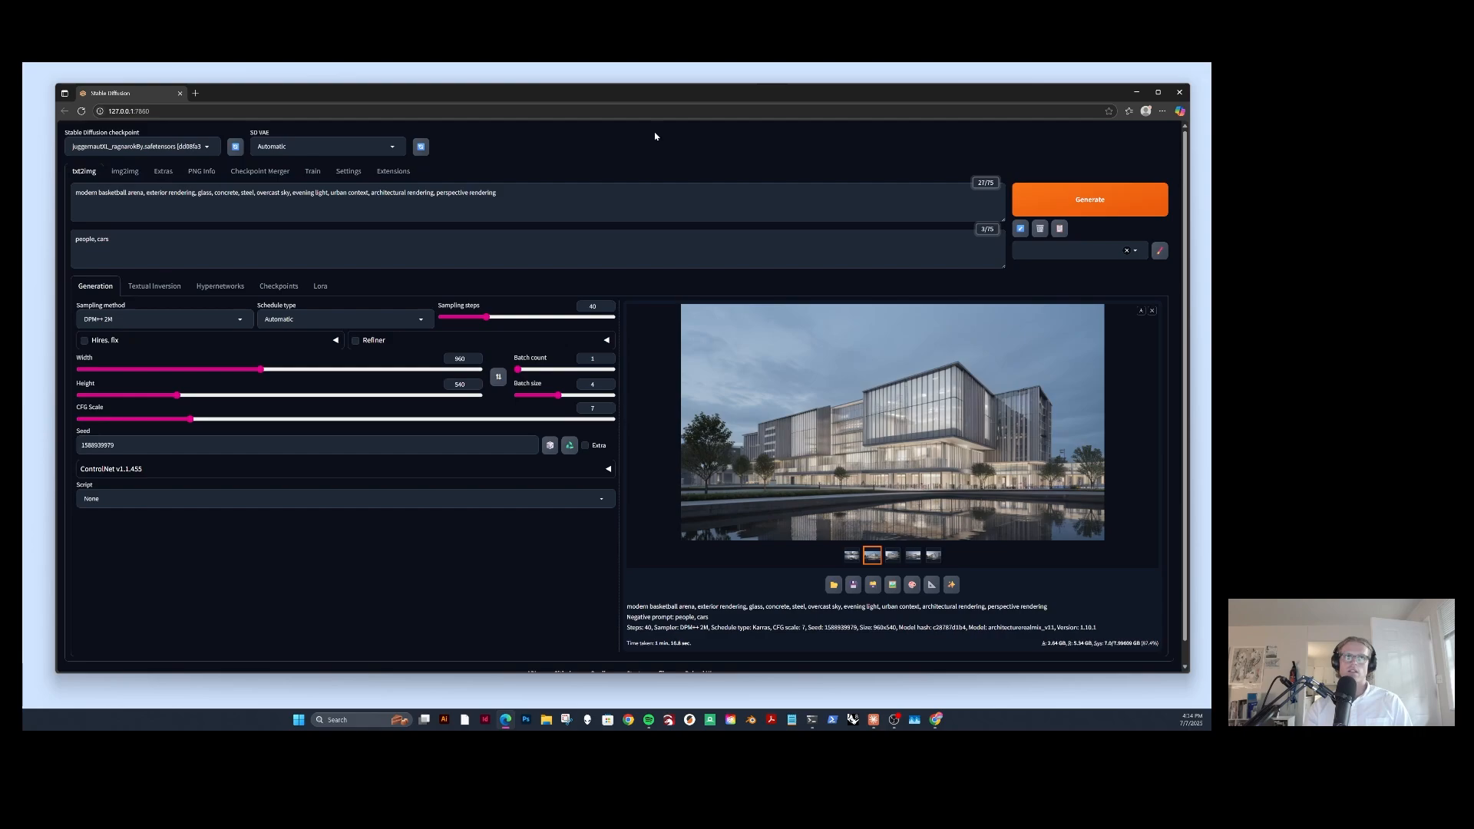
pyautogui.click(1112, 198)
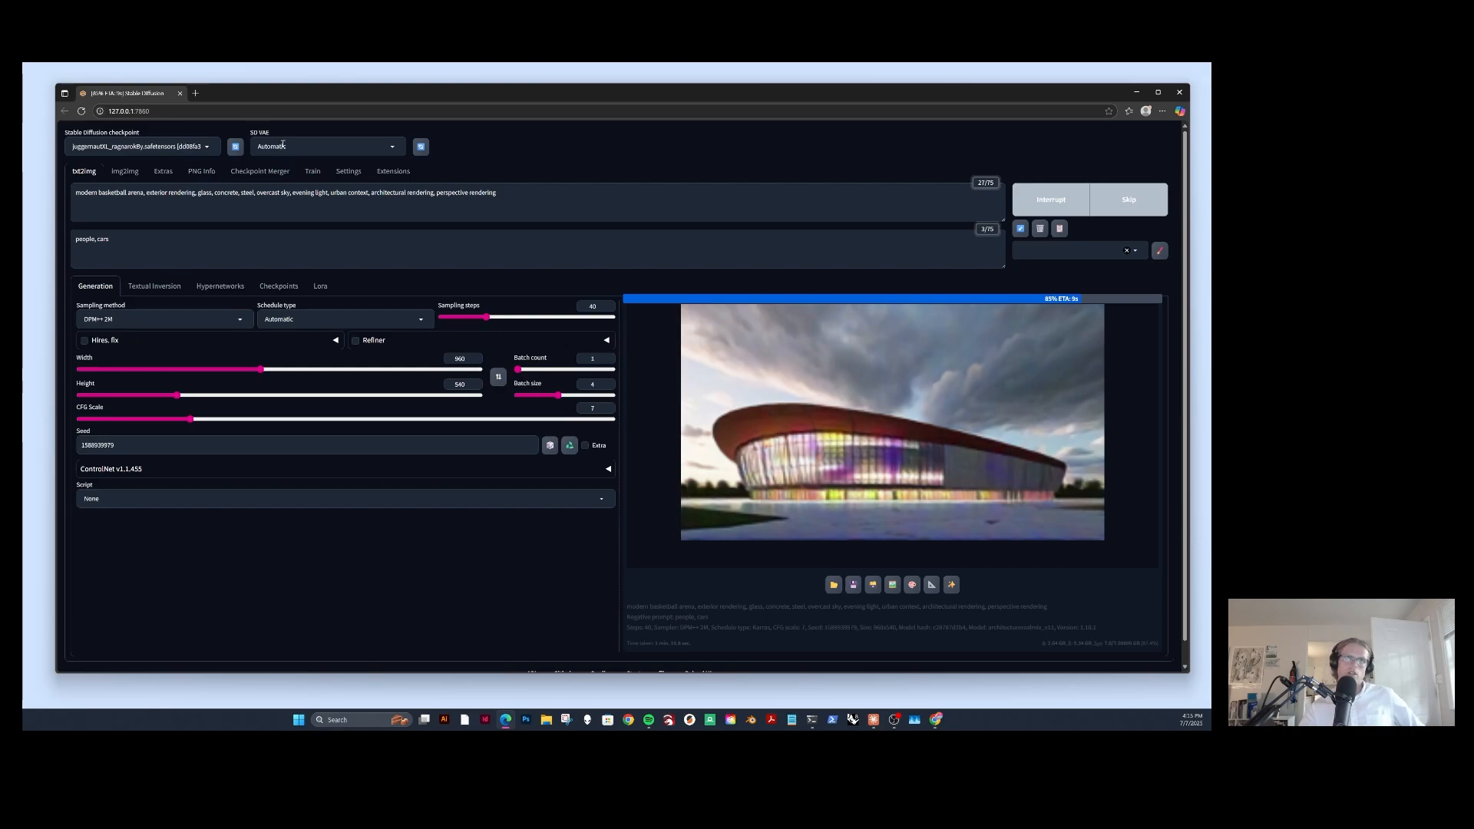
# Review the available SD VAE options, keeping the setting on Automatic
pyautogui.click(283, 145)
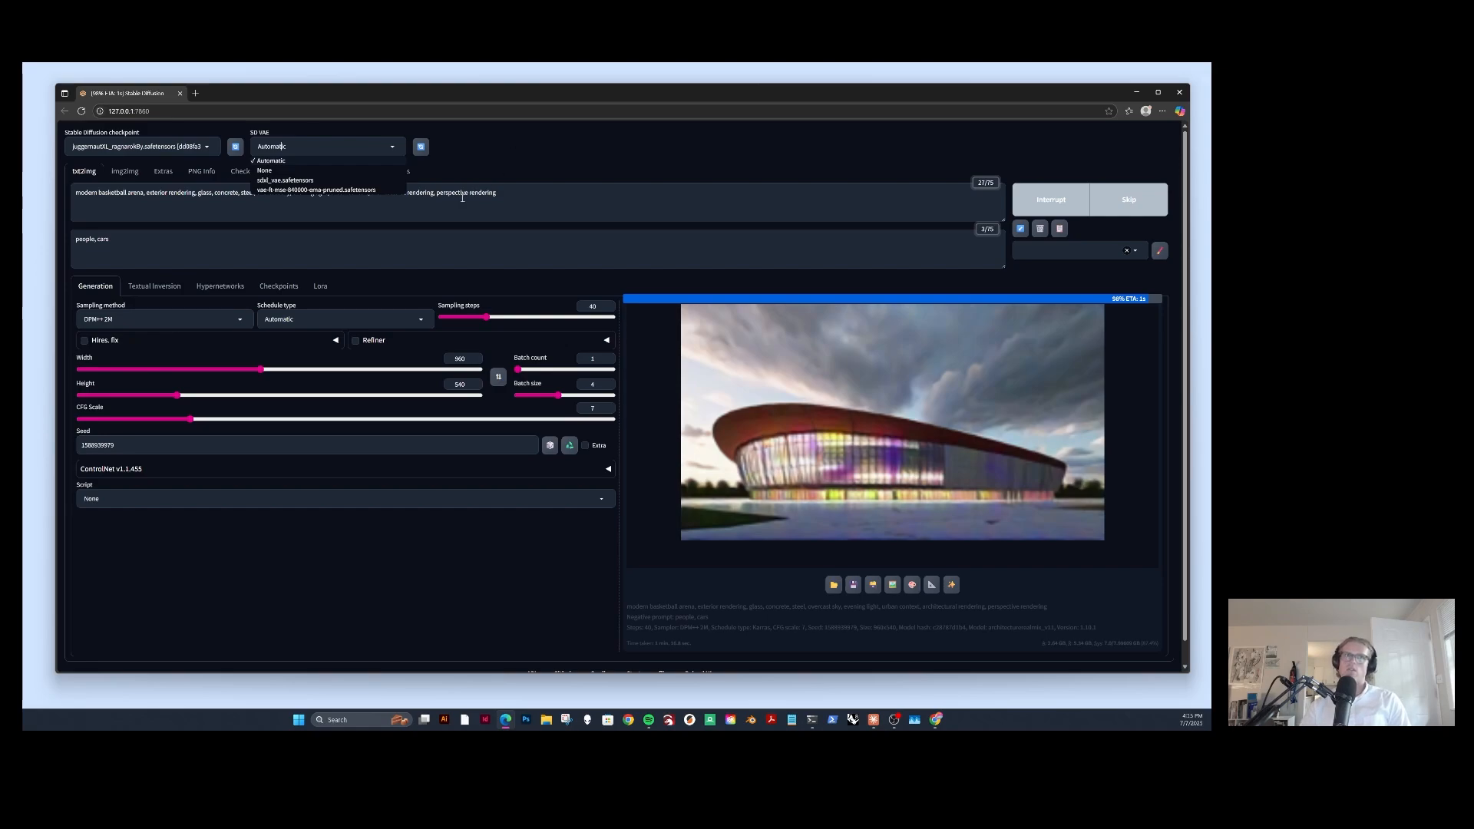
pyautogui.click(508, 147)
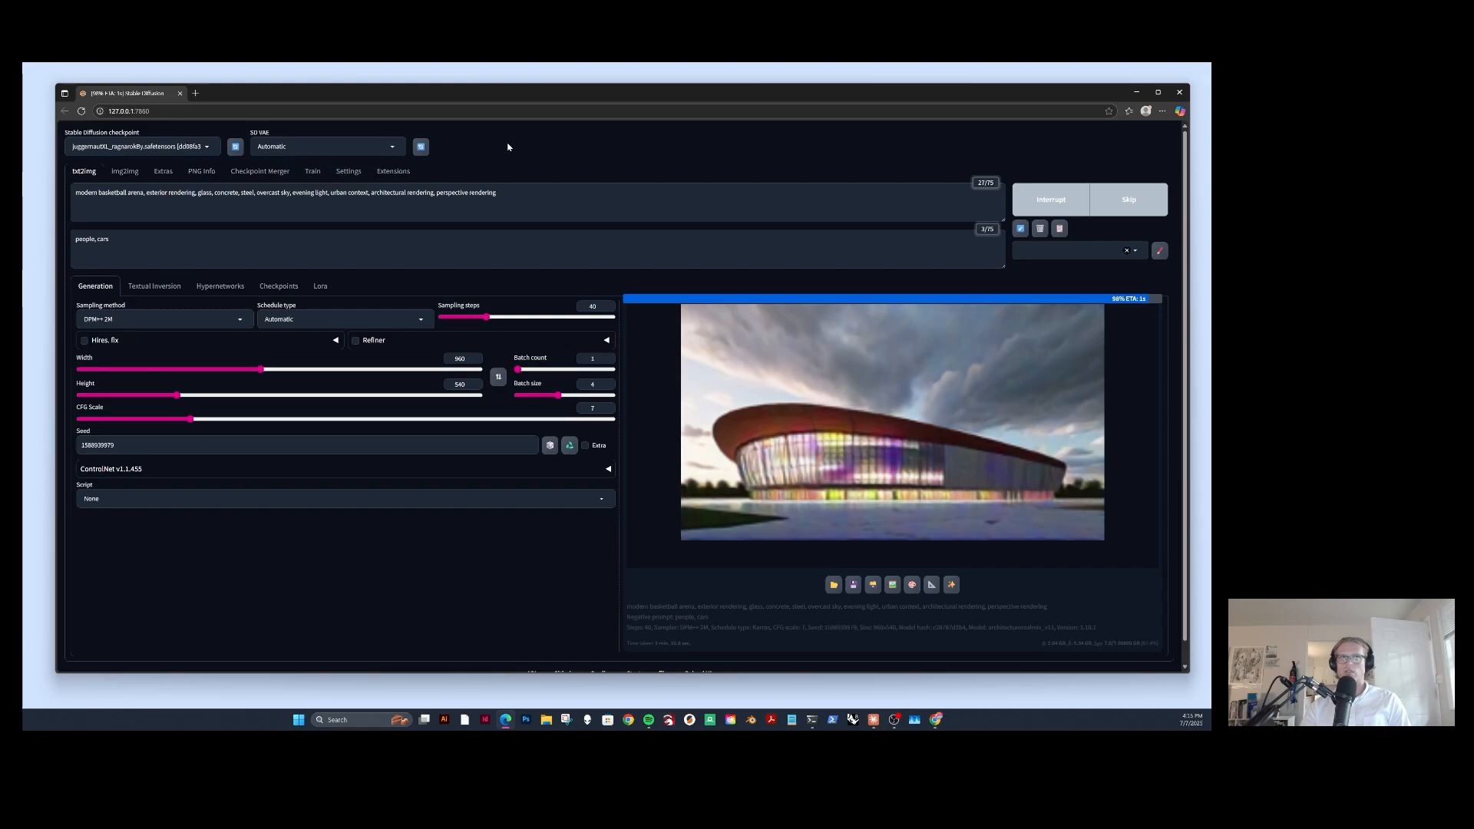
pyautogui.click(360, 146)
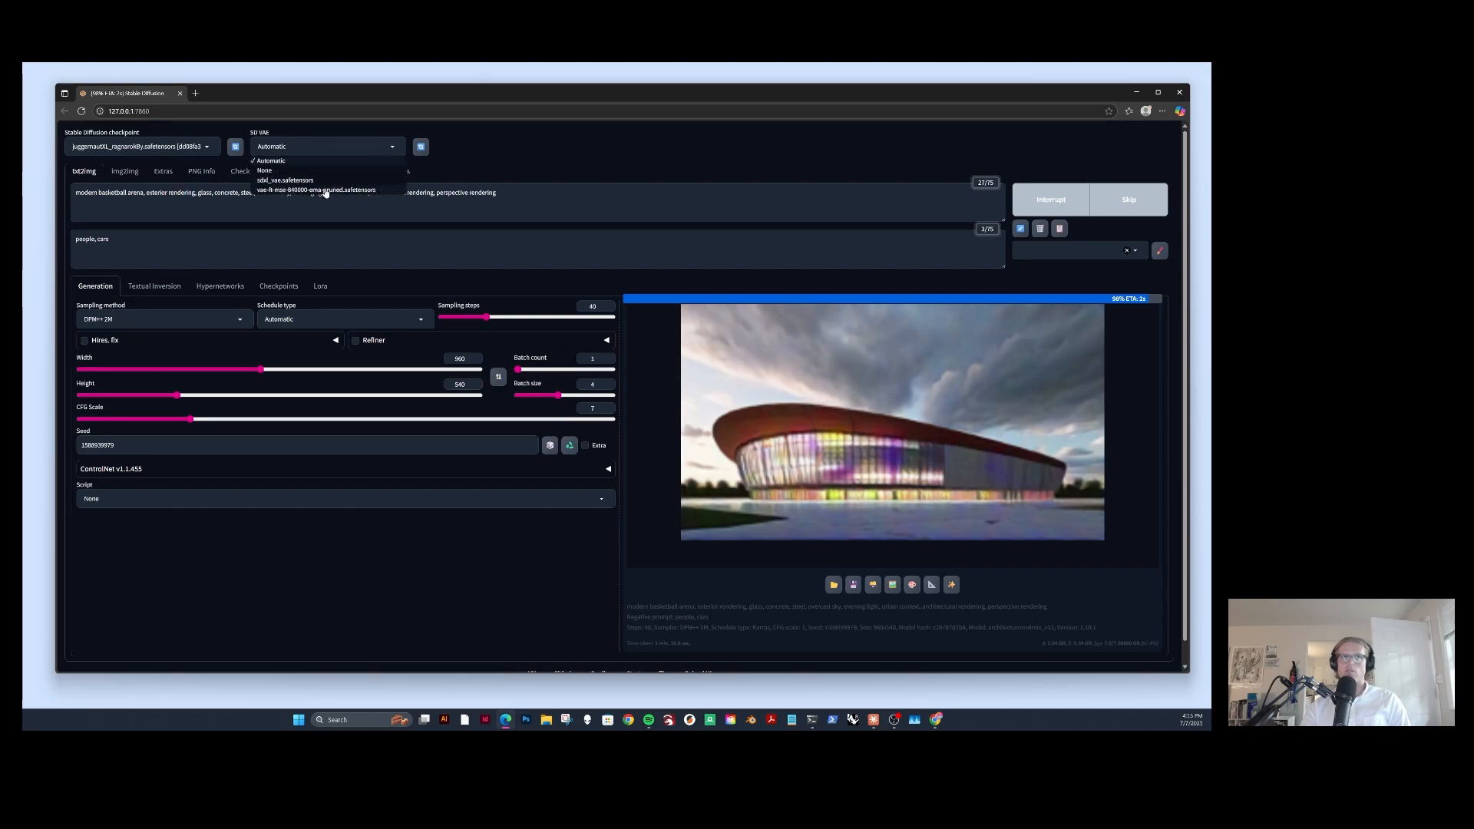
pyautogui.click(620, 159)
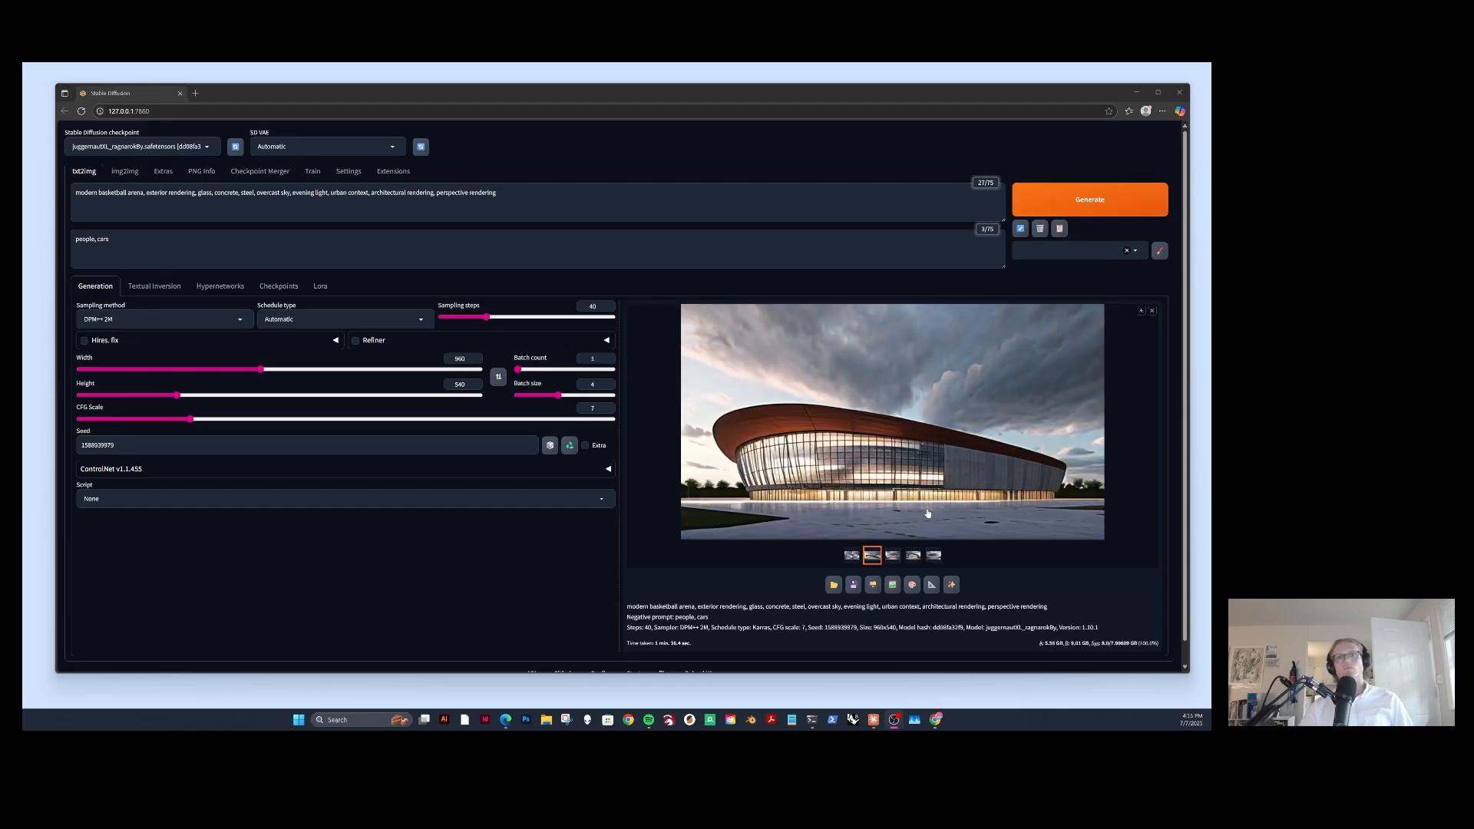
# Examine the individual images of the juggernautXL_ragnarokBy batch and compare their building shapes, facades and lighting
pyautogui.click(894, 556)
pyautogui.click(913, 557)
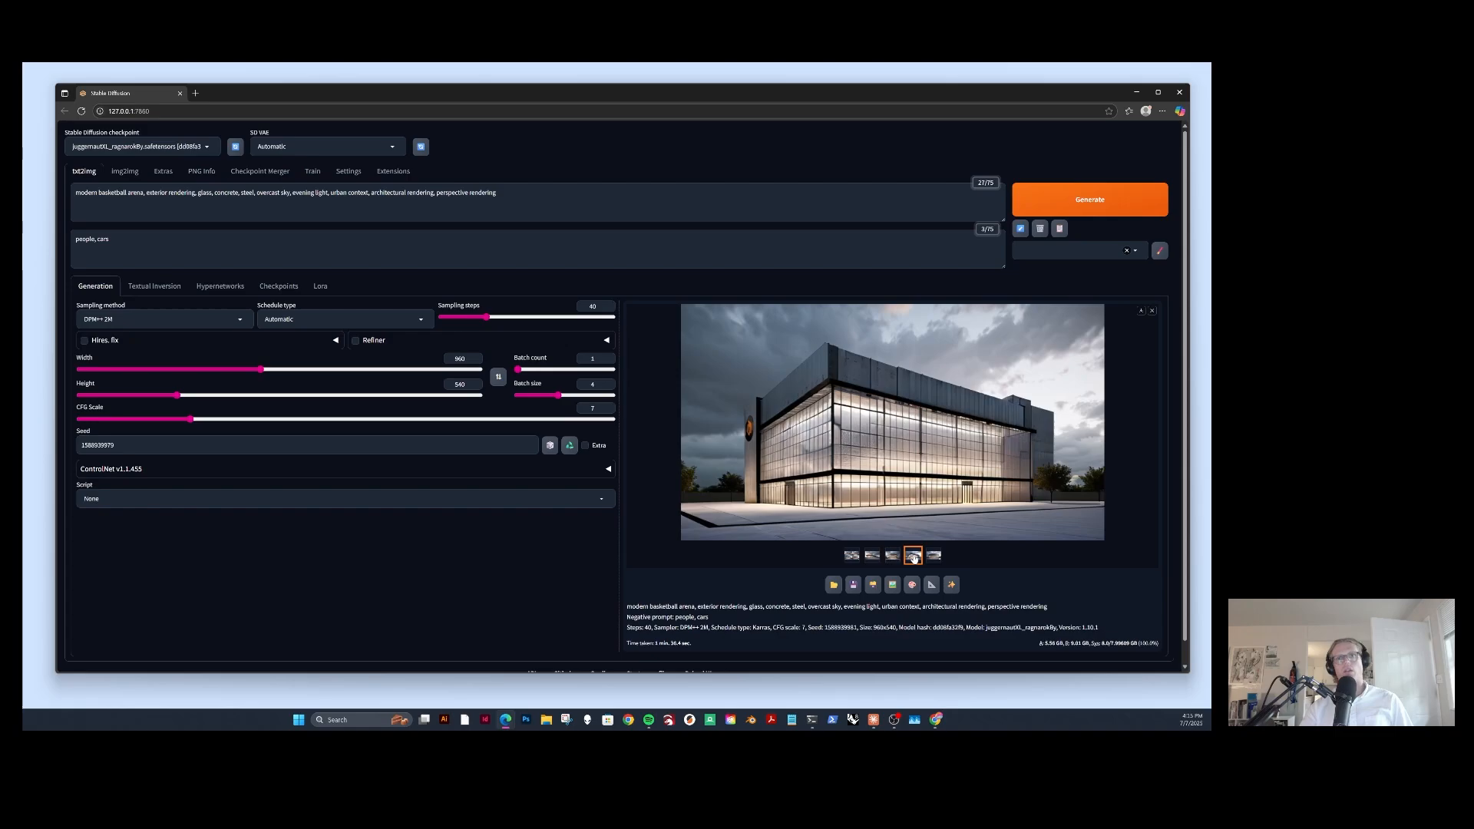
pyautogui.click(935, 558)
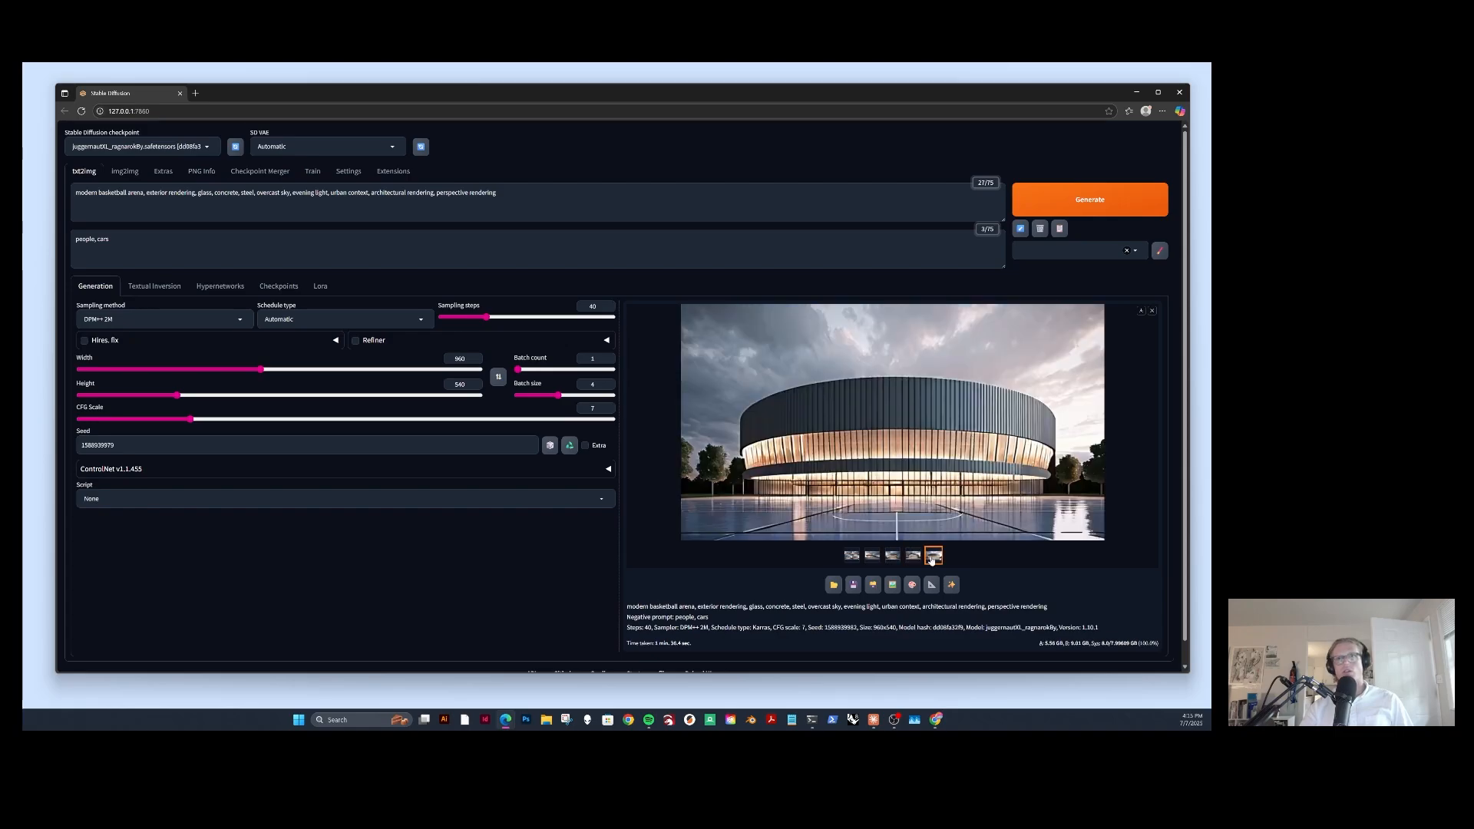
pyautogui.click(869, 560)
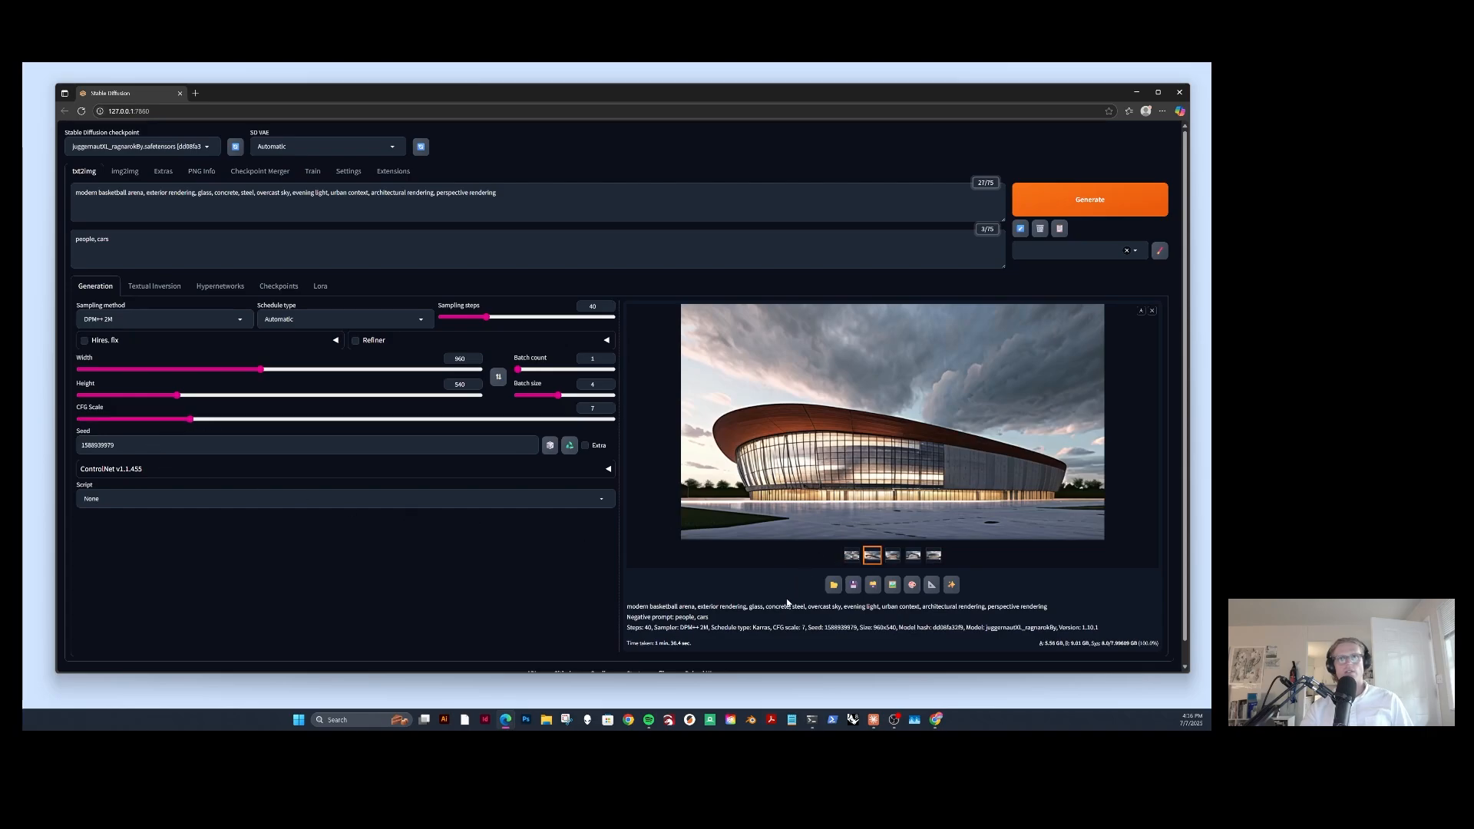
pyautogui.click(894, 557)
pyautogui.click(872, 556)
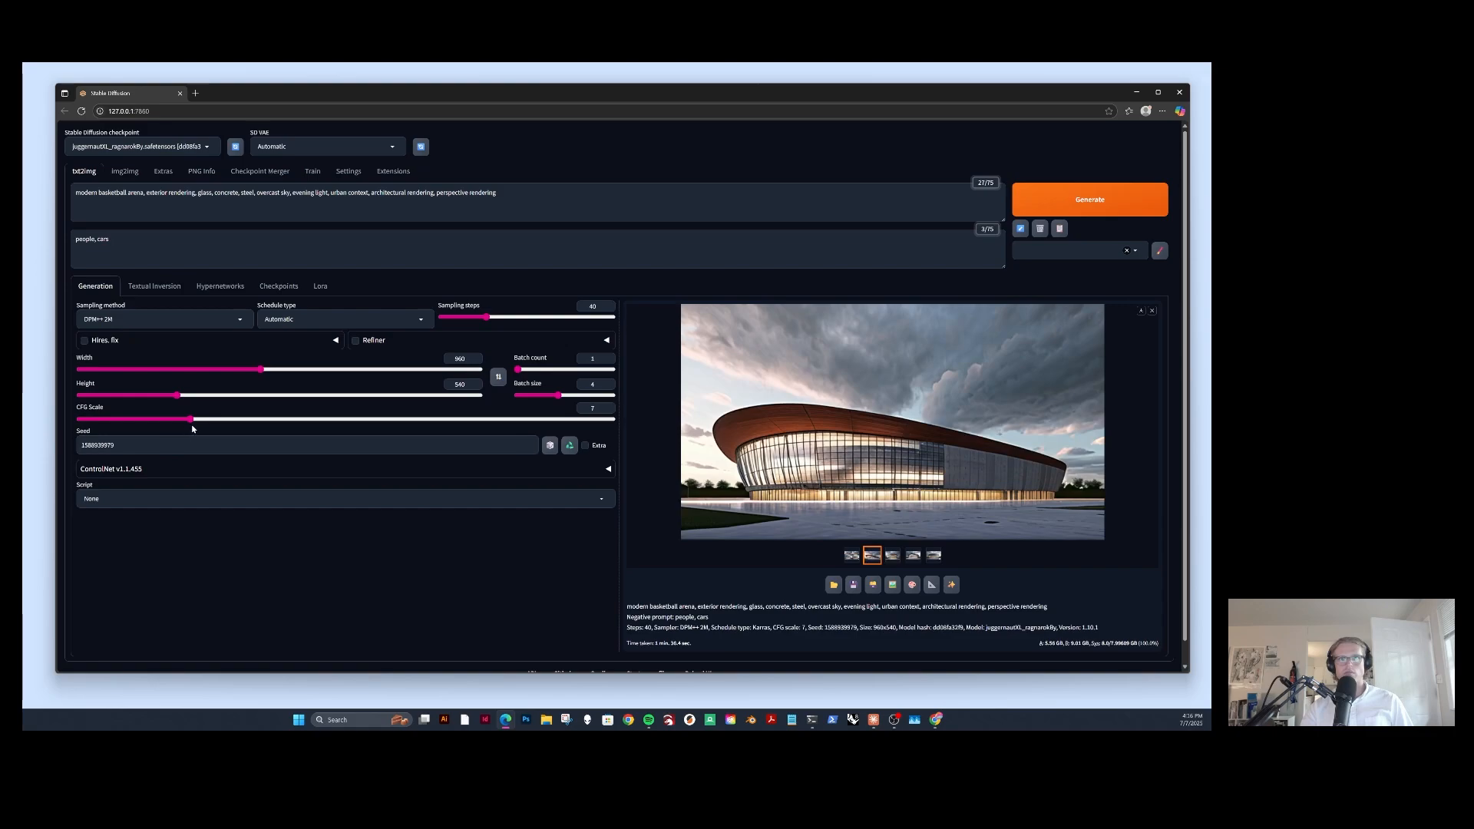
# Set the CFG scale to 4 and generate the batch again with the same checkpoint, prompt and seed
pyautogui.moveTo(190, 419); pyautogui.dragTo(147, 420)
pyautogui.click(1081, 202)
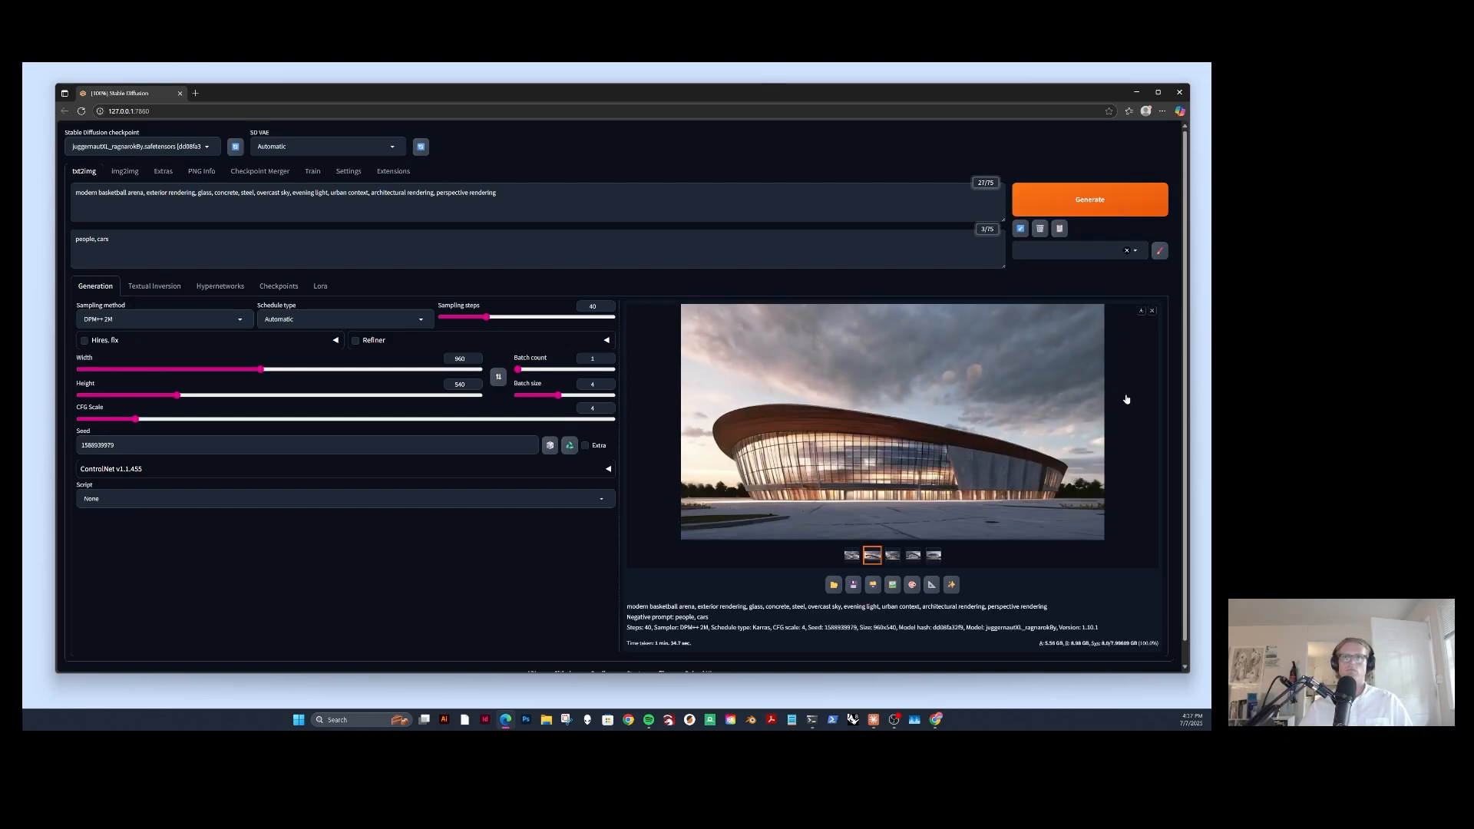
# Inspect the grid and each single image of the CFG scale 4 batch for differences in facade detail, sky and light
pyautogui.click(857, 557)
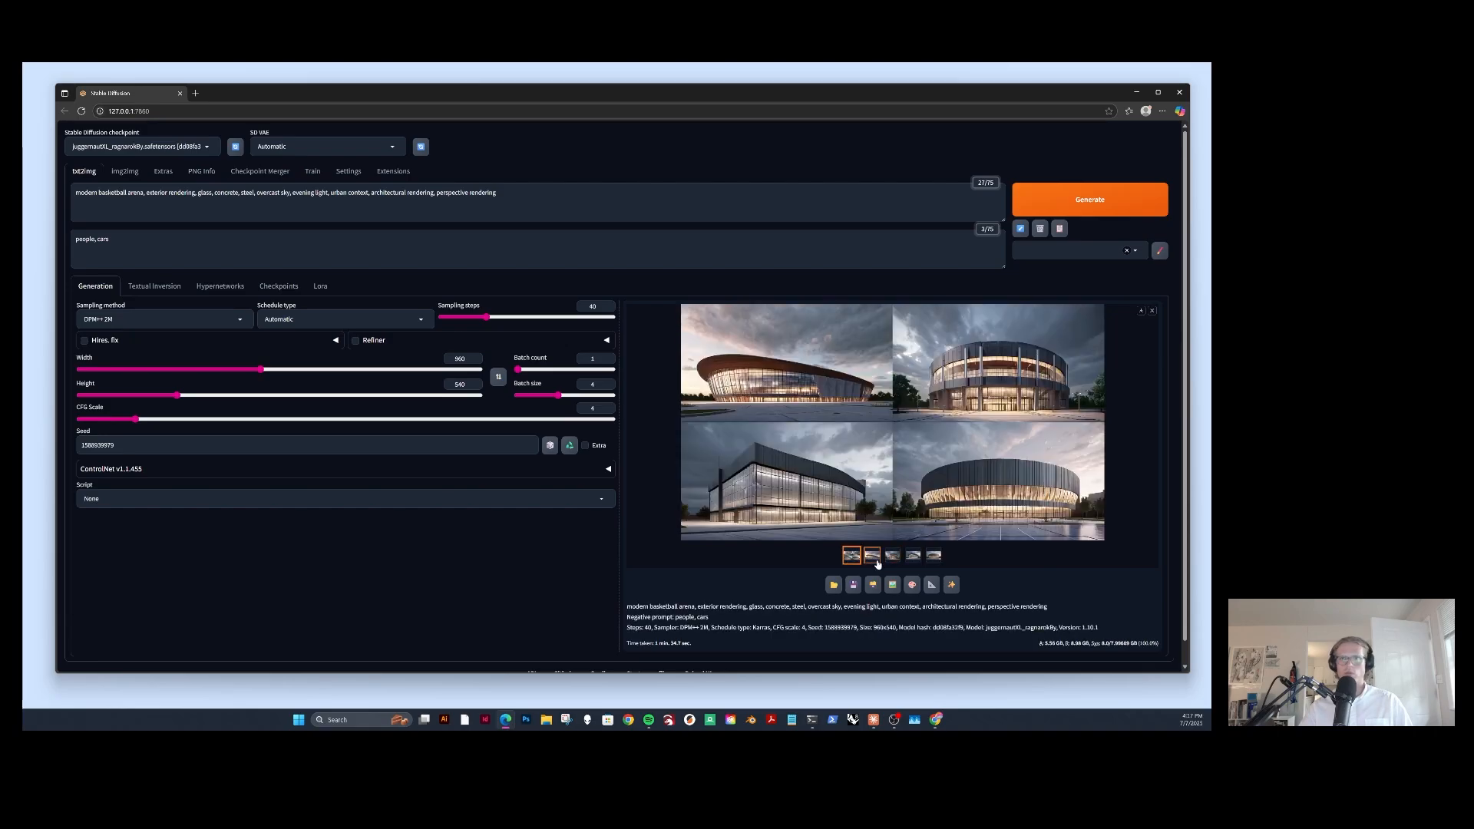
pyautogui.click(873, 559)
pyautogui.click(892, 557)
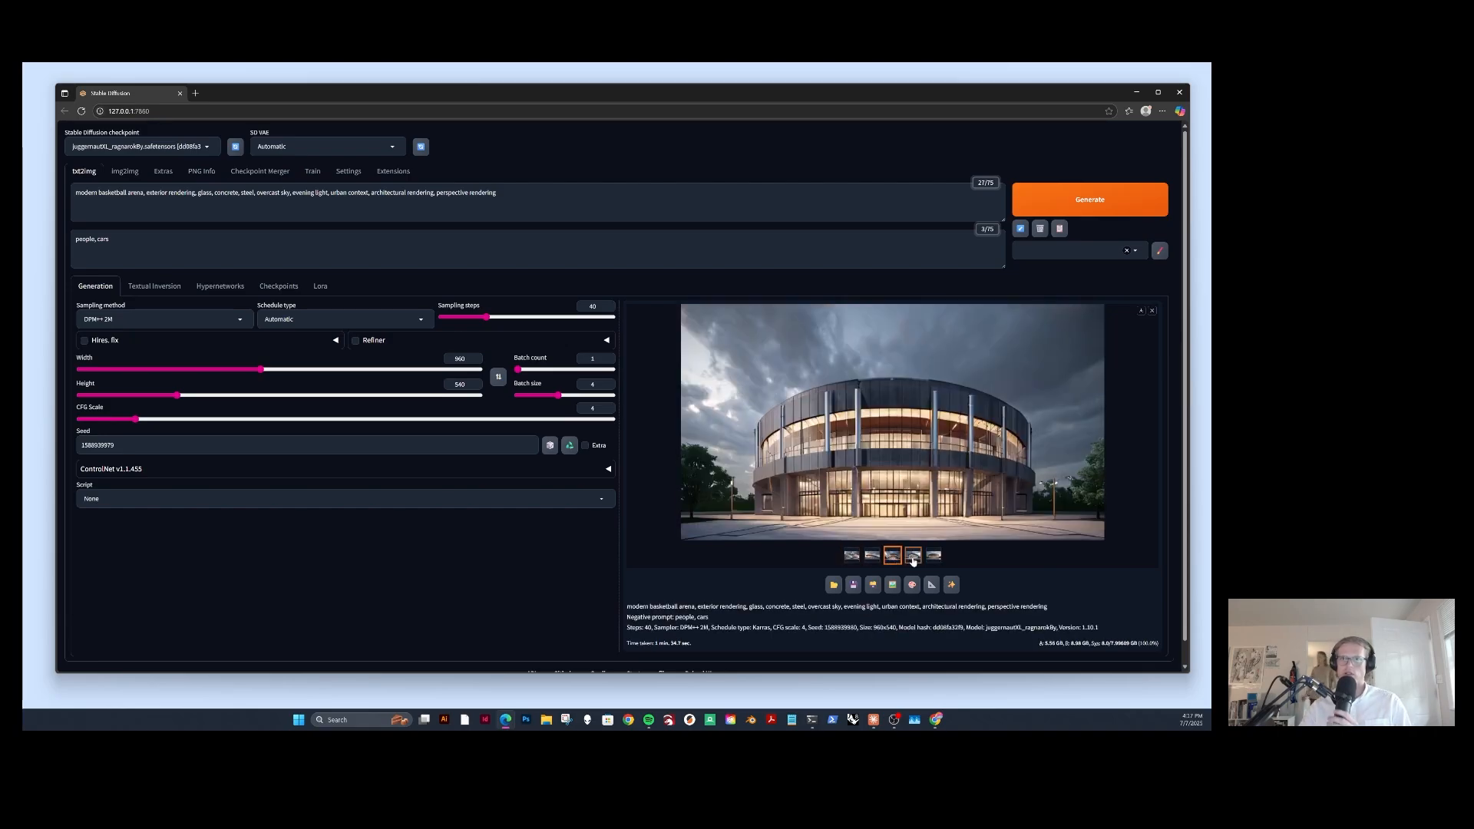
pyautogui.click(914, 558)
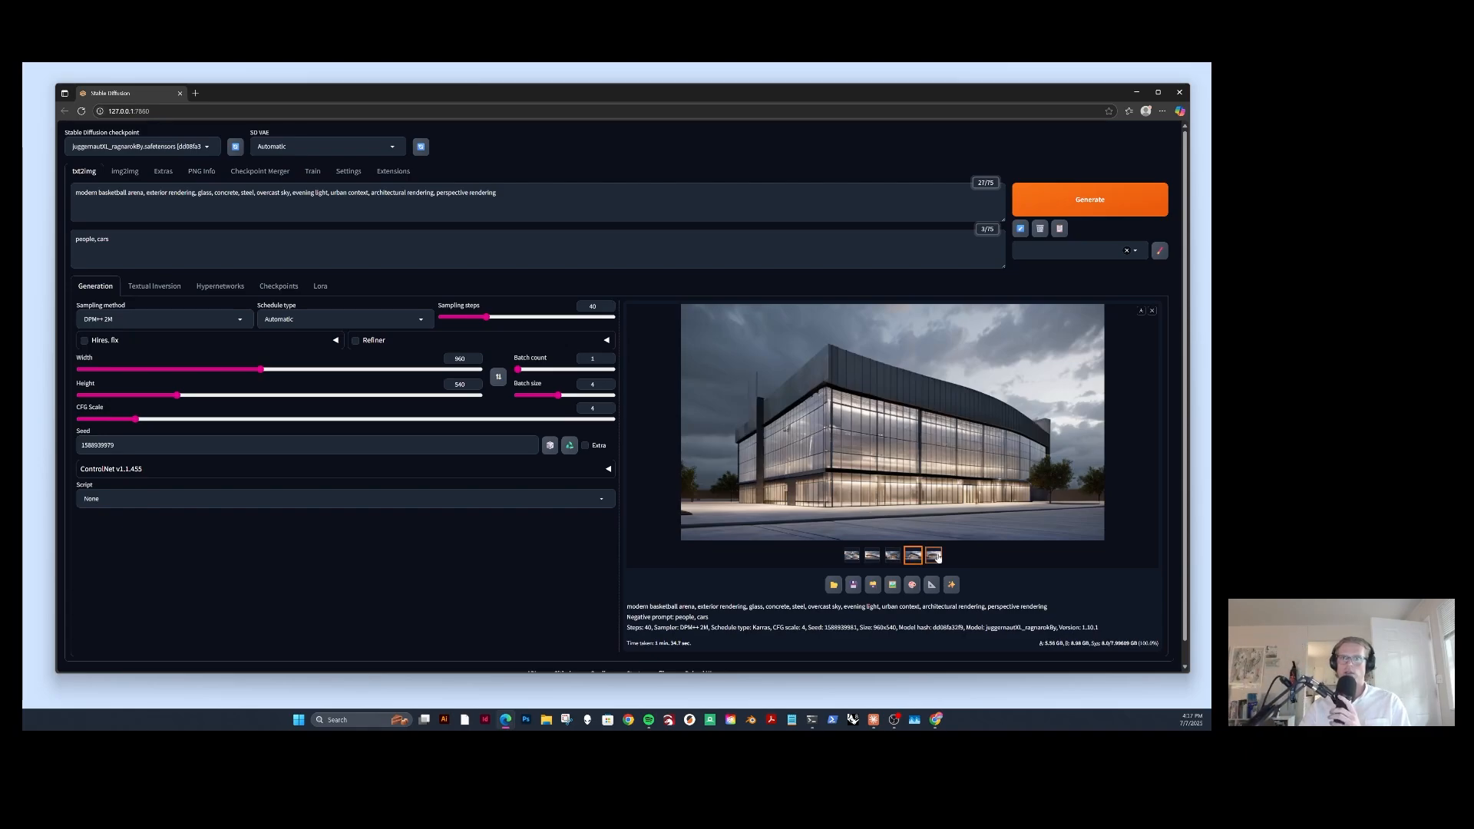
pyautogui.click(936, 557)
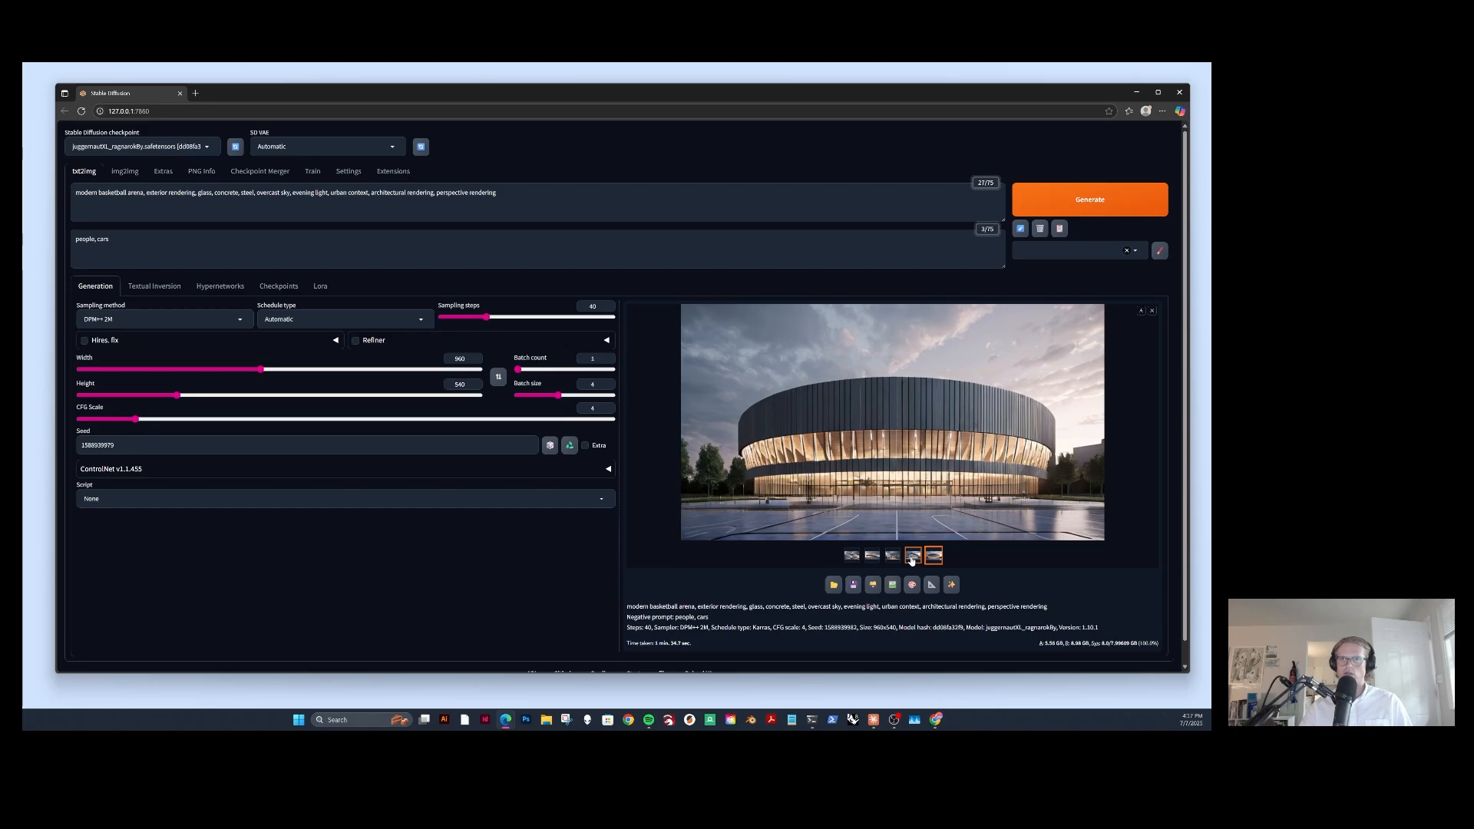
pyautogui.click(913, 560)
pyautogui.click(893, 559)
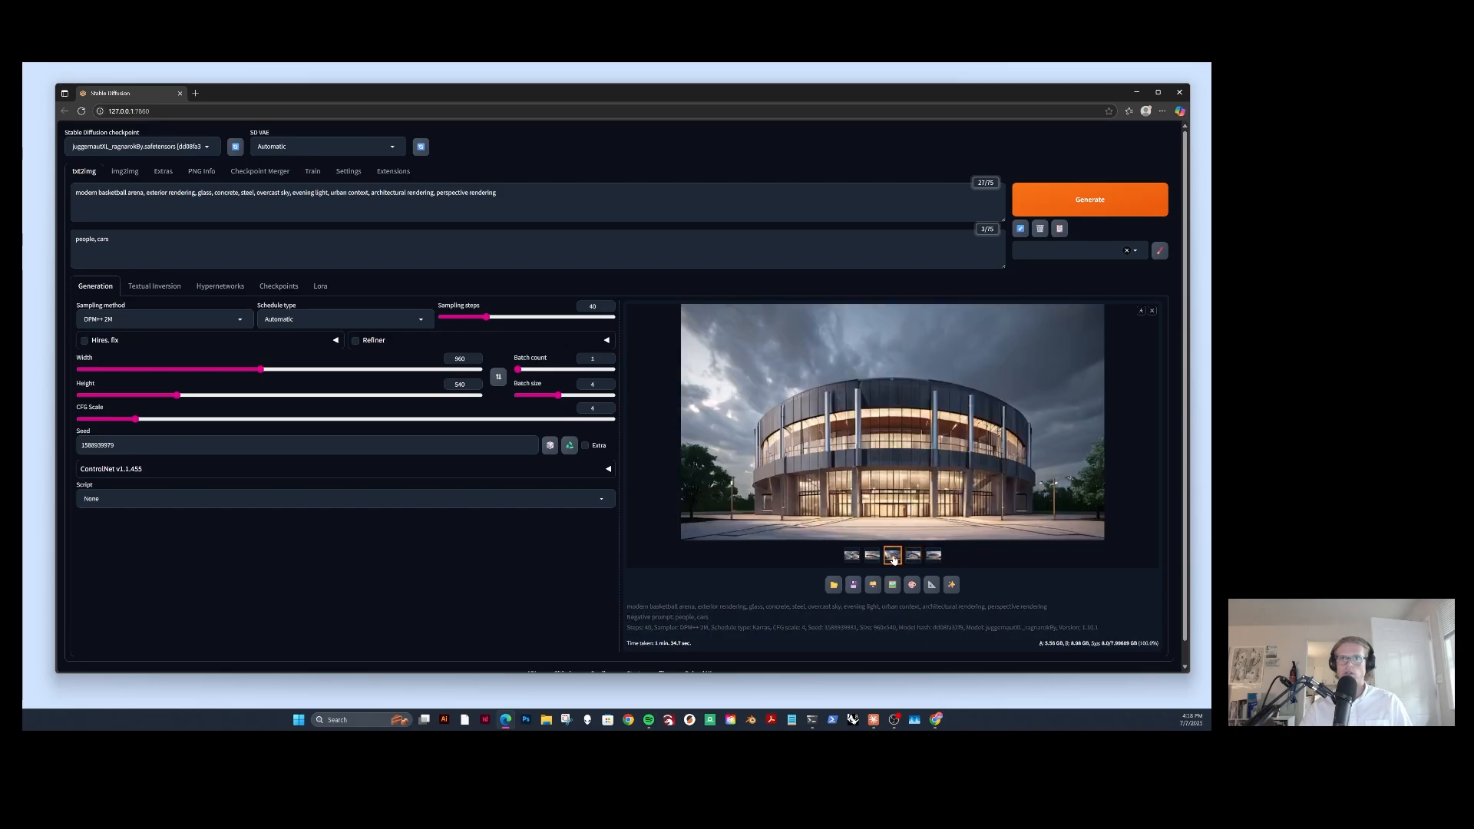
pyautogui.click(871, 558)
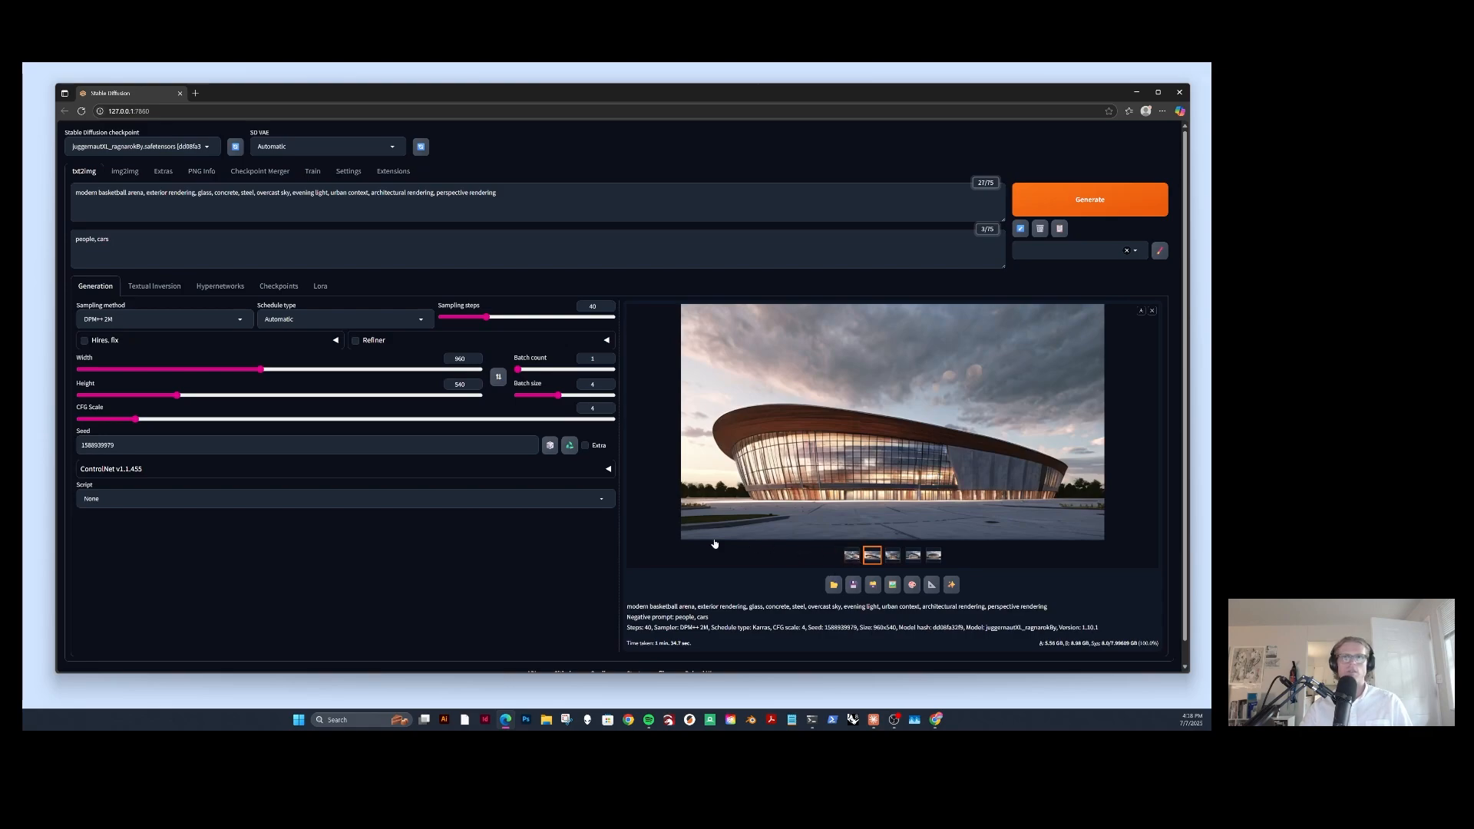
# Compare the prompt wording with the generated arena images to judge how well the described materials, light and context are followed
pyautogui.click(345, 210)
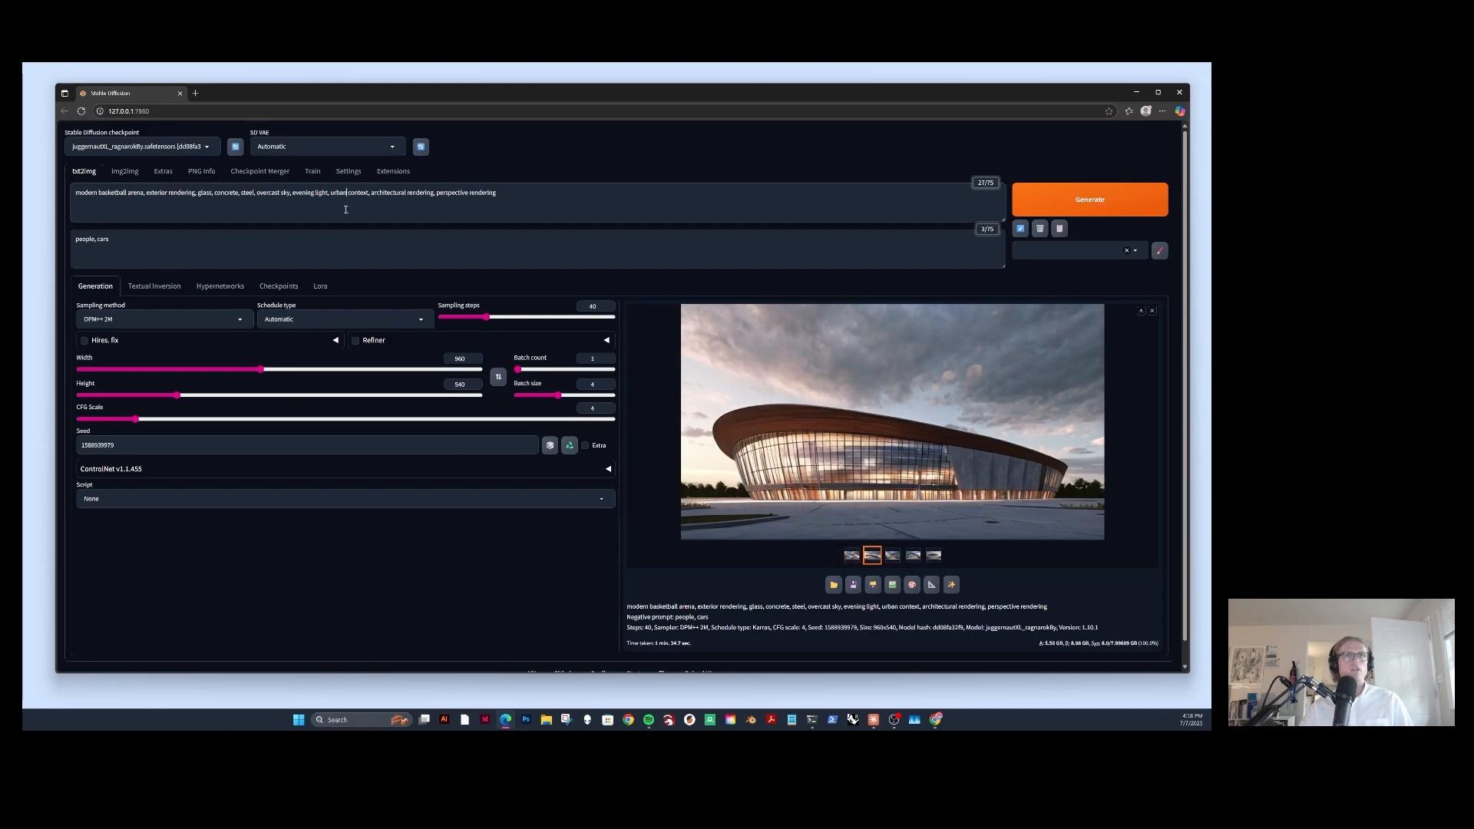
pyautogui.click(890, 553)
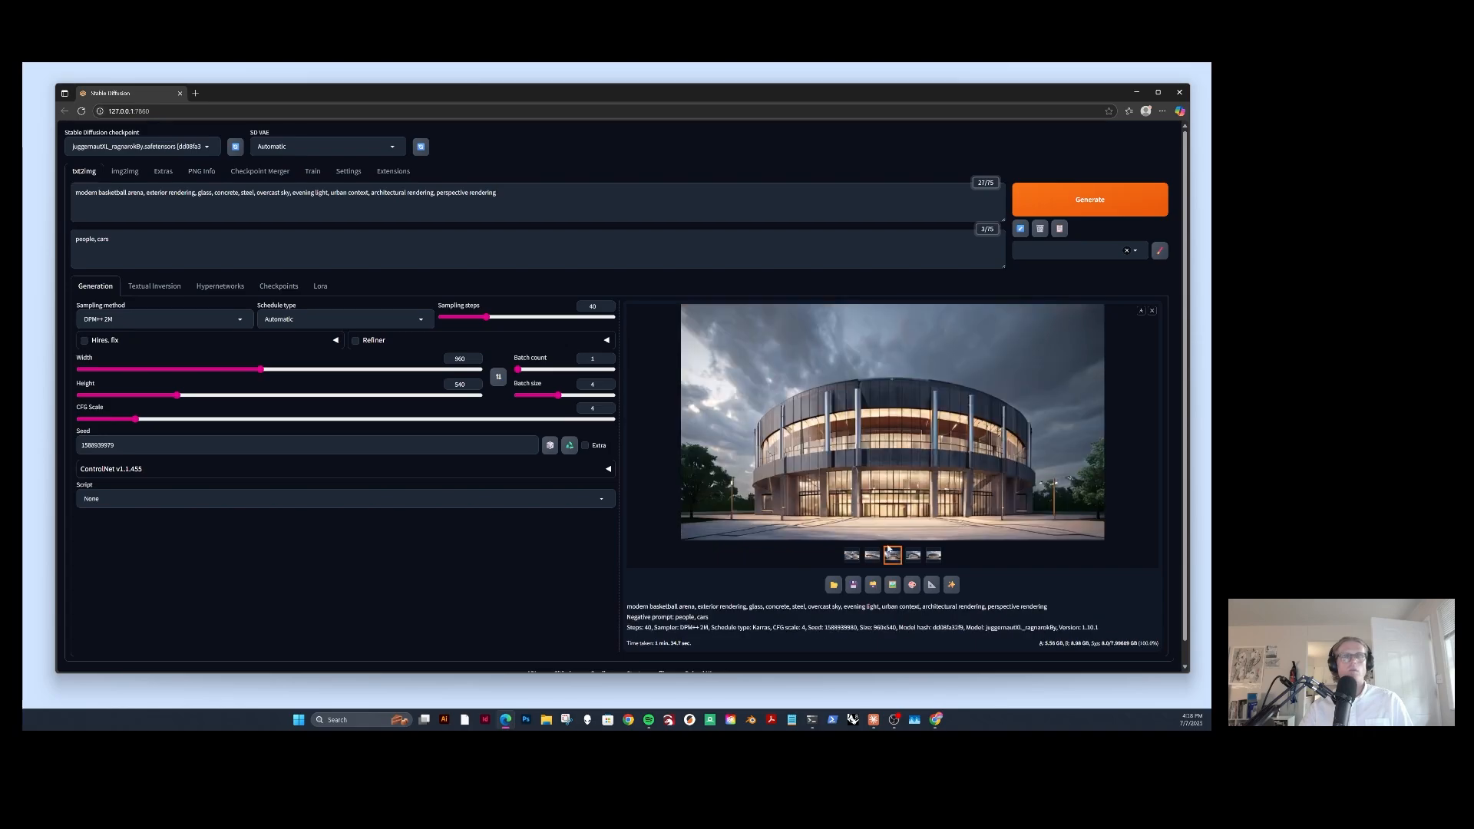
pyautogui.click(538, 206)
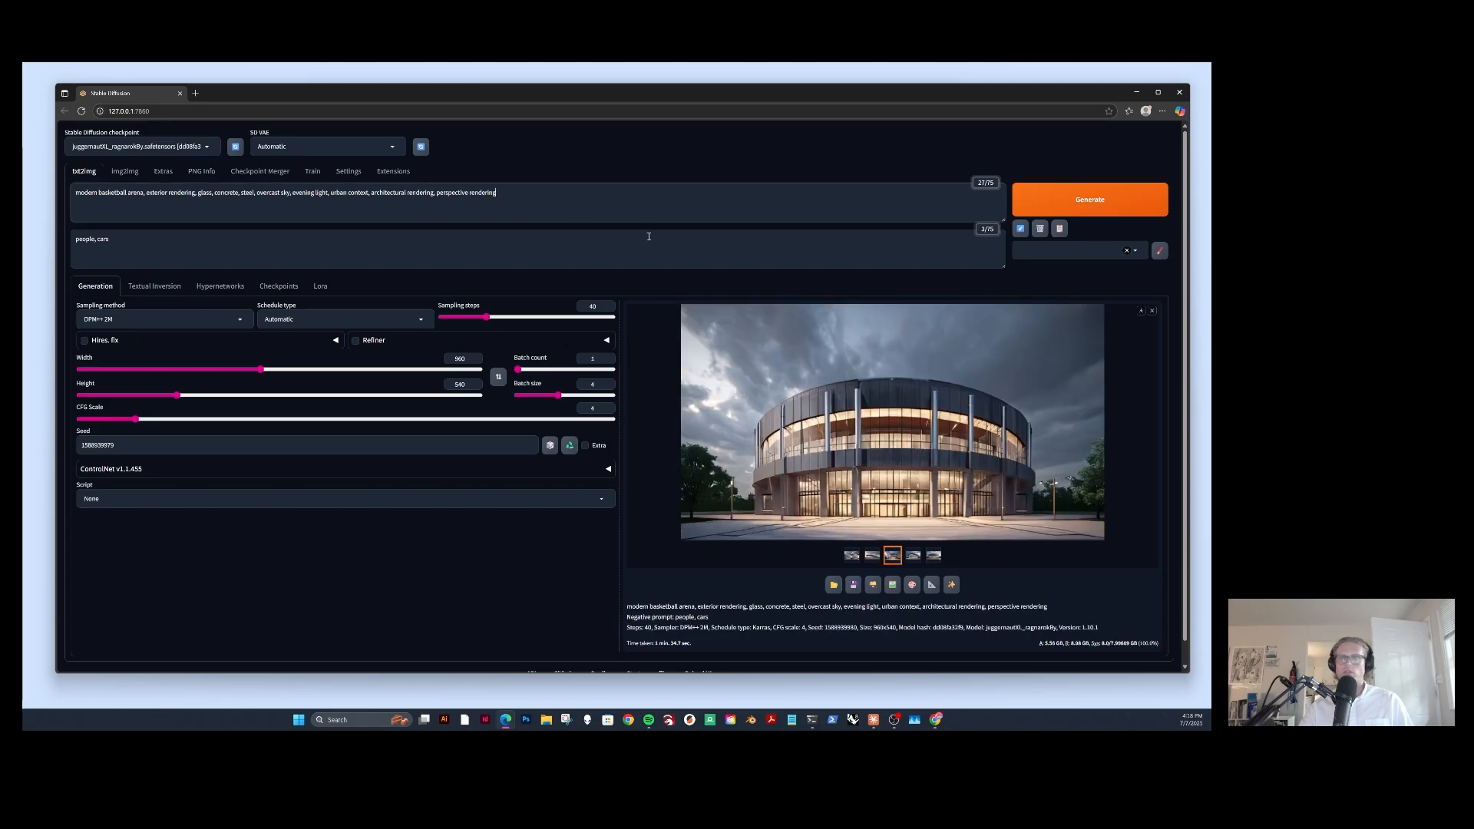
pyautogui.click(873, 556)
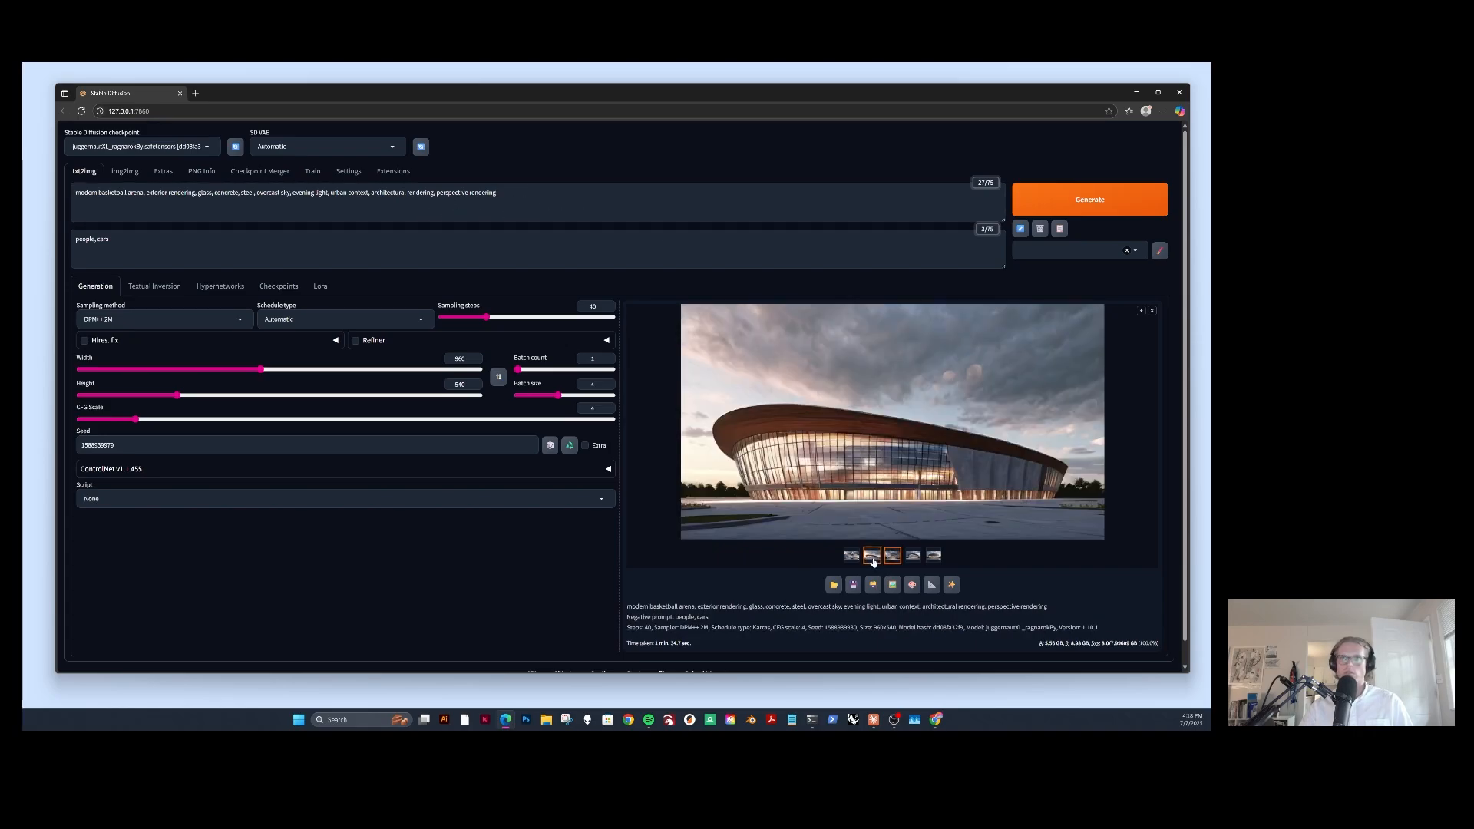
pyautogui.click(915, 556)
pyautogui.click(934, 556)
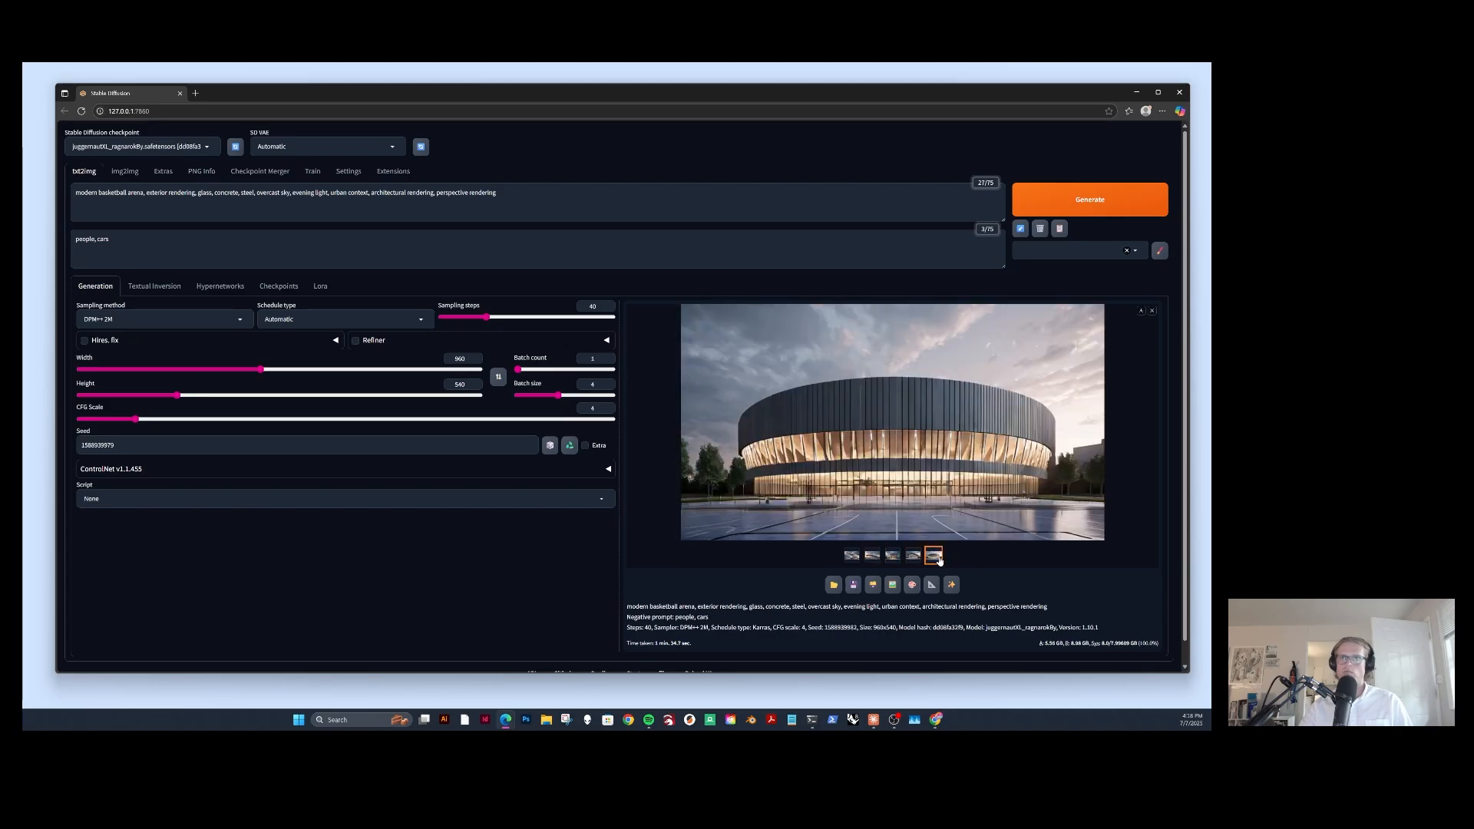
pyautogui.click(873, 557)
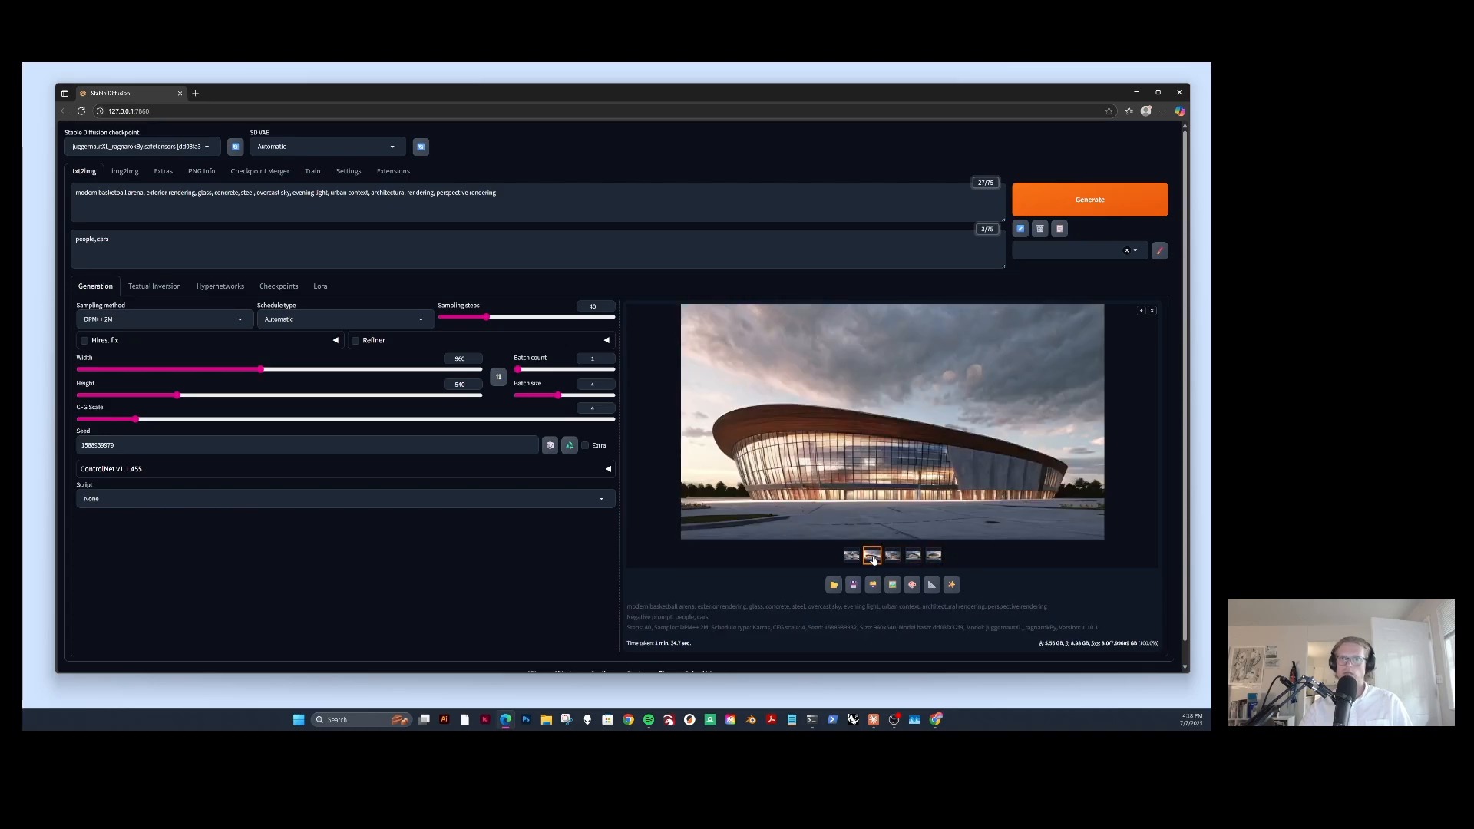
pyautogui.click(225, 197)
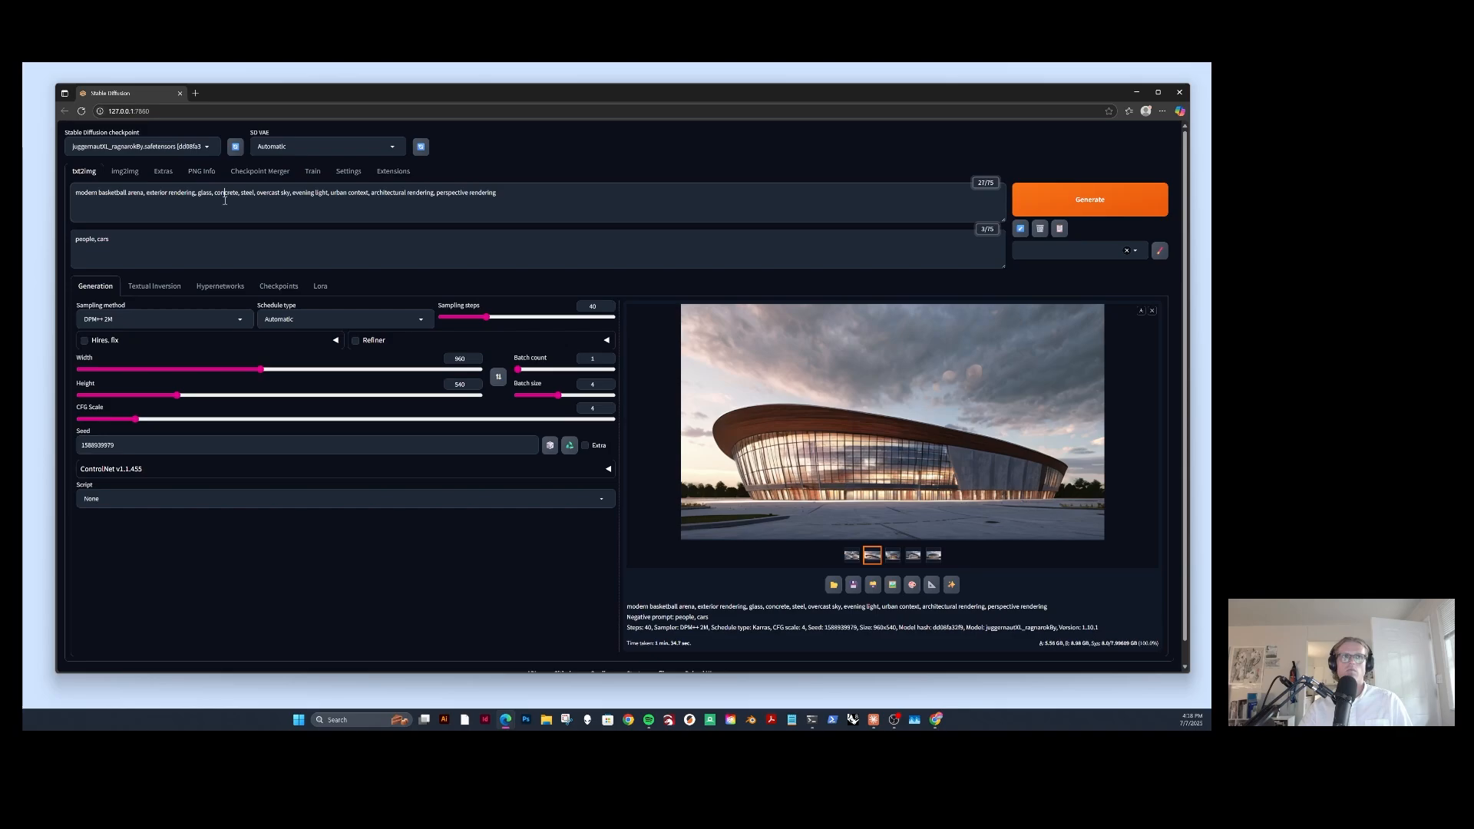
pyautogui.moveTo(510, 210); pyautogui.dragTo(42, 198)
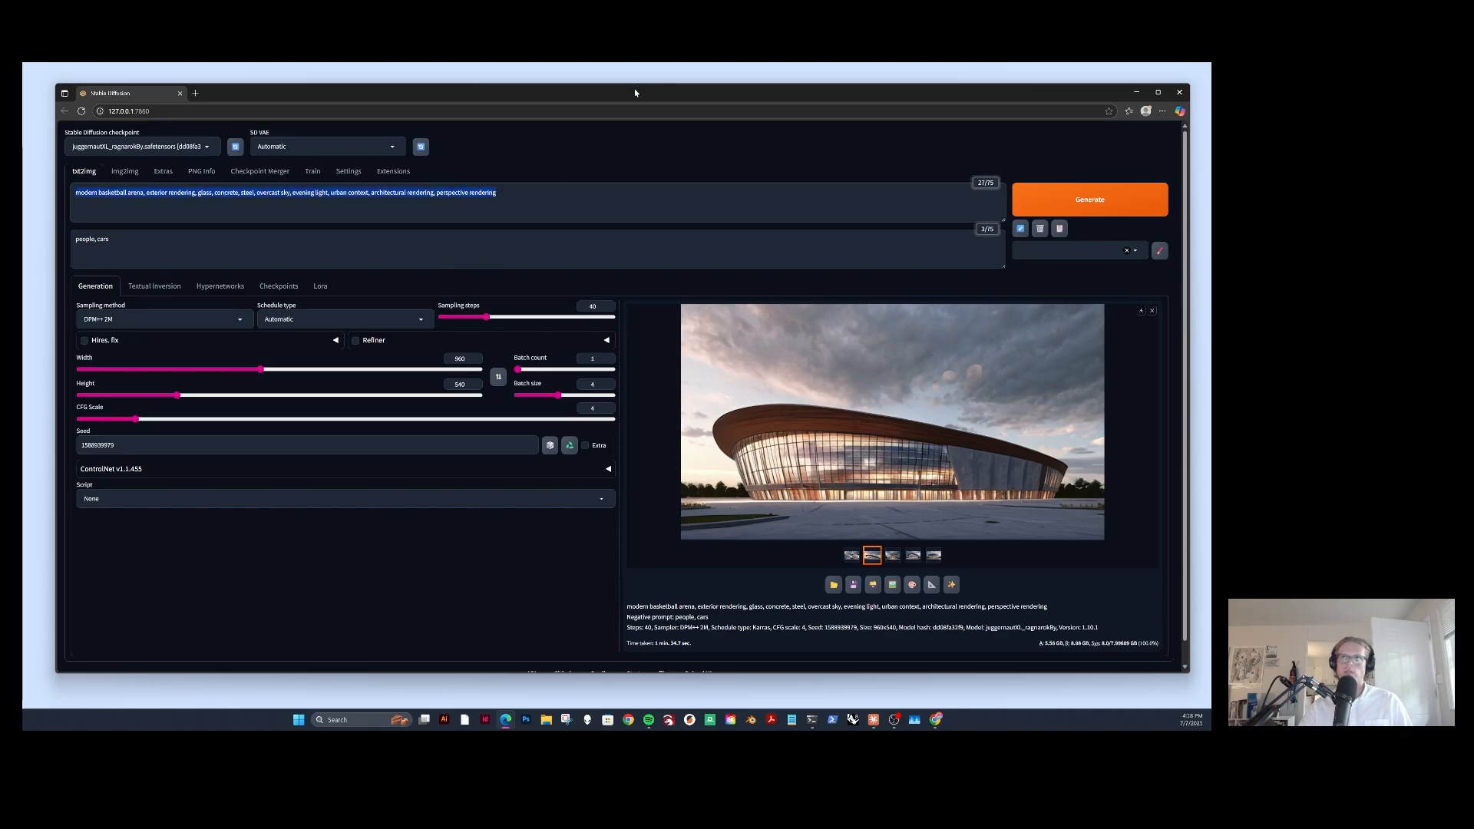
pyautogui.moveTo(634, 89); pyautogui.dragTo(633, 91)
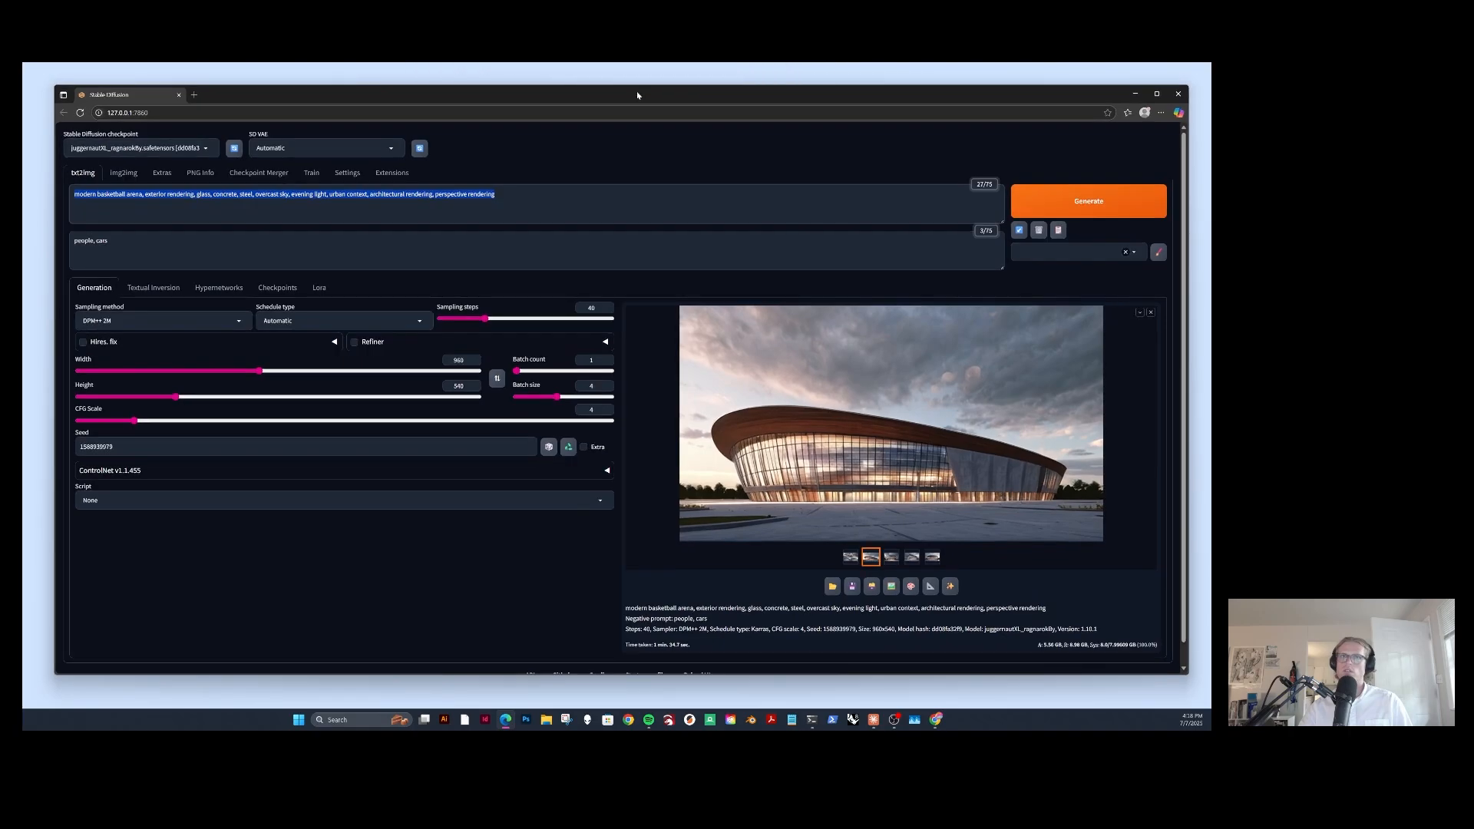
pyautogui.click(547, 196)
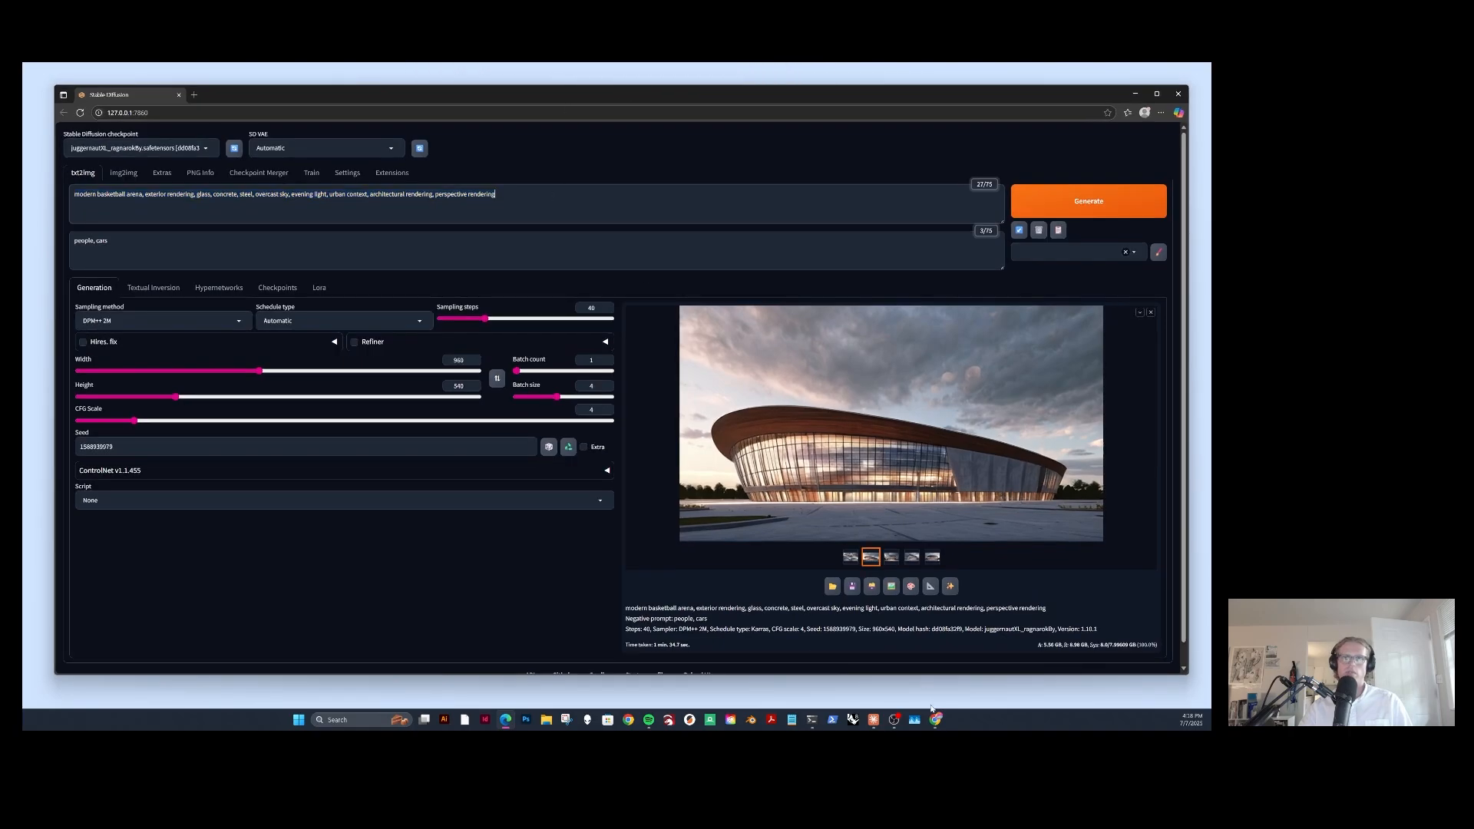
# Open Claude, enlarge its window vertically and place it beside the Stable Diffusion settings
pyautogui.click(874, 720)
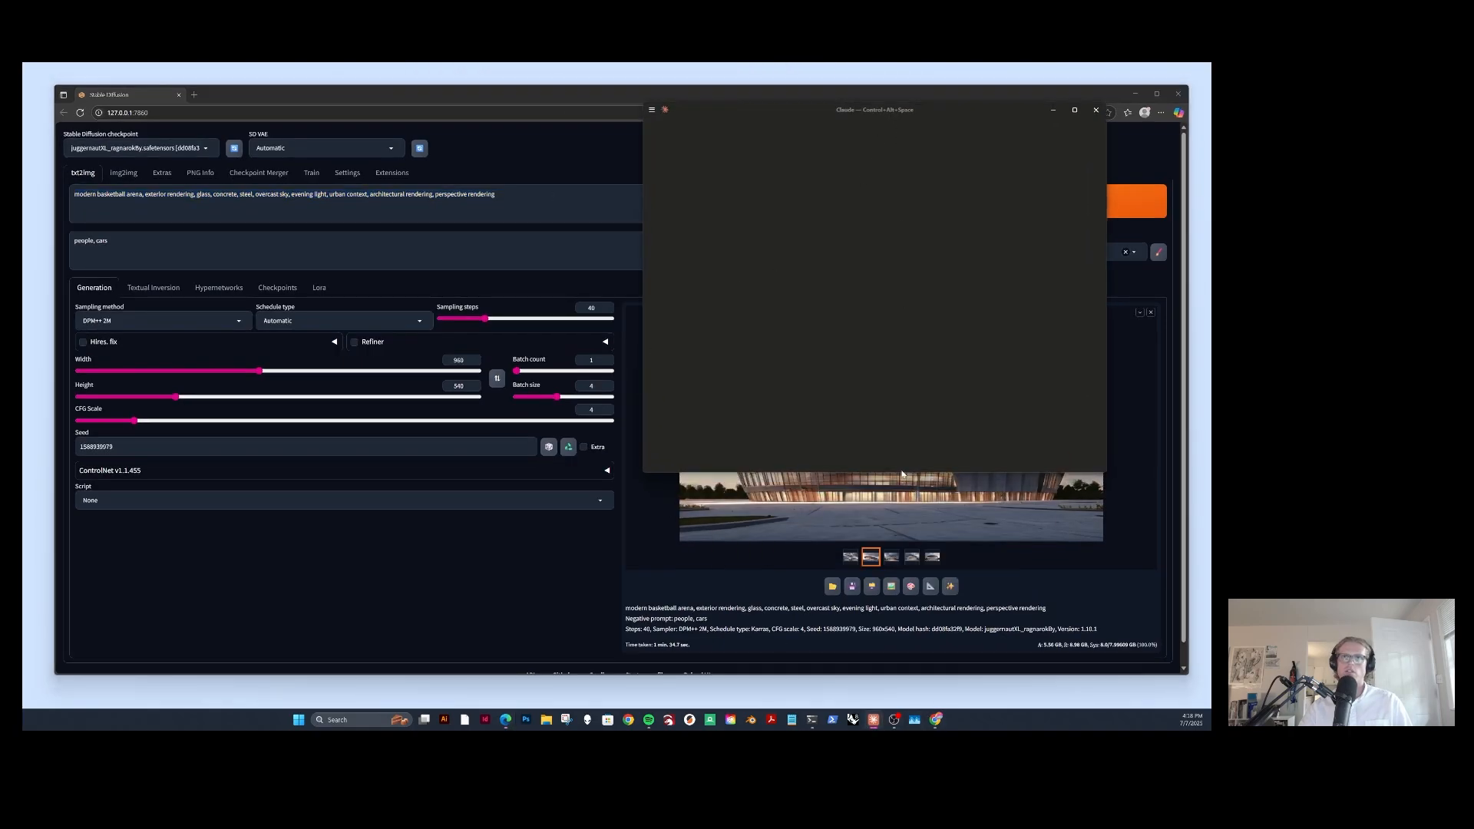
pyautogui.moveTo(902, 472); pyautogui.dragTo(899, 674)
pyautogui.moveTo(930, 111); pyautogui.dragTo(1007, 95)
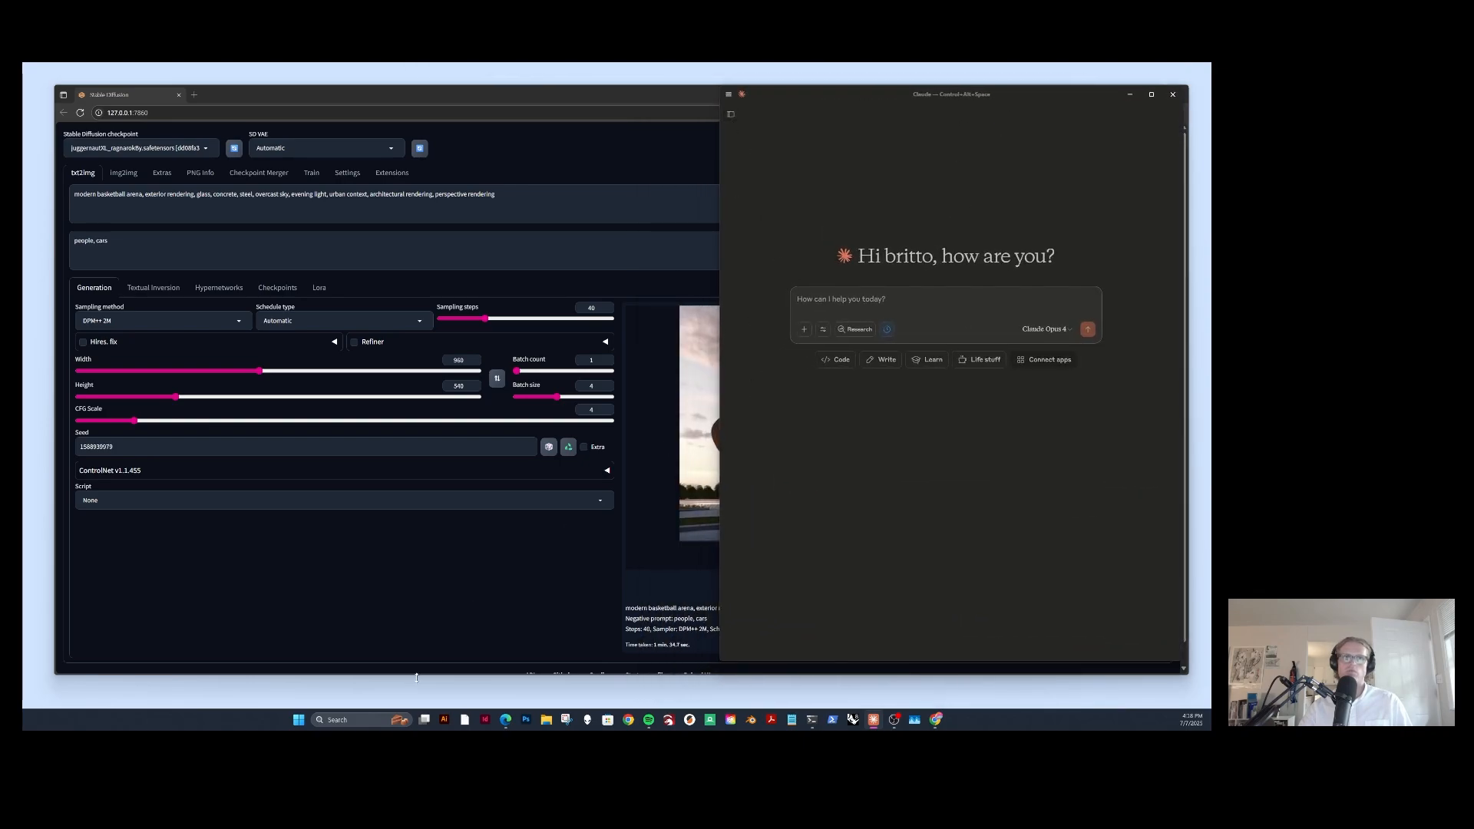
# Switch to Chrome and browse the Divisare Sport Halls collection for a reference building
pyautogui.click(935, 720)
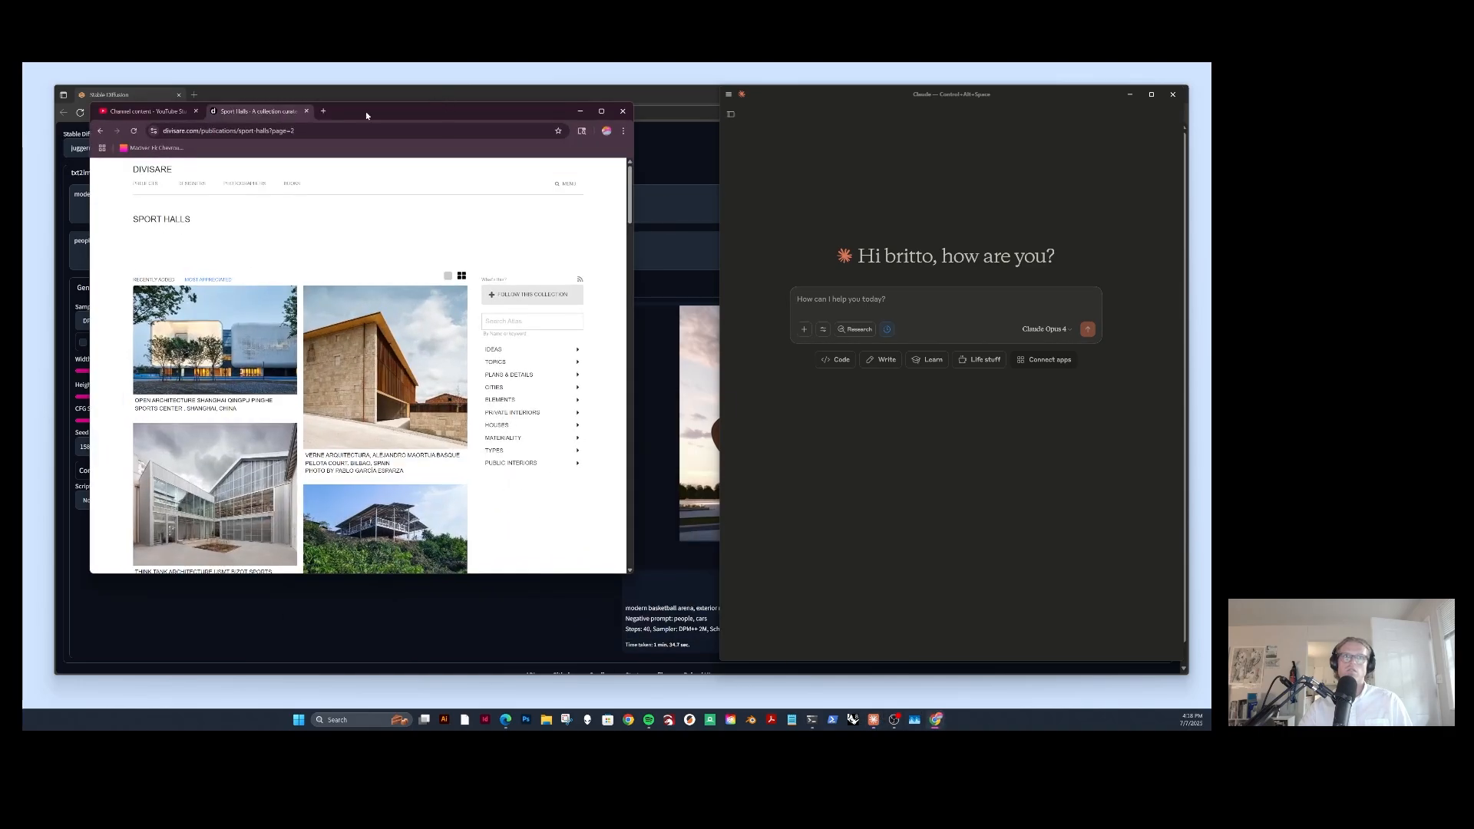
pyautogui.scroll(-10, 448, 379)
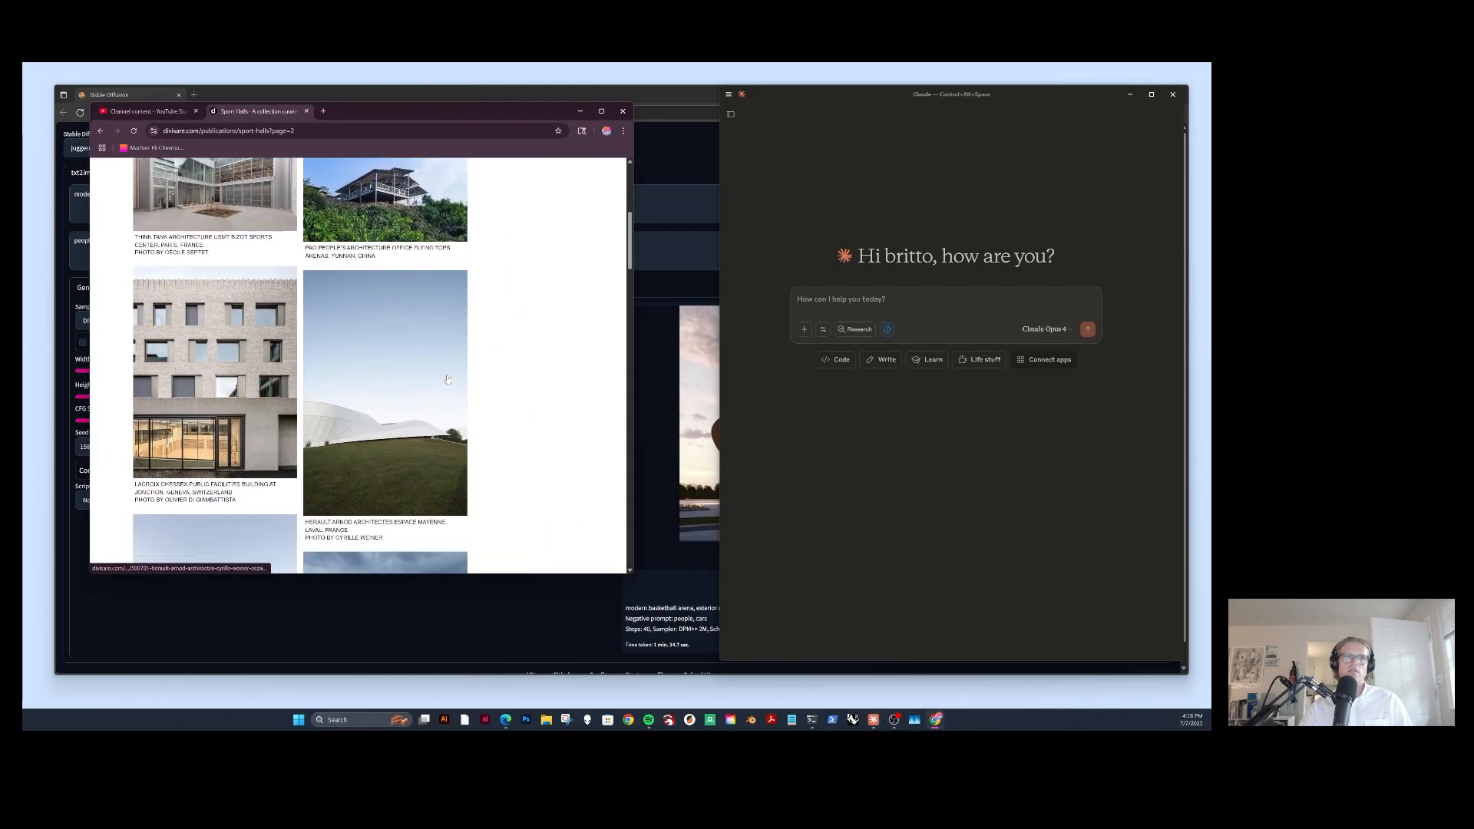
pyautogui.scroll(-1, 448, 380)
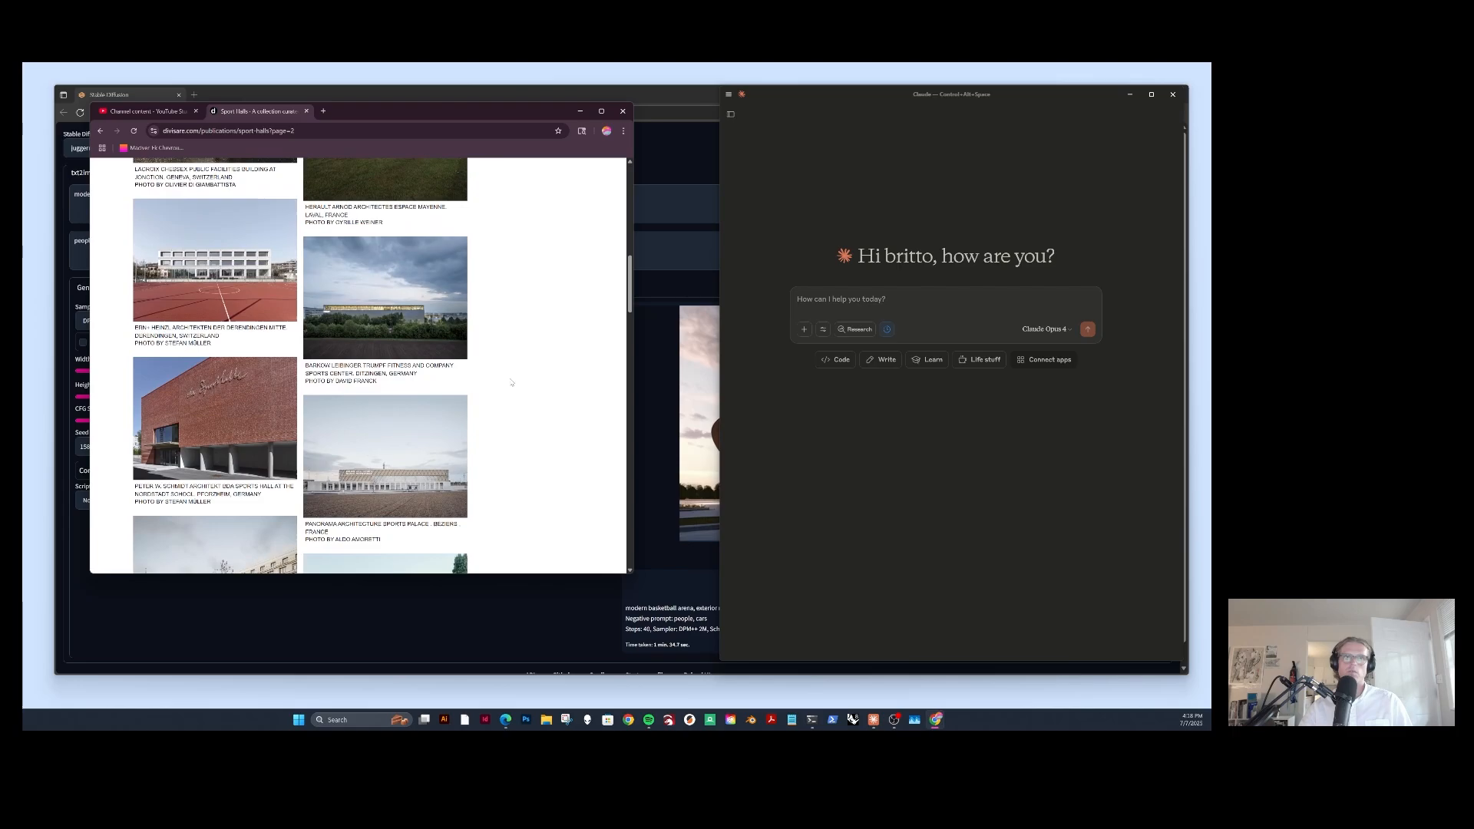
pyautogui.scroll(-3, 514, 376)
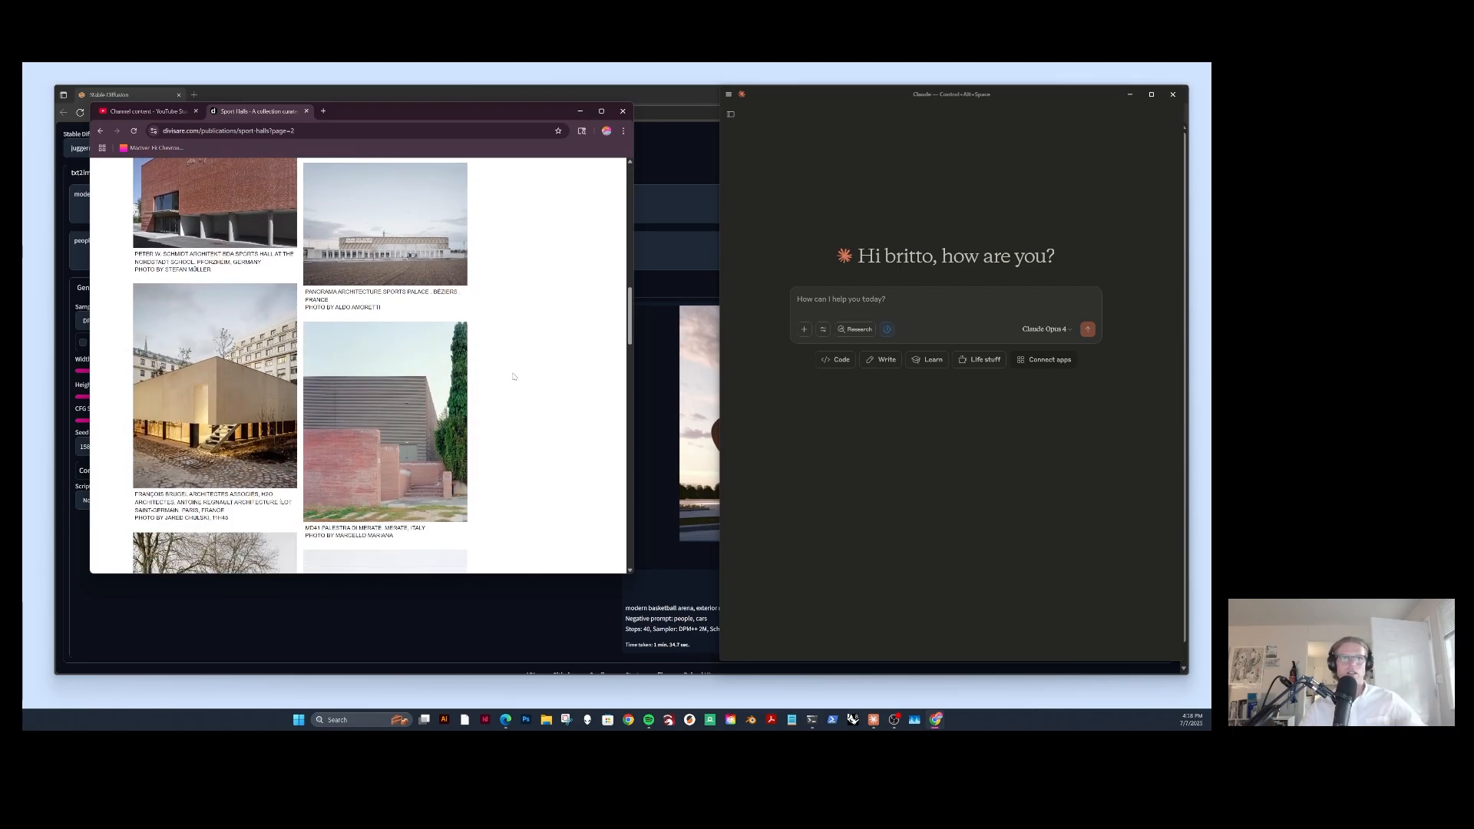
pyautogui.scroll(-2, 514, 376)
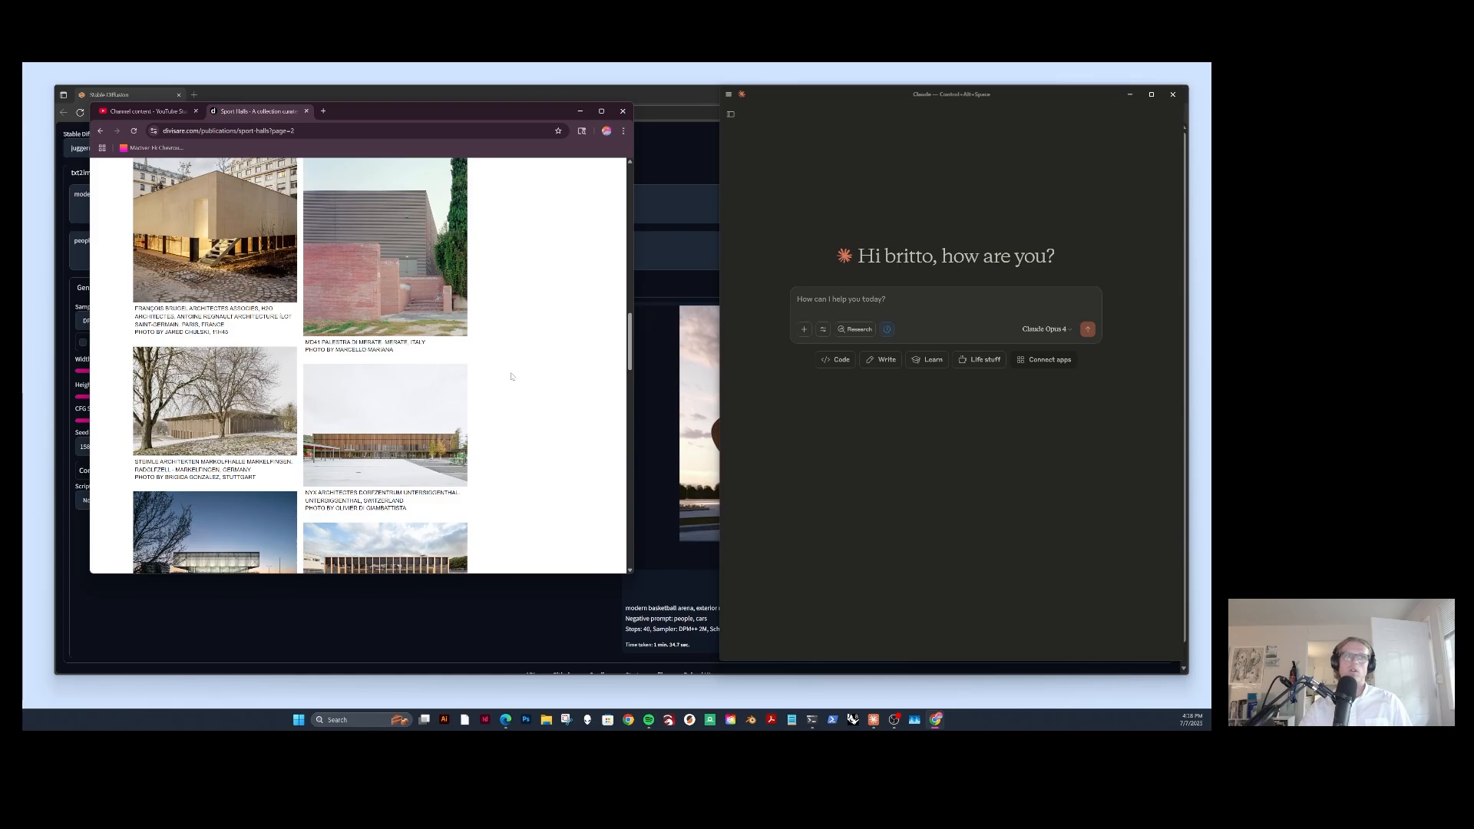
pyautogui.scroll(-4, 511, 377)
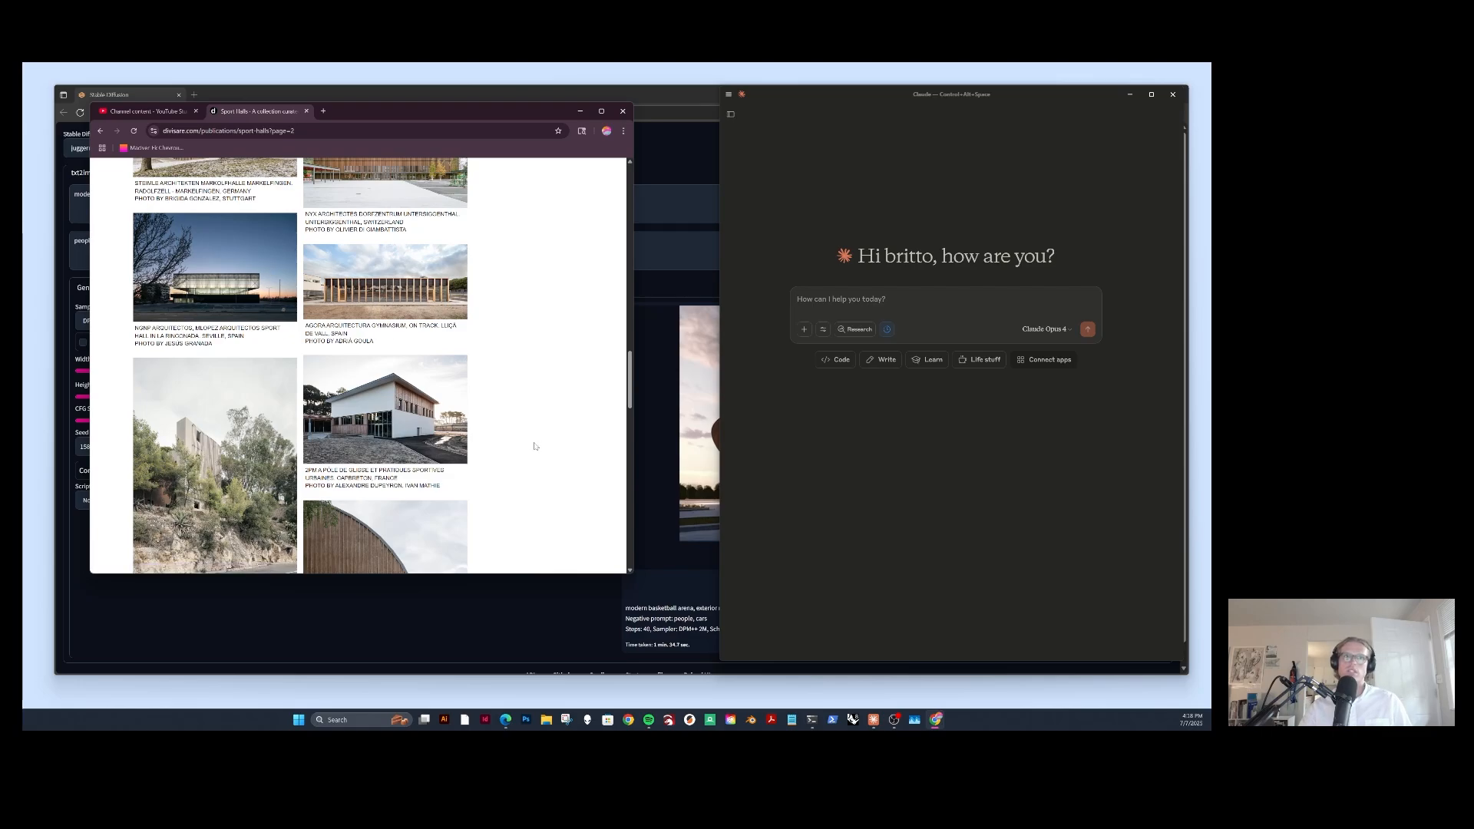
pyautogui.scroll(-3, 491, 445)
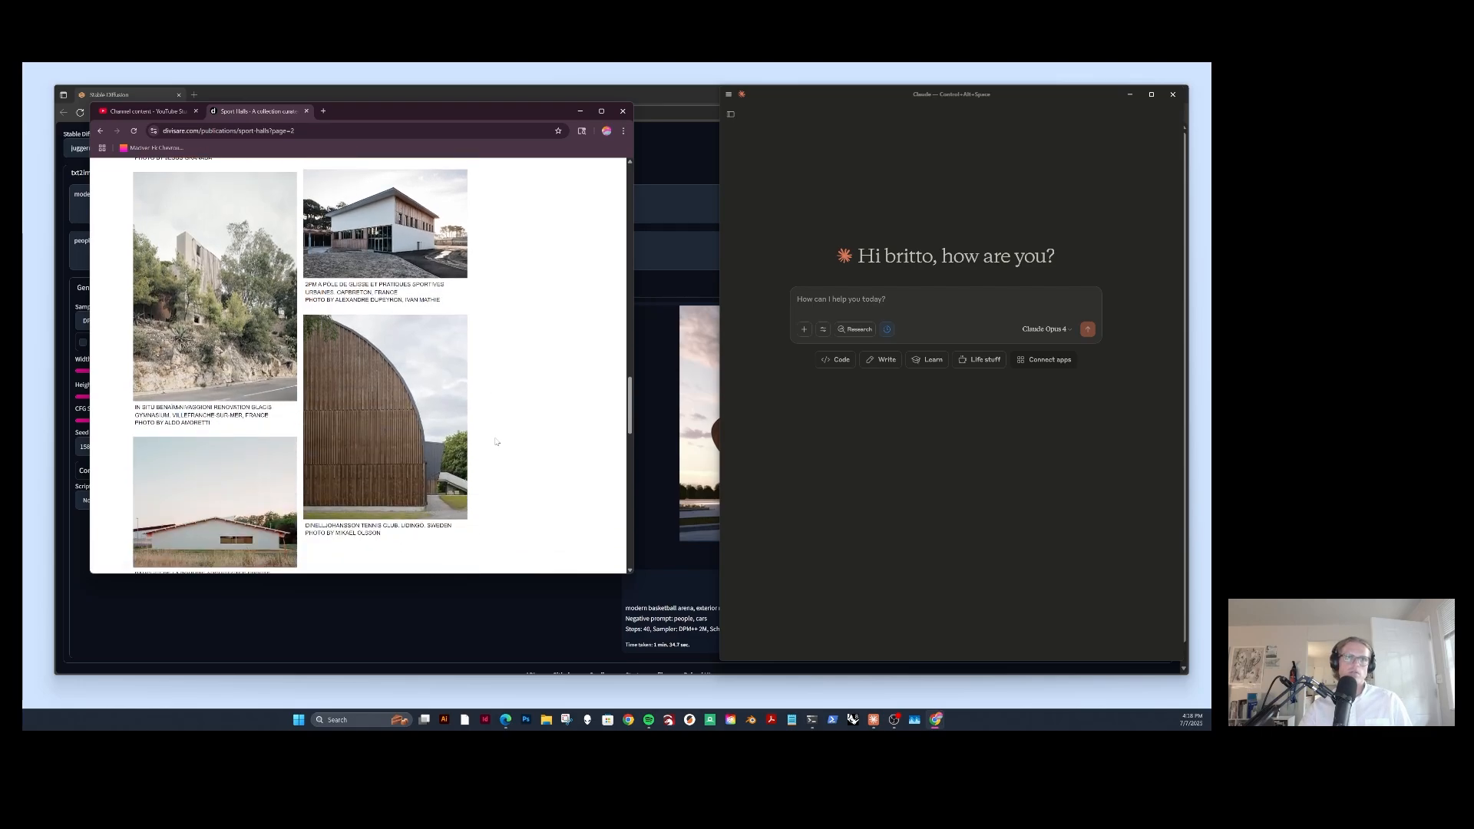
pyautogui.scroll(3, 496, 441)
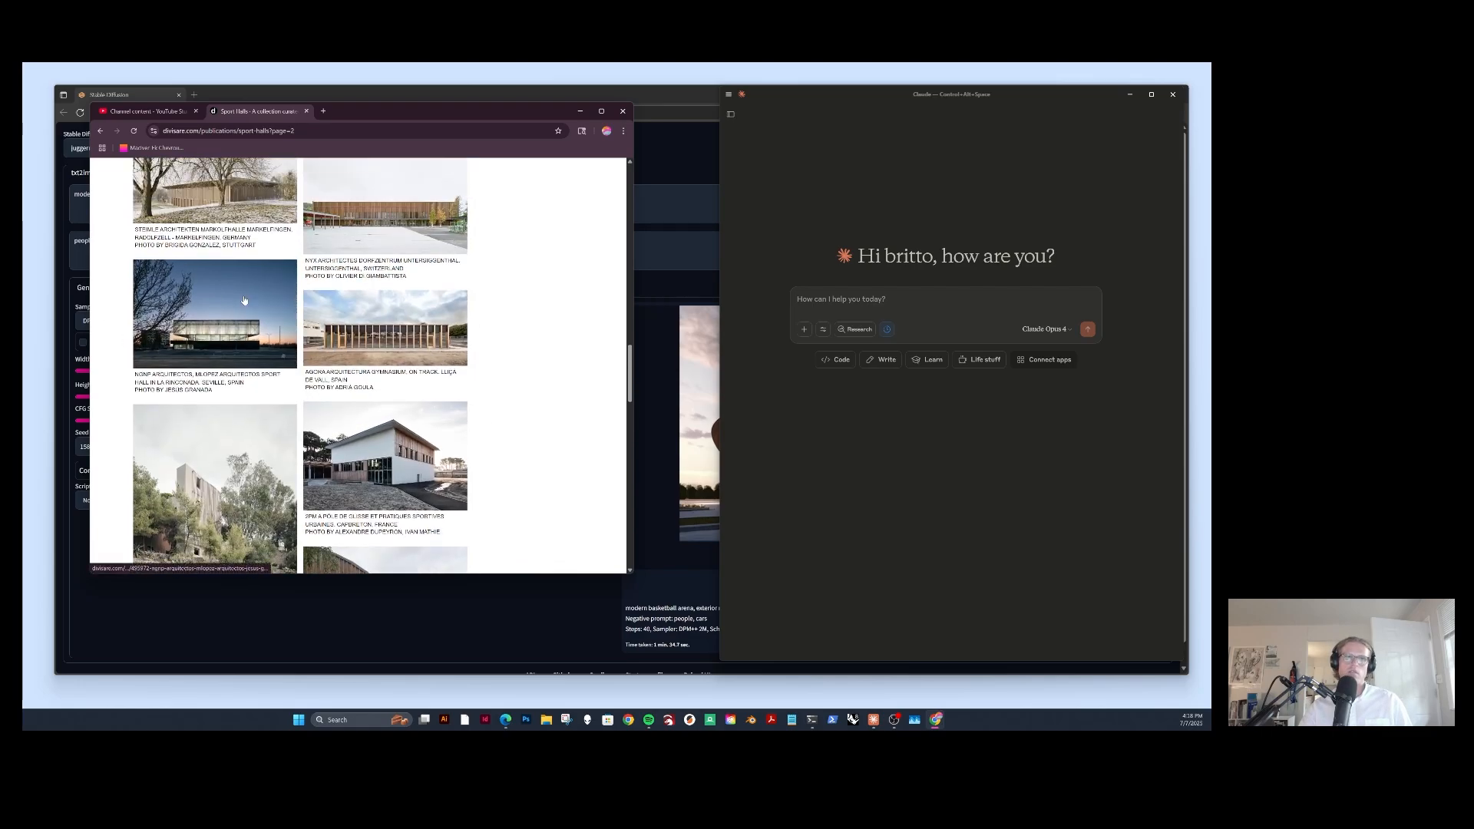
# Open the NGNP Arquitectos project Sport Hall in La Rinconada and look through its exterior and interior photos
pyautogui.click(259, 310)
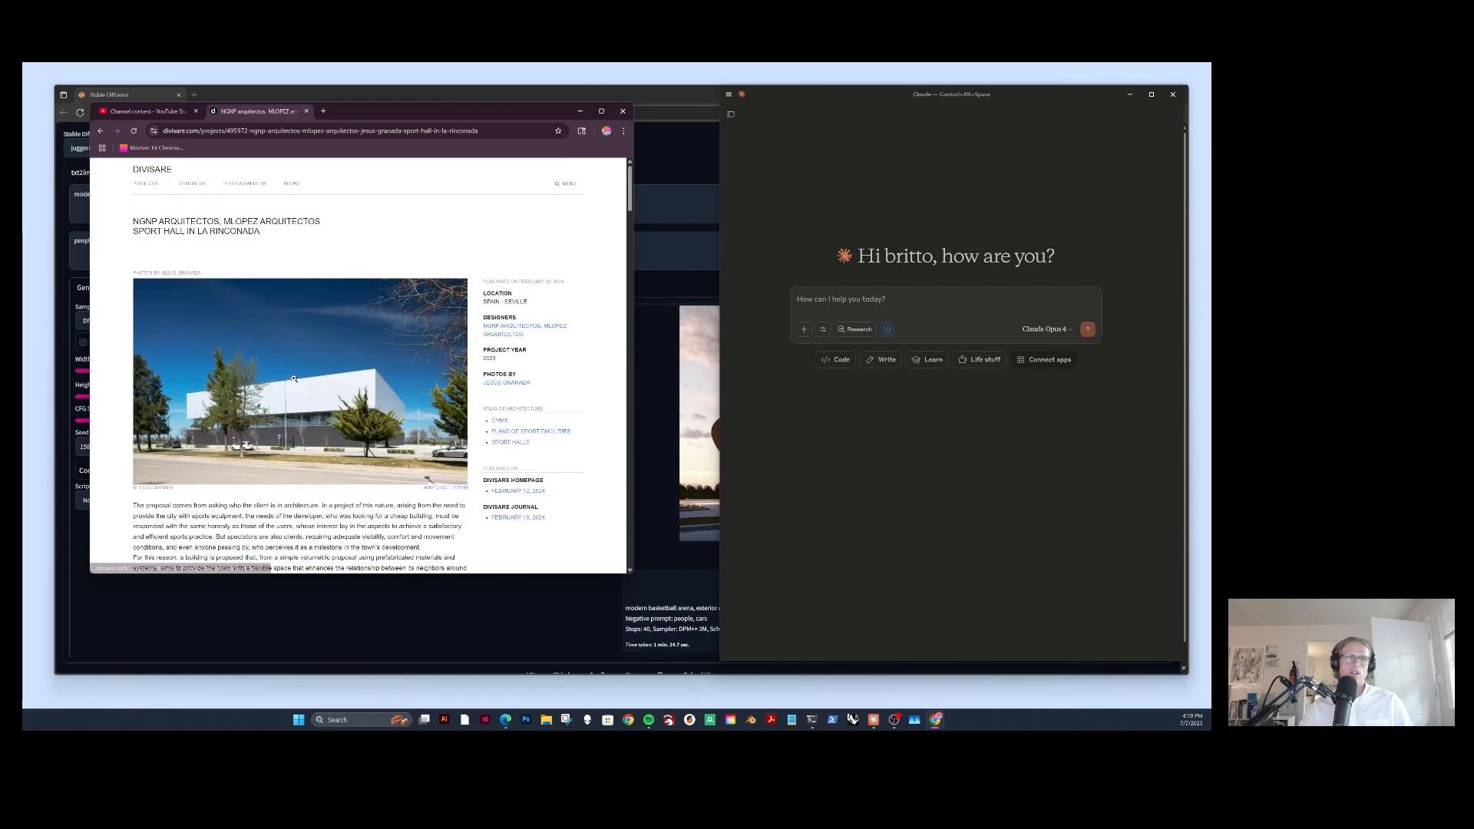
pyautogui.scroll(-1, 293, 378)
pyautogui.scroll(-10, 294, 378)
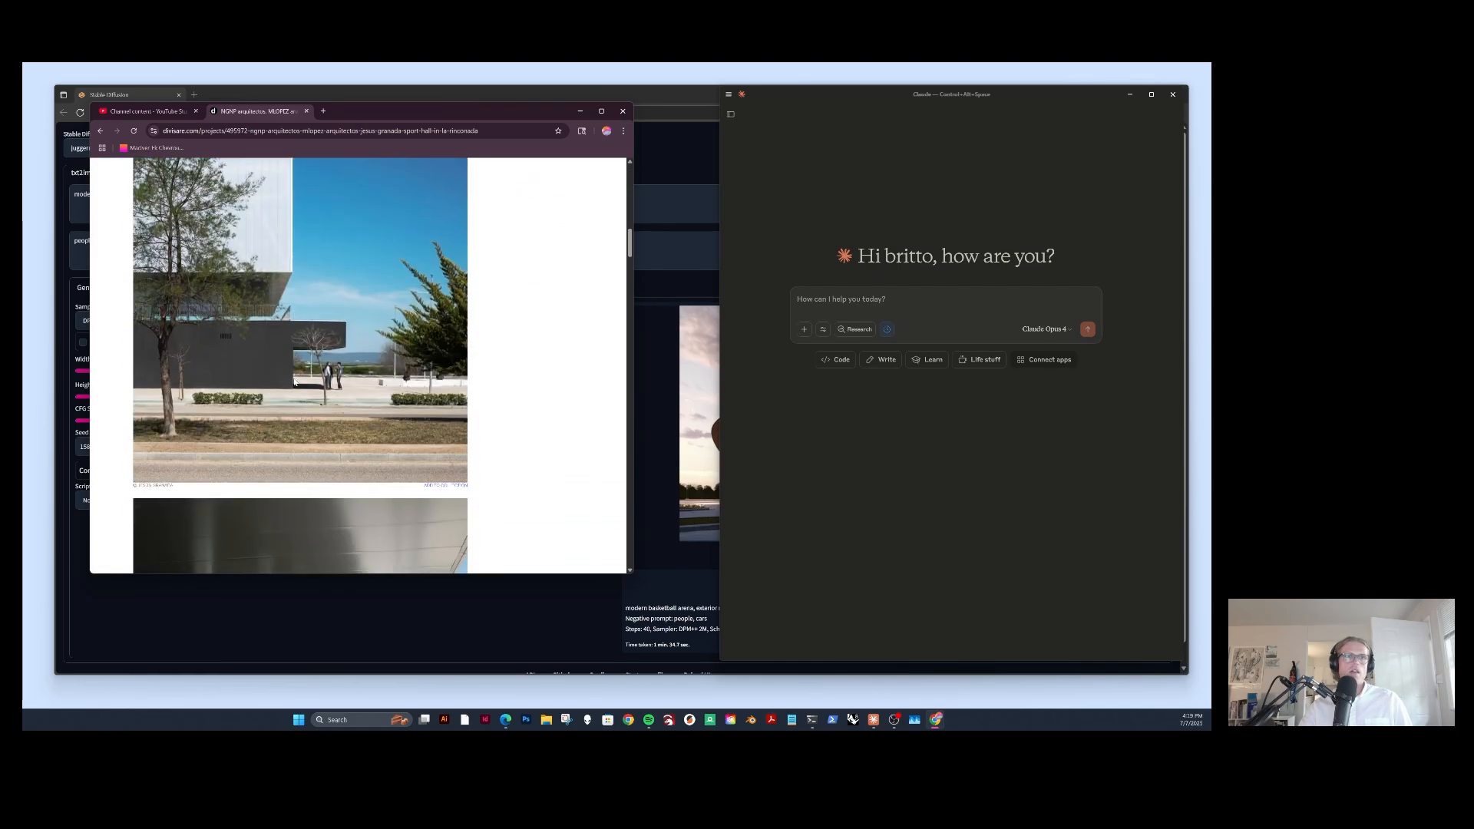
pyautogui.scroll(-10, 293, 380)
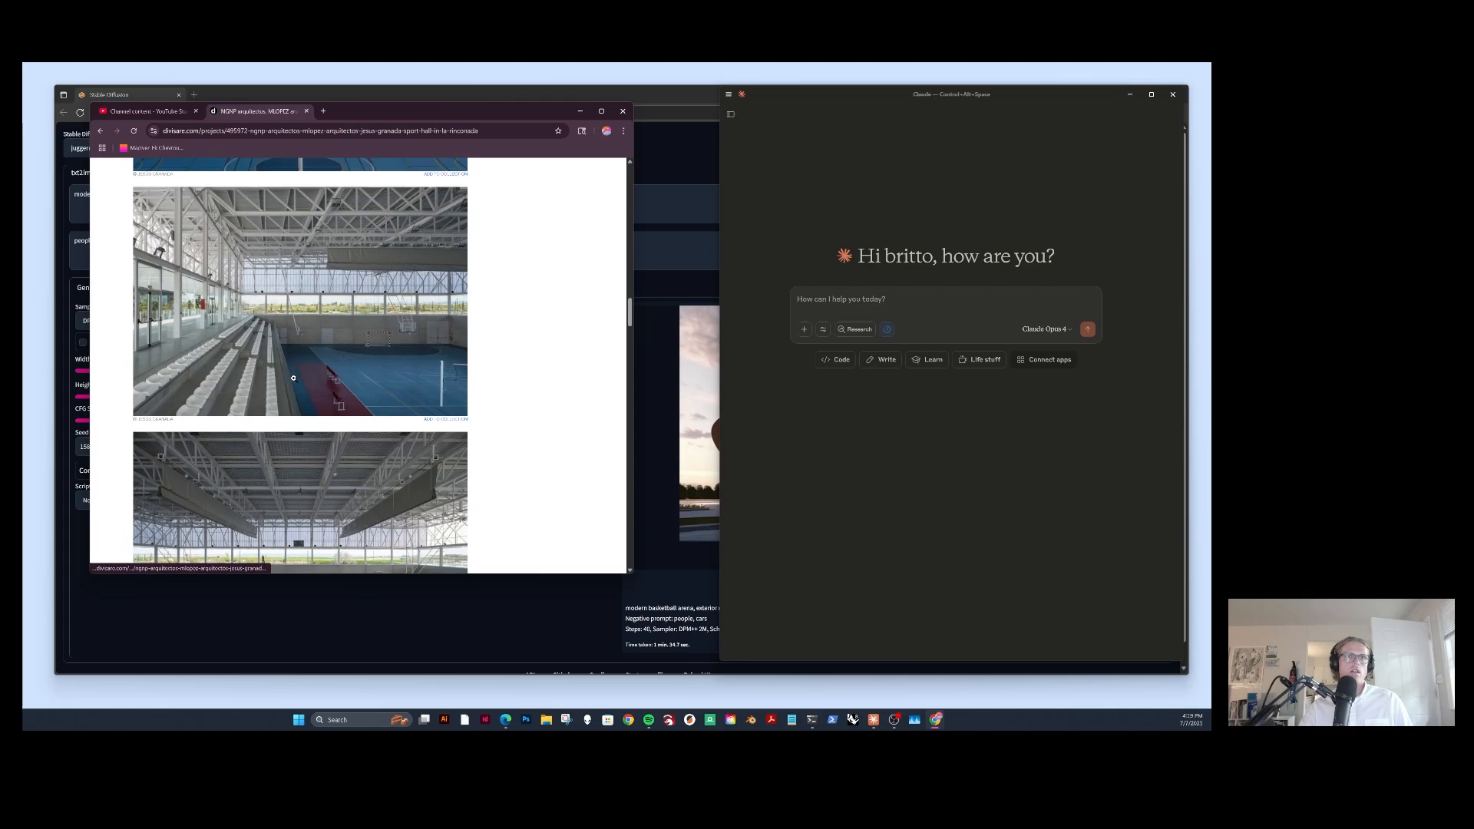
pyautogui.scroll(-10, 293, 378)
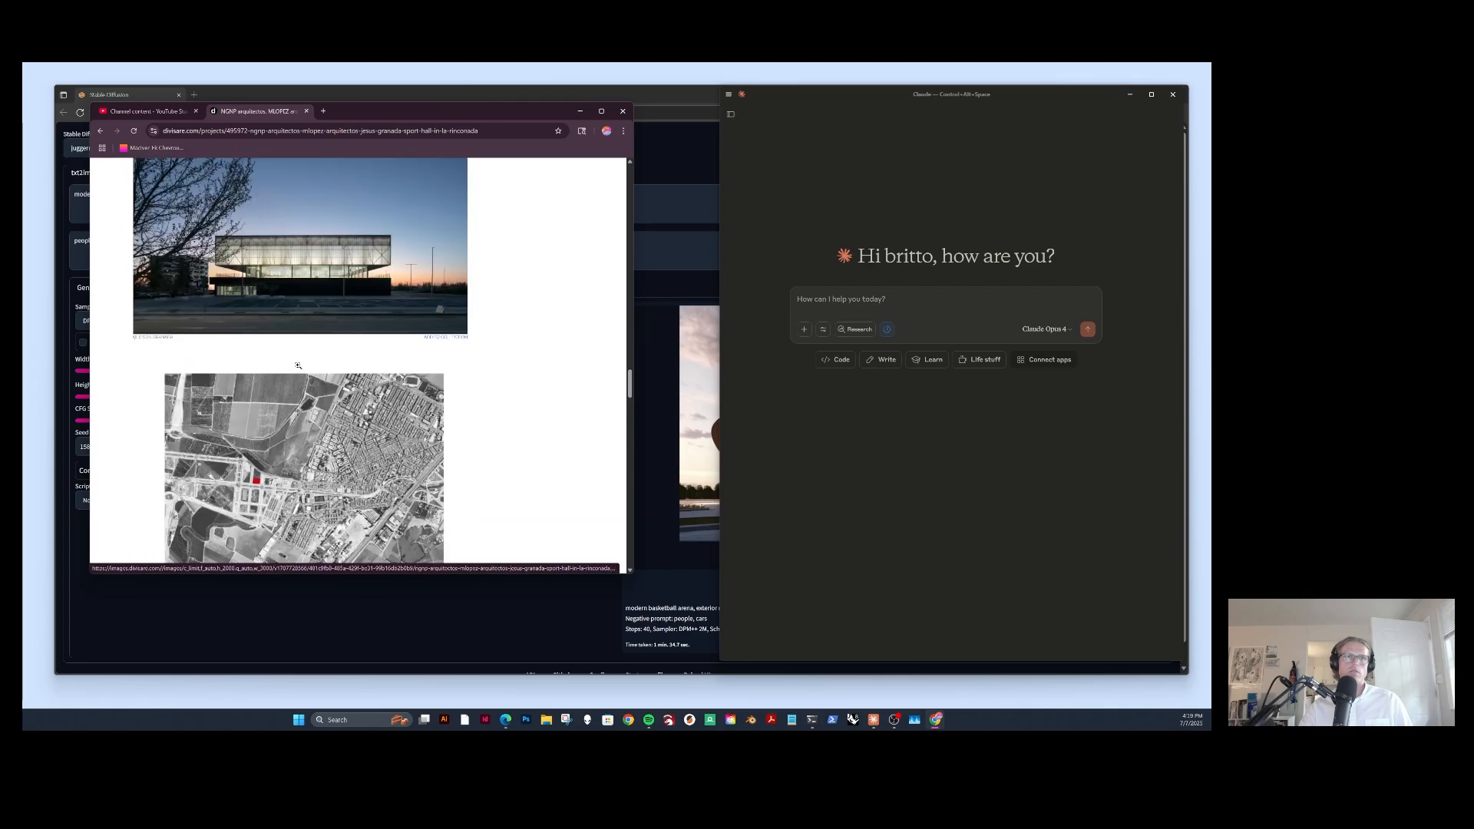
# Copy the dusk exterior photo of the sport hall, attach it to a new Claude message, and minimize the reference browser window
pyautogui.scroll(1, 293, 311)
pyautogui.rightClick(292, 276)
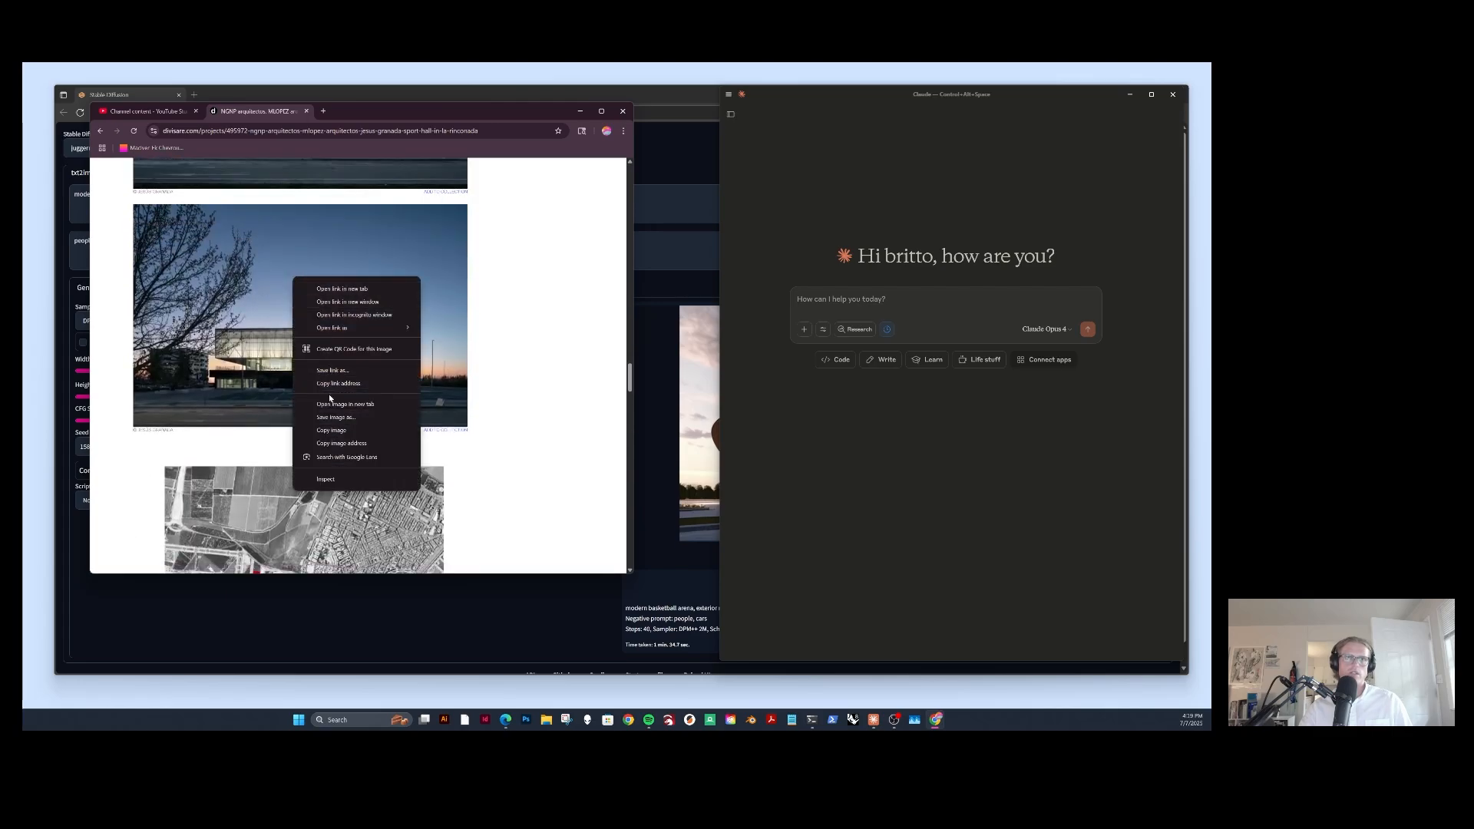
pyautogui.click(332, 430)
pyautogui.click(899, 304)
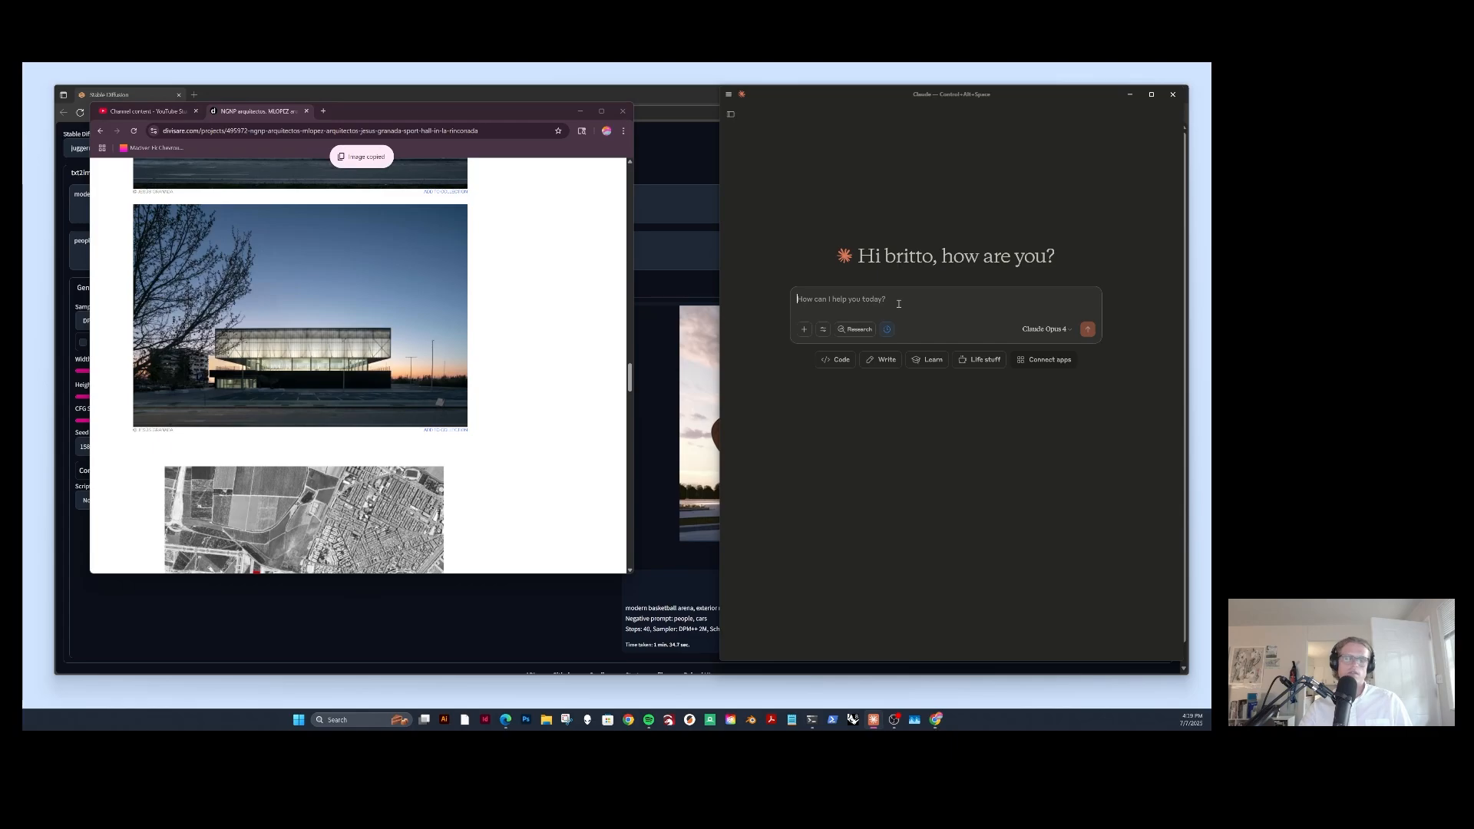
pyautogui.hotkey('ctrl', 'v')
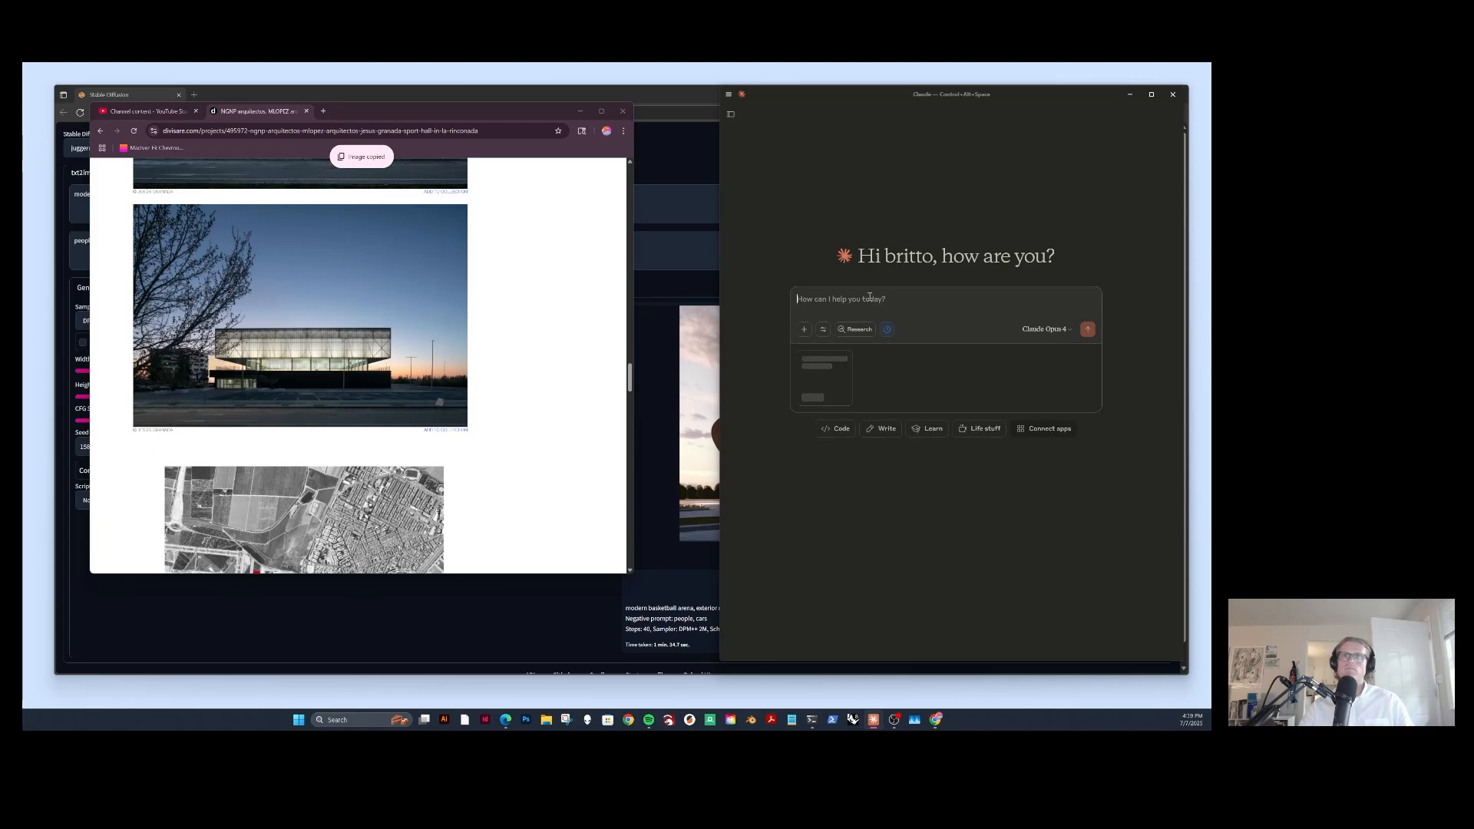
pyautogui.click(581, 112)
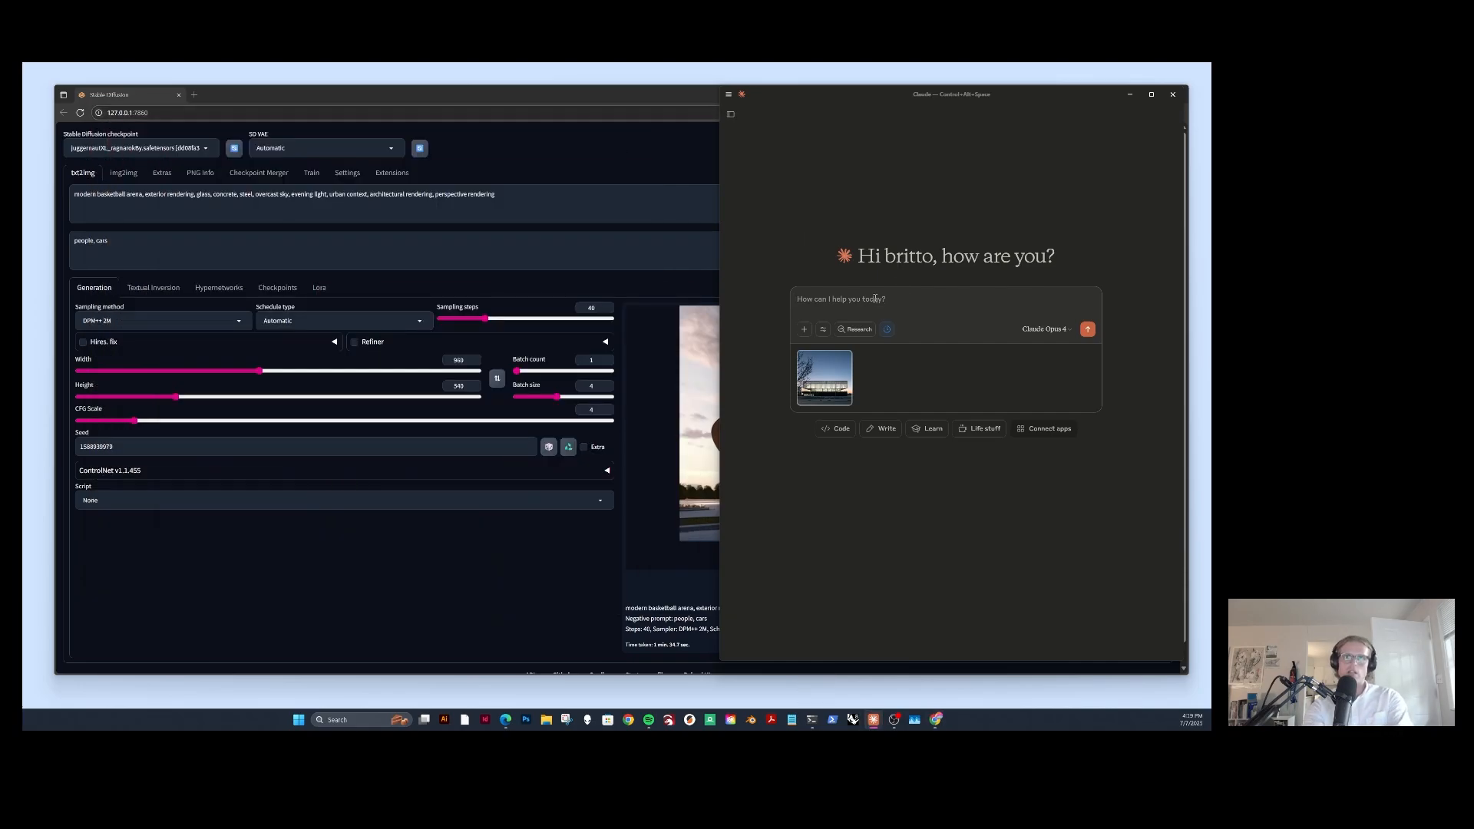
# Ask Claude for a stable diffusion prompt to generate images like this for a modern basketball arena architectural rendering
pyautogui.write('give')
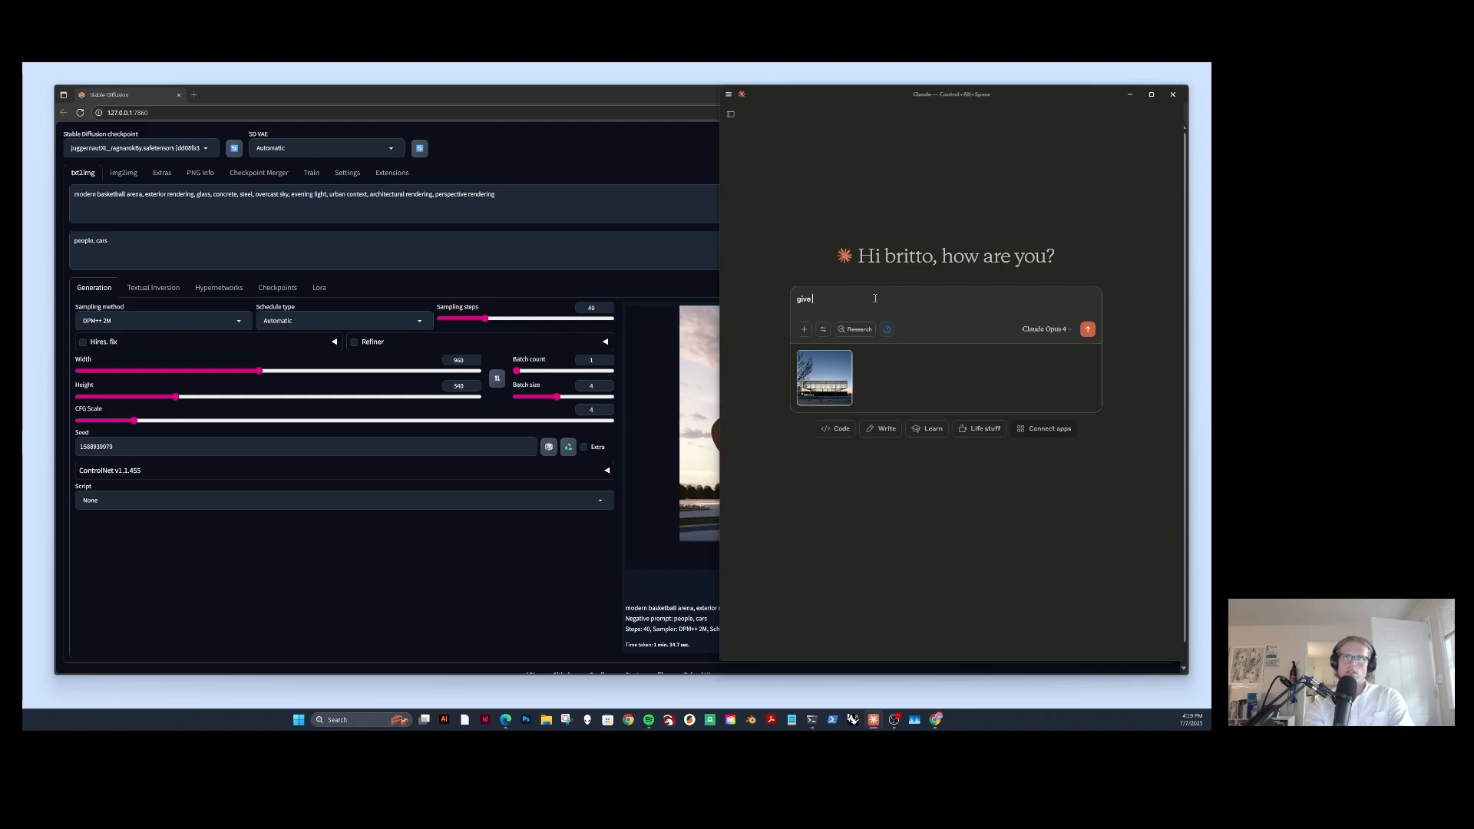
pyautogui.write(' me a stable diffusion prompt to generate images like this fo')
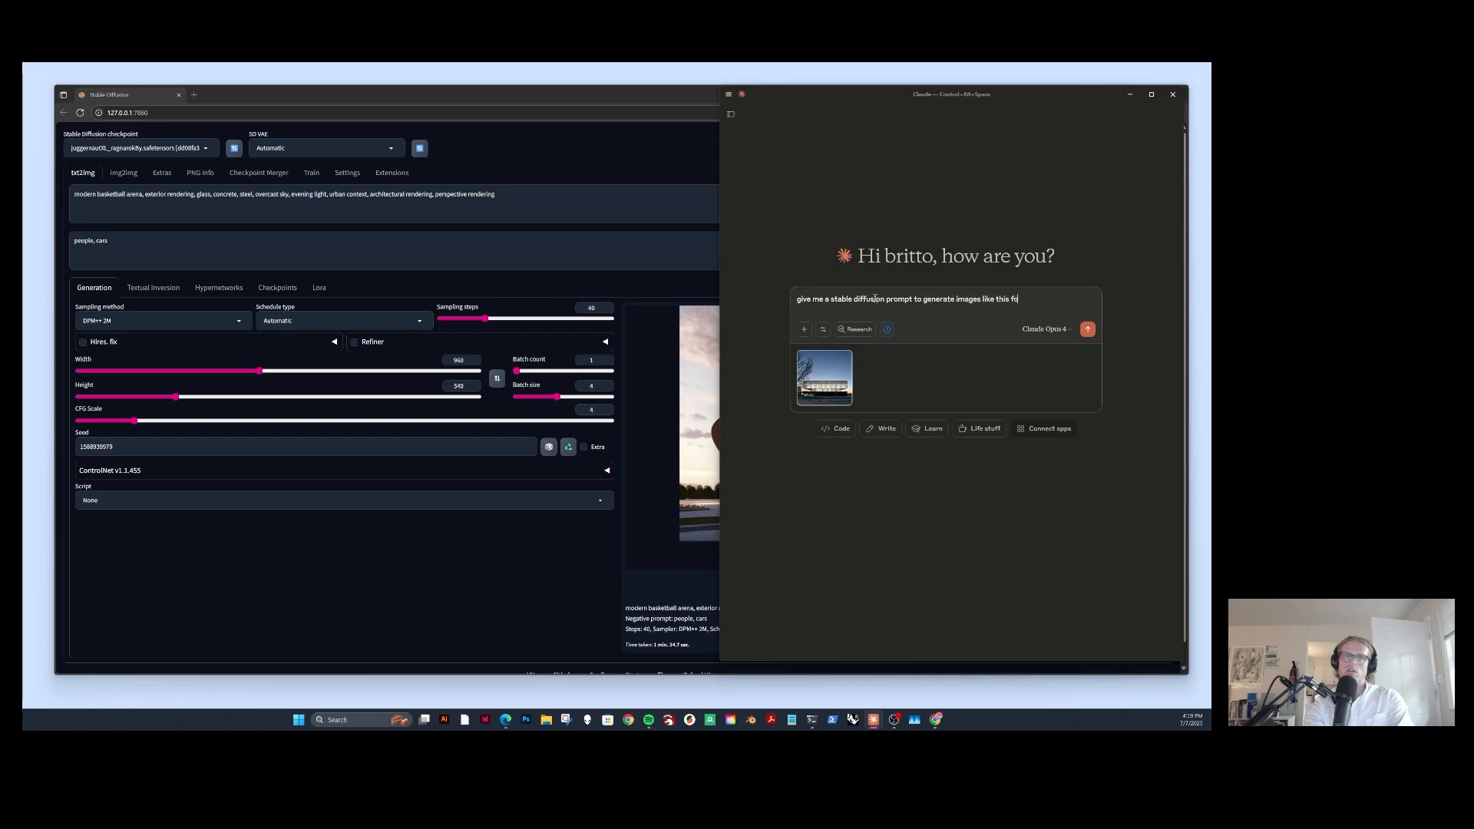
pyautogui.write('r a modern basketball arena archtiectural rendering')
pyautogui.press('Return')
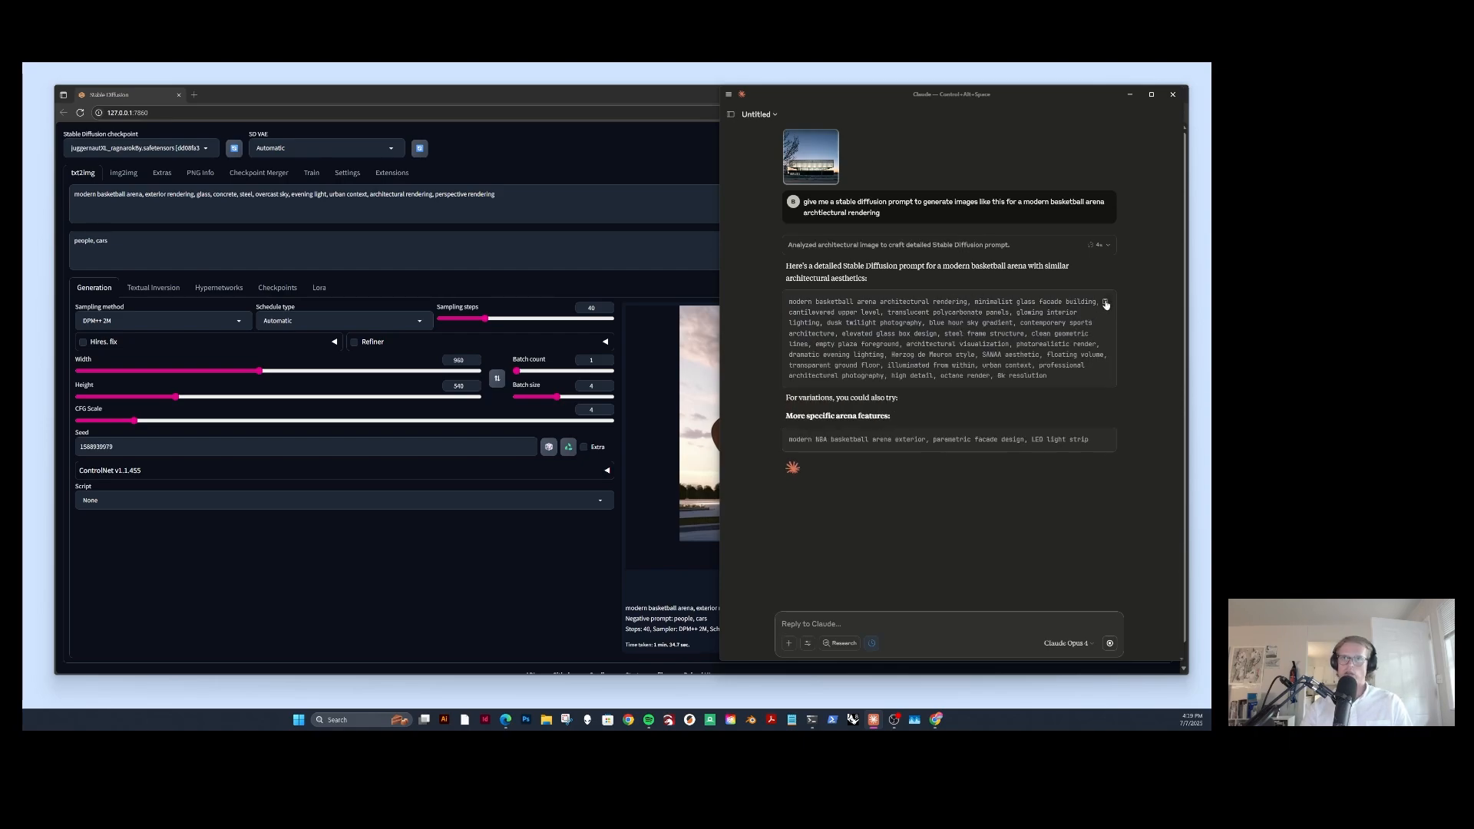
# Replace the Stable Diffusion prompt with the first detailed prompt from Claude's reply, describing a minimalist glass facade building with cantilevered upper level
pyautogui.click(331, 212)
pyautogui.hotkey('ctrl', 'a')
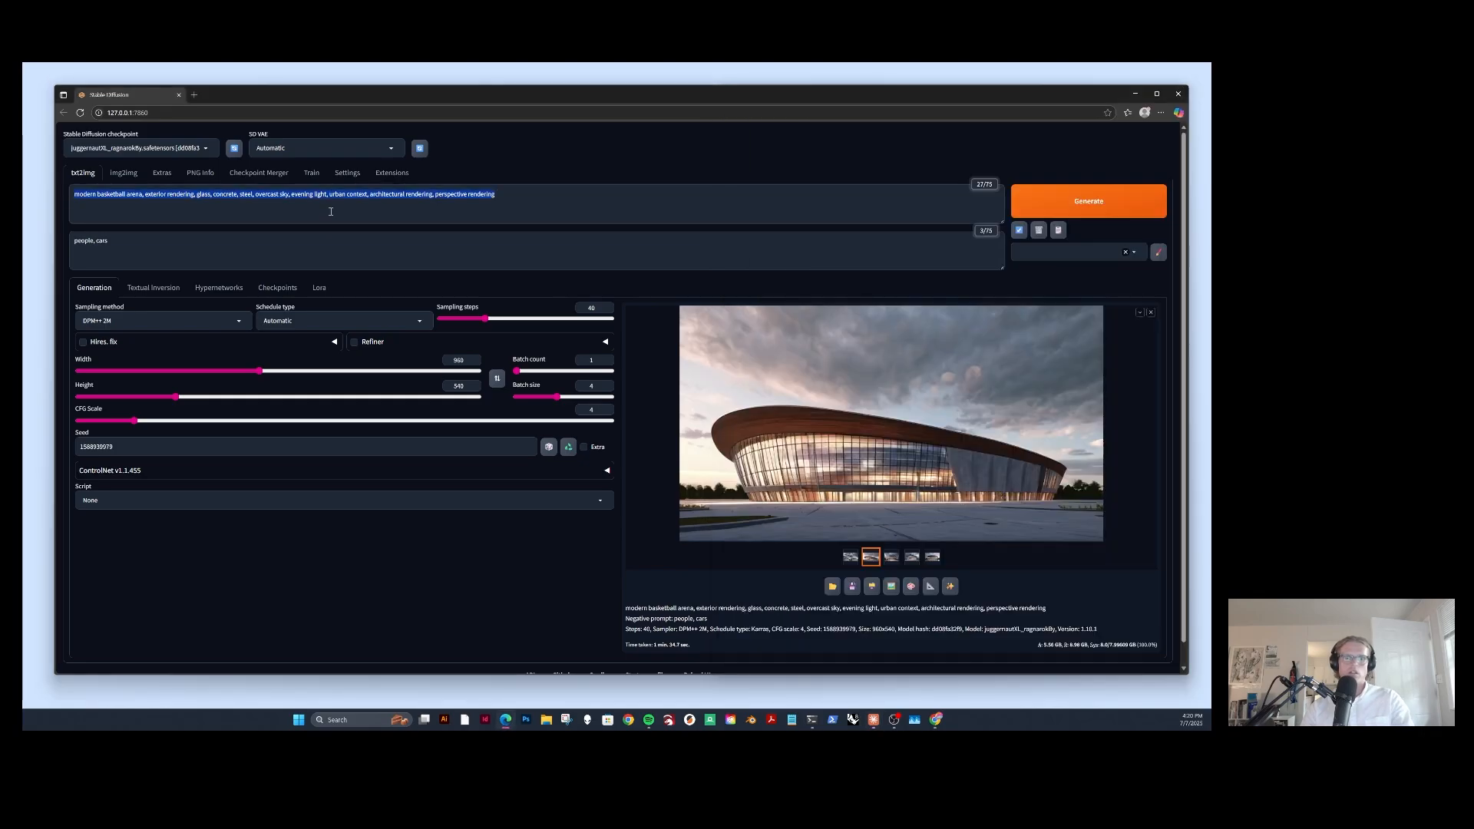
pyautogui.click(513, 198)
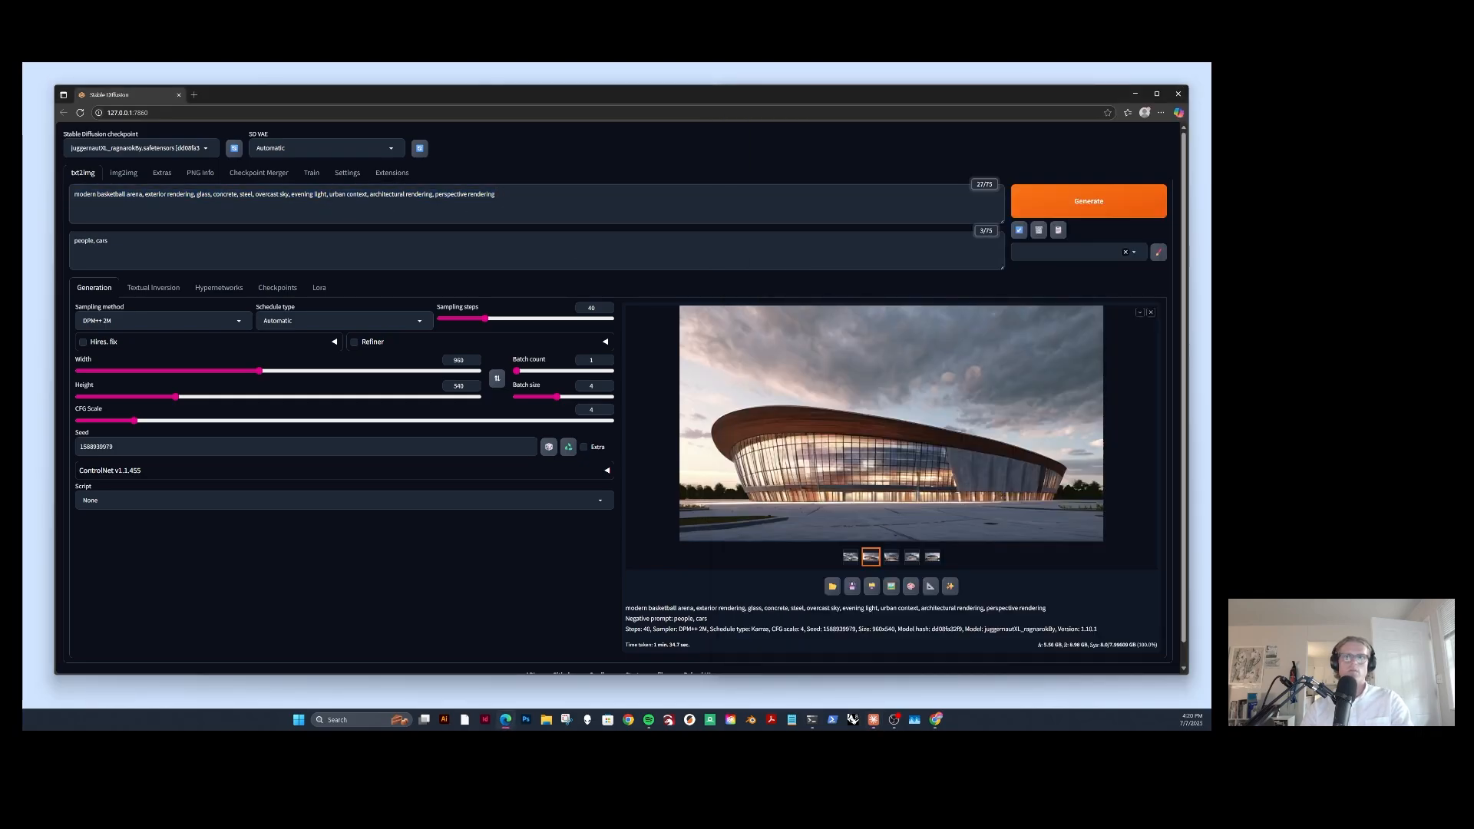
pyautogui.click(874, 720)
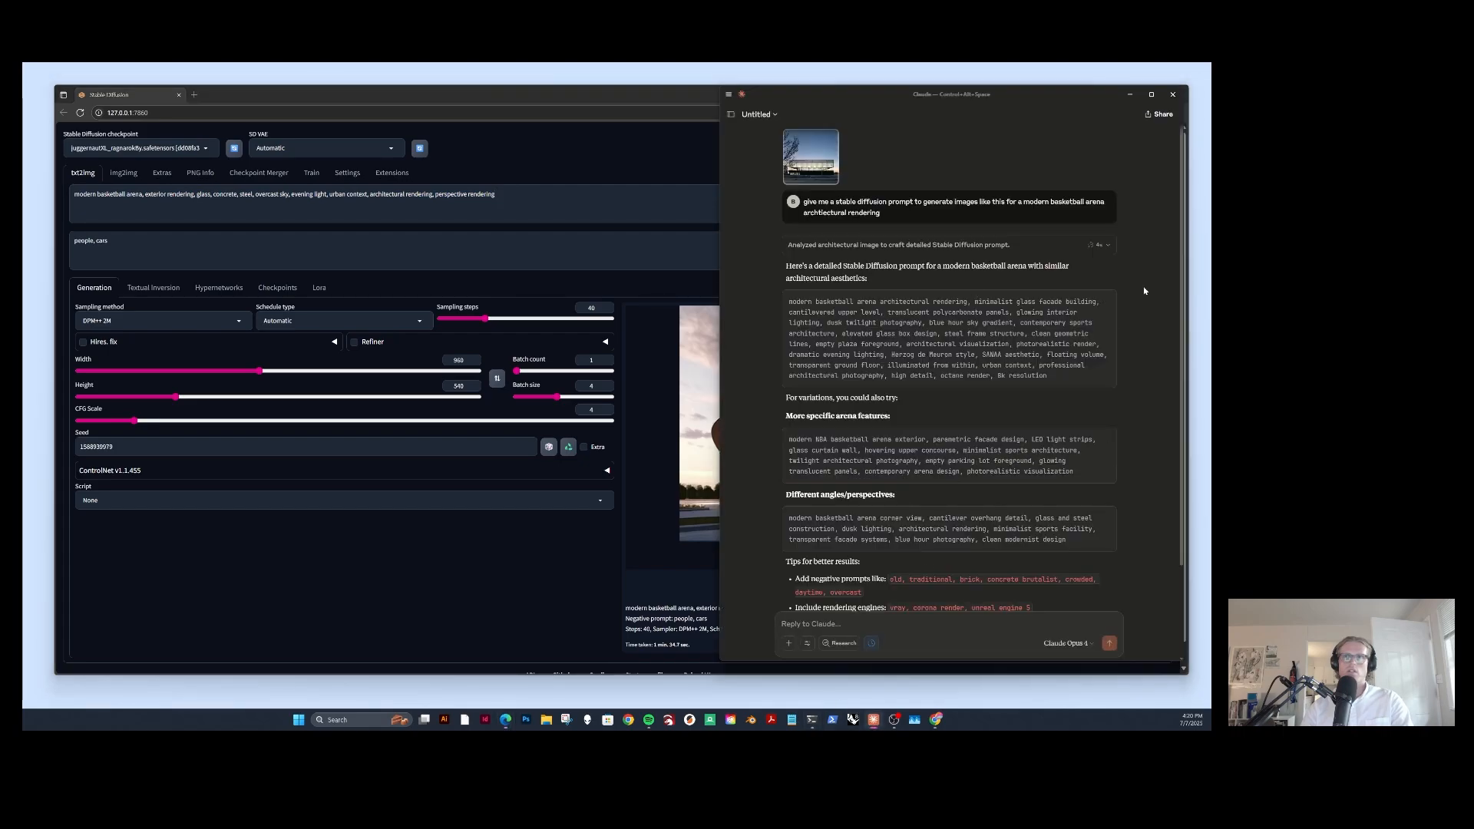
pyautogui.click(1106, 302)
pyautogui.moveTo(532, 198); pyautogui.dragTo(81, 187)
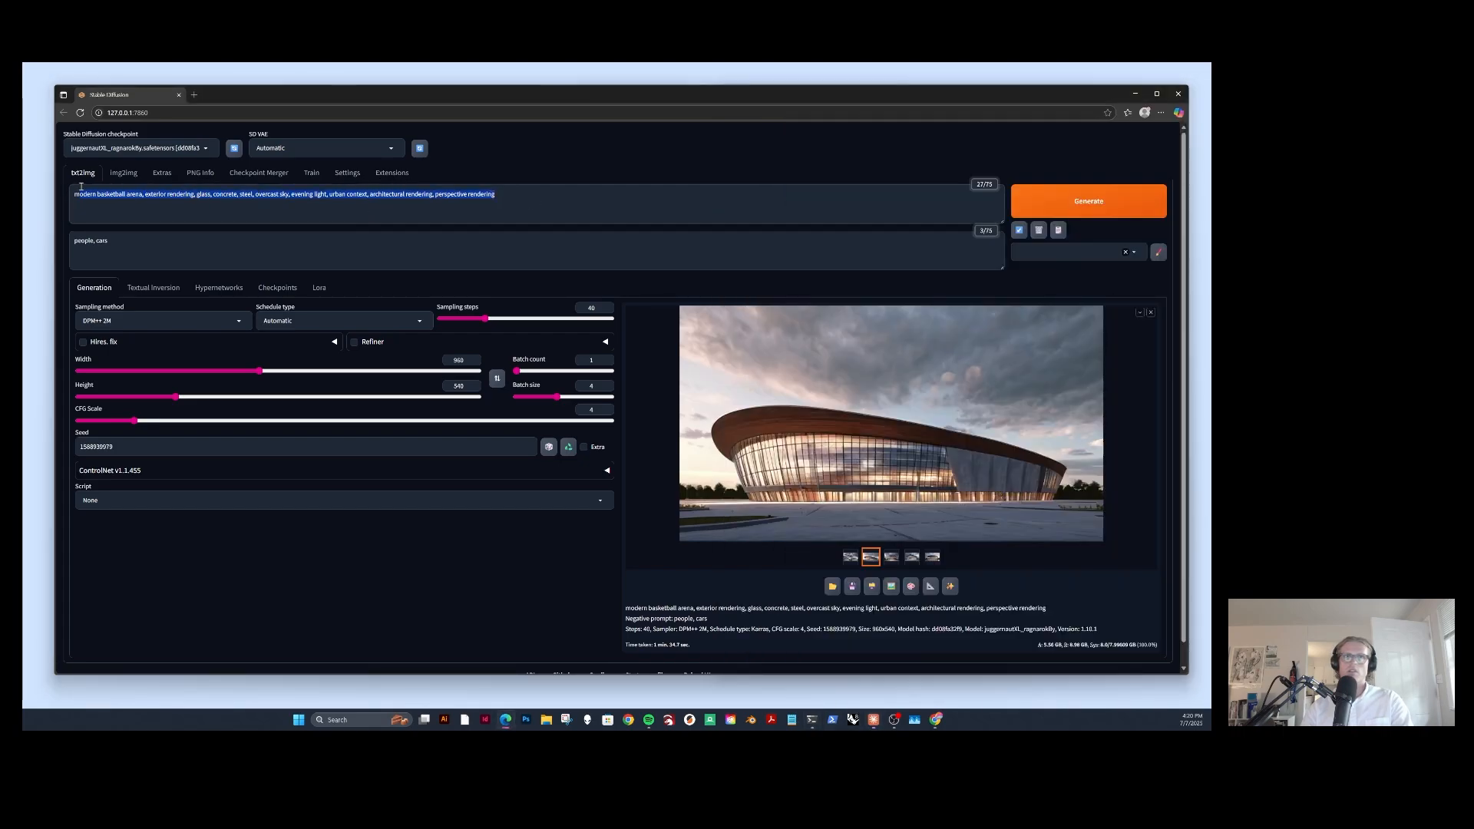
pyautogui.hotkey('ctrl', 'v')
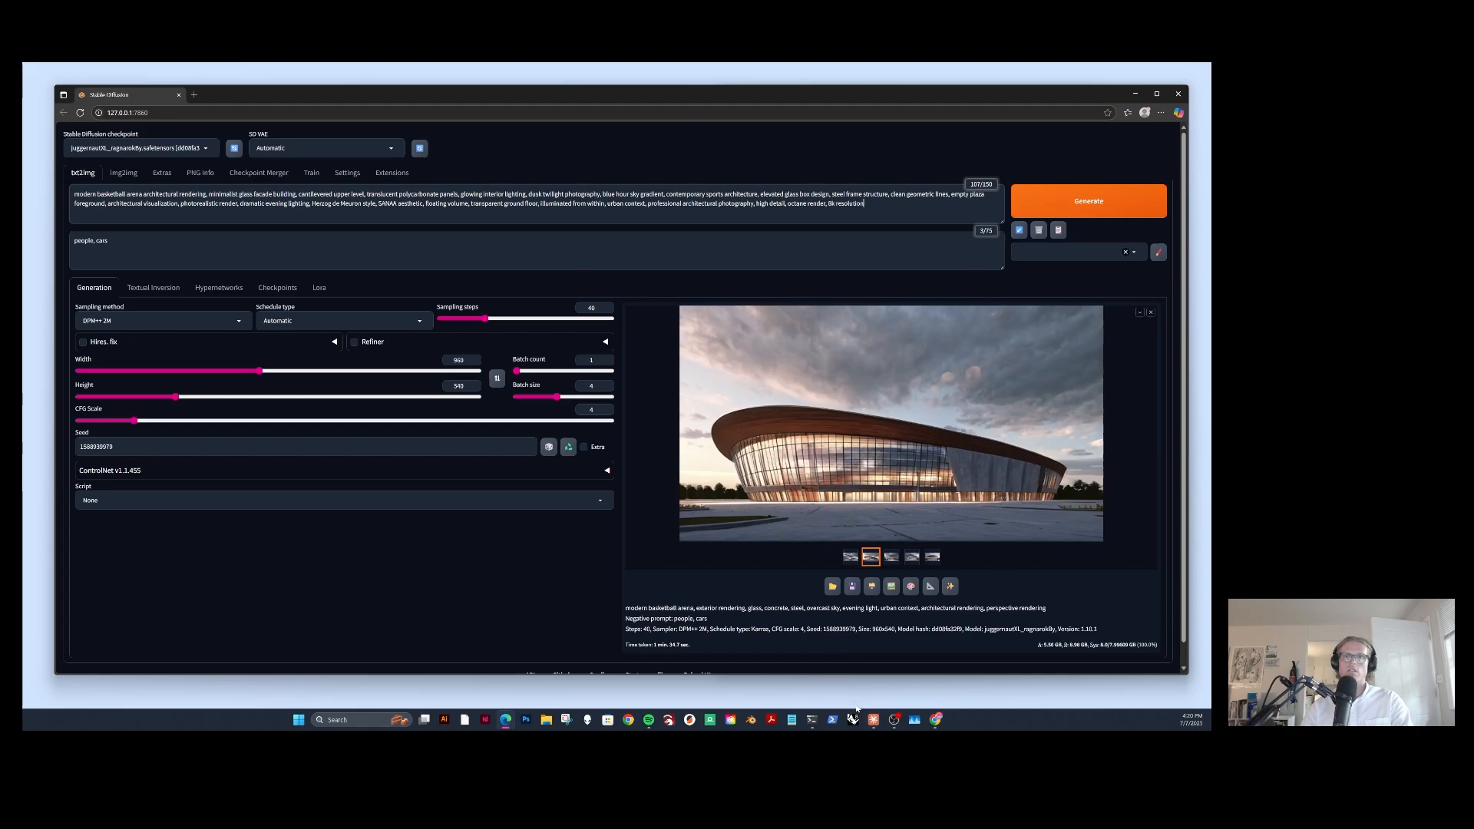
pyautogui.click(873, 721)
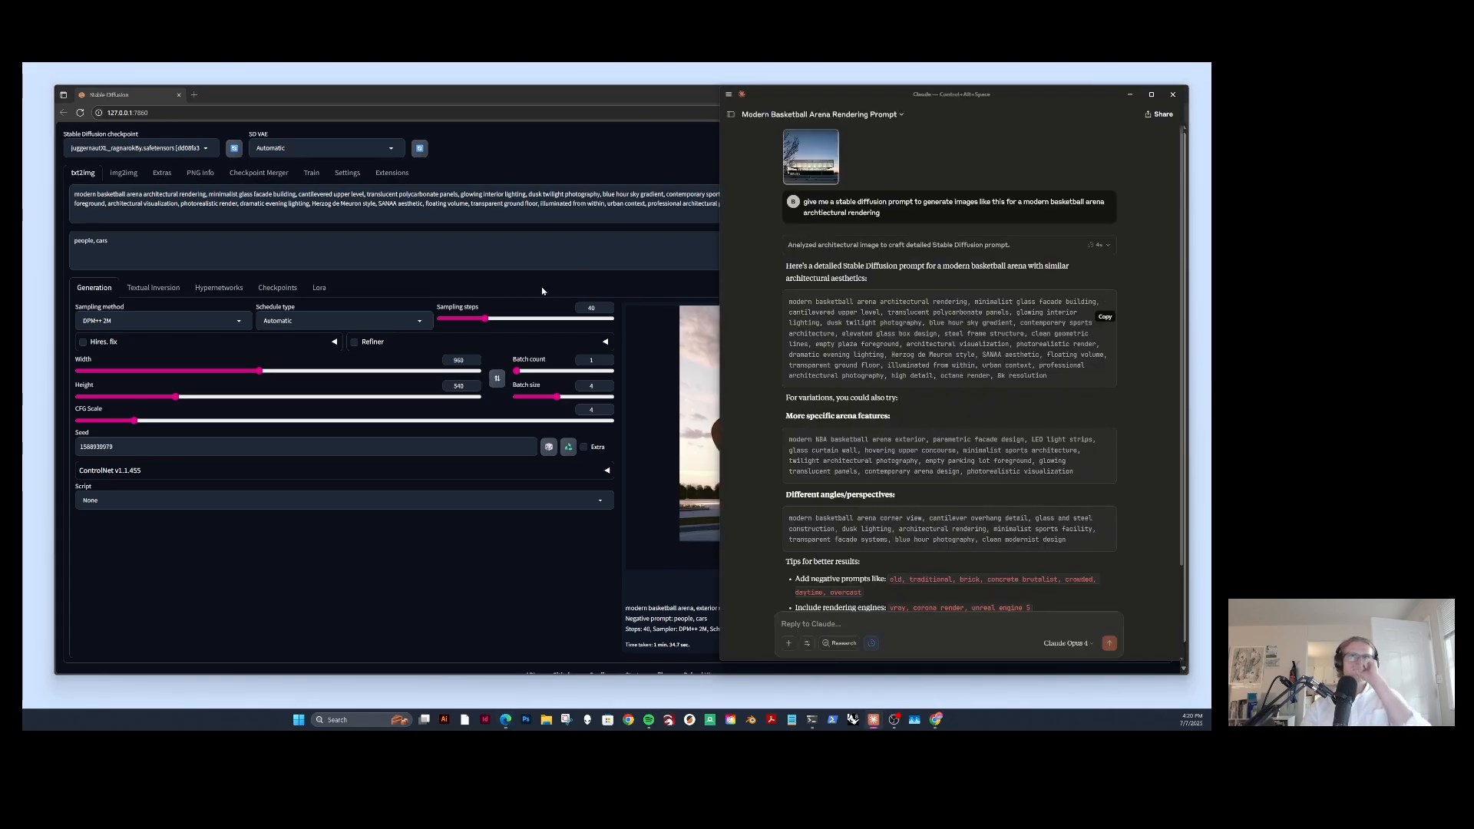
pyautogui.click(297, 257)
pyautogui.click(591, 198)
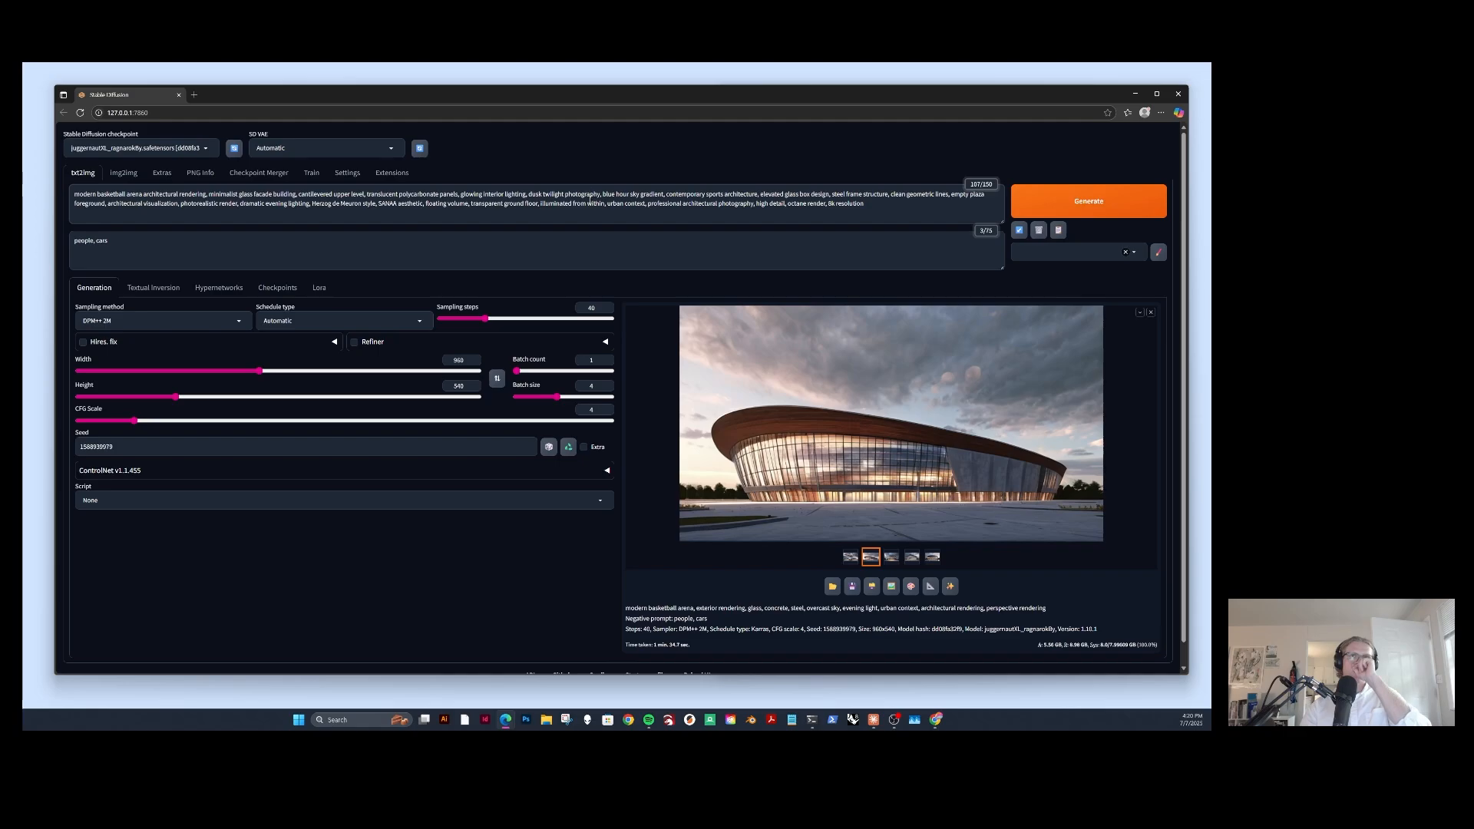
pyautogui.click(165, 241)
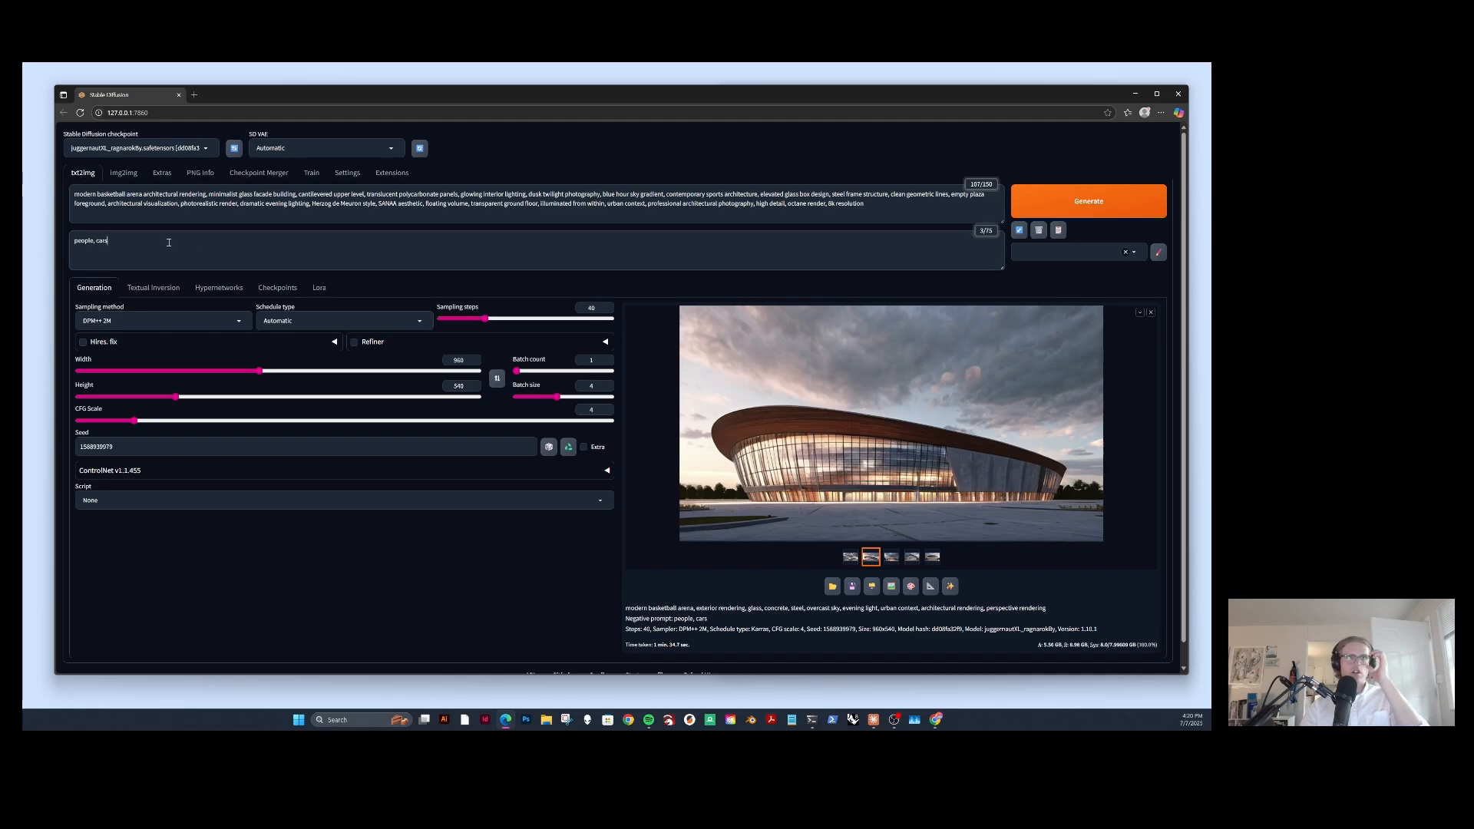
# Review the previous arena images and generate a new batch from the detailed prompt, keeping the seed and other settings
pyautogui.click(891, 557)
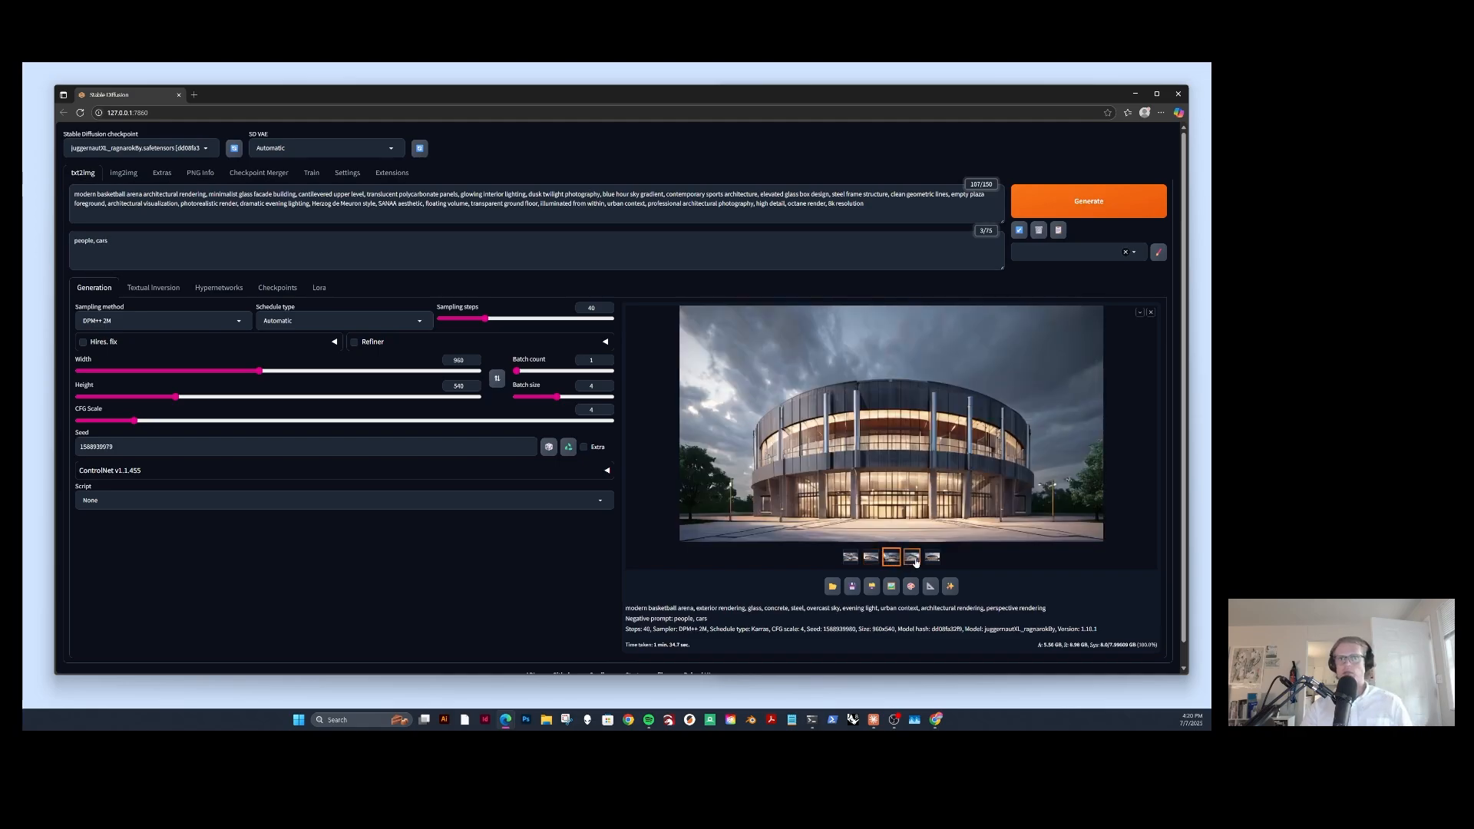
pyautogui.click(912, 556)
pyautogui.click(932, 558)
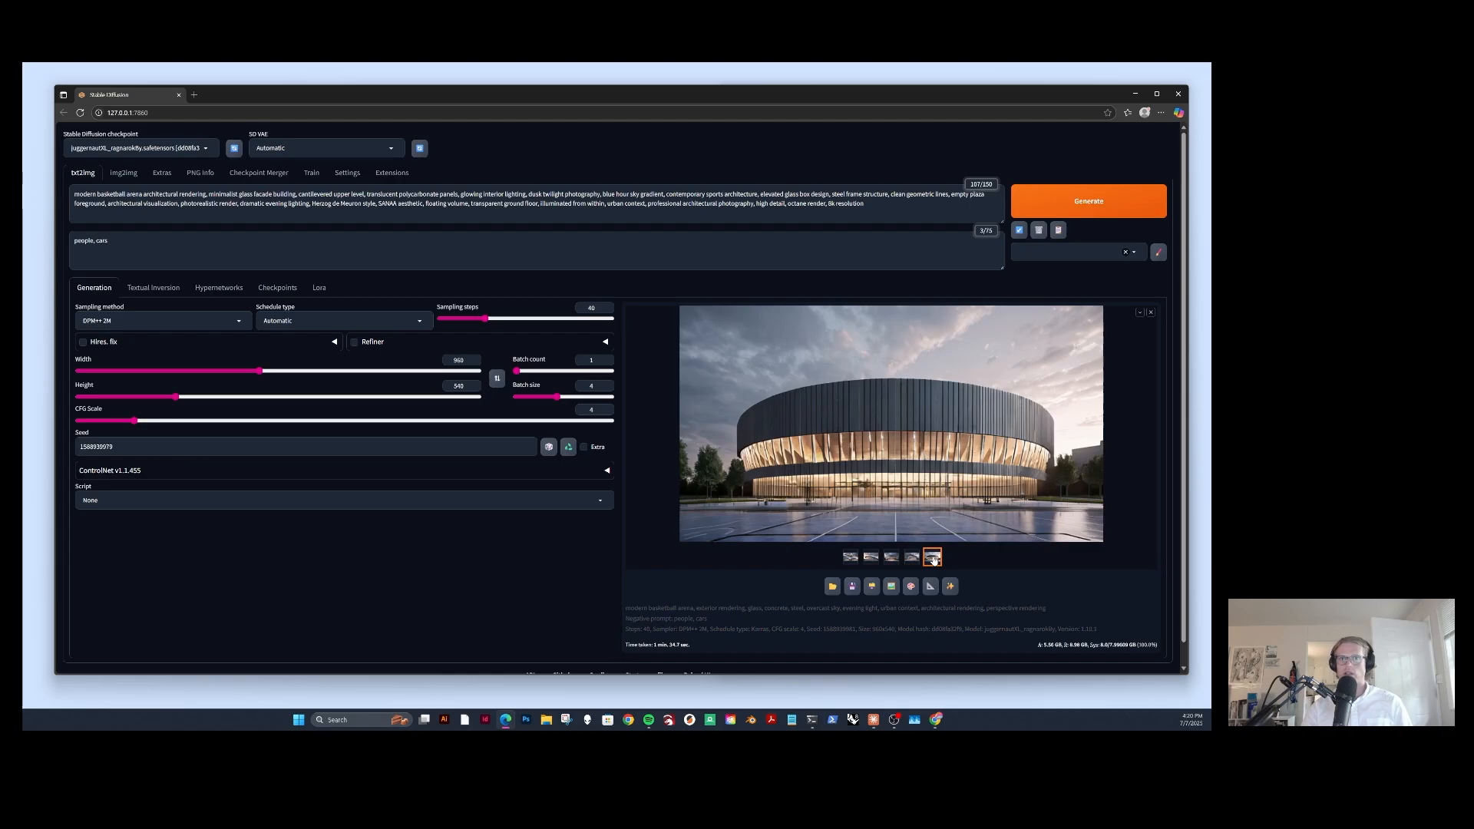
pyautogui.click(873, 559)
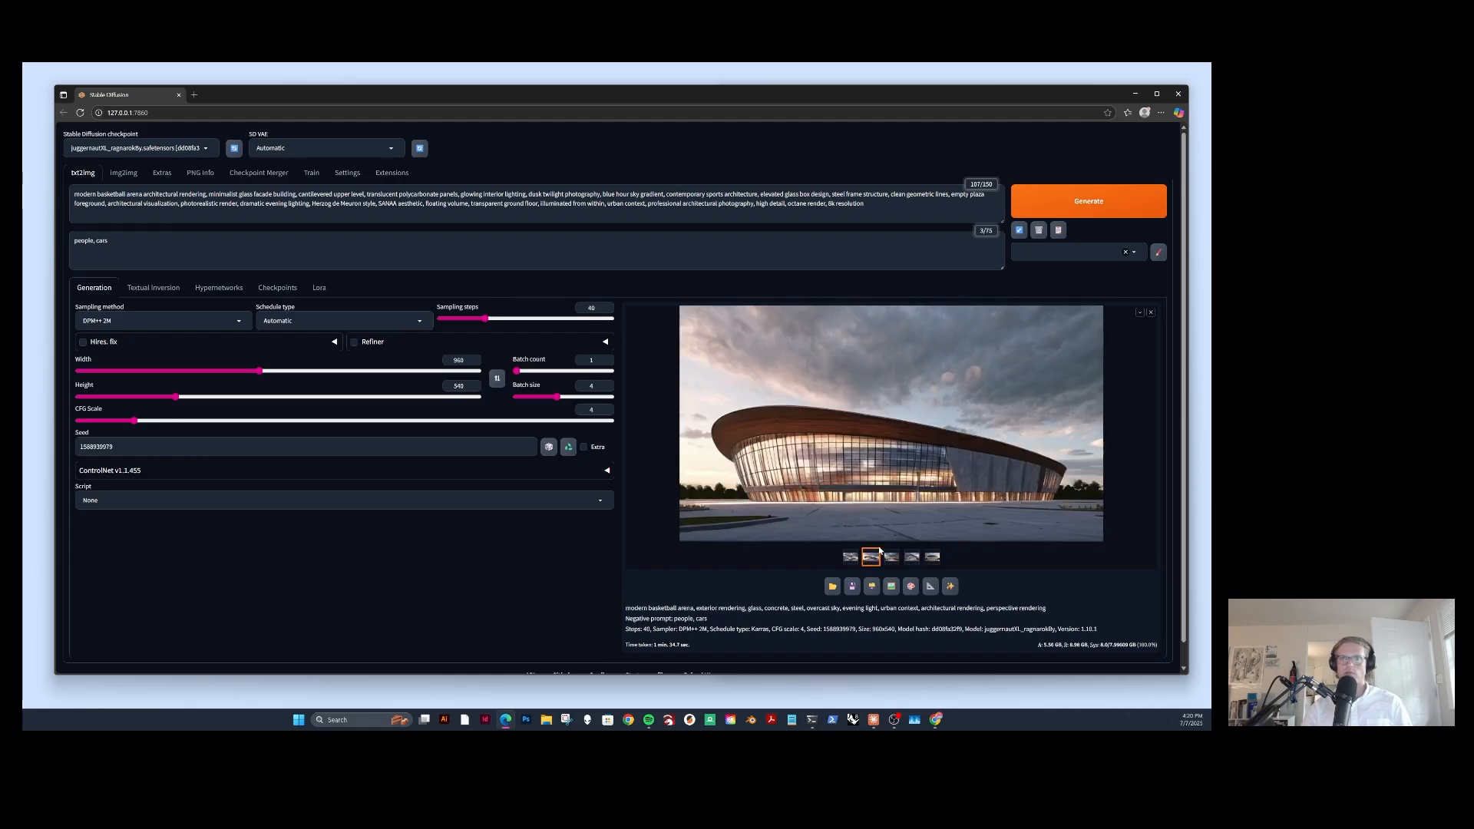
pyautogui.click(1075, 202)
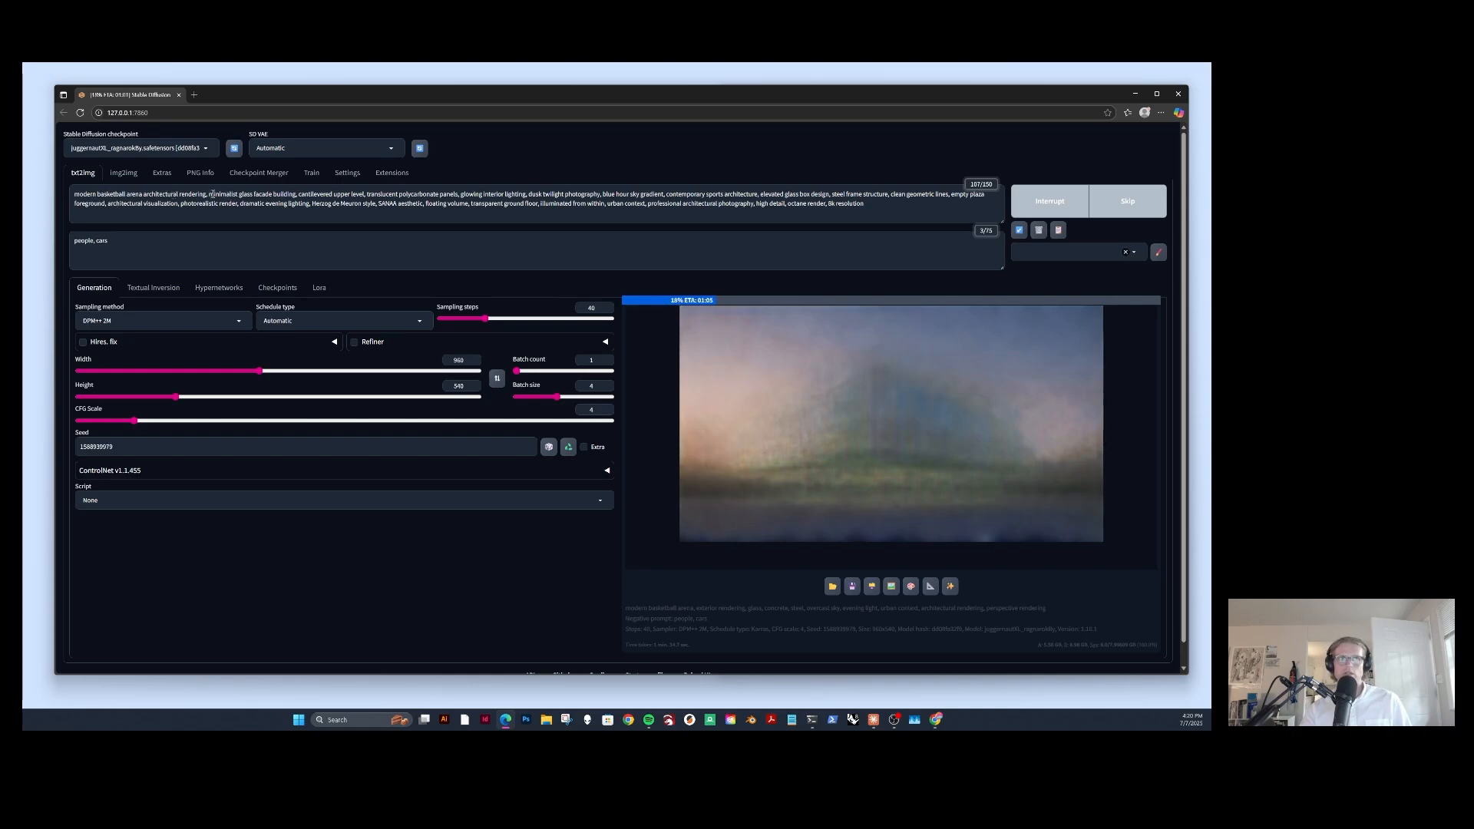
# Read through the detailed prompt, examining its facade, lighting, architect style, context and photographic quality terms while the images generate
pyautogui.moveTo(212, 194); pyautogui.dragTo(518, 195)
pyautogui.click(370, 194)
pyautogui.click(466, 195)
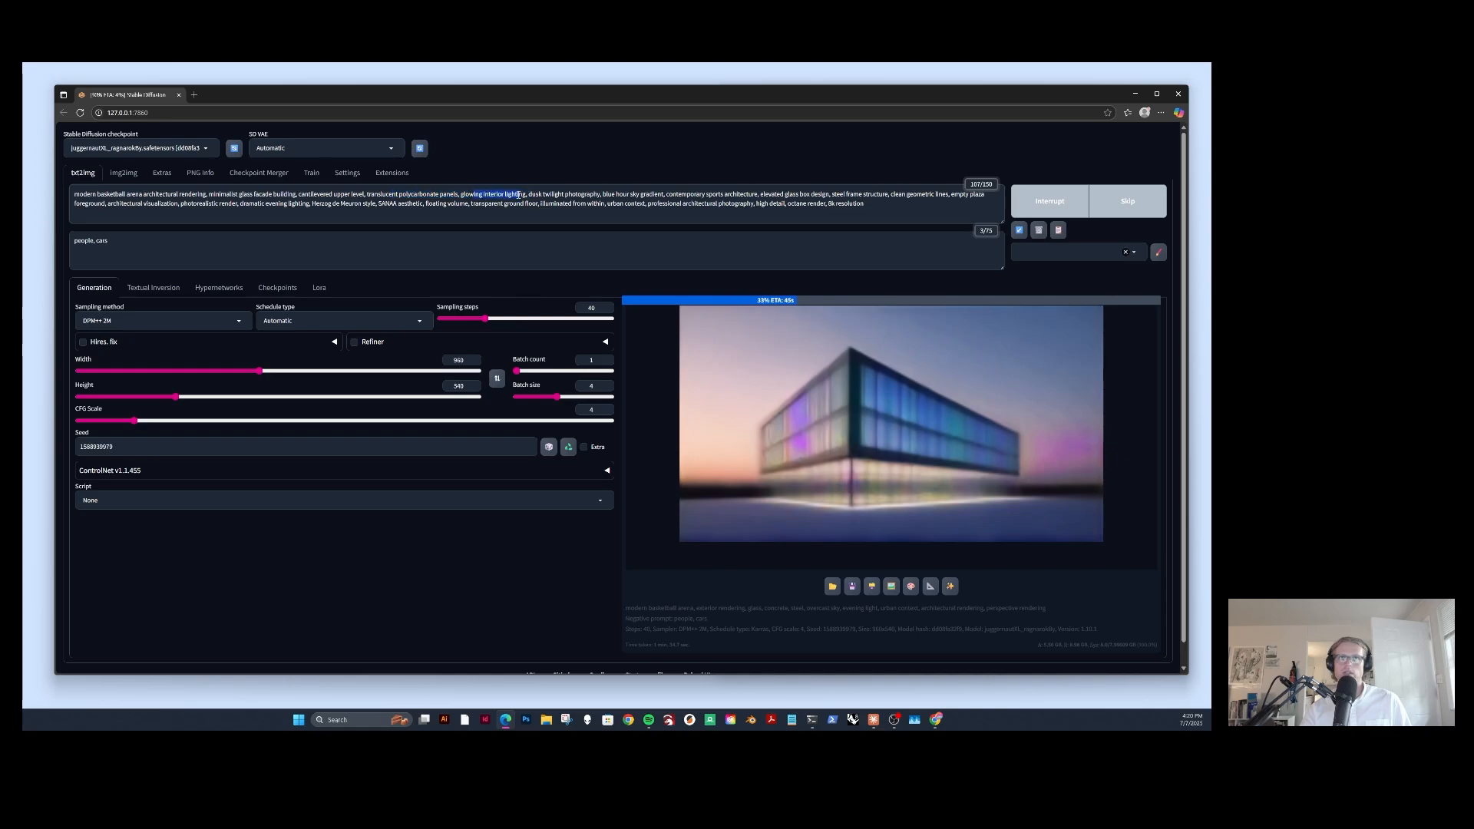
pyautogui.click(557, 195)
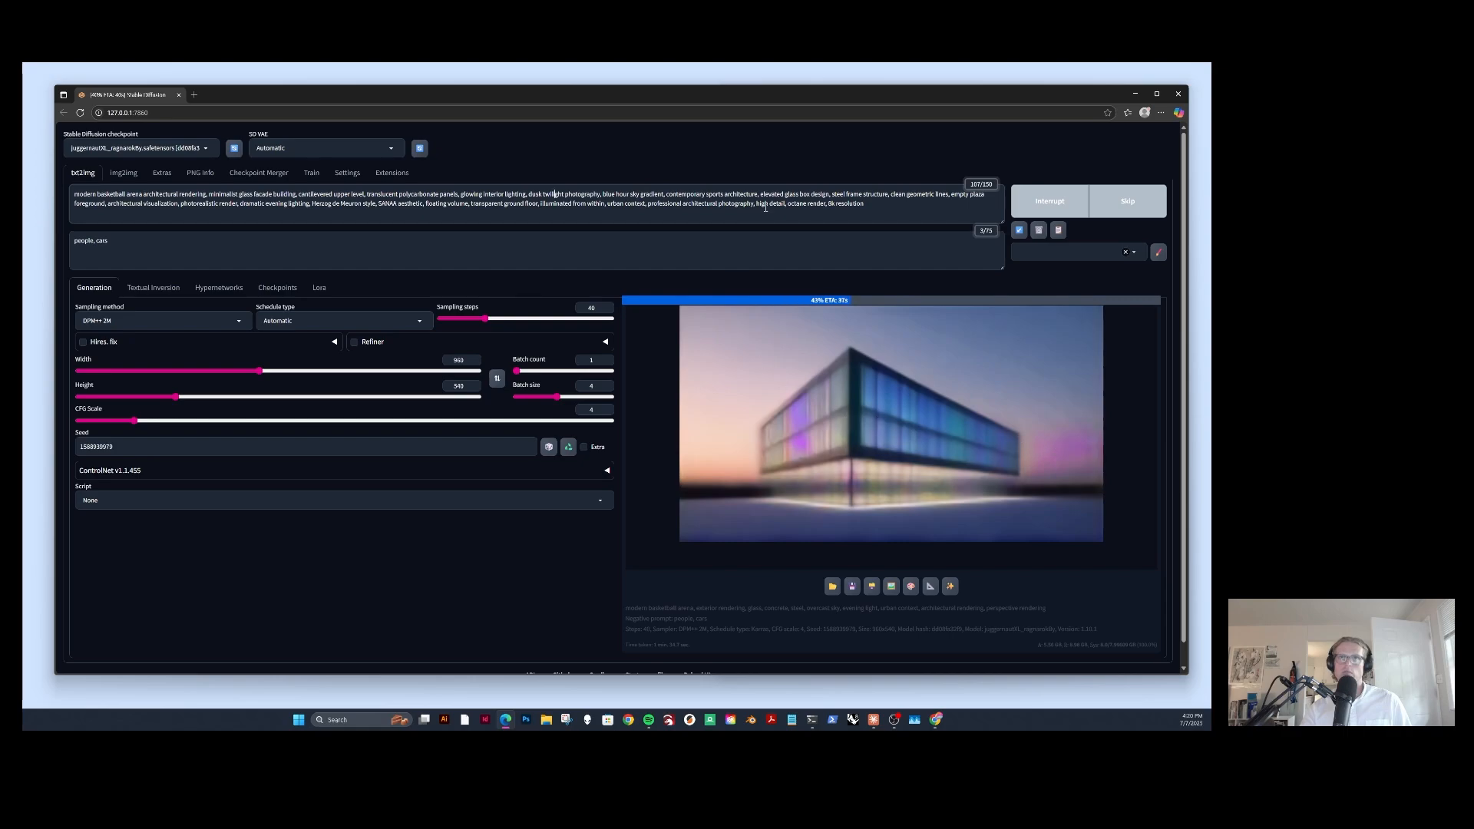
pyautogui.click(850, 196)
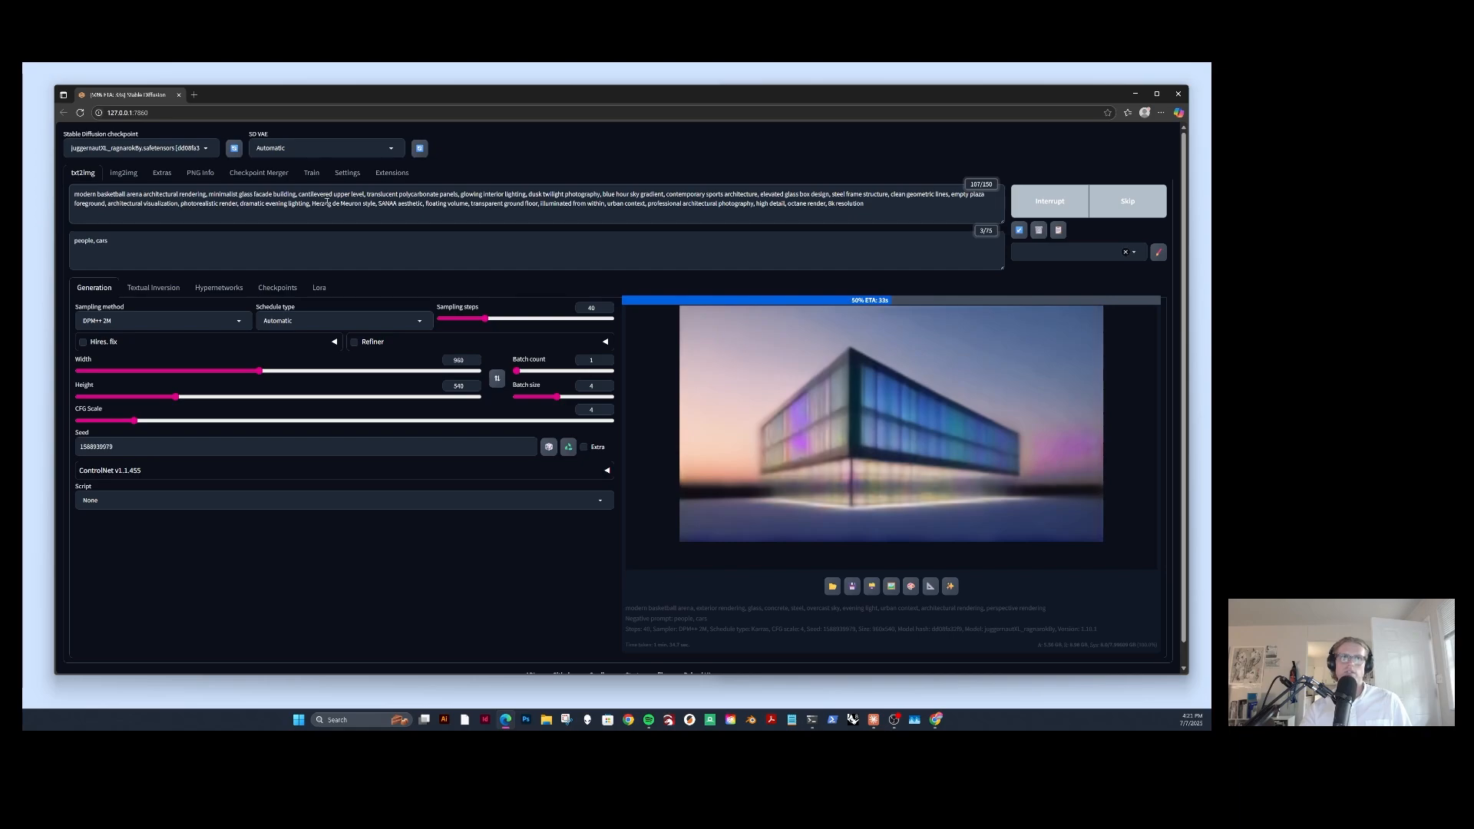
pyautogui.moveTo(312, 204); pyautogui.dragTo(421, 208)
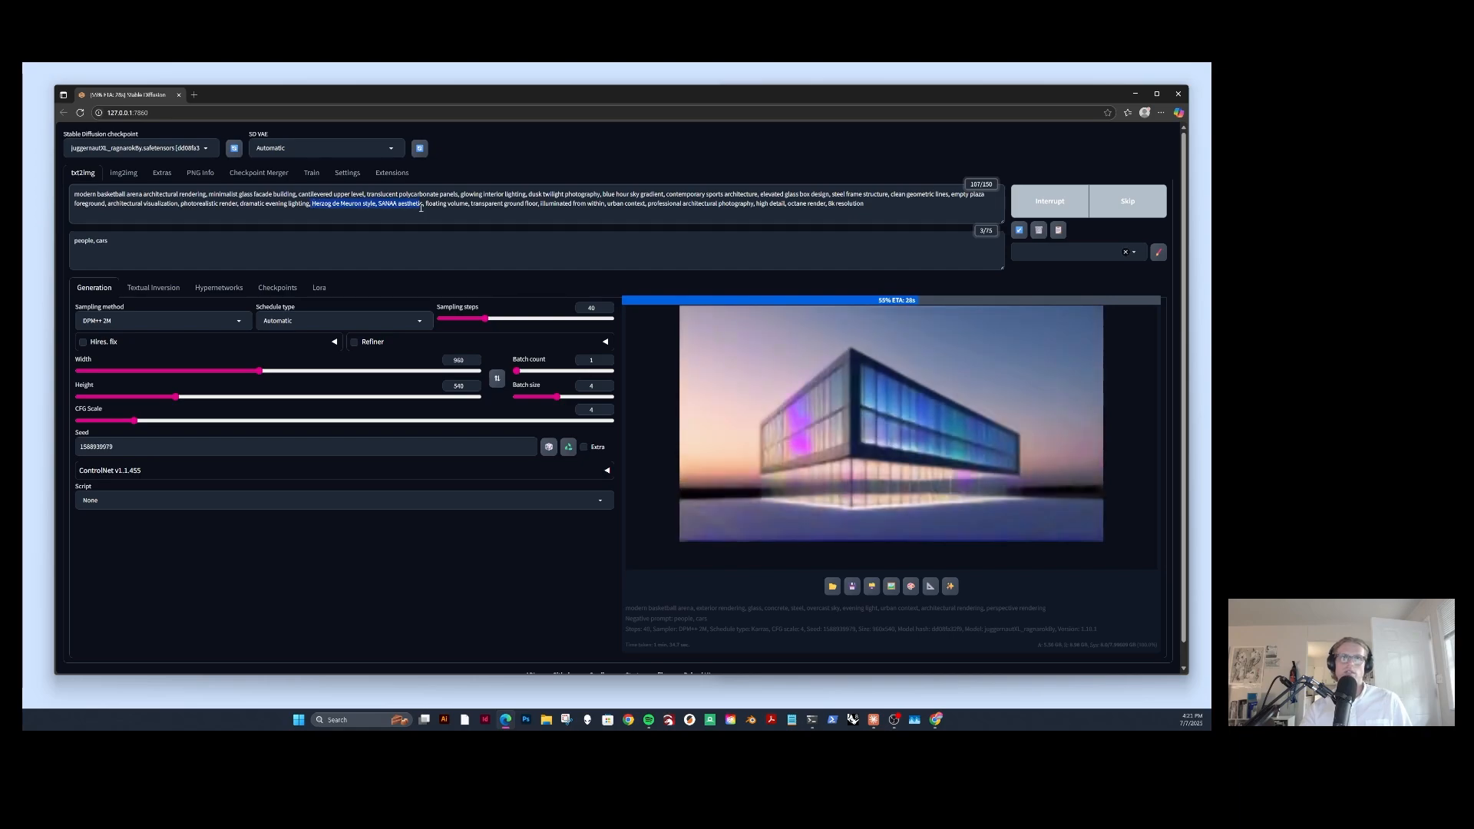
pyautogui.click(441, 203)
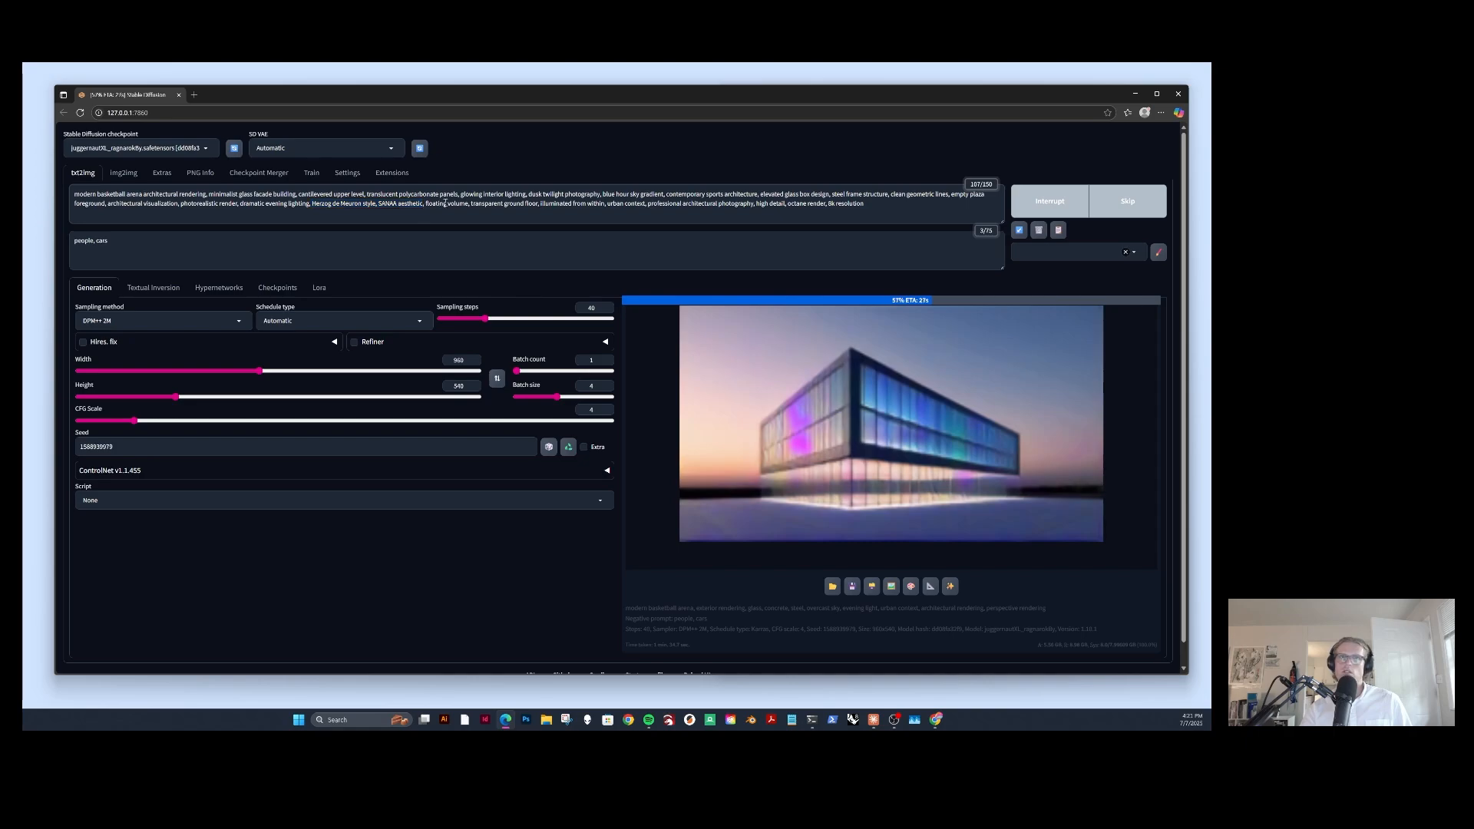
pyautogui.moveTo(470, 205); pyautogui.dragTo(757, 204)
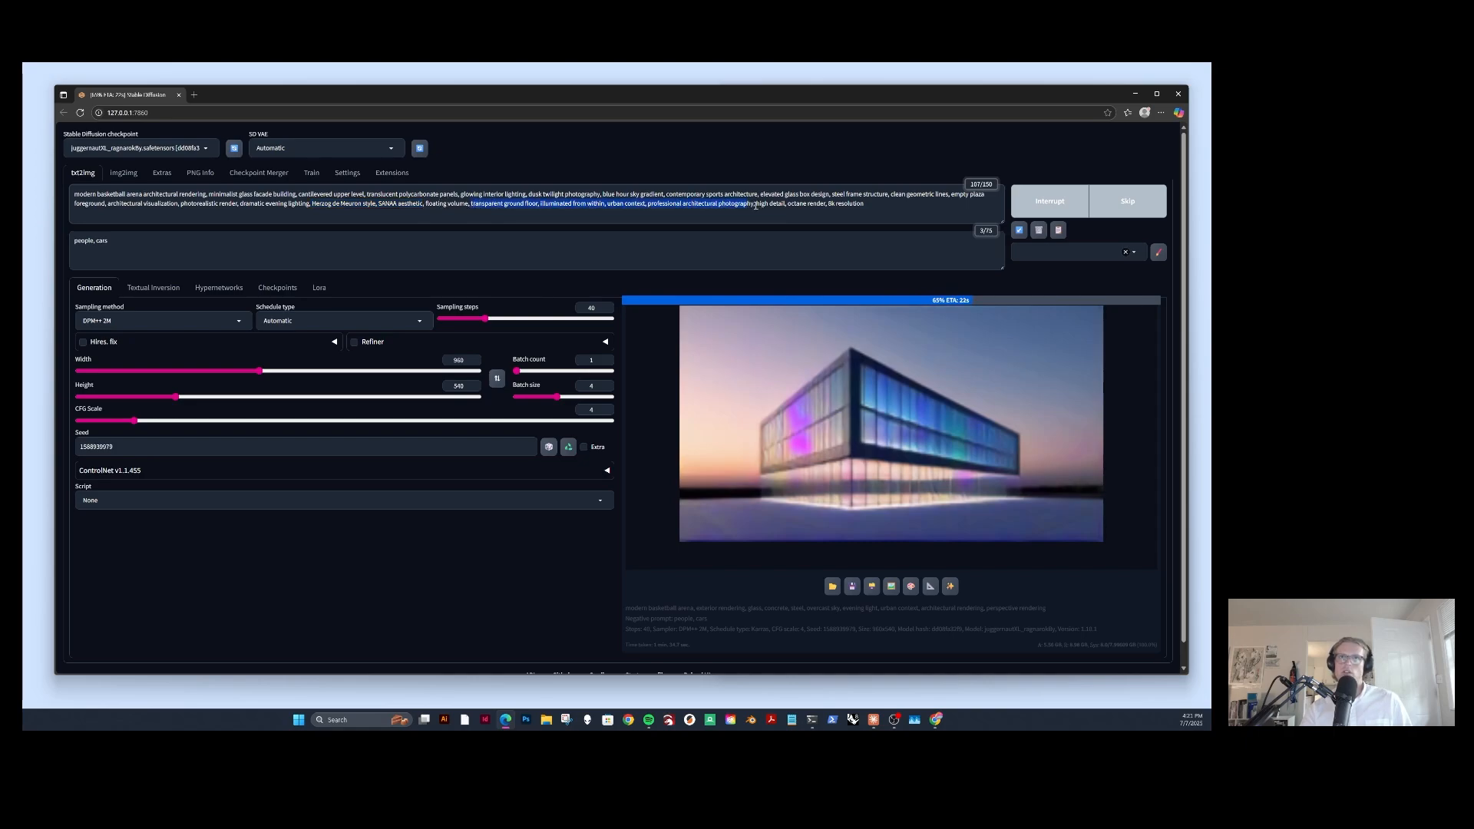
pyautogui.click(673, 205)
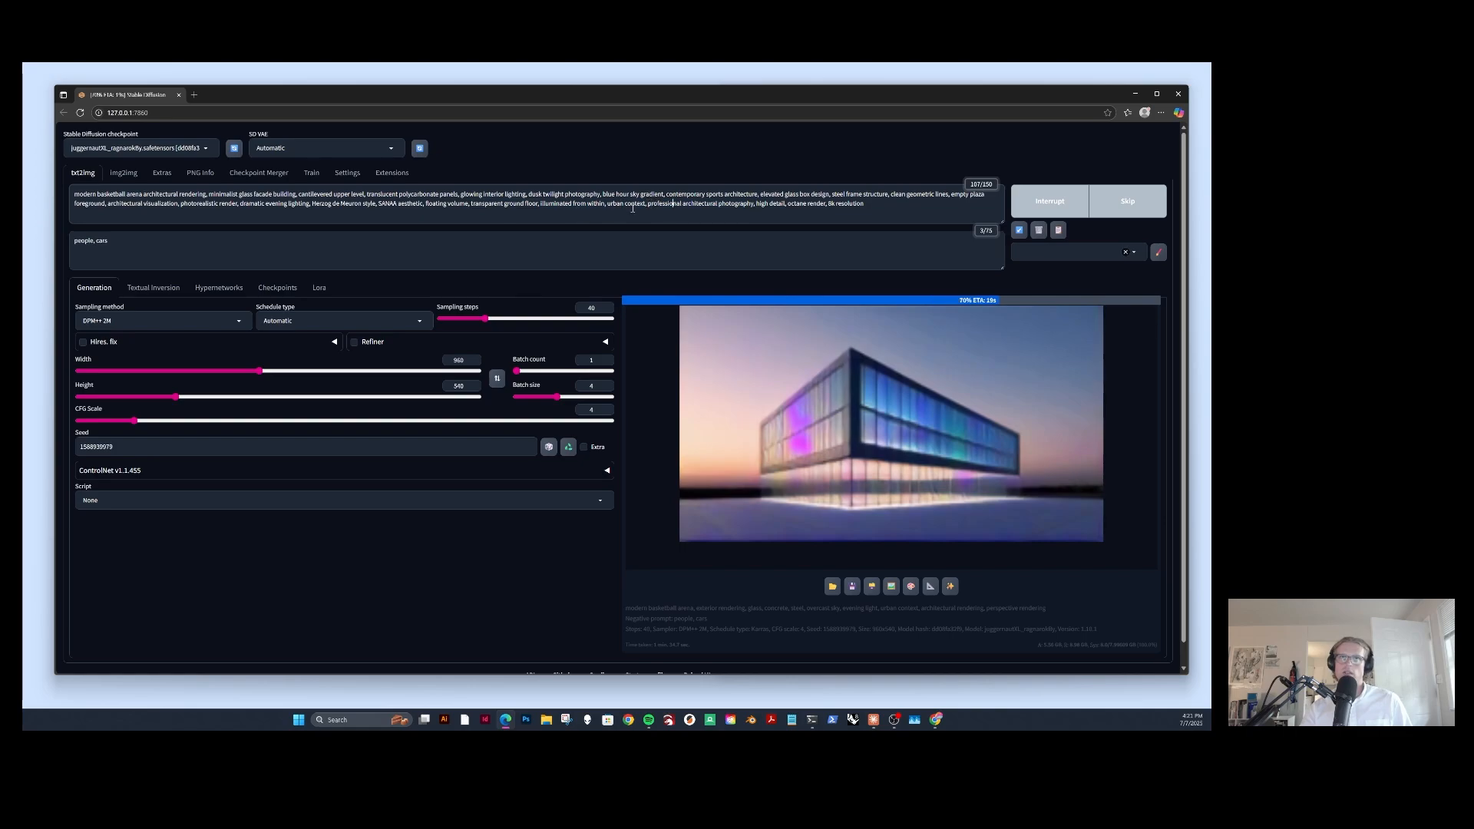
pyautogui.moveTo(647, 206); pyautogui.dragTo(870, 209)
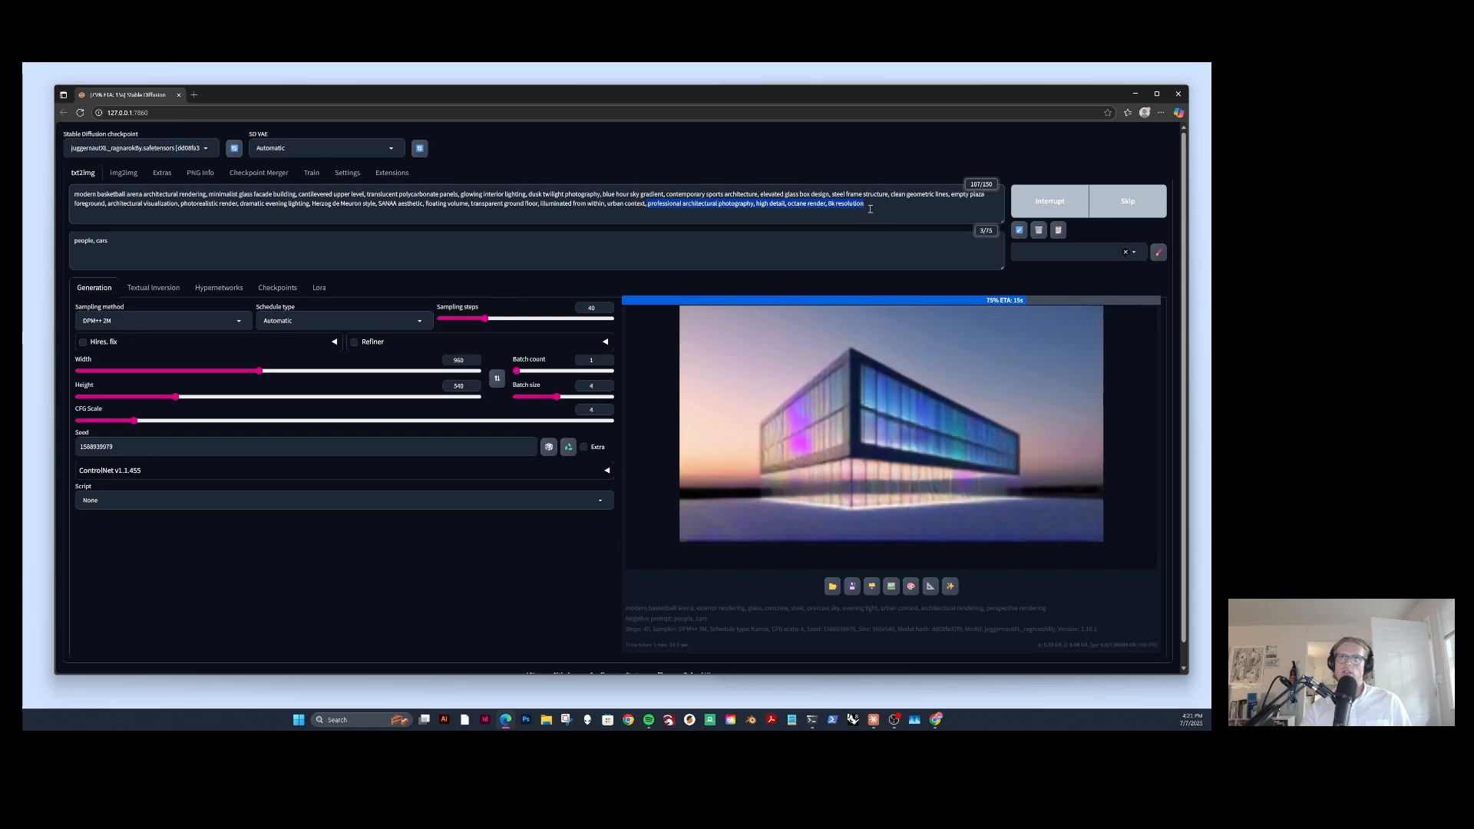
pyautogui.click(841, 205)
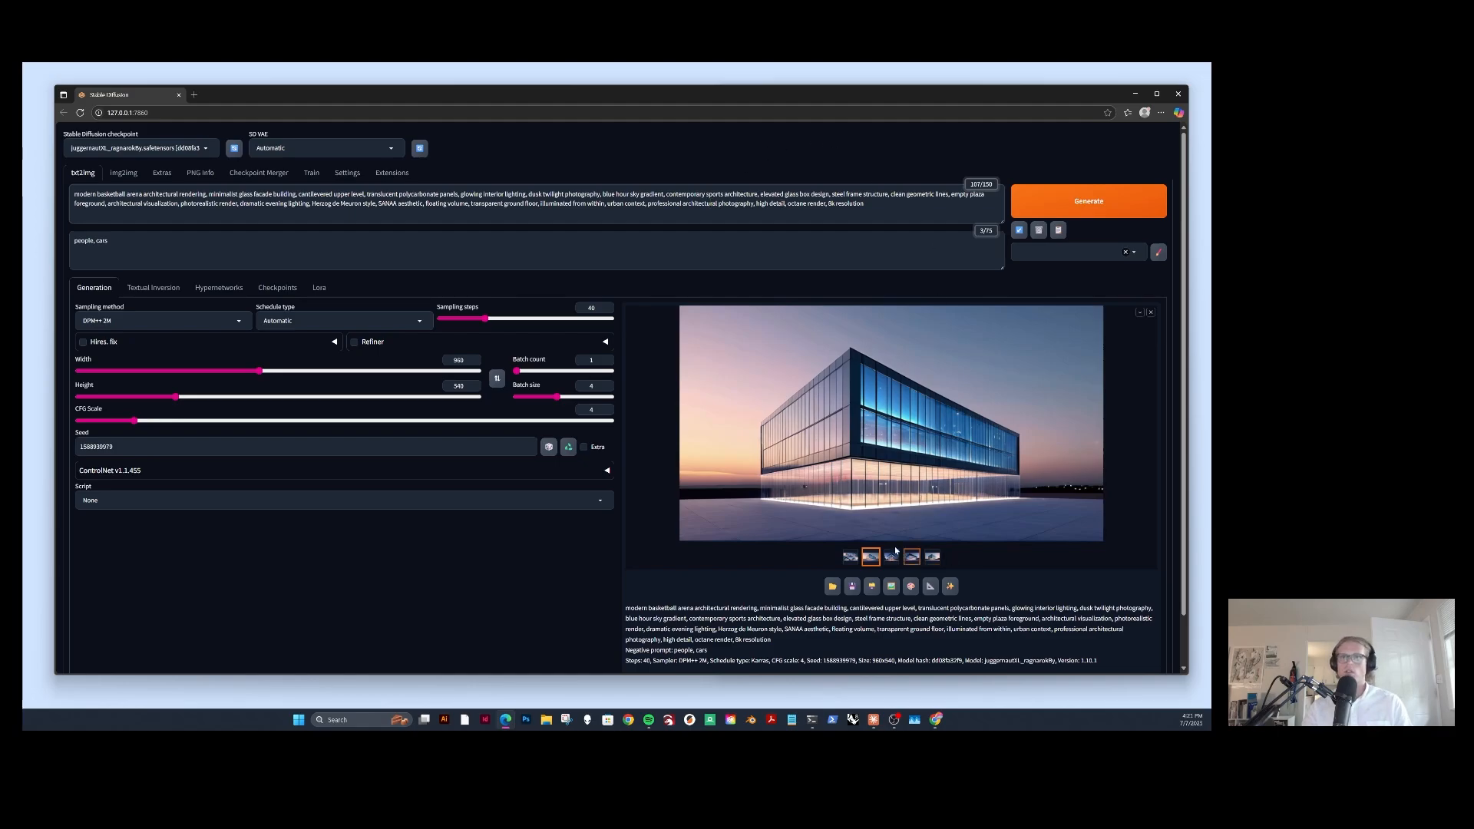
# Compare the newly generated glass box arena images with one another to examine their form, facade and dusk lighting
pyautogui.click(851, 557)
pyautogui.click(890, 557)
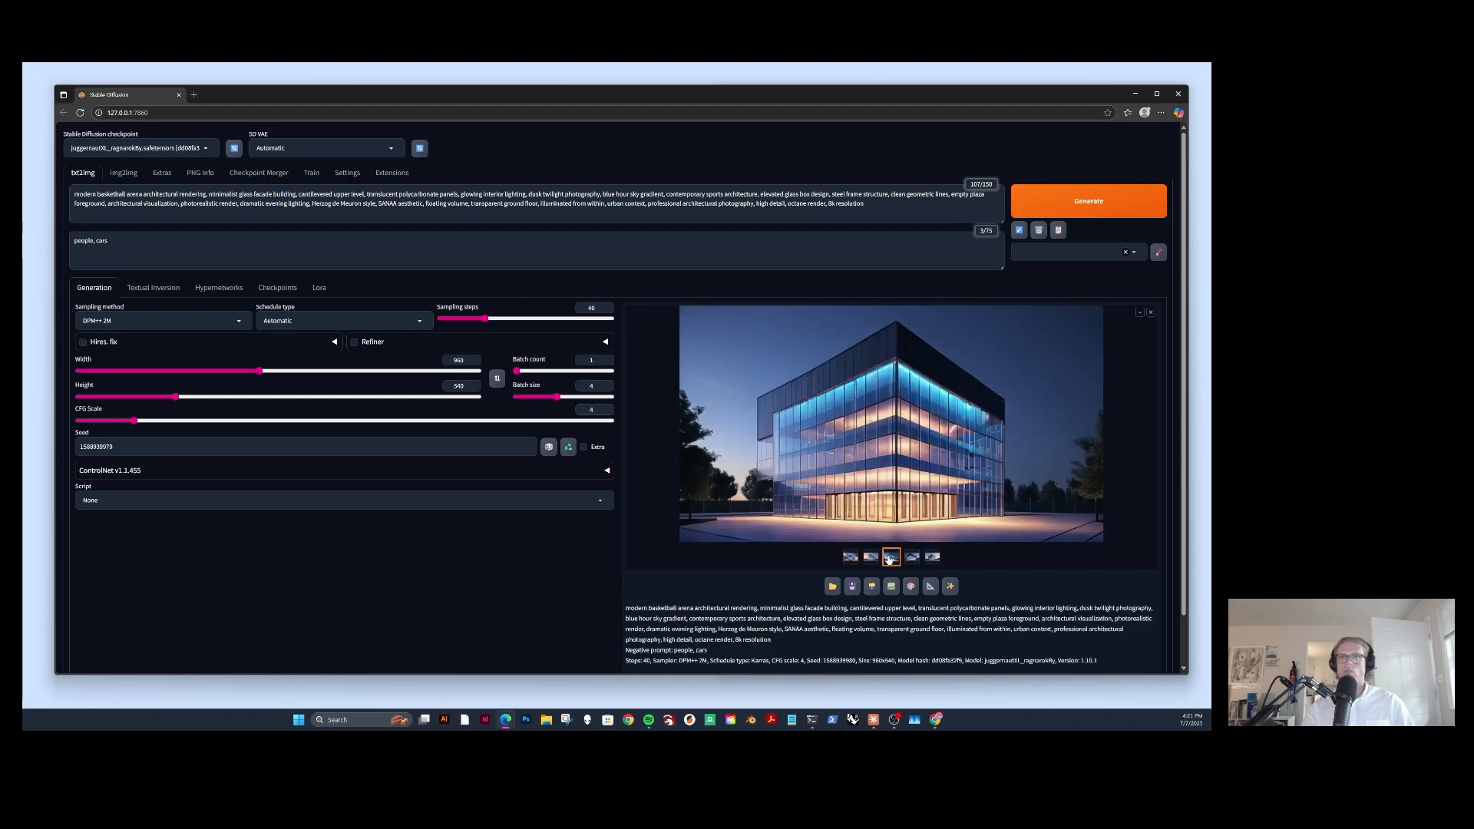
pyautogui.click(912, 558)
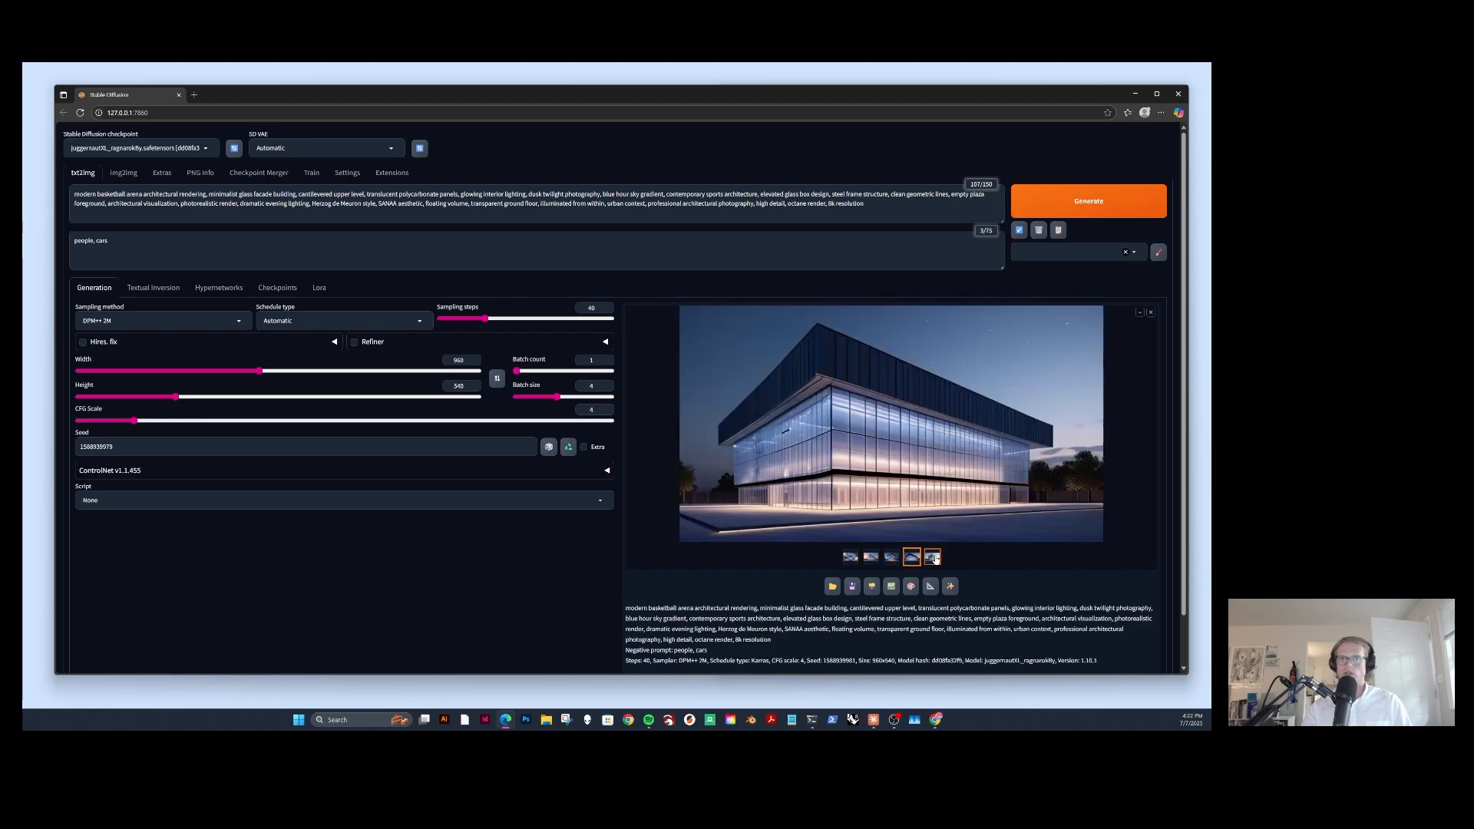
pyautogui.click(934, 558)
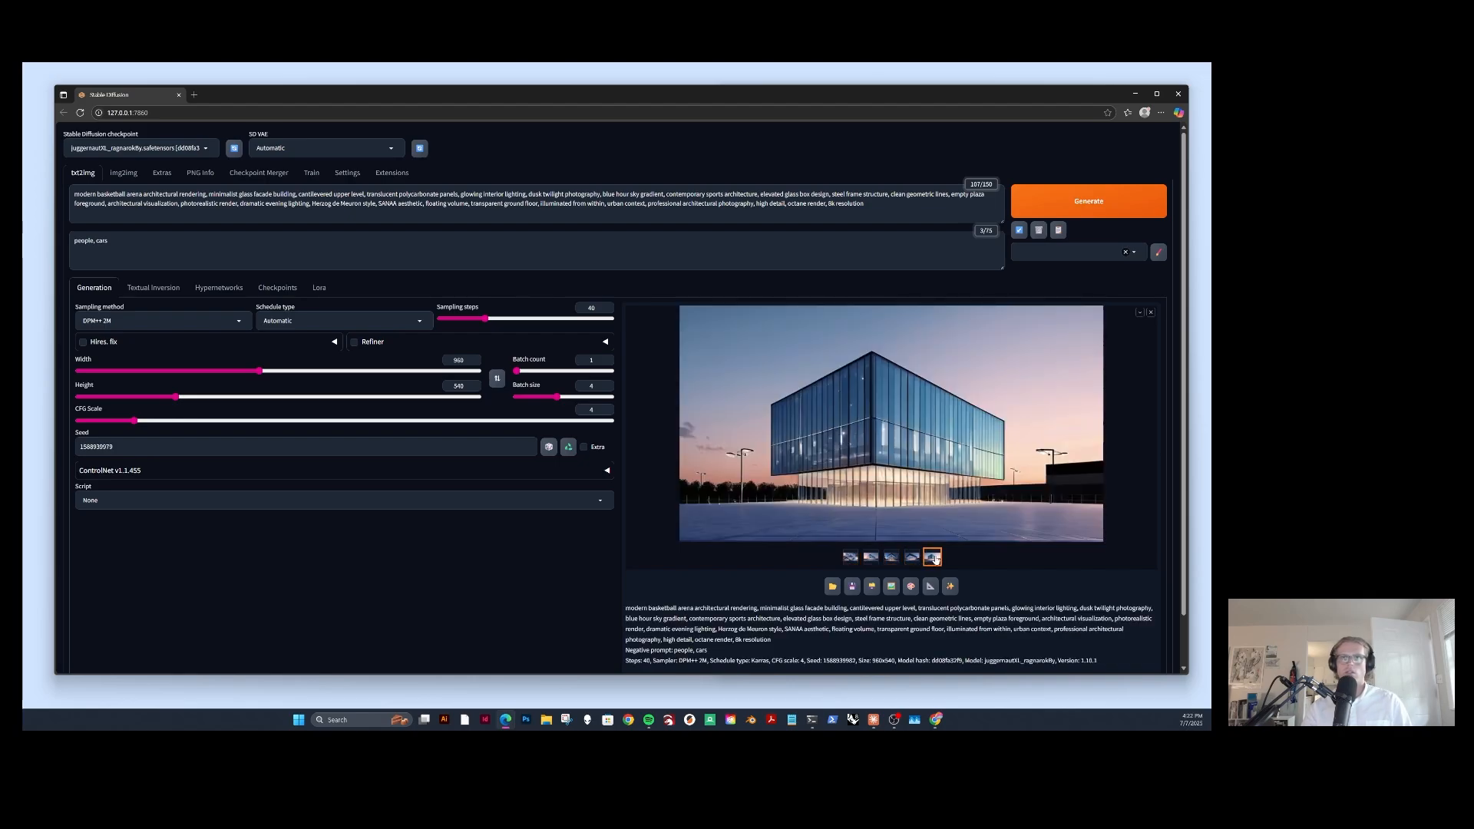
pyautogui.click(913, 558)
pyautogui.click(892, 559)
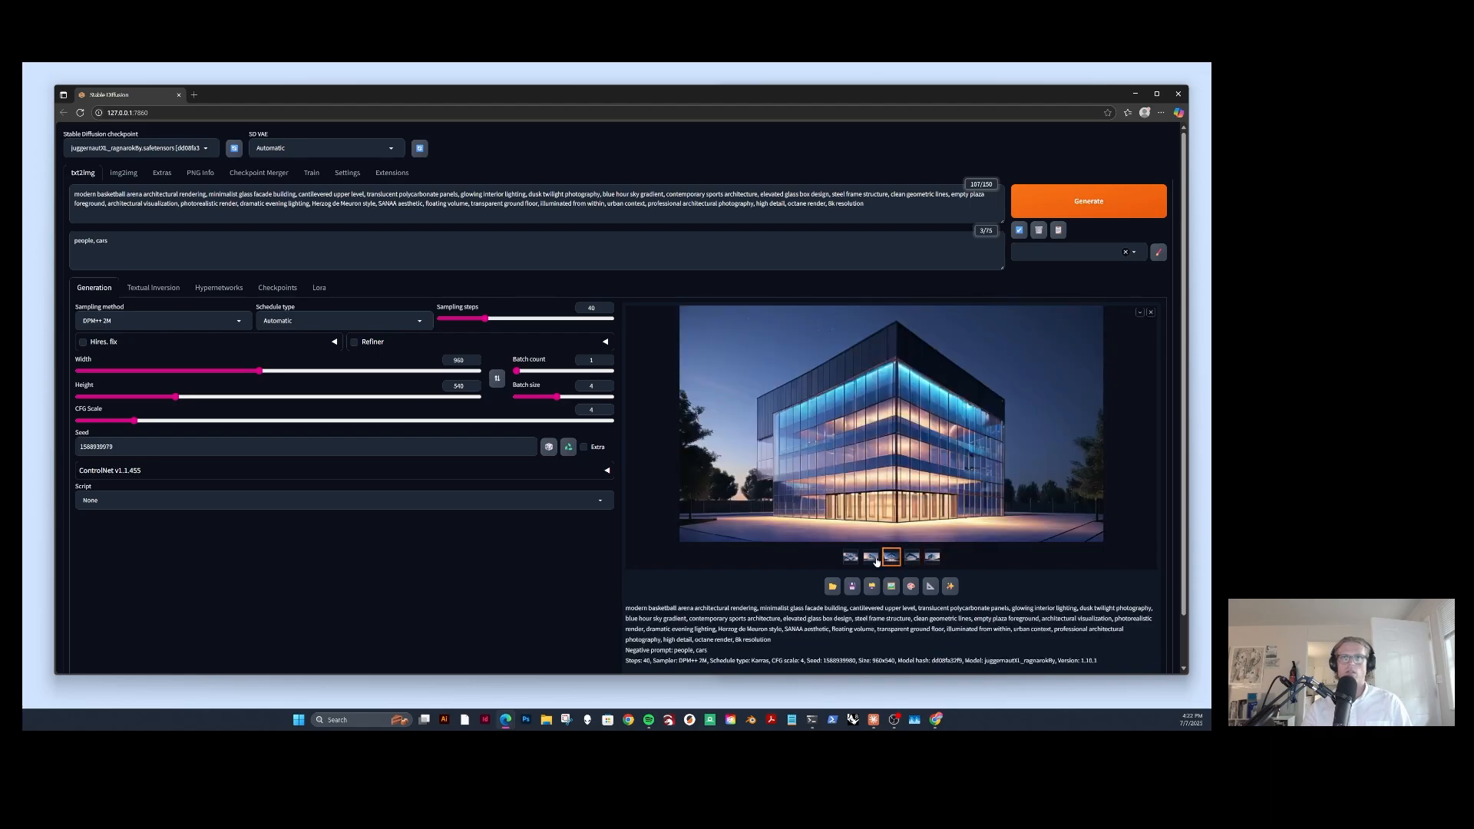
pyautogui.click(874, 560)
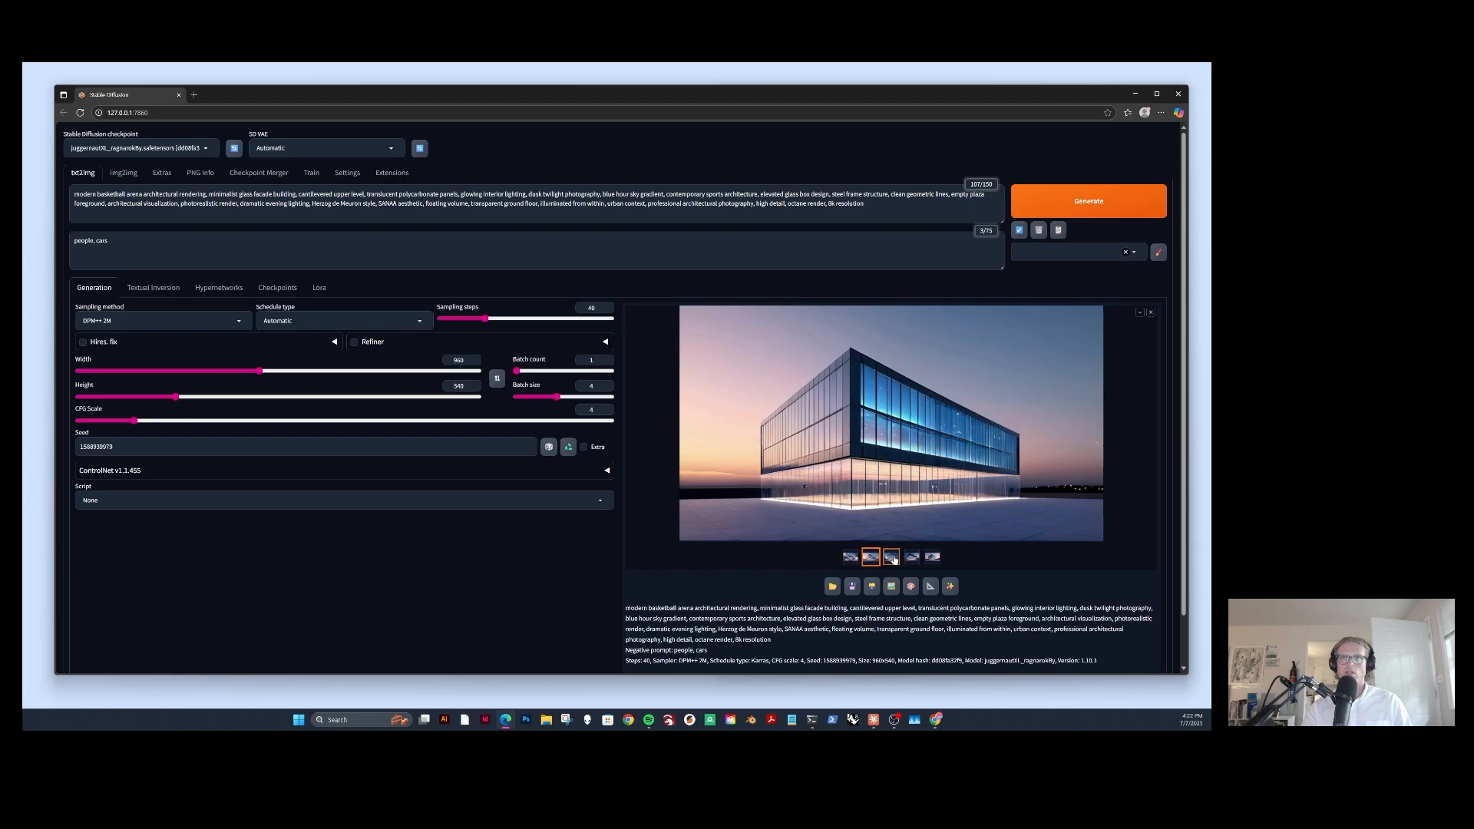
pyautogui.click(893, 558)
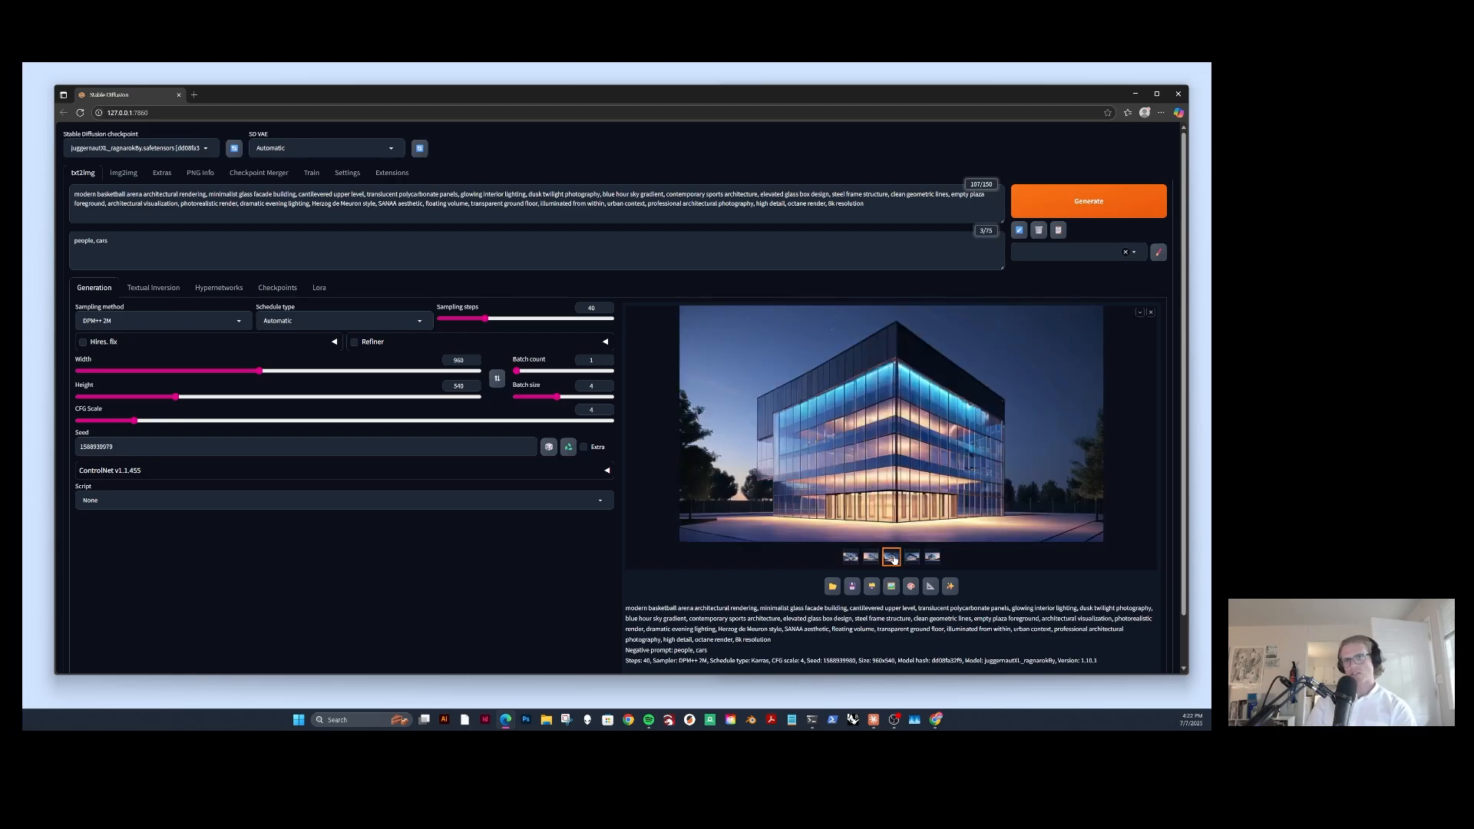
pyautogui.click(913, 559)
pyautogui.click(933, 561)
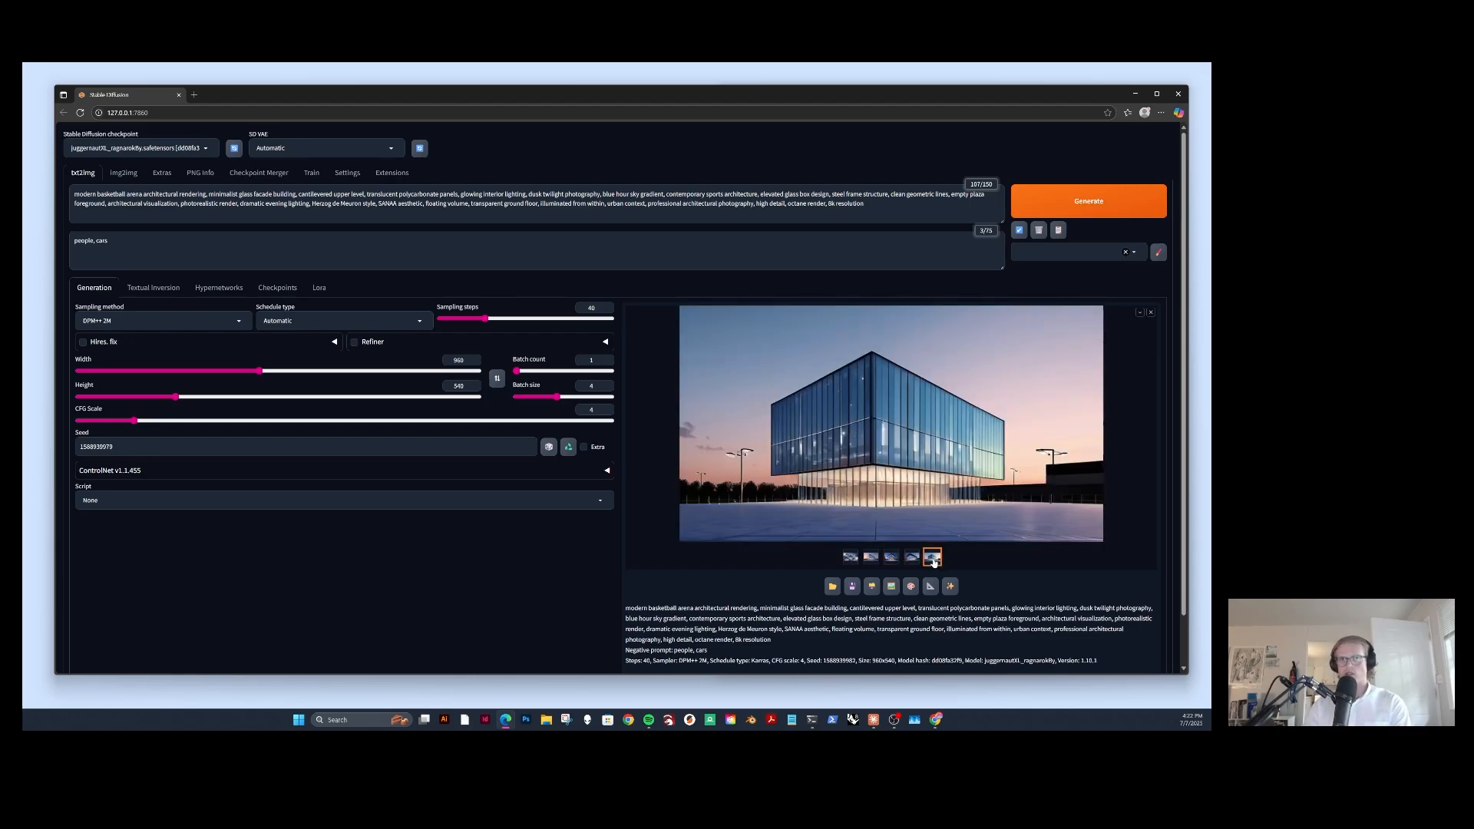
# Review the second image of the batch and switch the Stable Diffusion checkpoint to realarchvis_xlV10
pyautogui.click(871, 559)
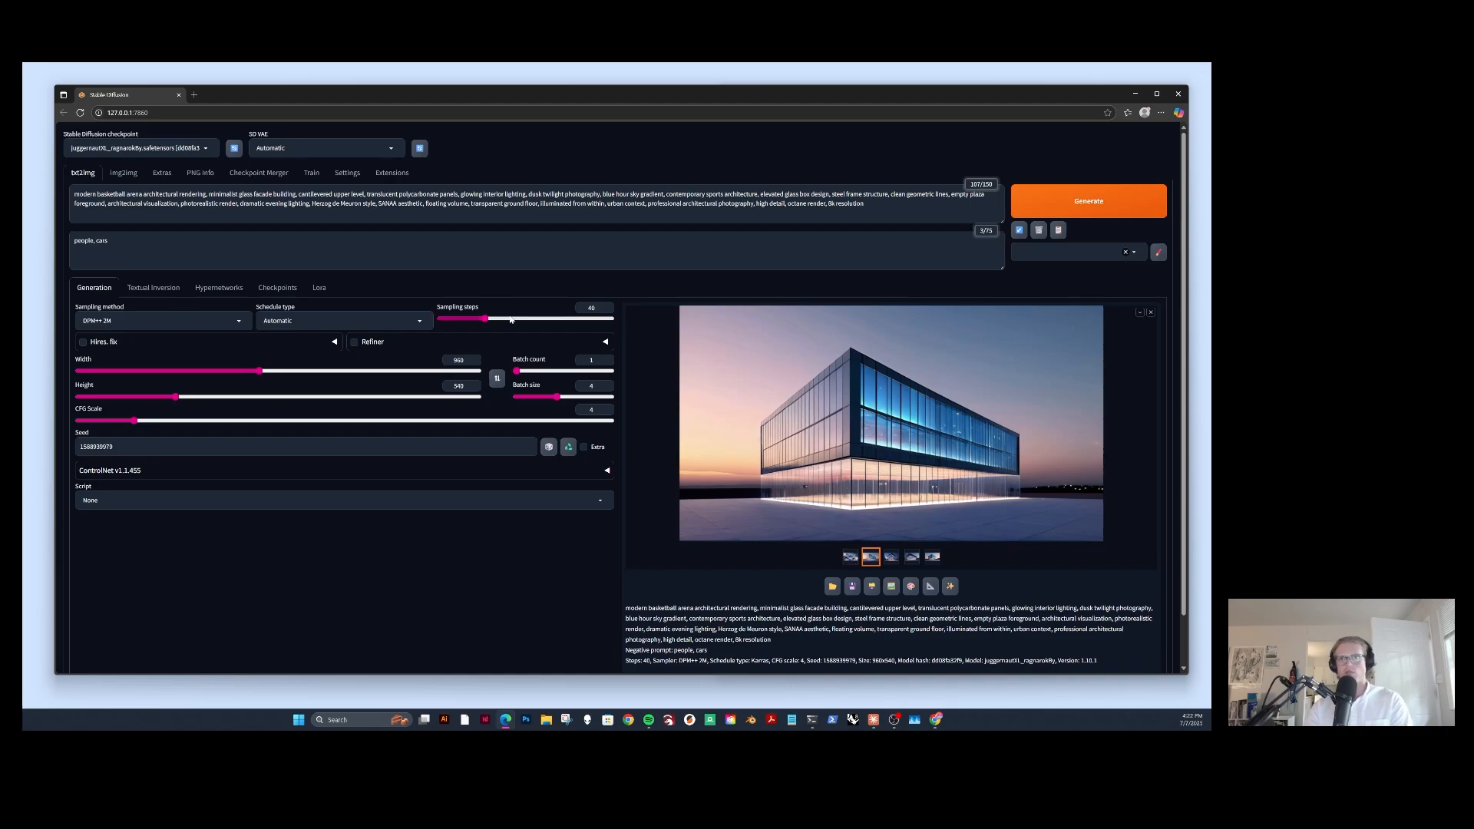
pyautogui.click(170, 202)
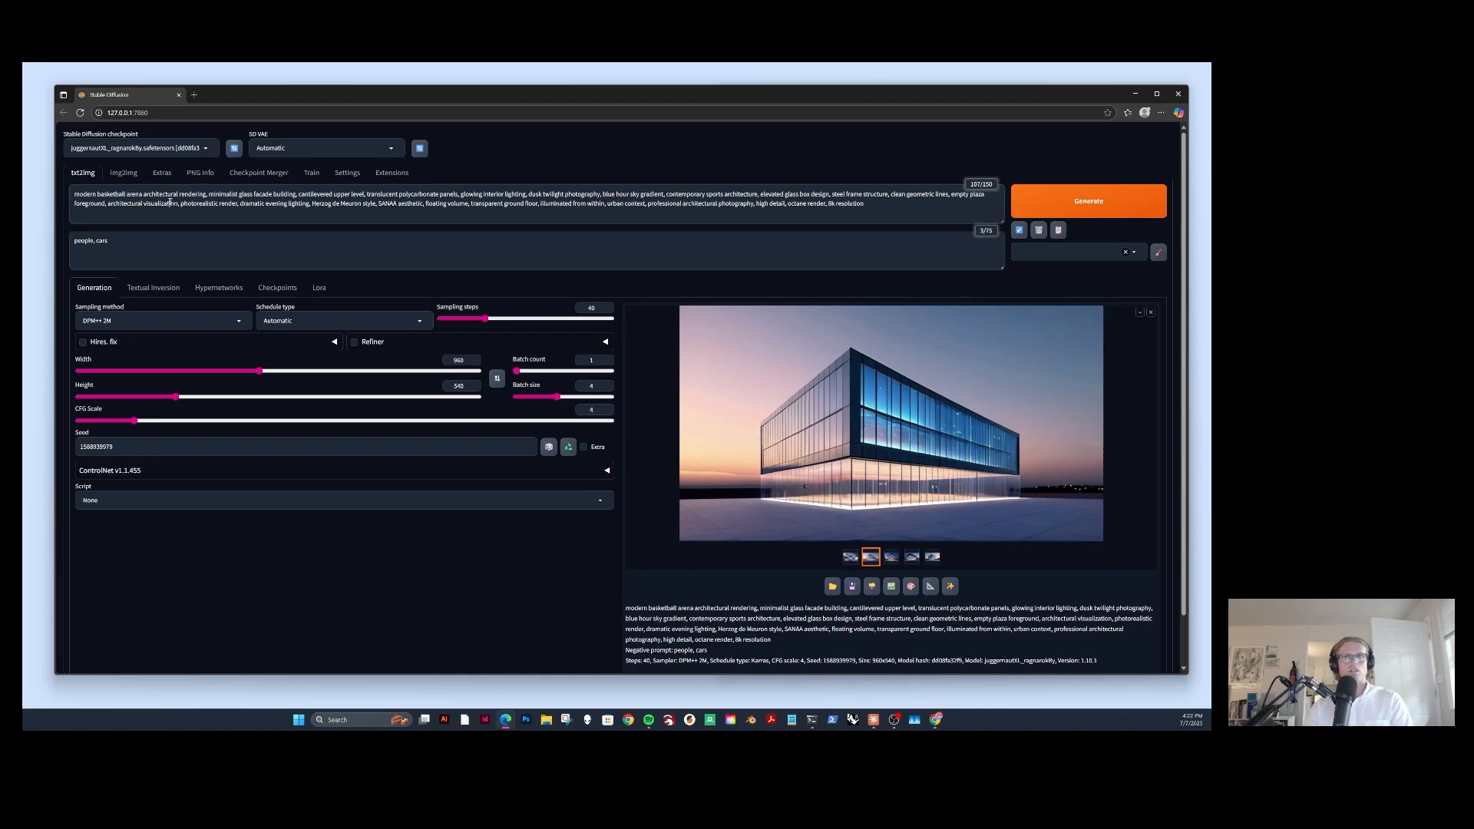
pyautogui.click(135, 145)
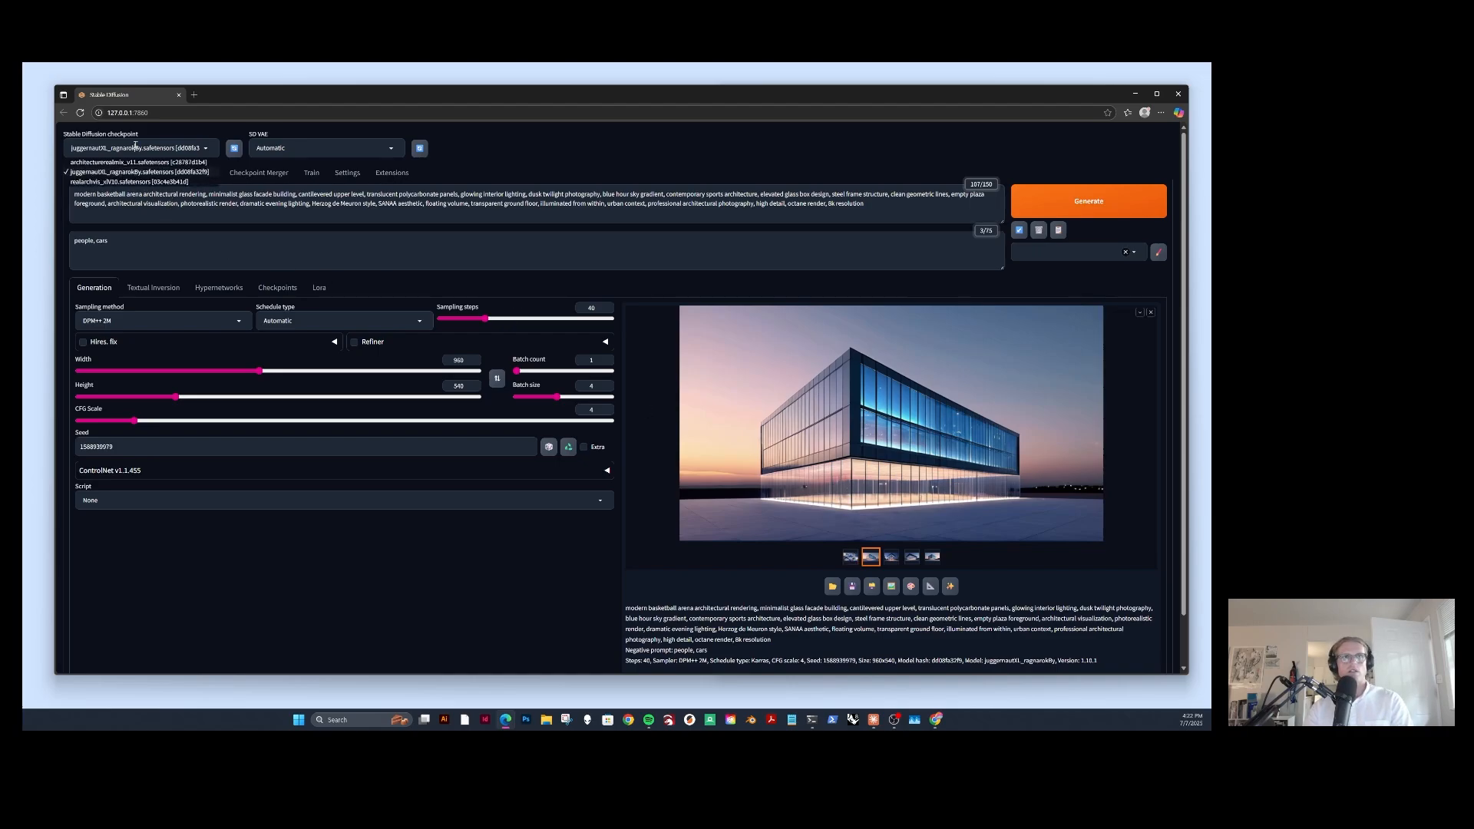
pyautogui.click(98, 182)
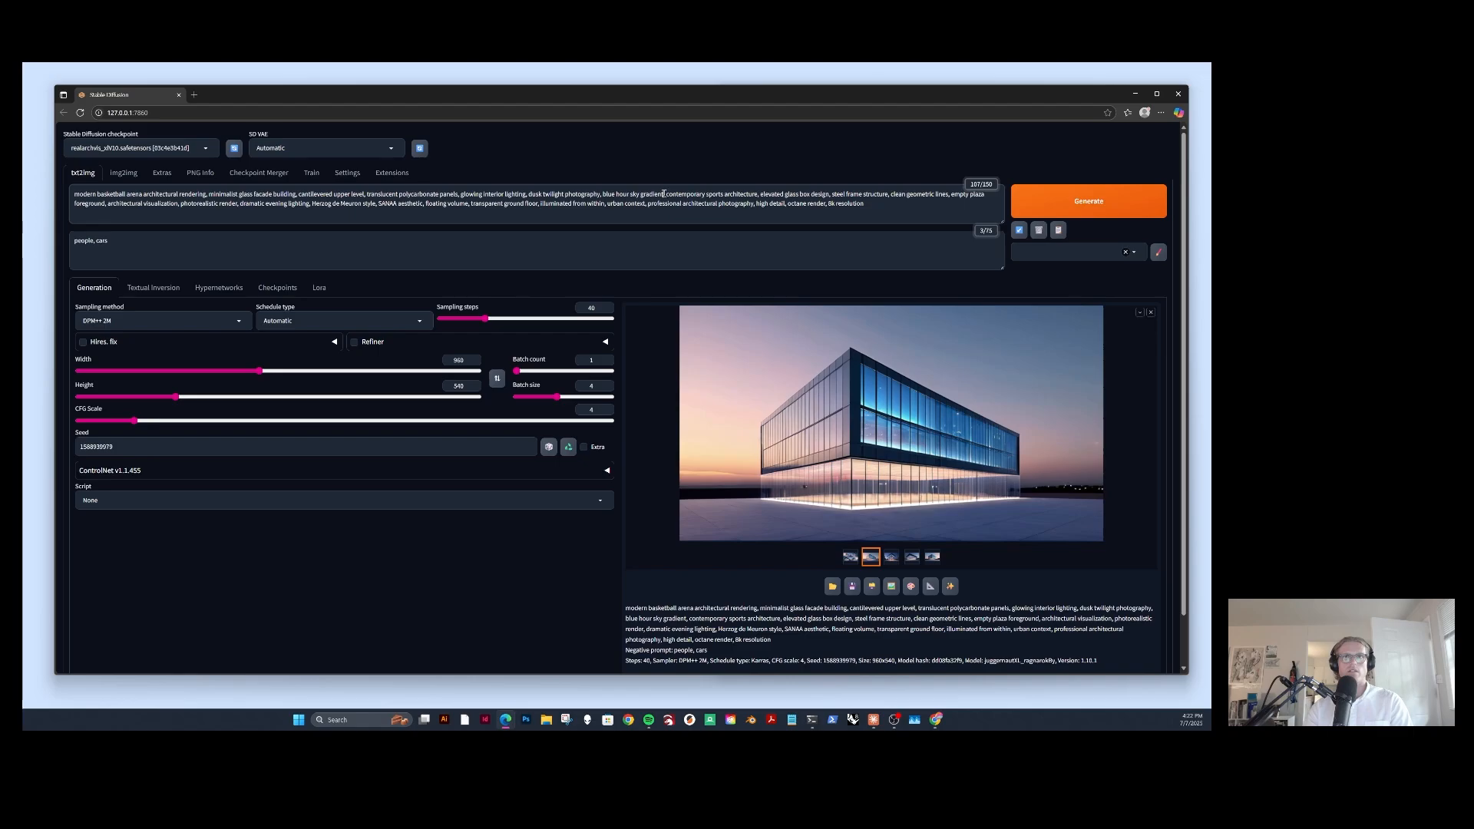
# Remove the phrase "blue hour sky gradient" and its spare comma from the positive prompt
pyautogui.moveTo(664, 194); pyautogui.dragTo(600, 195)
pyautogui.press('BackSpace')
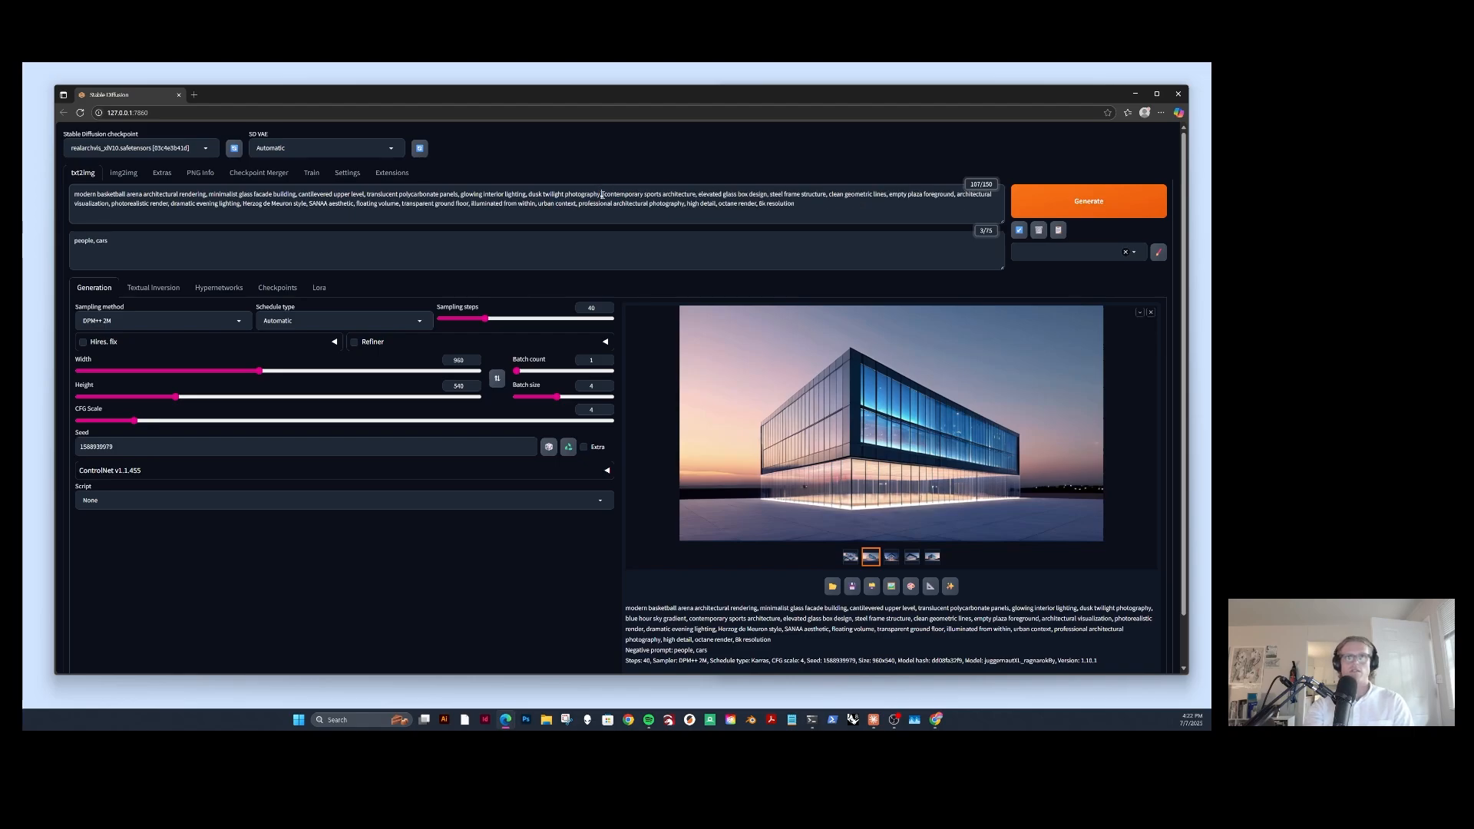
pyautogui.press('BackSpace')
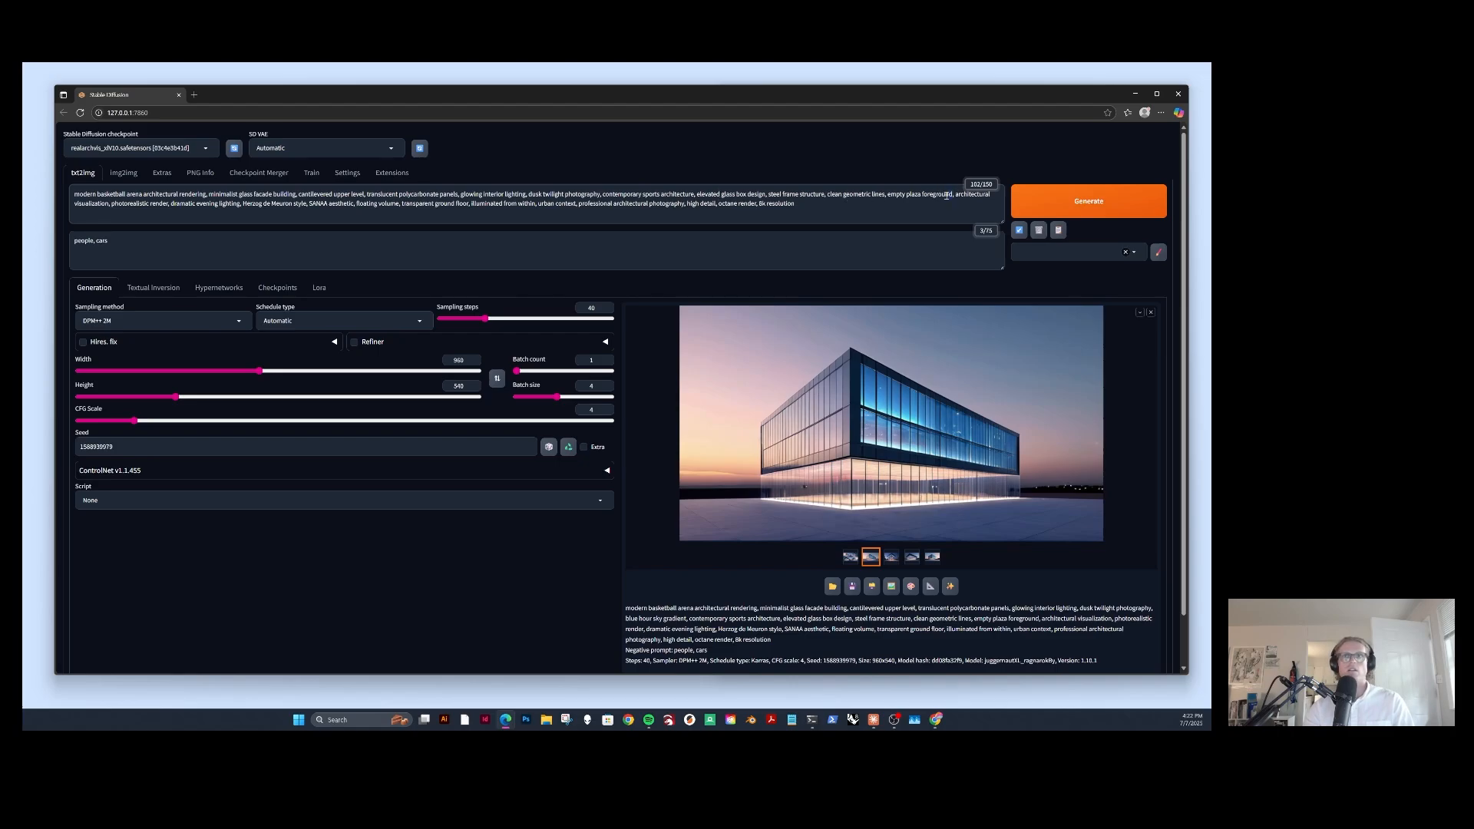
# Replace "empty plaza foreground" in the prompt with "city street corner foreground"
pyautogui.moveTo(946, 196); pyautogui.dragTo(894, 195)
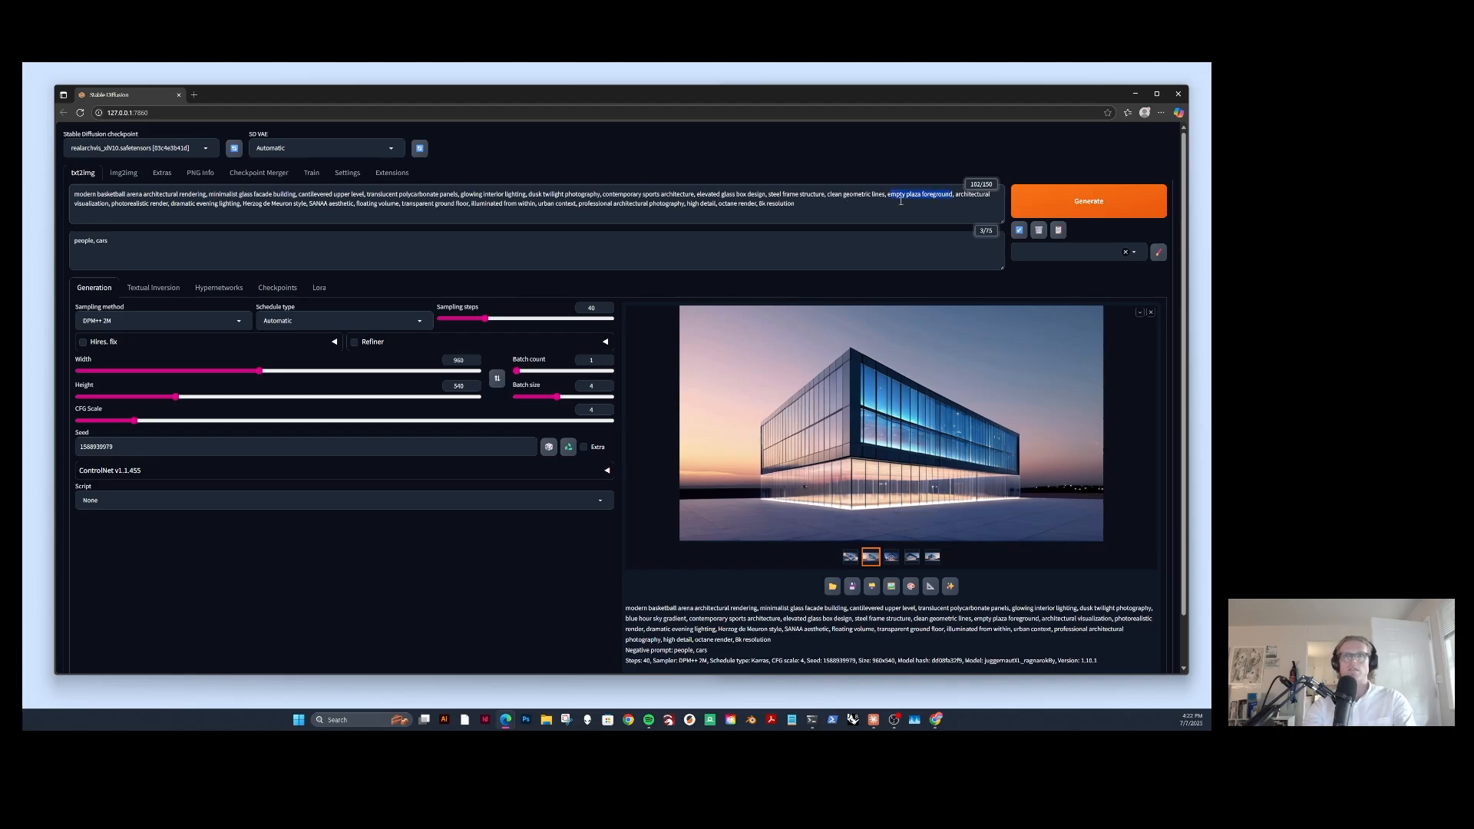
pyautogui.press('BackSpace')
pyautogui.press('BackSpace')
pyautogui.press('BackSpace')
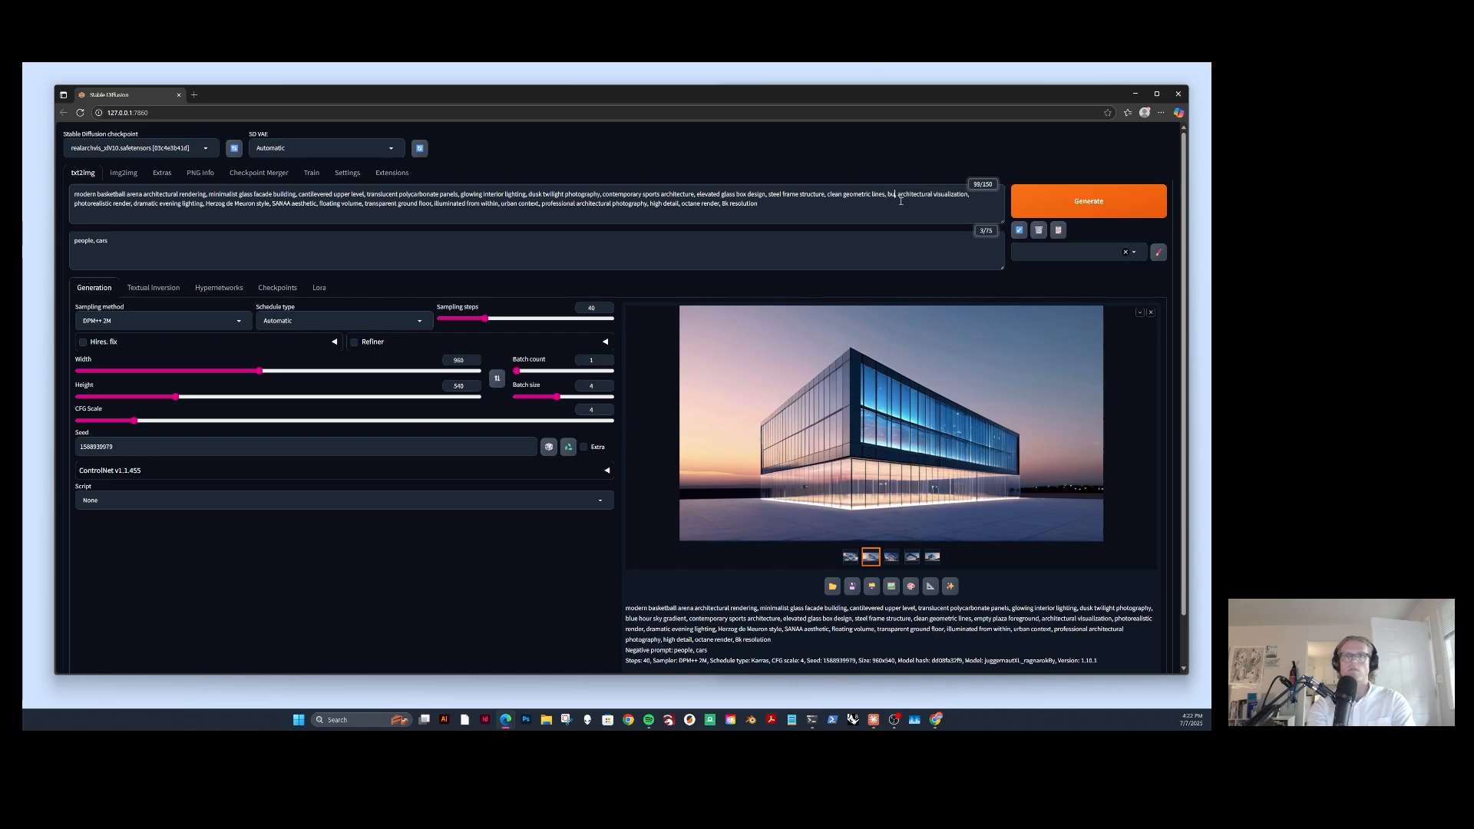
pyautogui.press('BackSpace')
pyautogui.press('BackSpace')
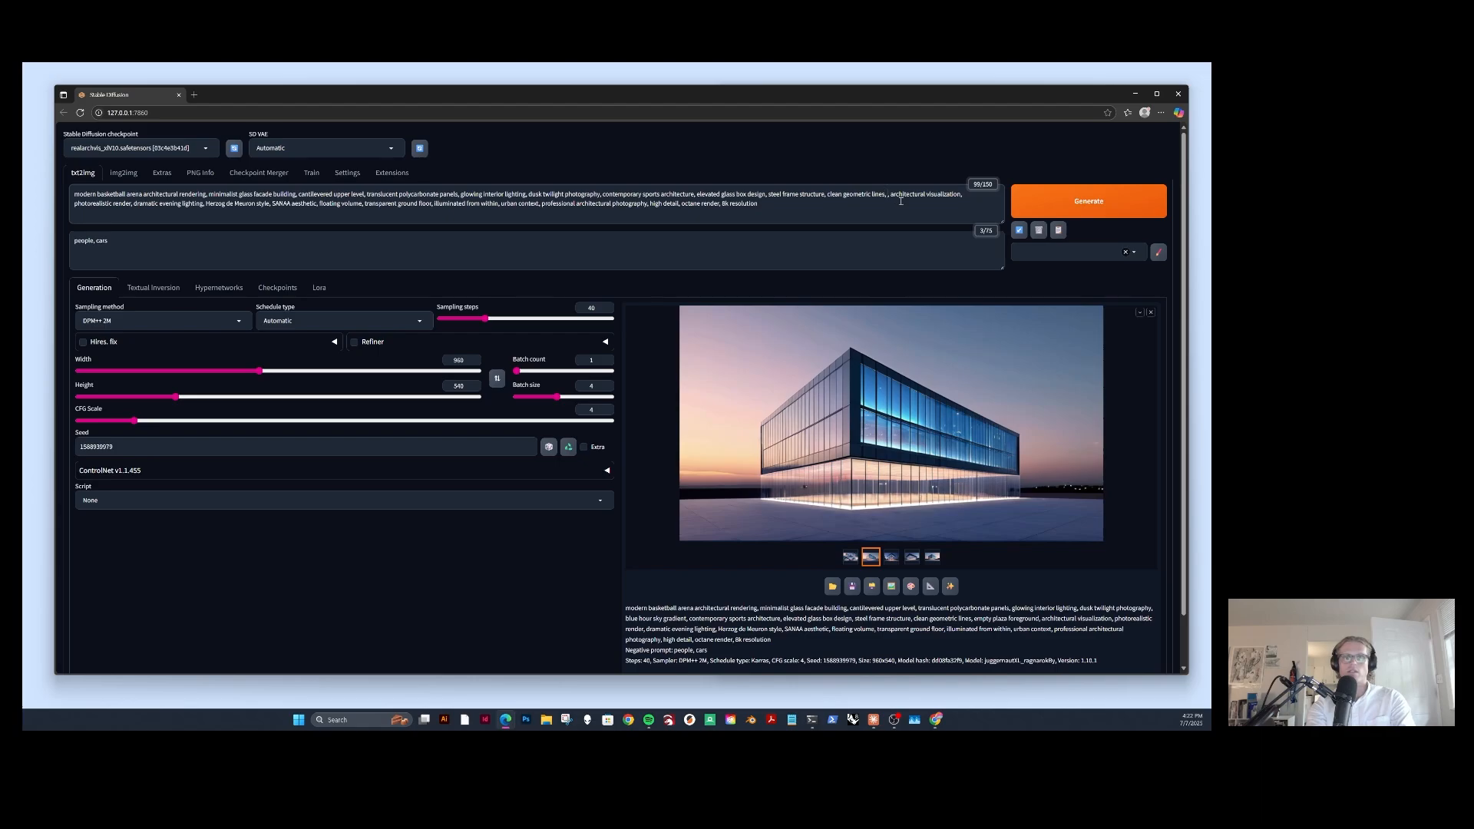
pyautogui.write('city sca')
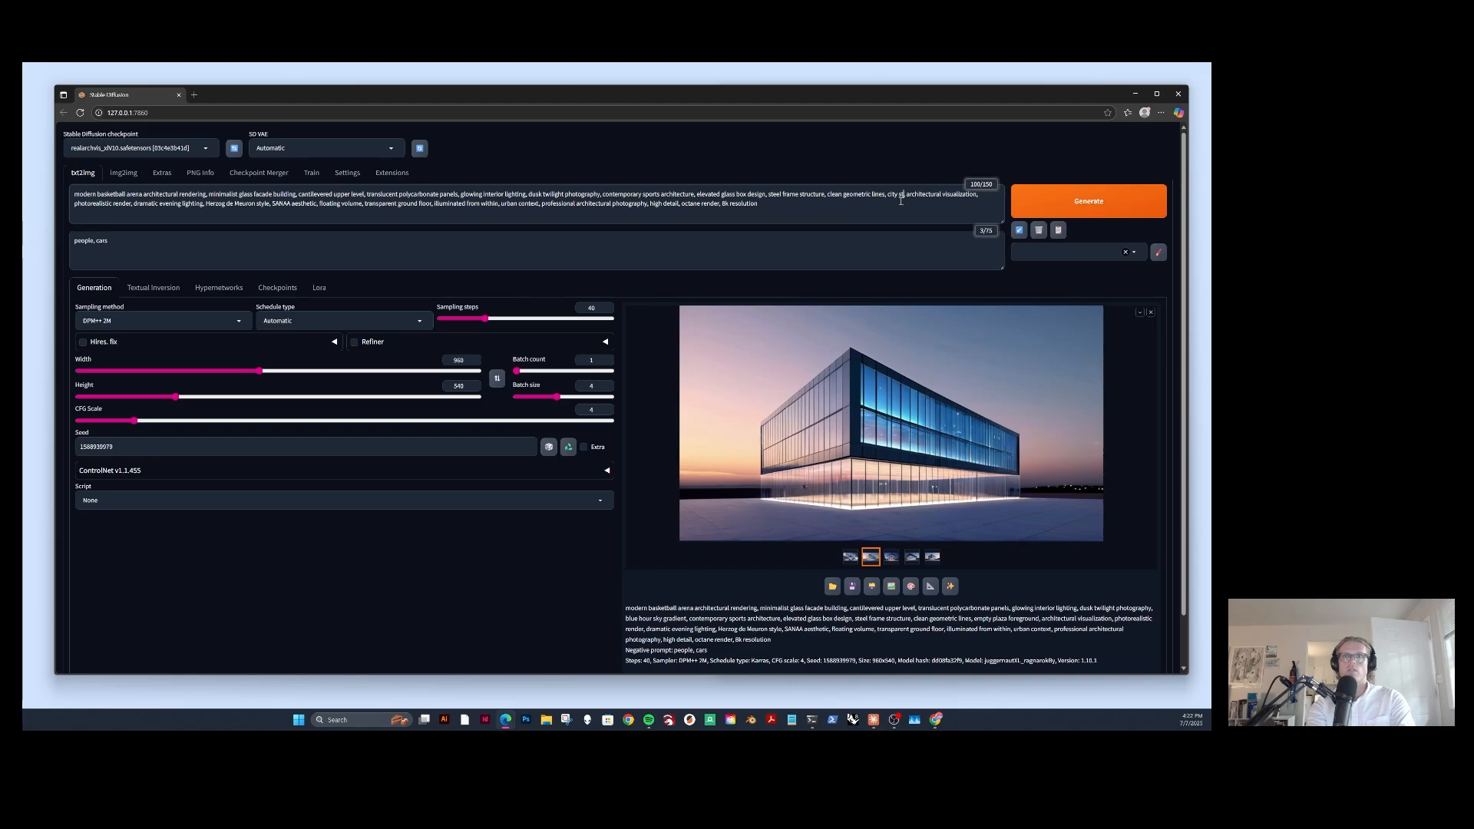
pyautogui.press('BackSpace')
pyautogui.press('BackSpace')
pyautogui.write('treet corner context')
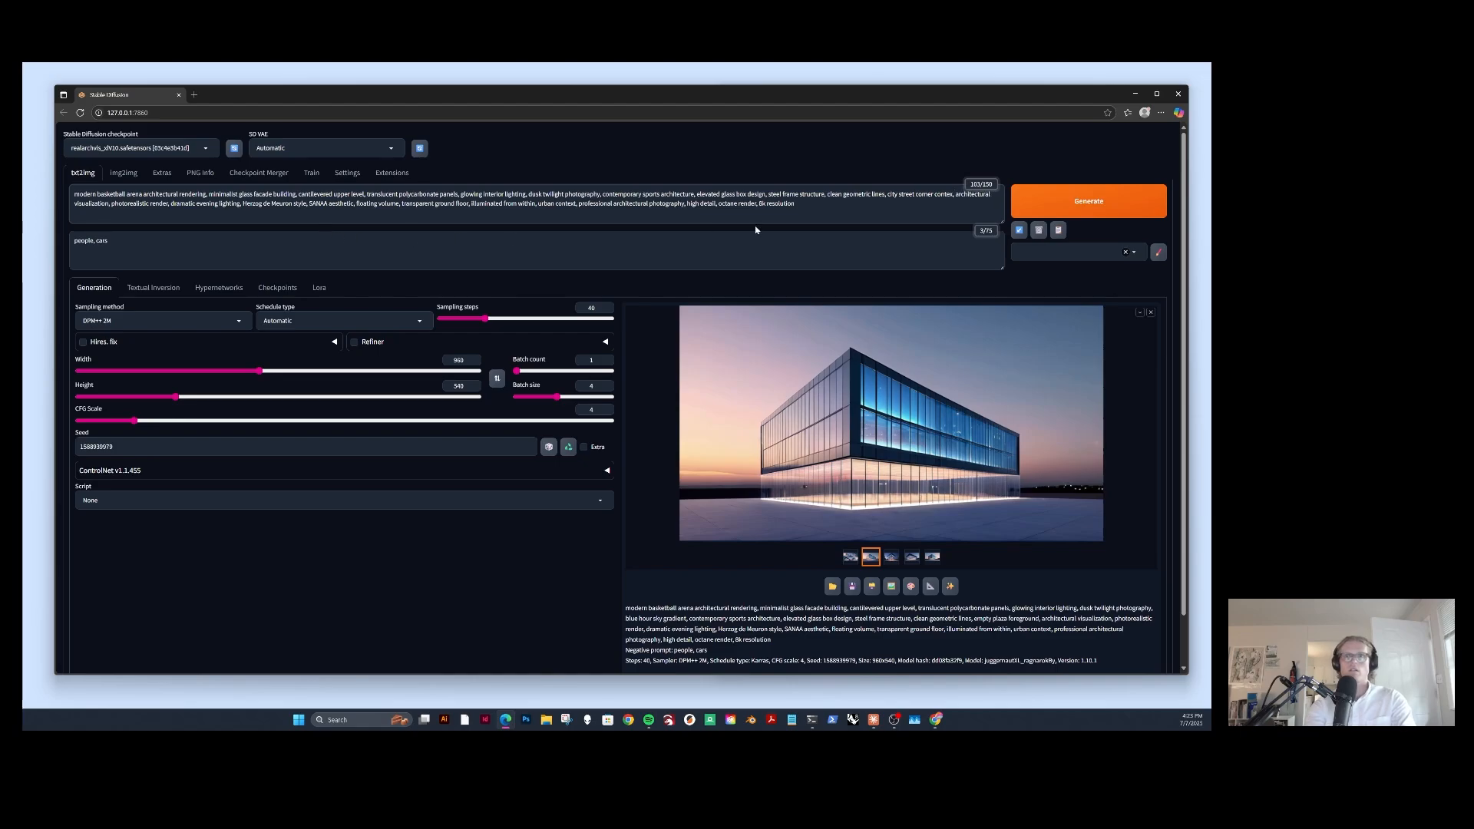
pyautogui.press('BackSpace')
pyautogui.press('BackSpace')
pyautogui.press('BackSpace')
pyautogui.press('BackSpace')
pyautogui.press('BackSpace')
pyautogui.press('BackSpace')
pyautogui.press('BackSpace')
pyautogui.write('foreground')
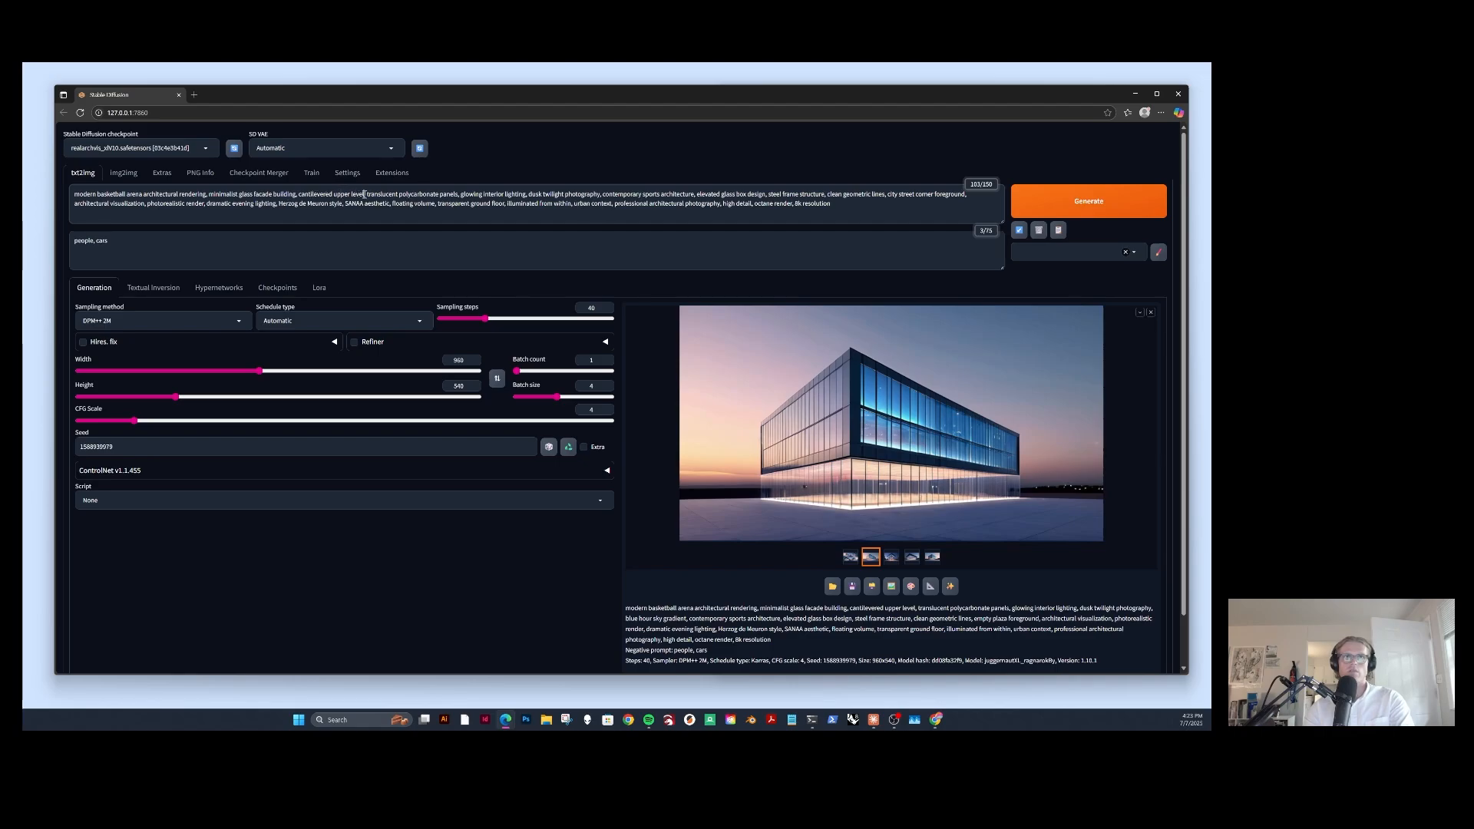
# Generate a new batch with the edited prompt and the realarchvis checkpoint, and compare the resulting images
pyautogui.click(1083, 202)
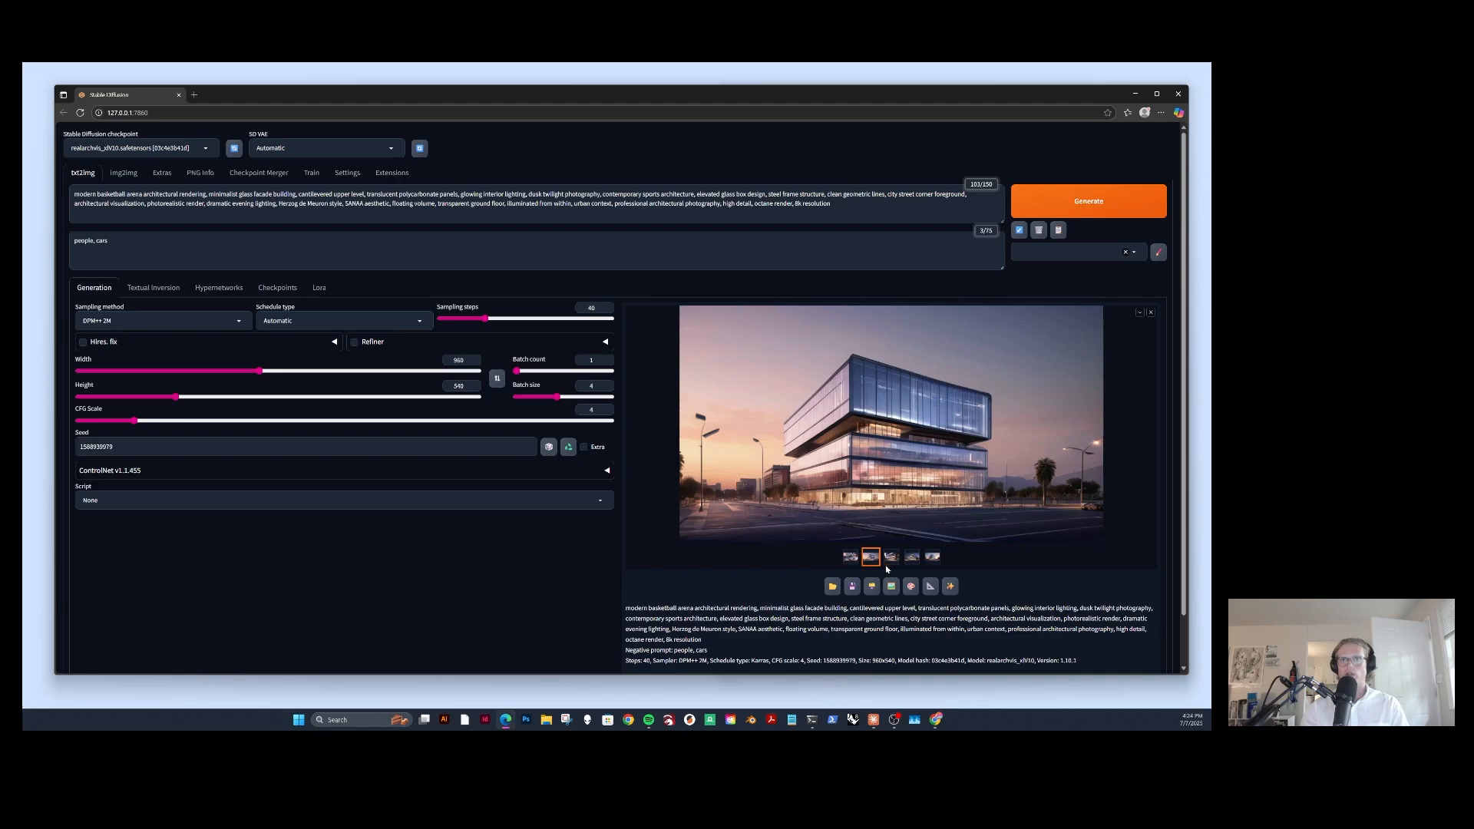
pyautogui.click(891, 557)
pyautogui.click(912, 557)
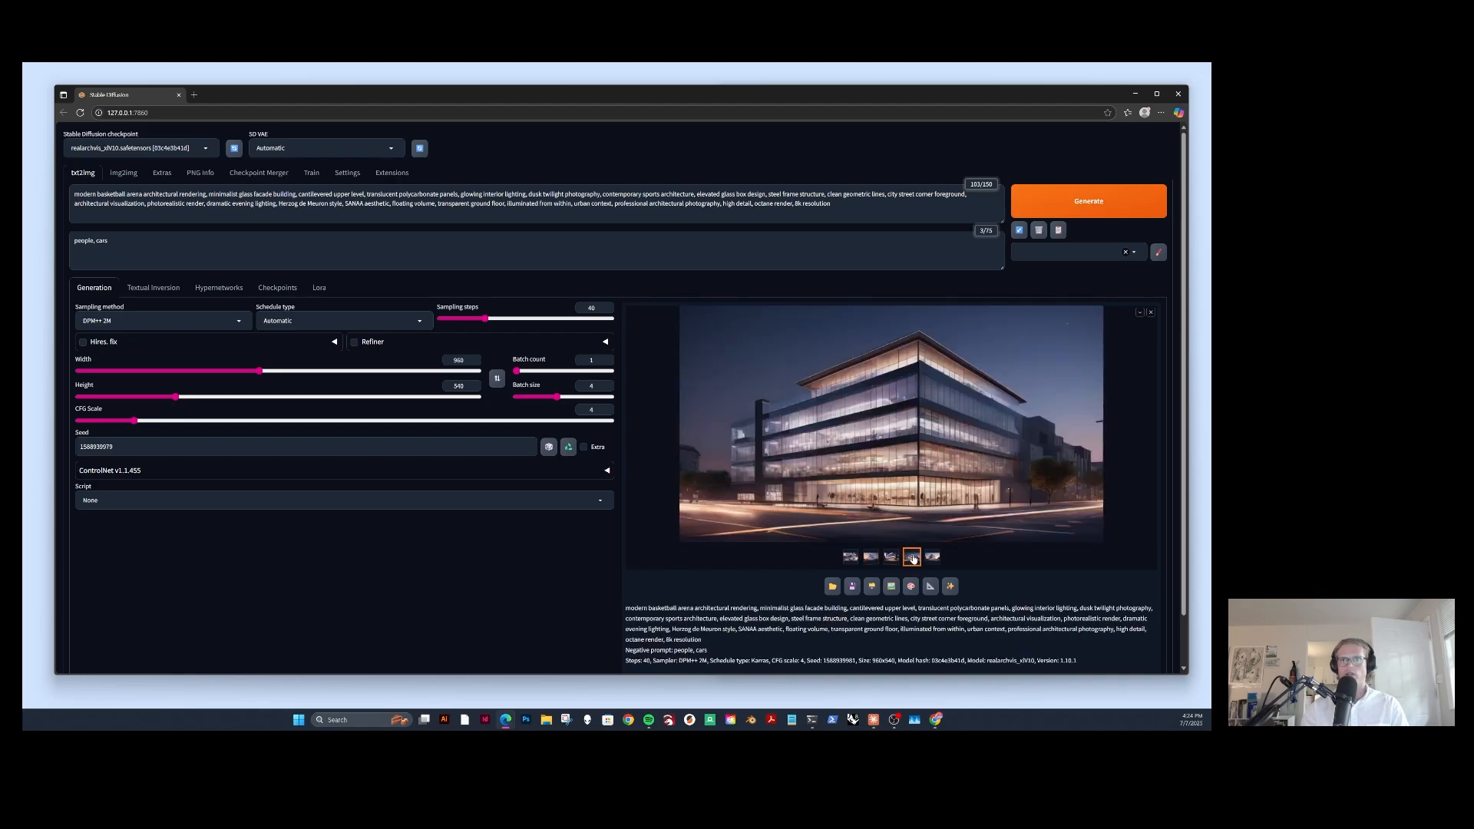
pyautogui.click(928, 559)
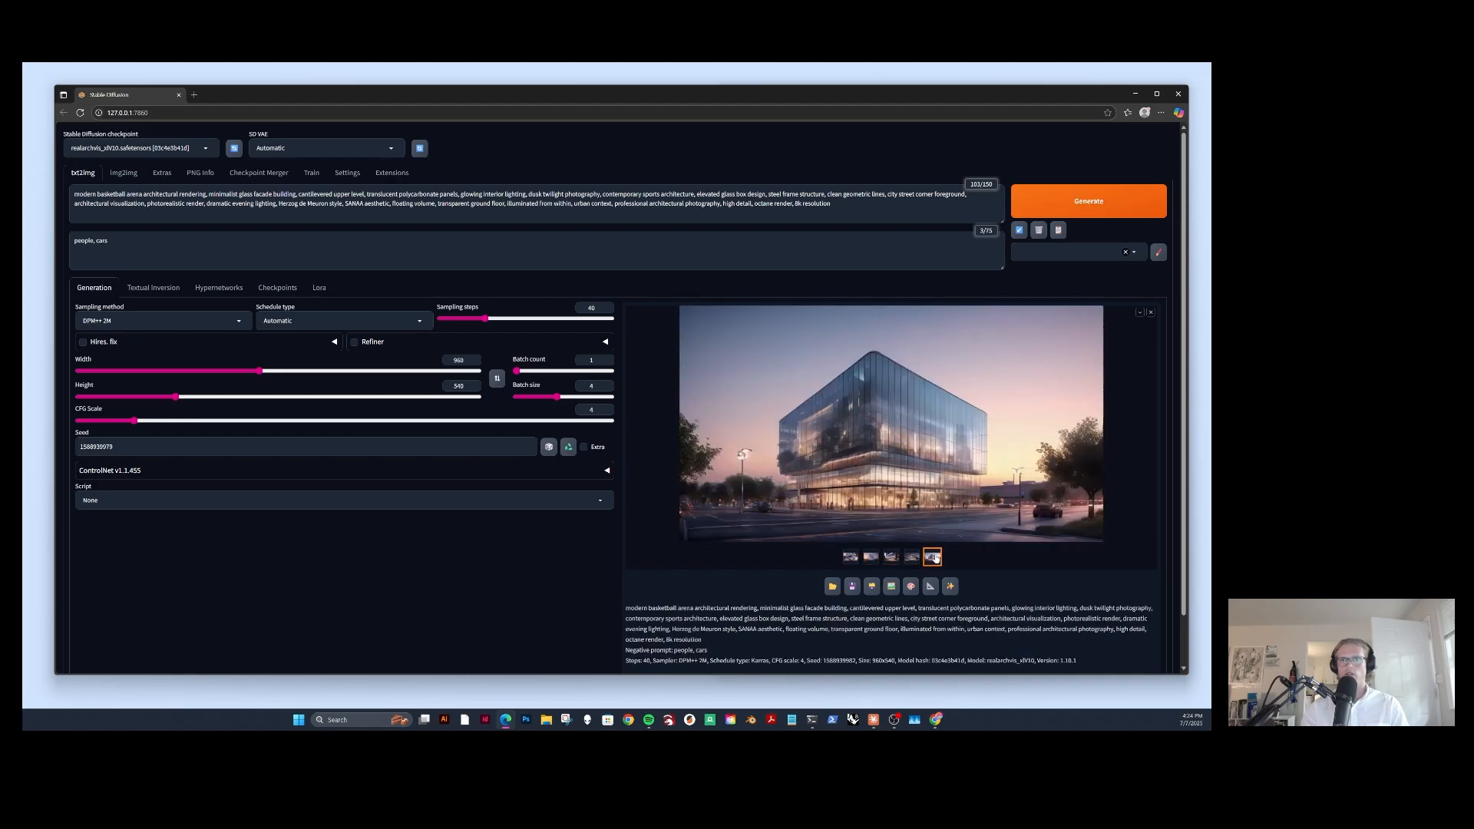
pyautogui.click(868, 559)
pyautogui.click(891, 557)
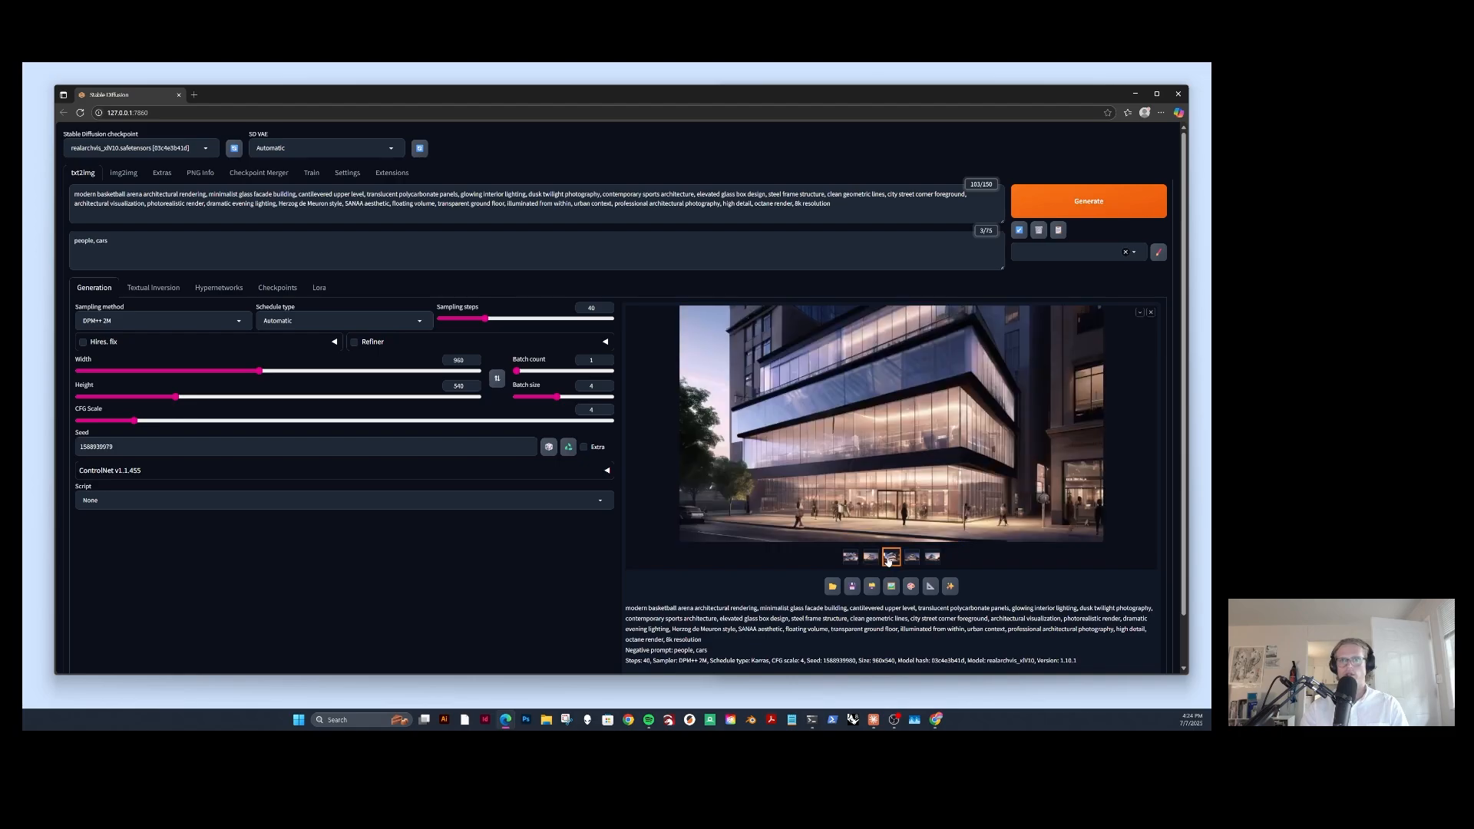
pyautogui.press('Left')
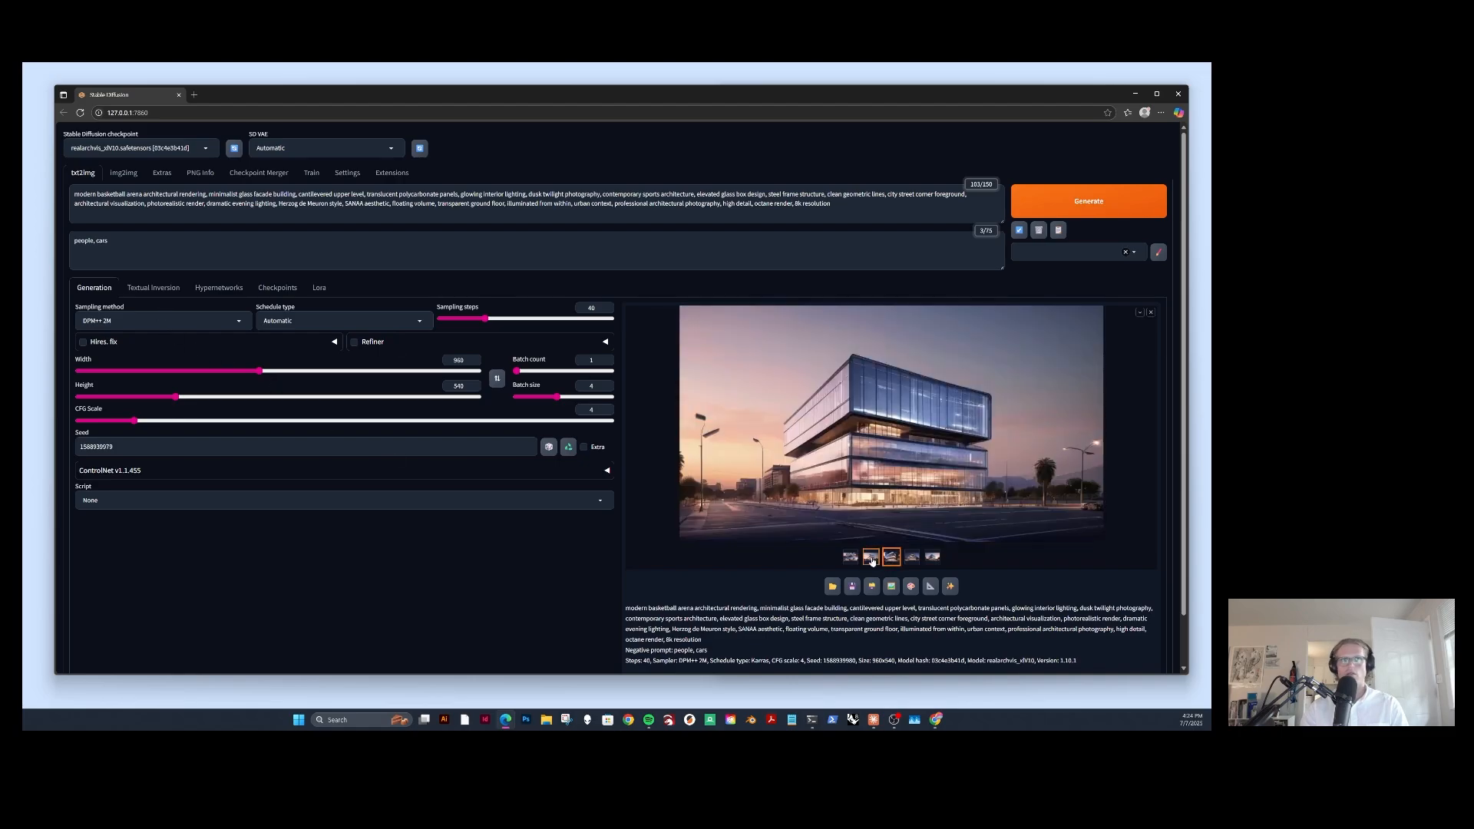
# Reset the seed to random (-1) and change "glass facade" to "concrete facade" in the prompt
pyautogui.click(548, 447)
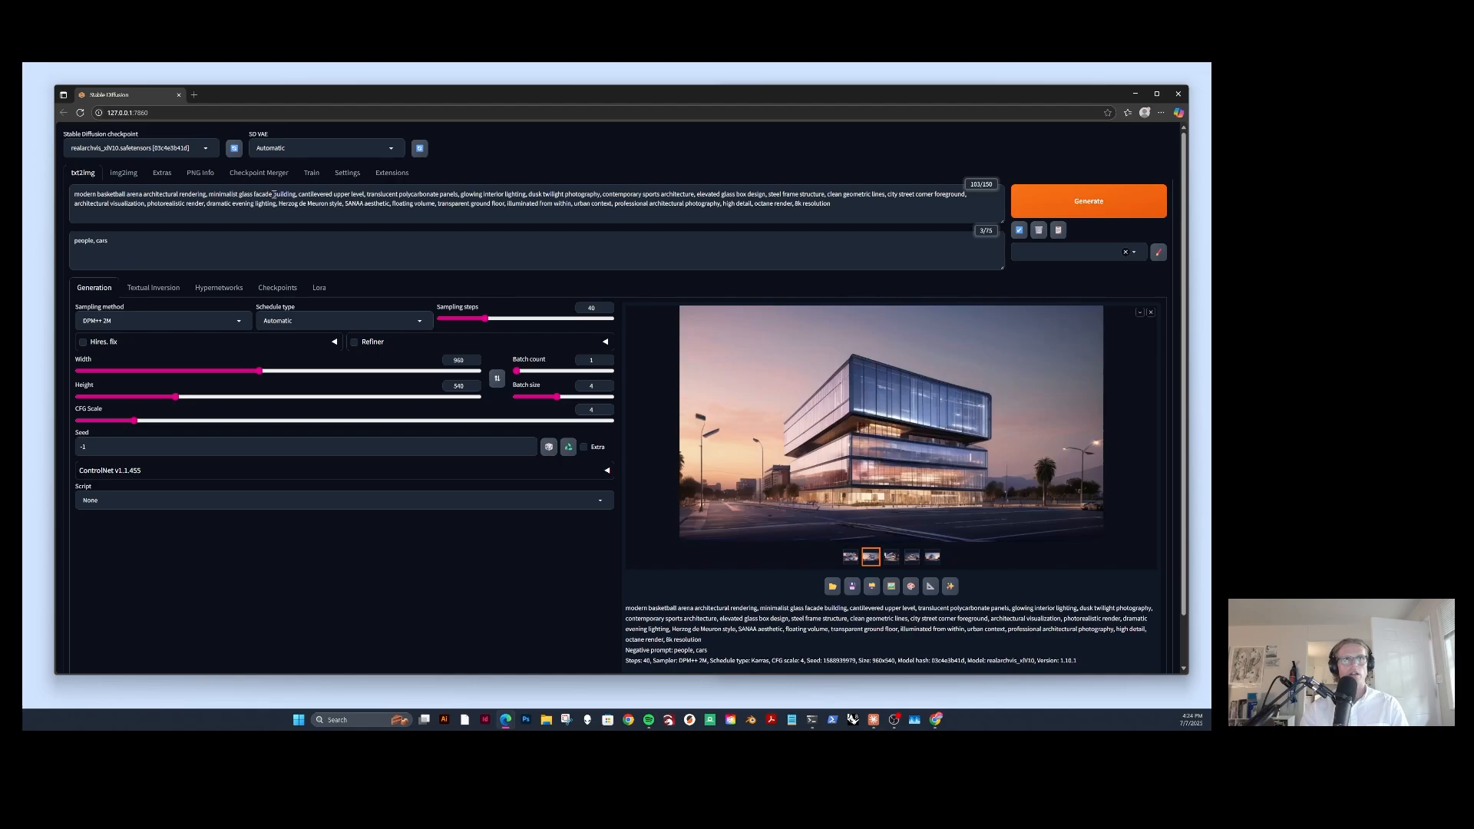
pyautogui.moveTo(252, 194); pyautogui.dragTo(240, 193)
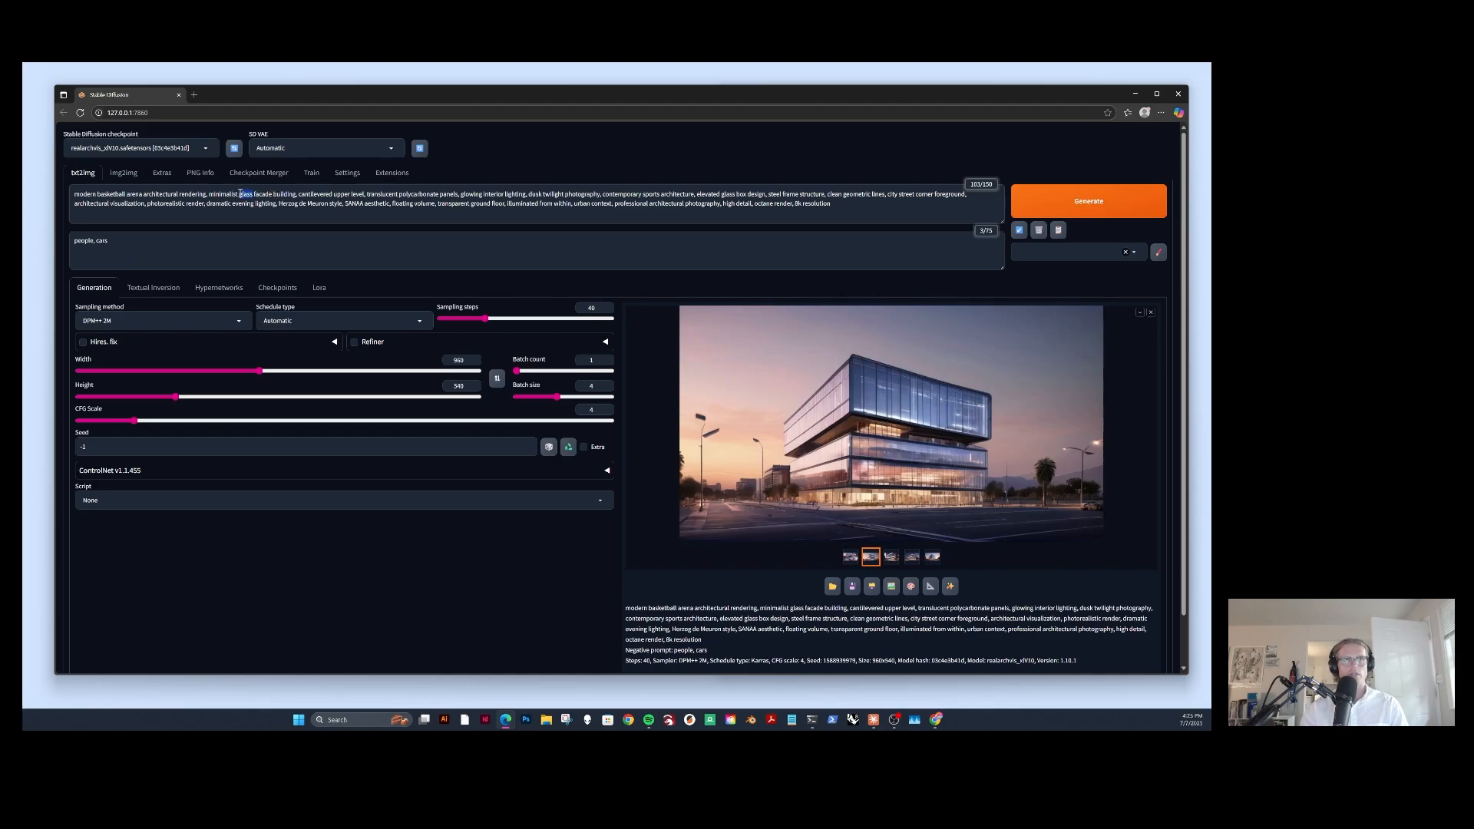
pyautogui.write('concret')
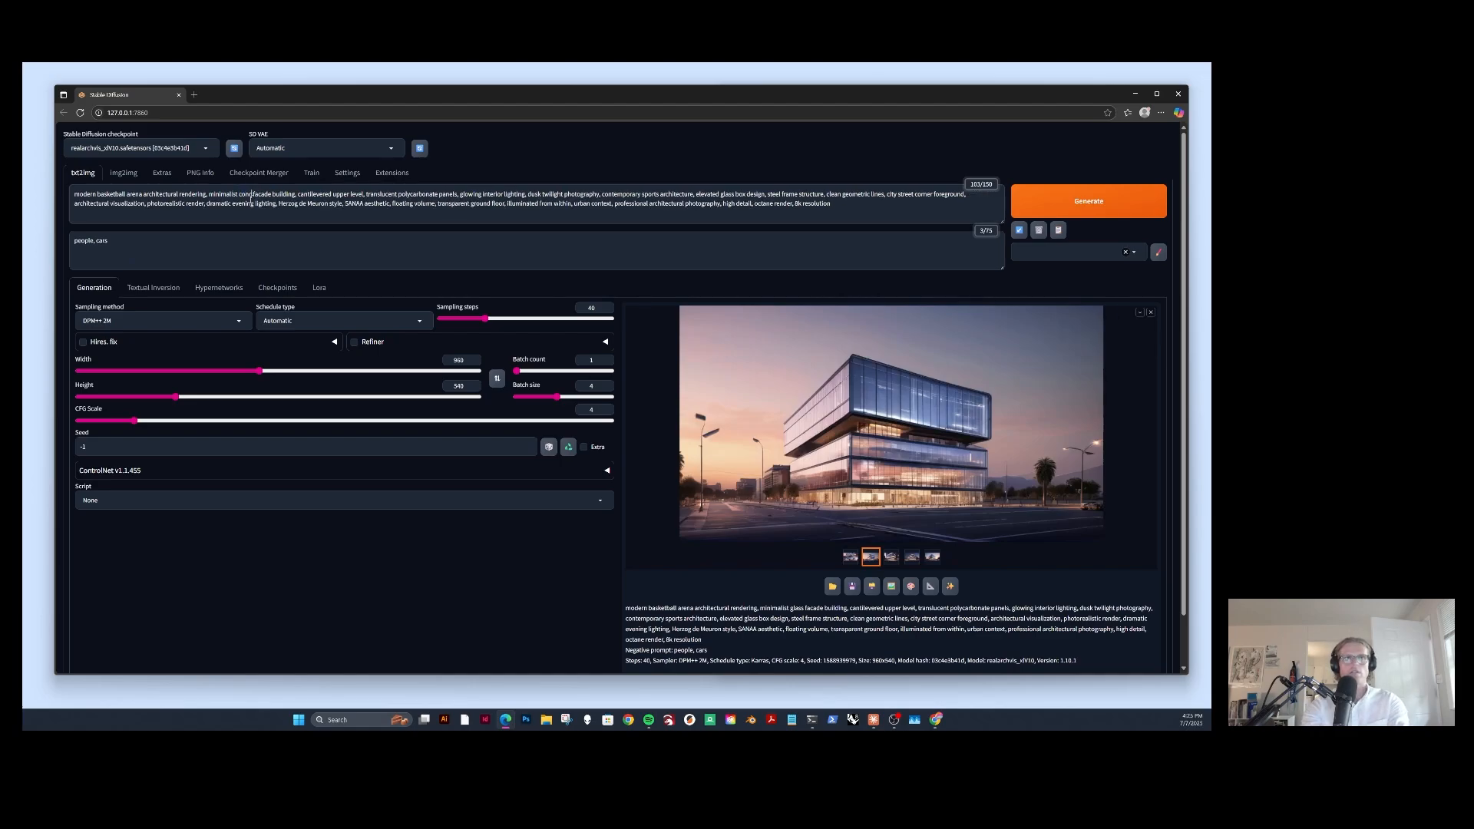
pyautogui.write('e')
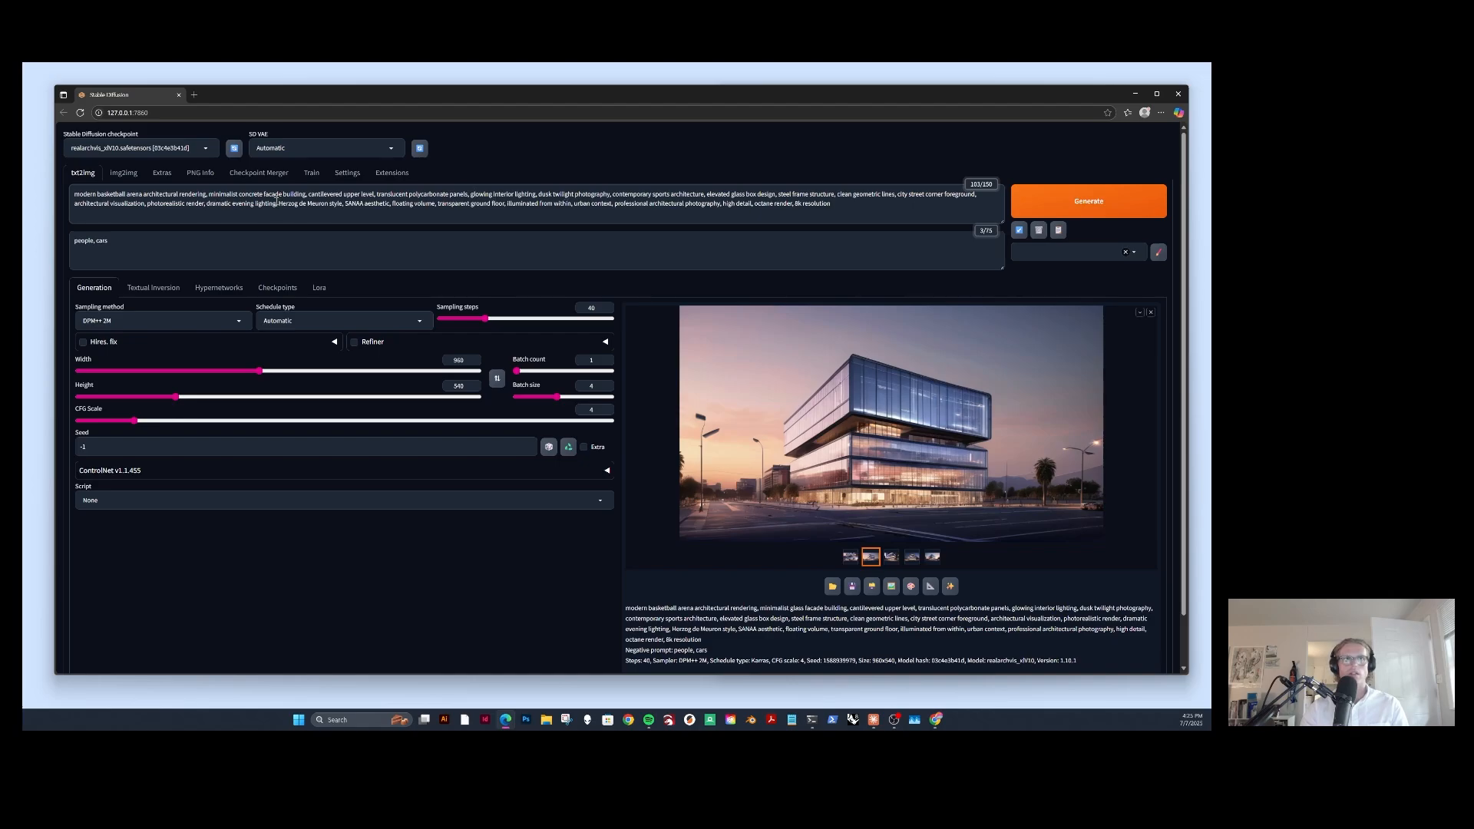
# Replace "dramatic evening" with "afternoon" in the prompt's lighting description
pyautogui.moveTo(254, 205); pyautogui.dragTo(227, 204)
pyautogui.press('BackSpace')
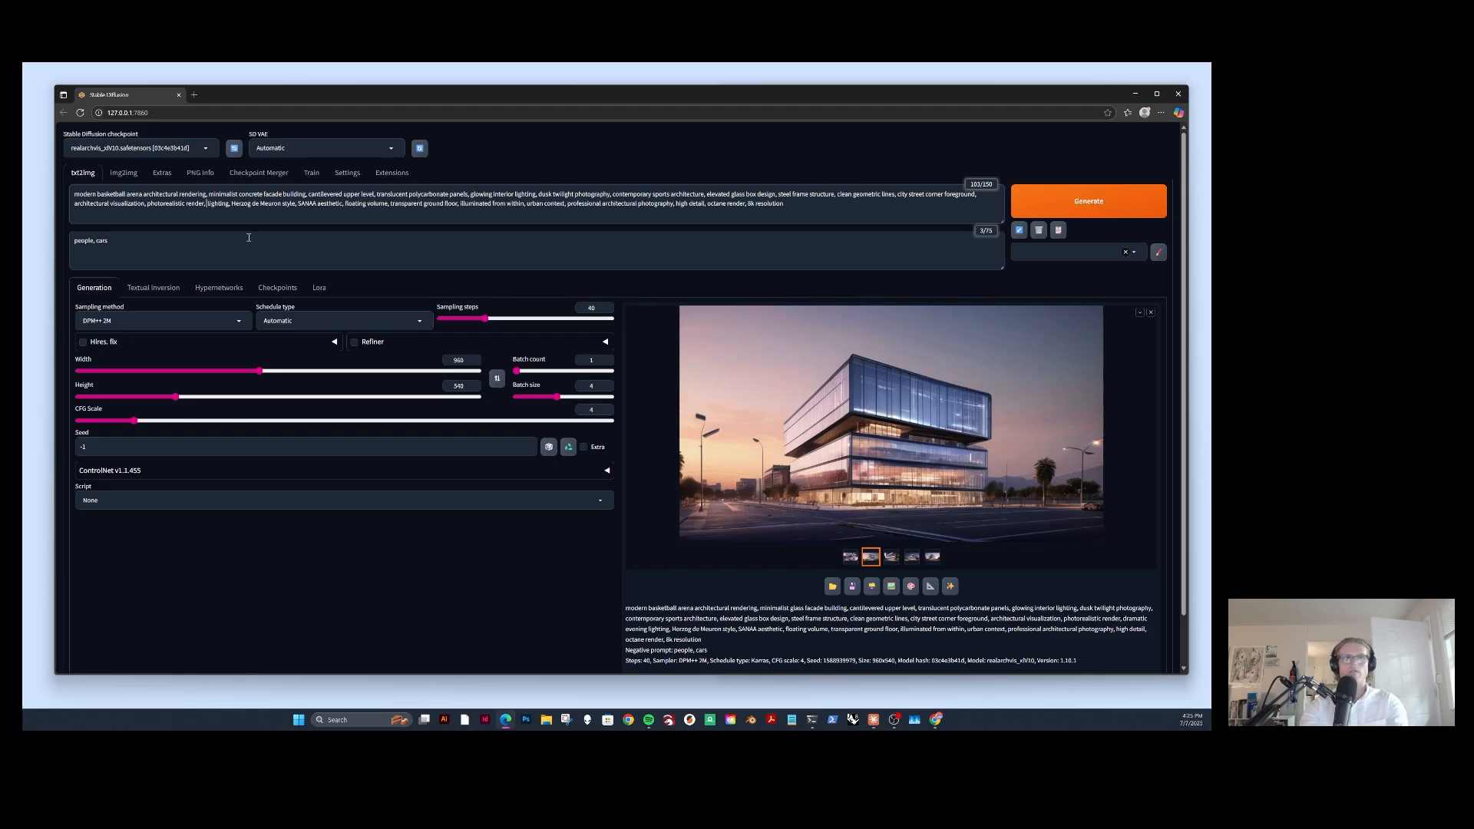
pyautogui.write('afternoon')
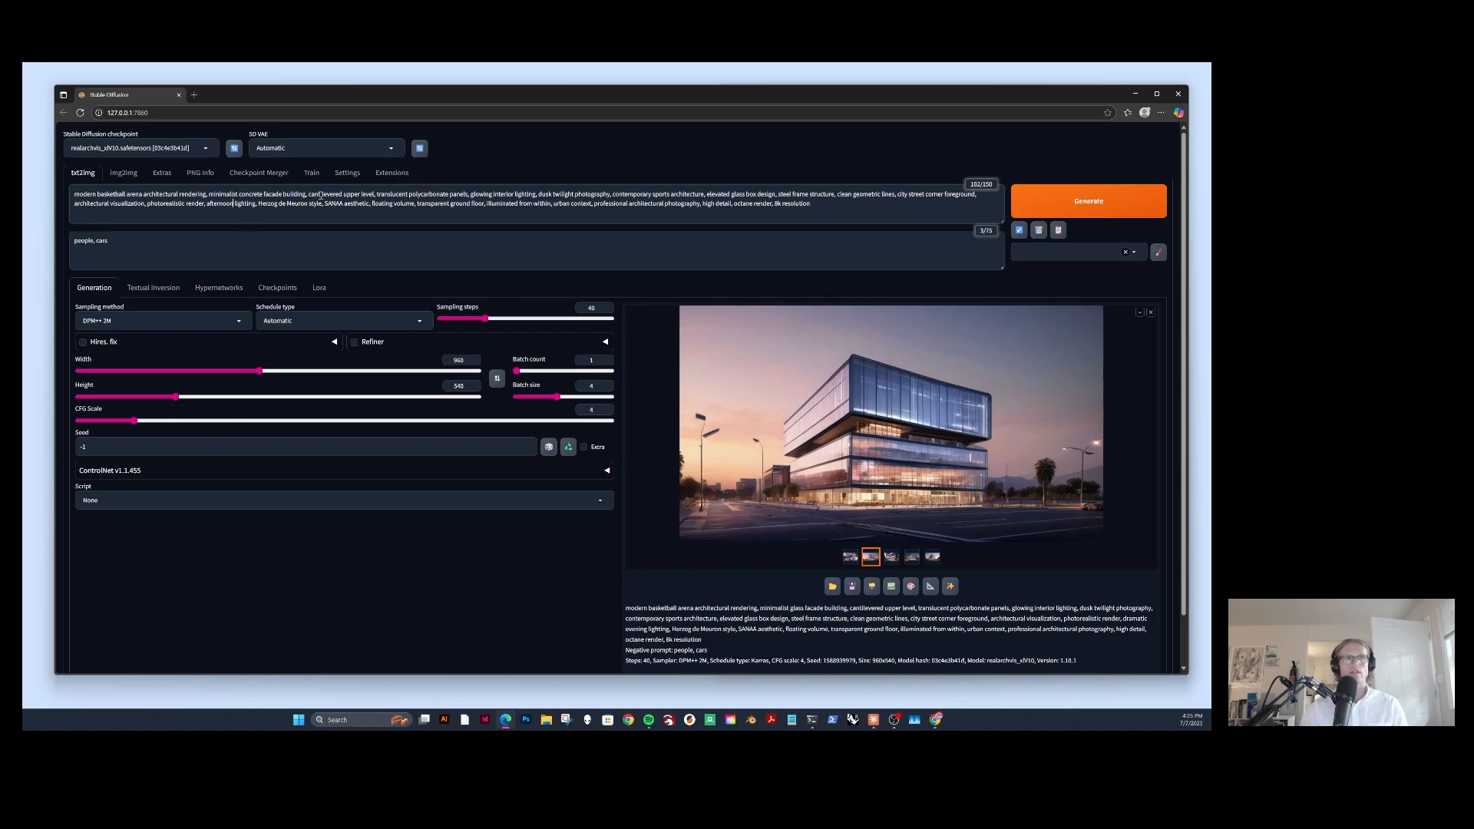
pyautogui.click(206, 244)
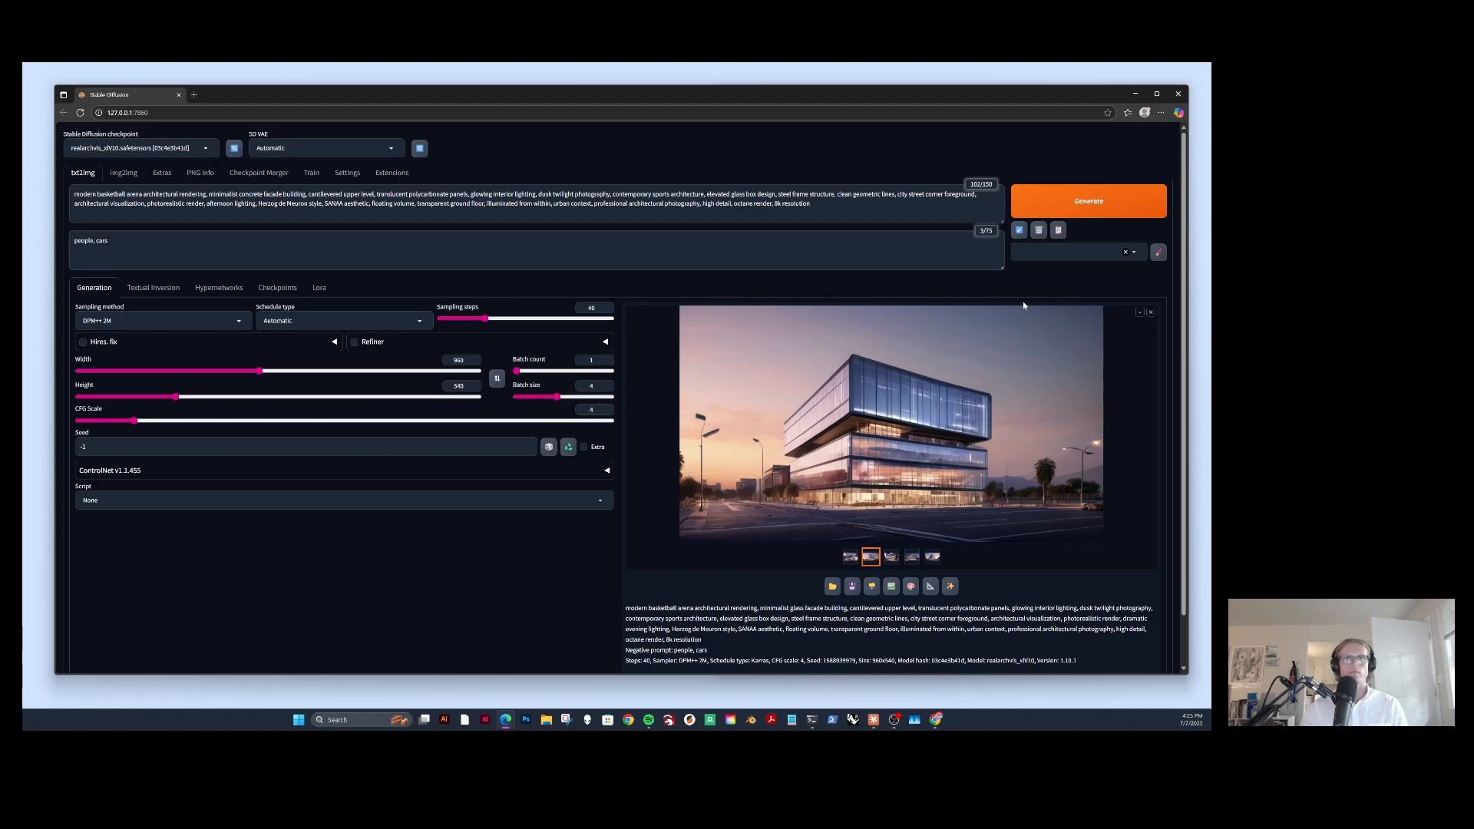
# Set the CFG scale to 3, generate a new batch, and compare the concrete facade images
pyautogui.moveTo(134, 421); pyautogui.dragTo(114, 421)
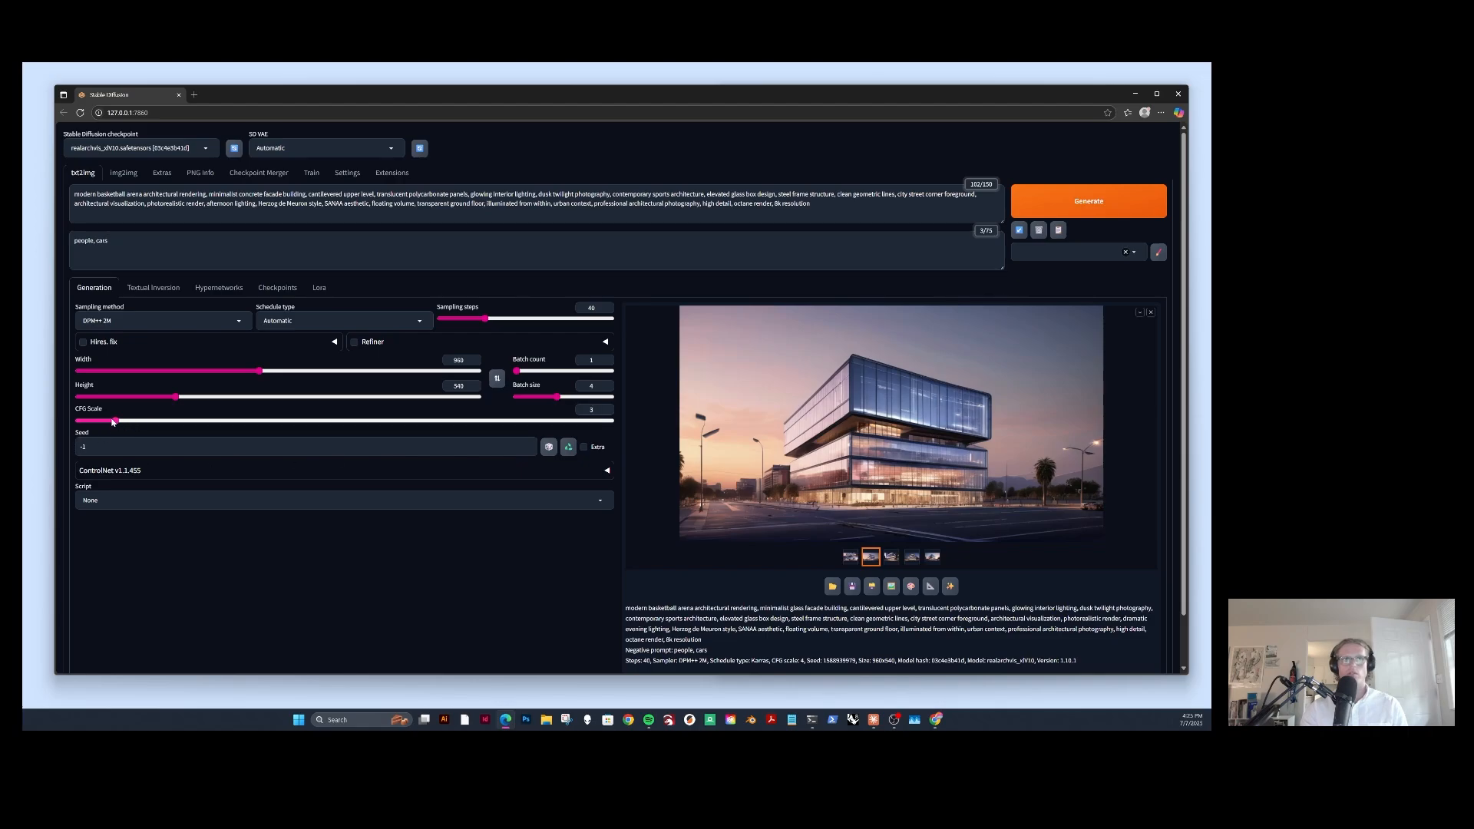
pyautogui.click(1079, 202)
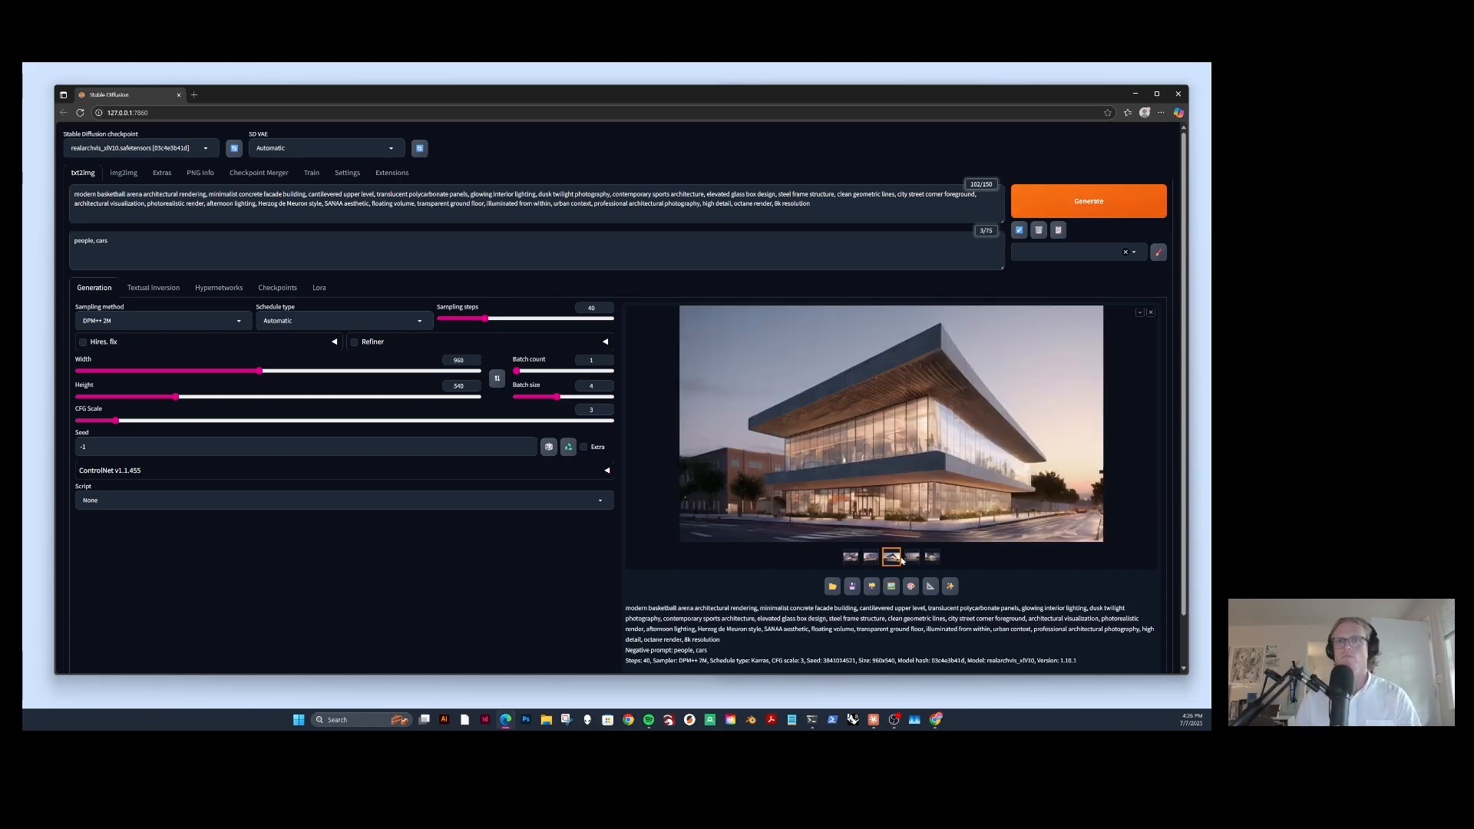
pyautogui.click(918, 558)
pyautogui.click(934, 560)
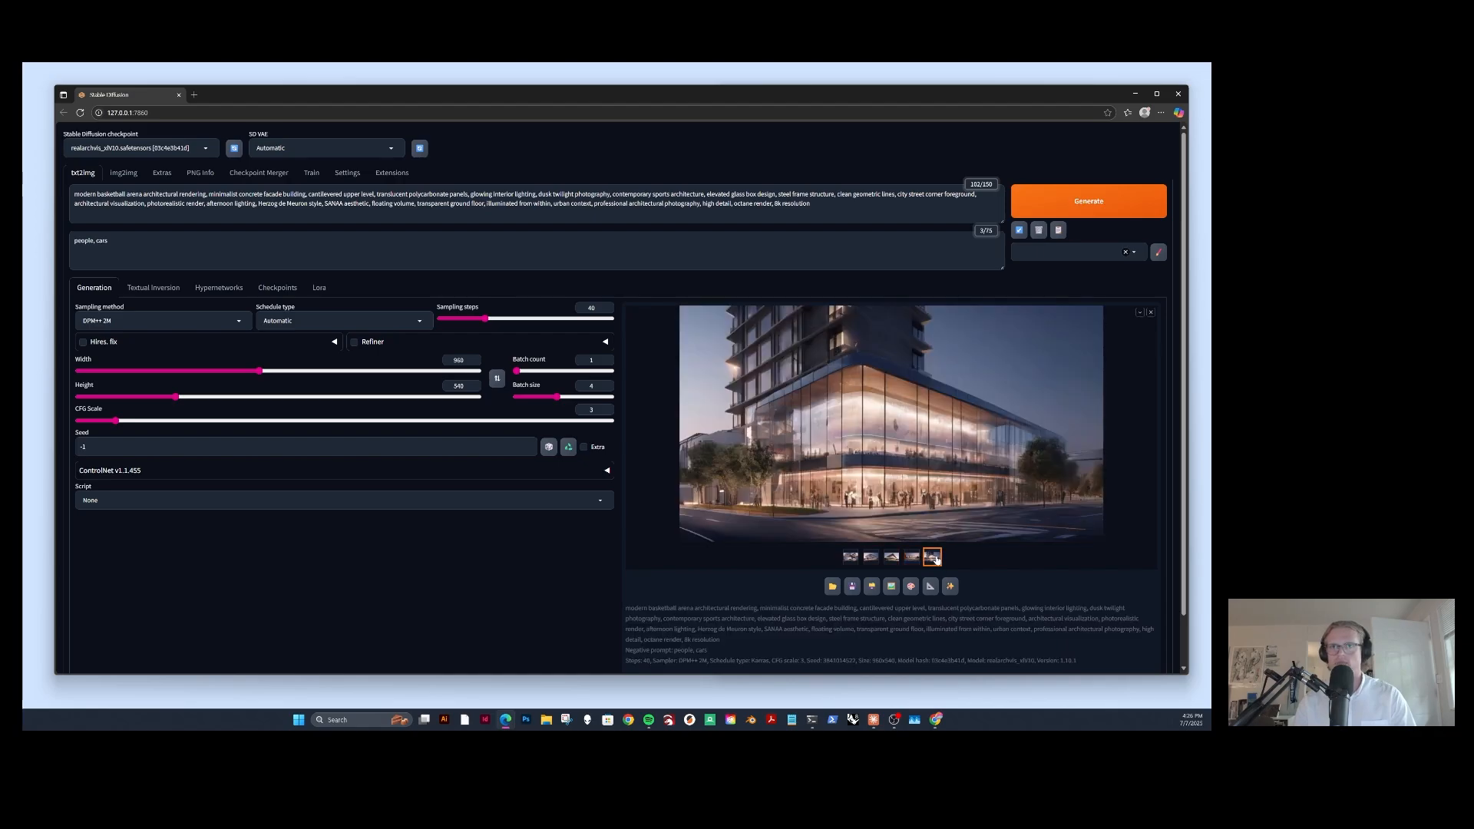
pyautogui.click(912, 557)
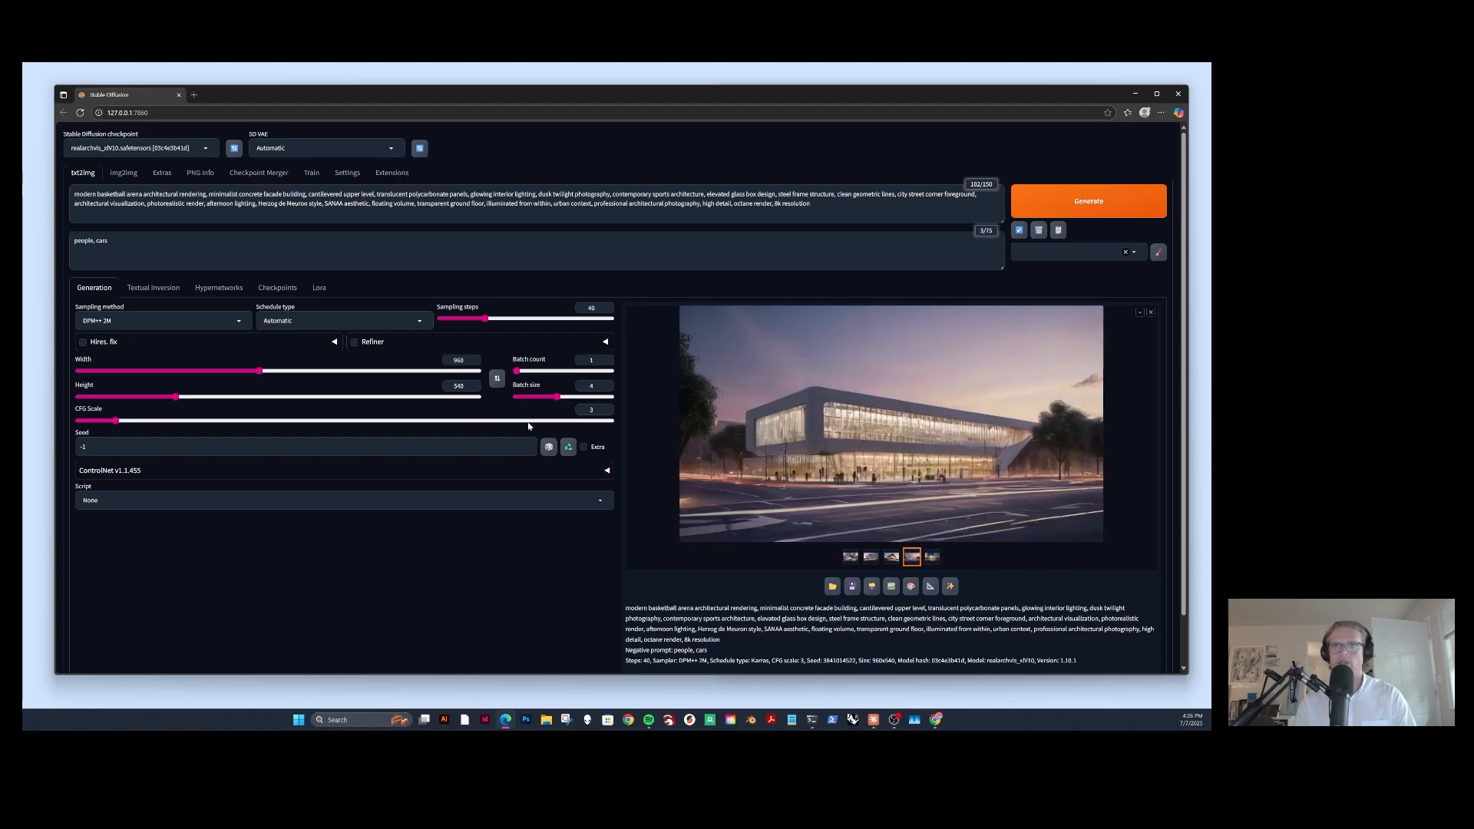
# Set the CFG scale to 4.5, review the other batch images, and switch the checkpoint back to juggernautXL_ragnarokBy
pyautogui.moveTo(147, 424); pyautogui.dragTo(144, 421)
pyautogui.click(892, 559)
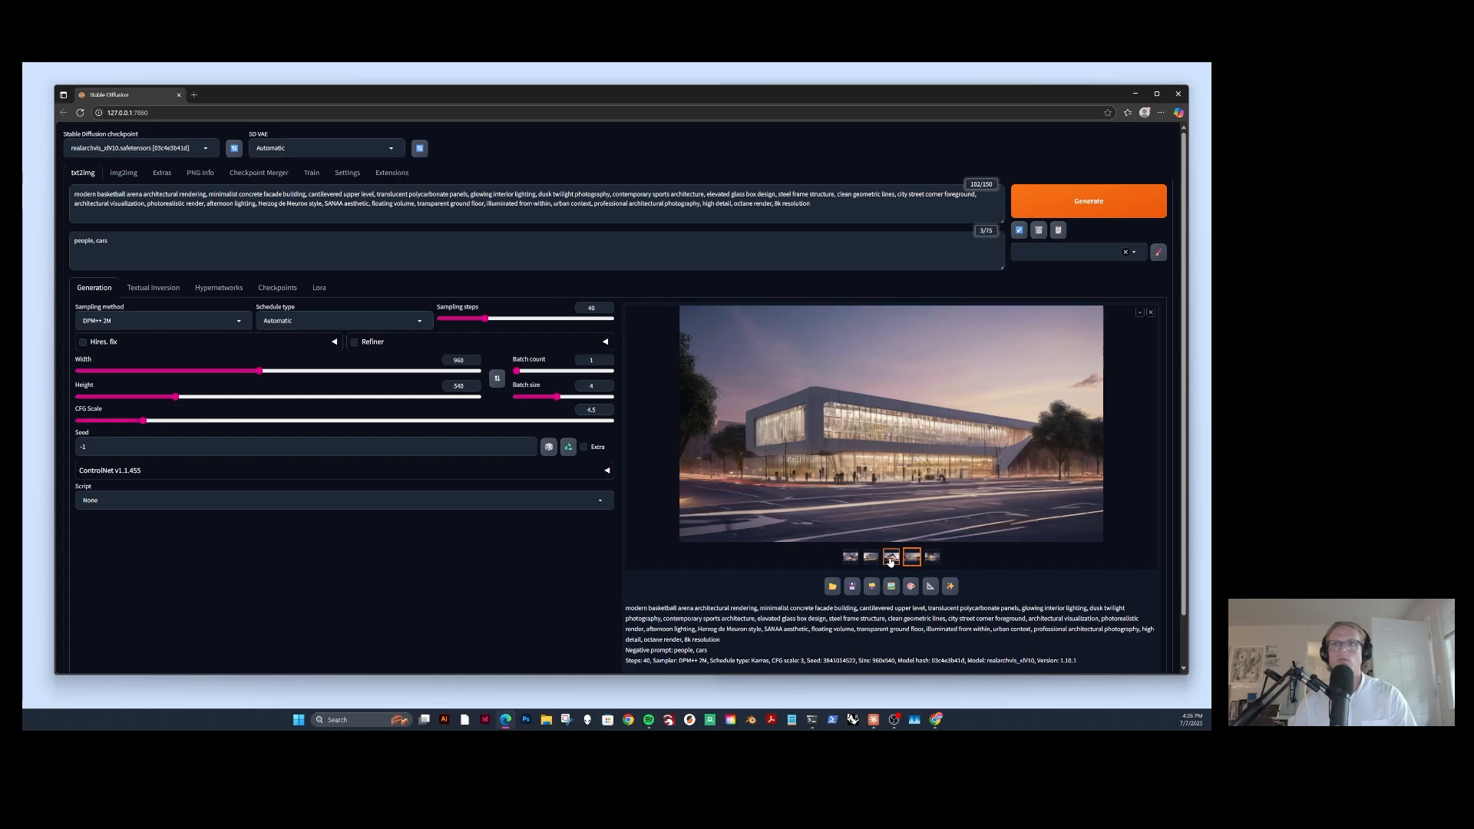
pyautogui.click(872, 560)
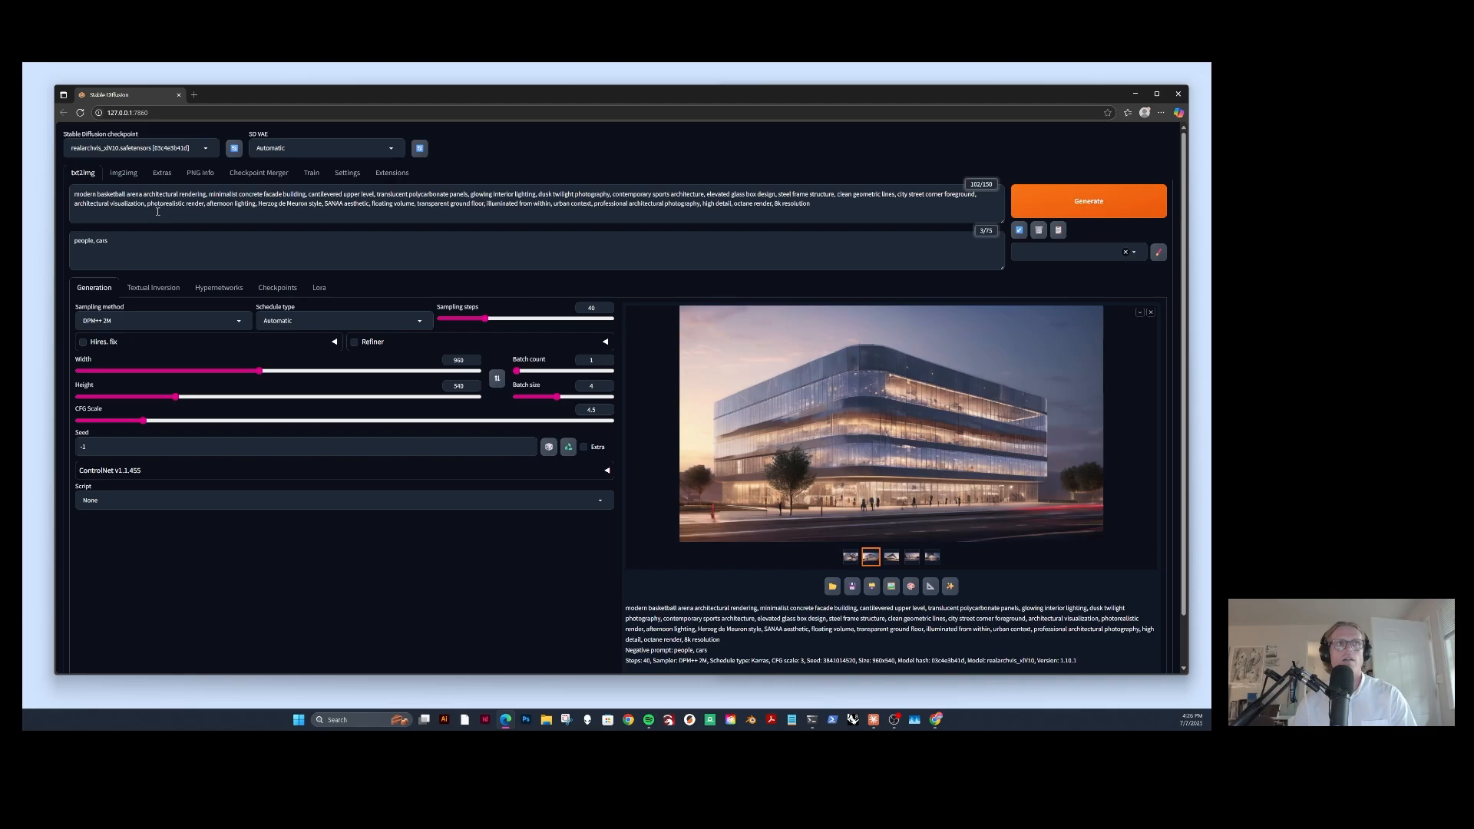
pyautogui.click(151, 148)
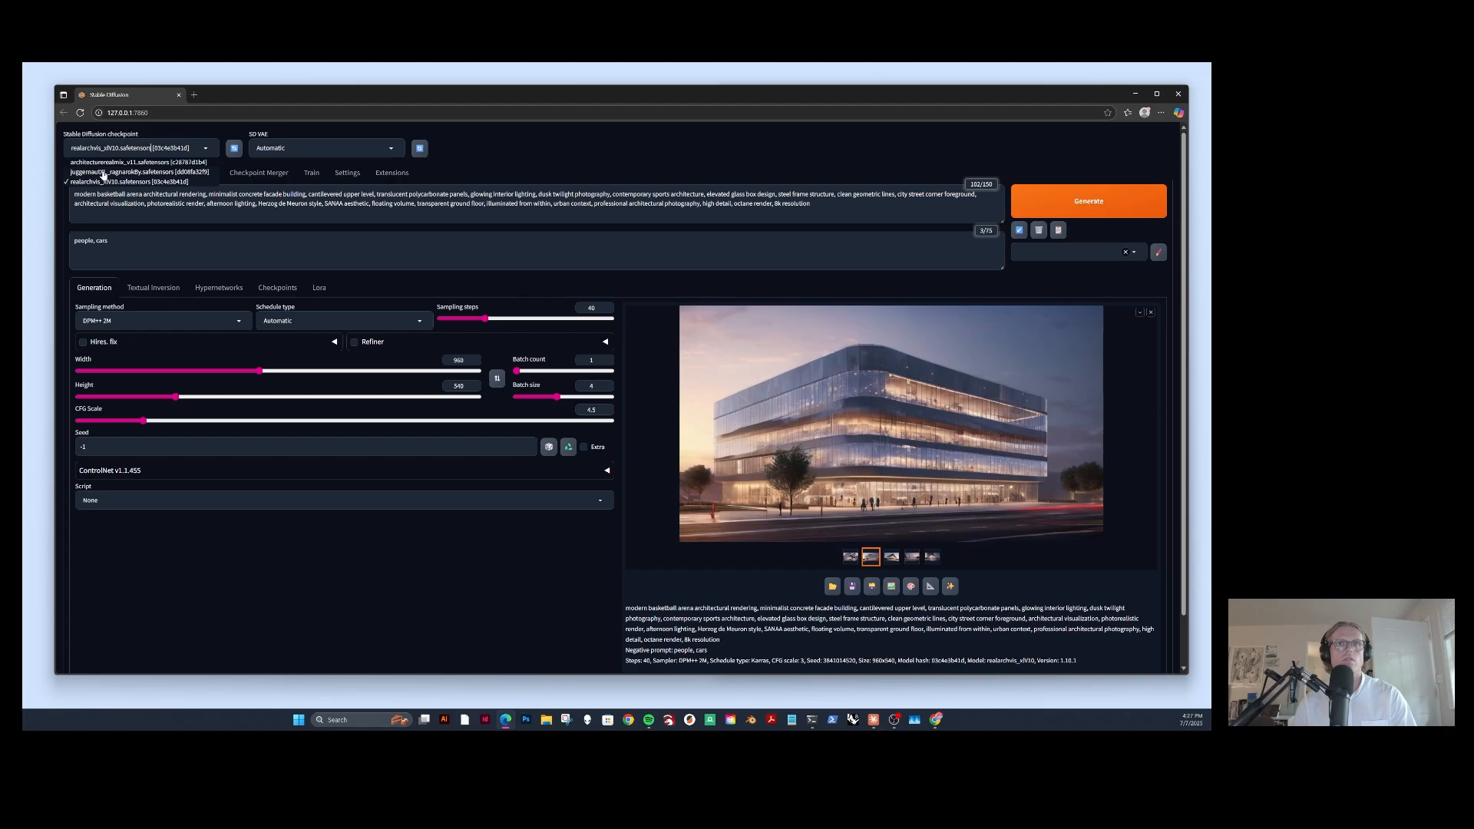
pyautogui.click(104, 173)
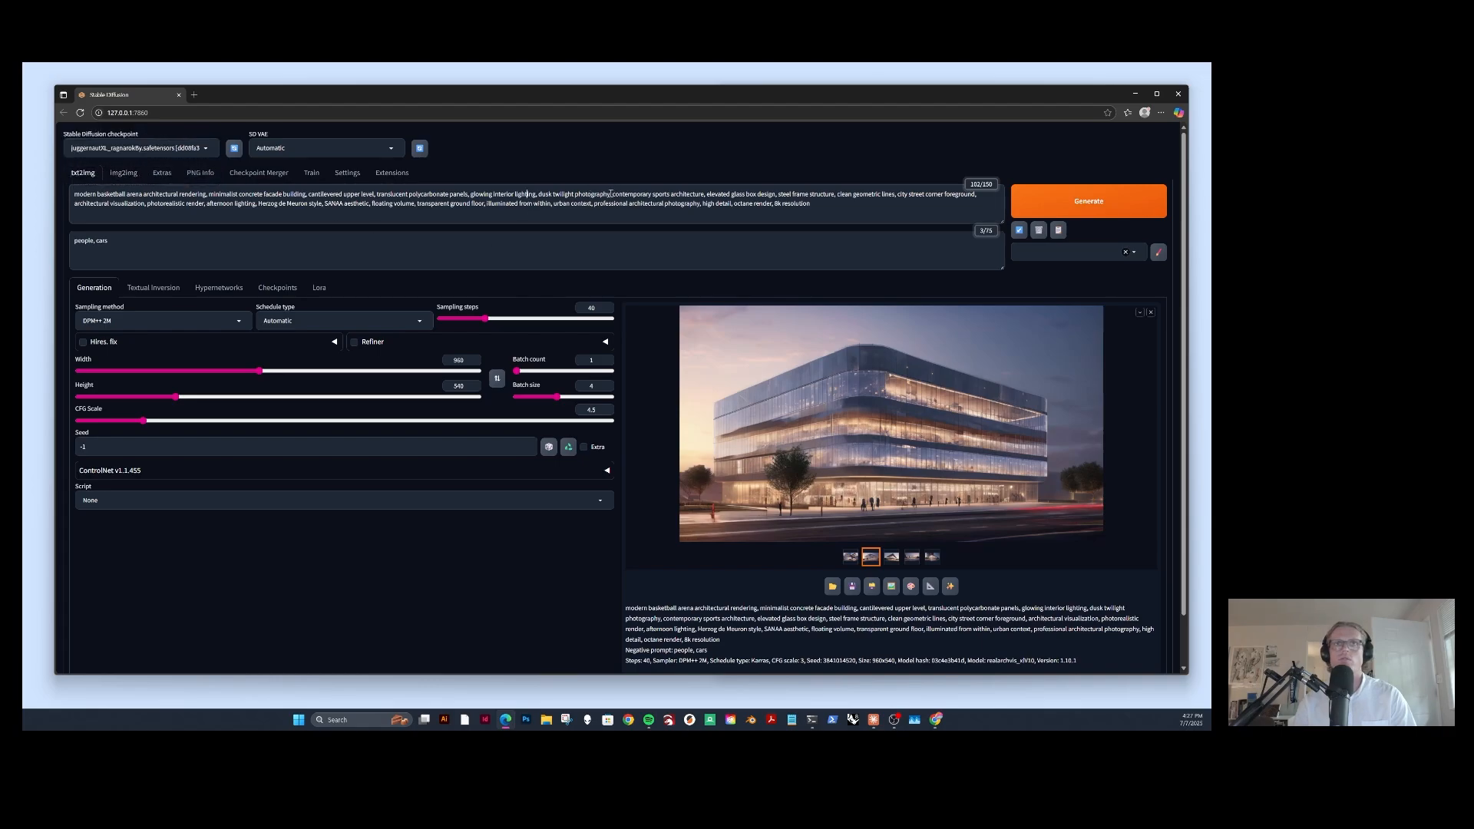
# Remove "dusk twilight photography" and "translucent polycarbonate panels" from the prompt, including their leftover separators
pyautogui.moveTo(611, 195); pyautogui.dragTo(533, 194)
pyautogui.press('BackSpace')
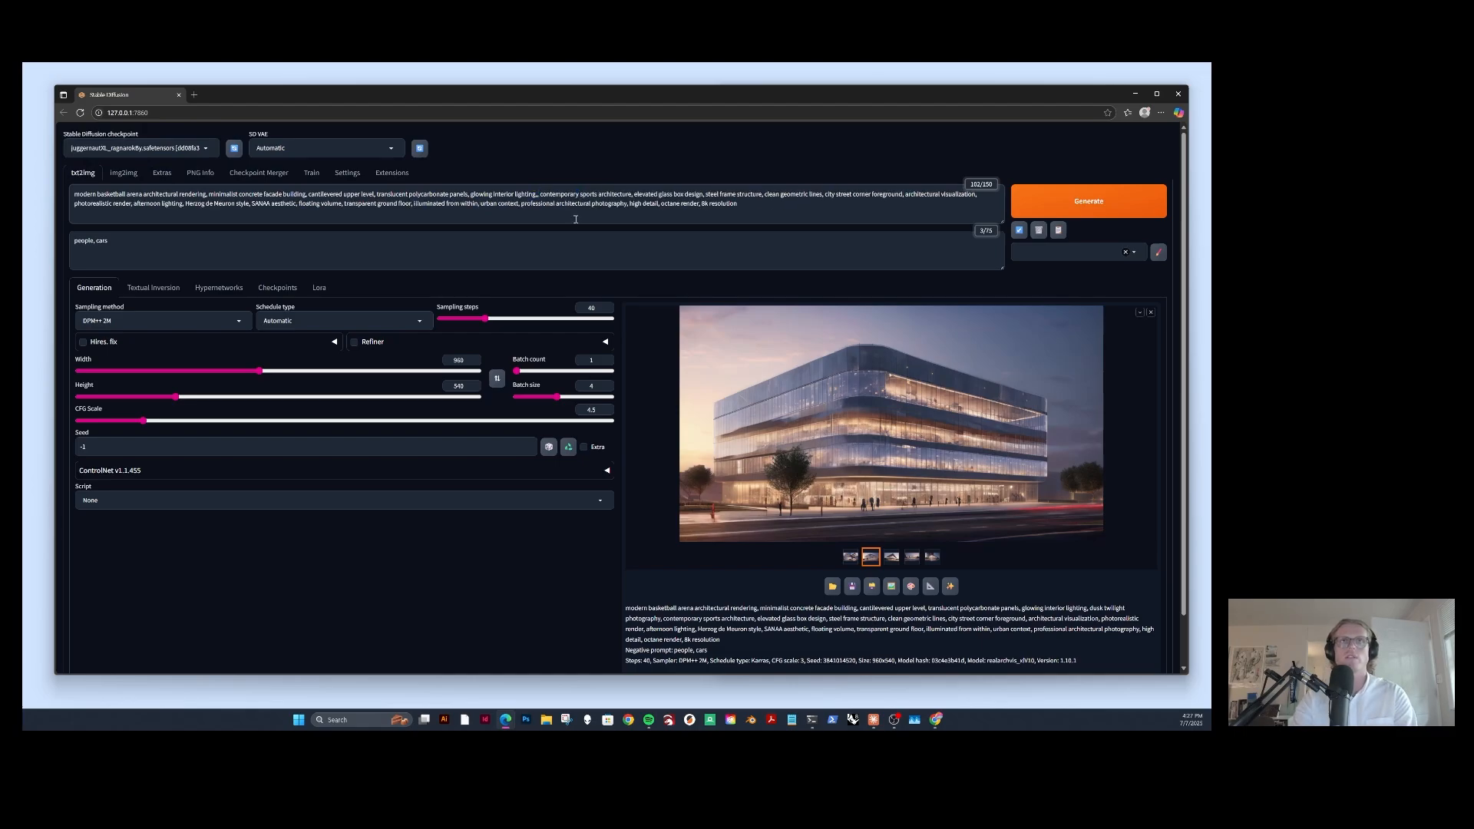
pyautogui.press('BackSpace')
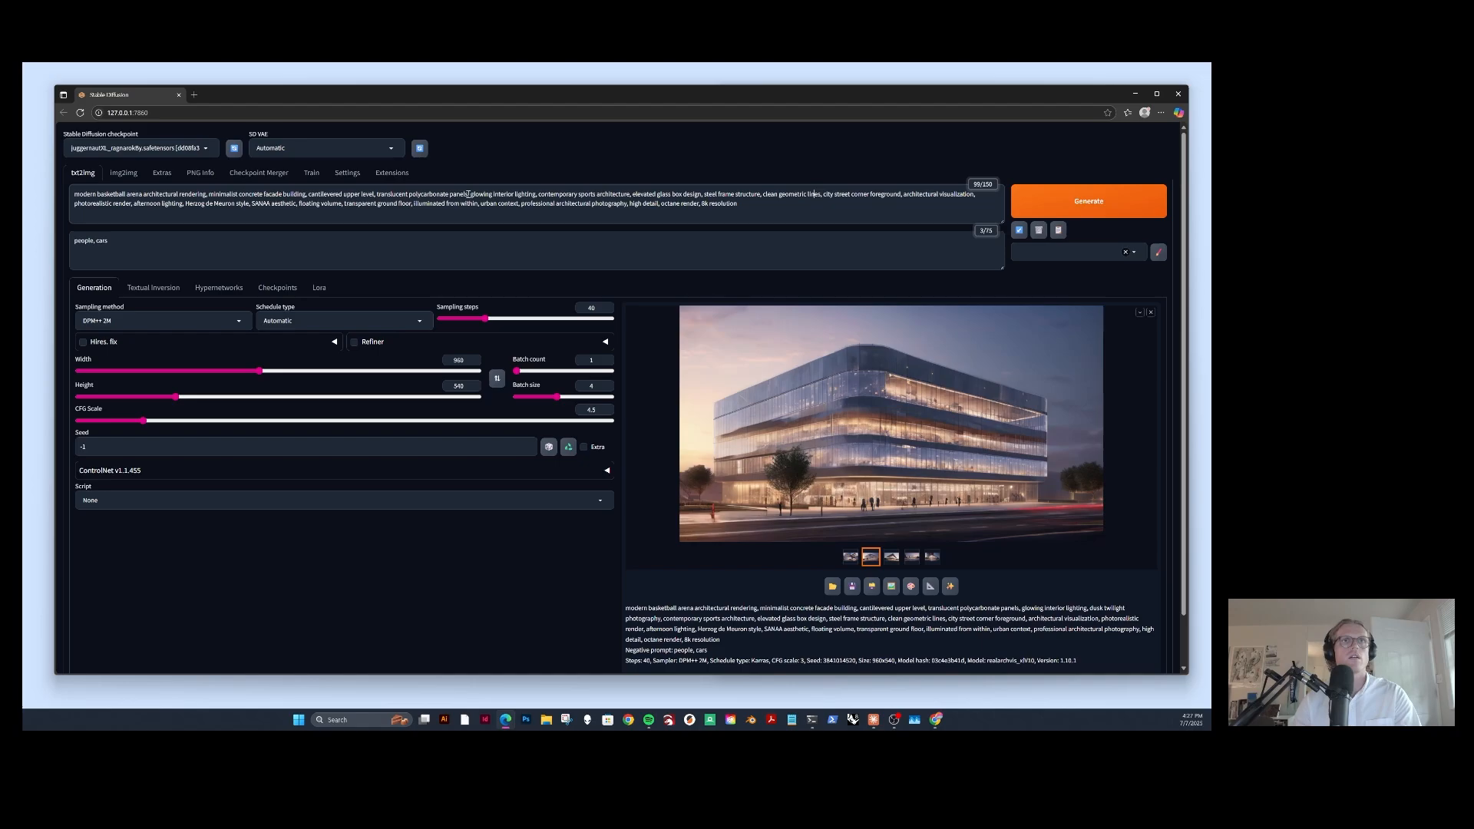
pyautogui.moveTo(469, 194); pyautogui.dragTo(393, 194)
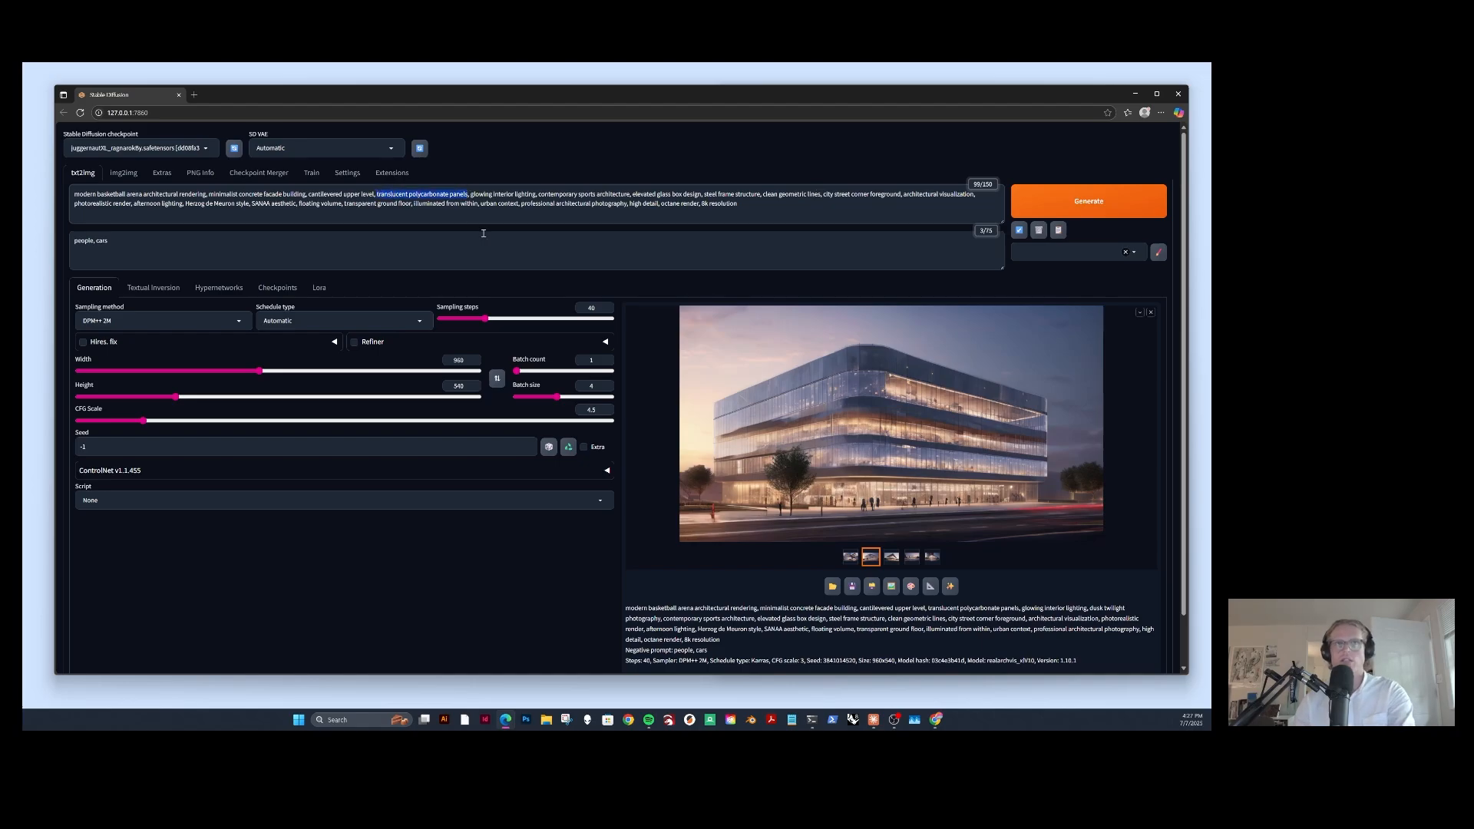
pyautogui.press('BackSpace')
pyautogui.press('BackSpace')
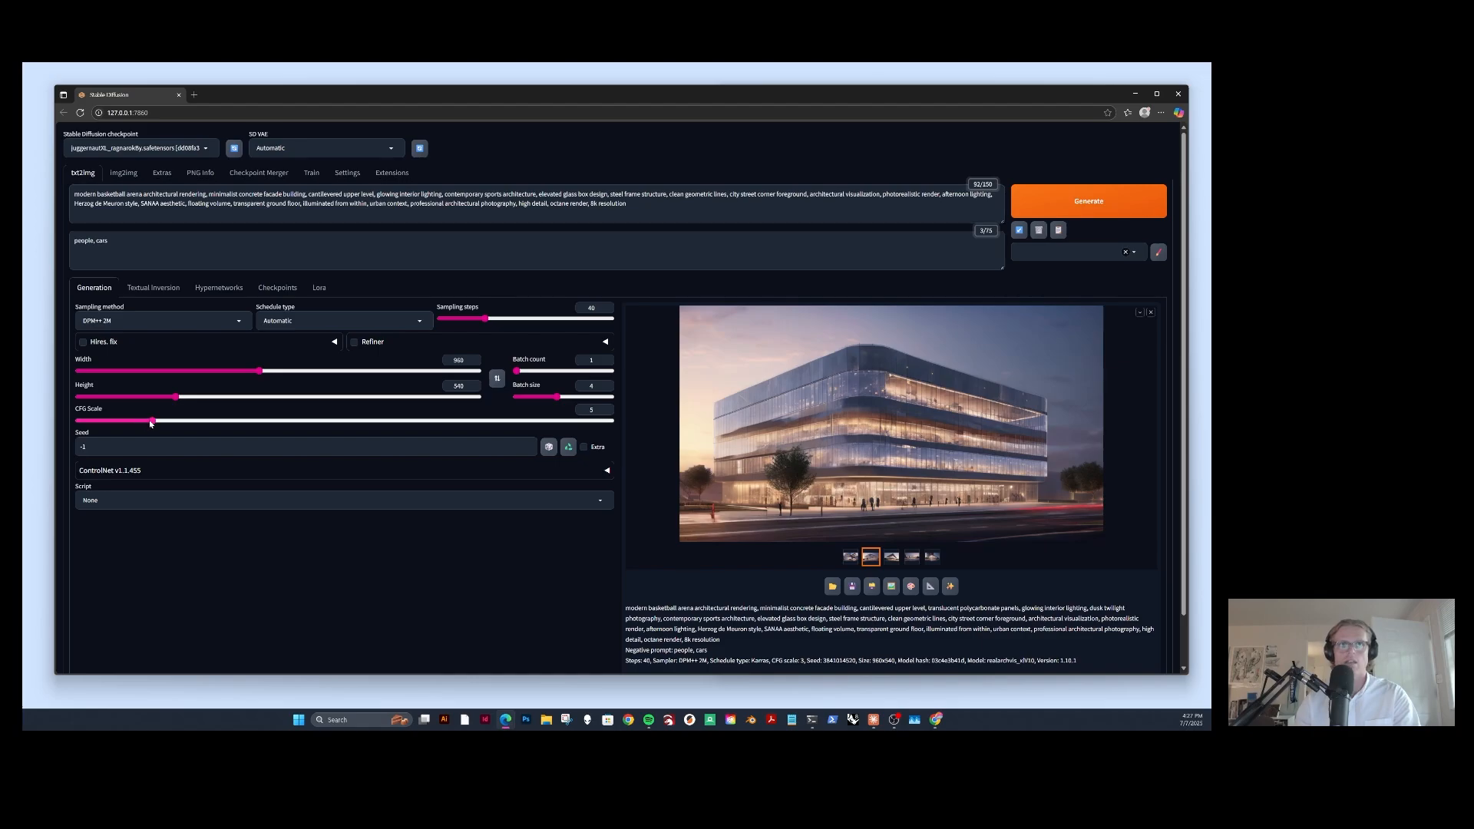
# Generate a new batch at CFG scale 5 and compare its individual images and the combined grid
pyautogui.moveTo(144, 421); pyautogui.dragTo(153, 420)
pyautogui.click(1080, 200)
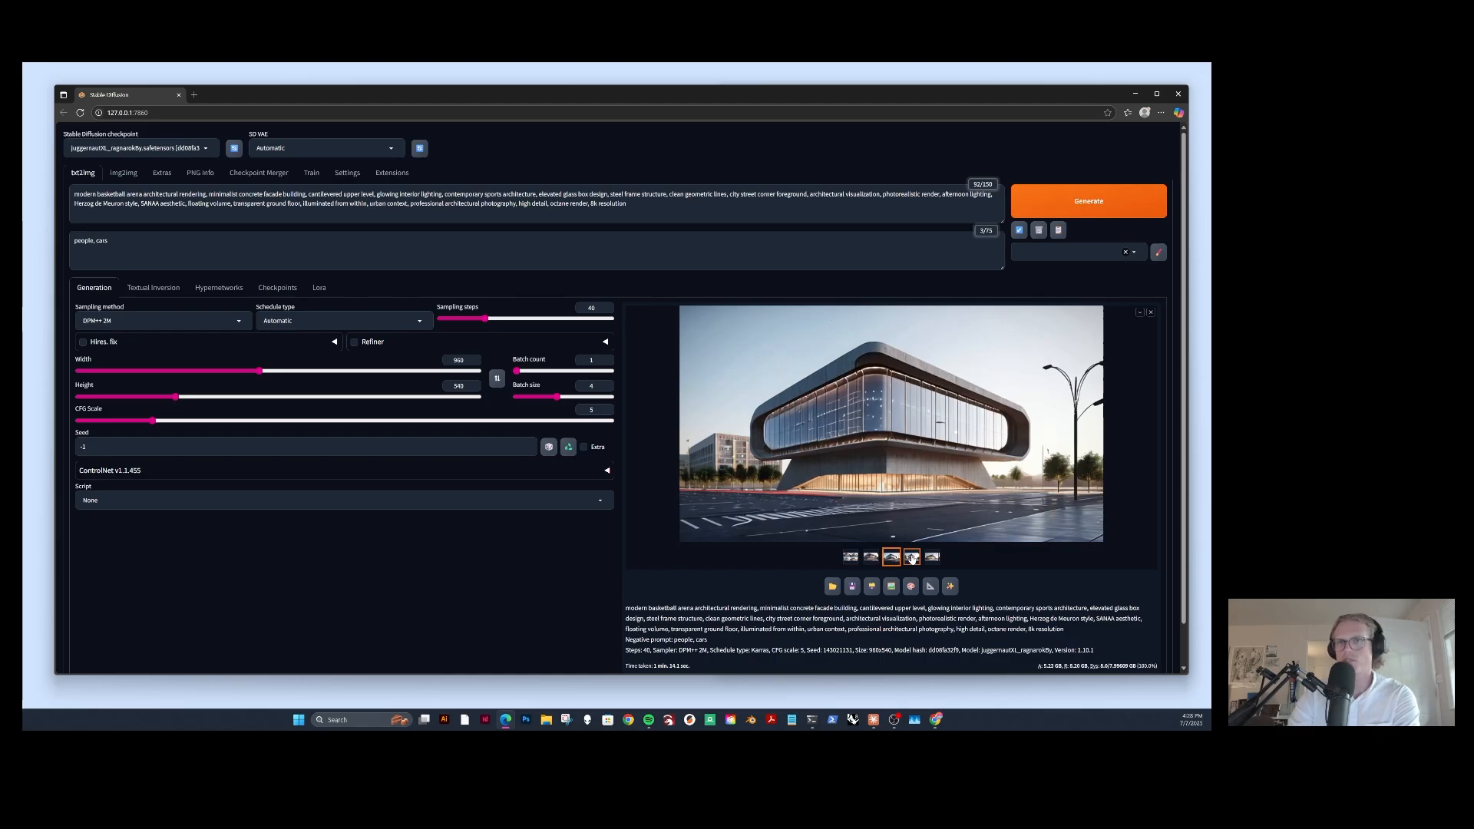
pyautogui.click(912, 558)
pyautogui.click(932, 559)
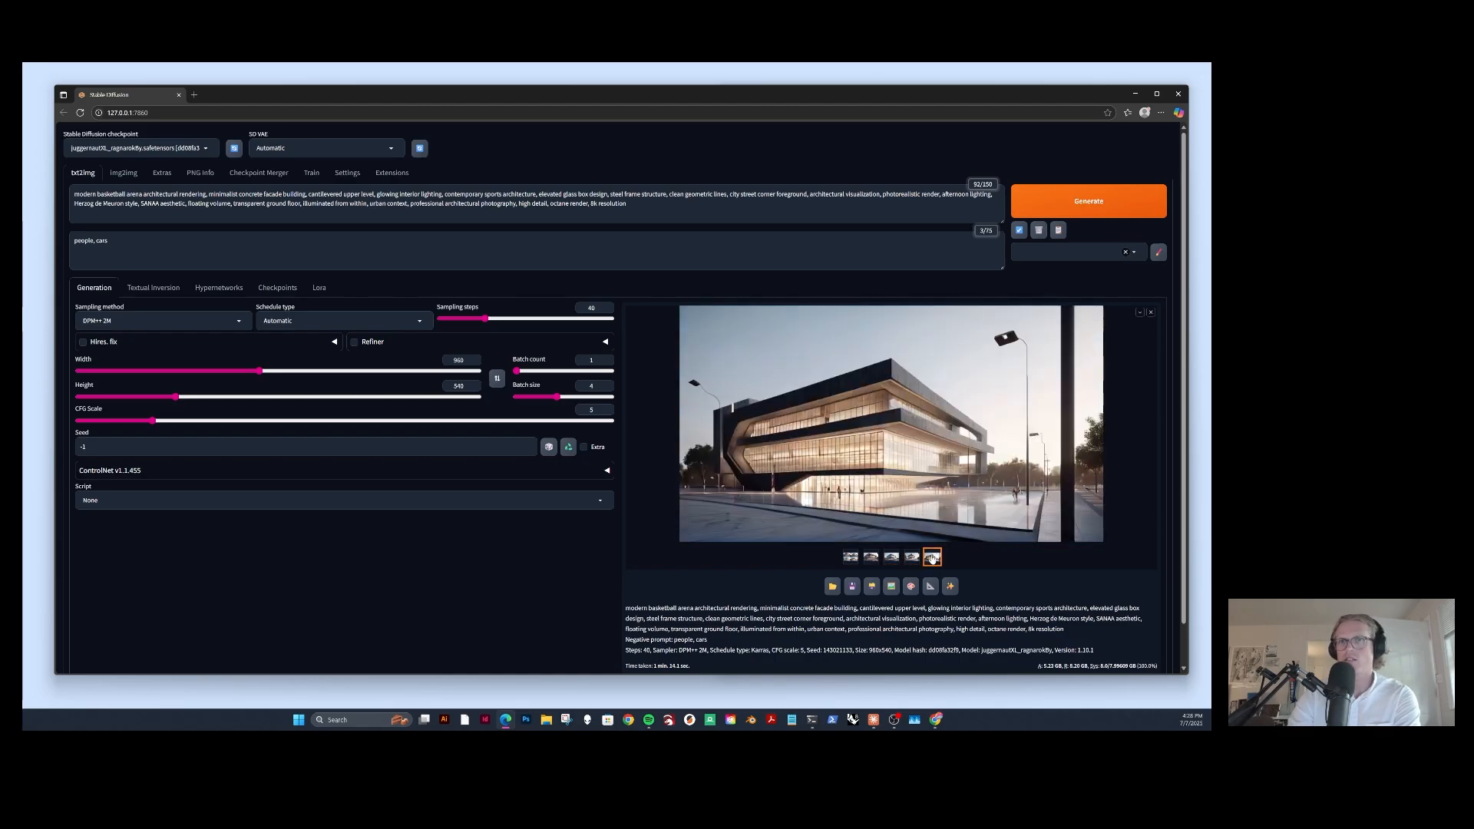
pyautogui.click(912, 558)
pyautogui.click(892, 558)
pyautogui.click(868, 559)
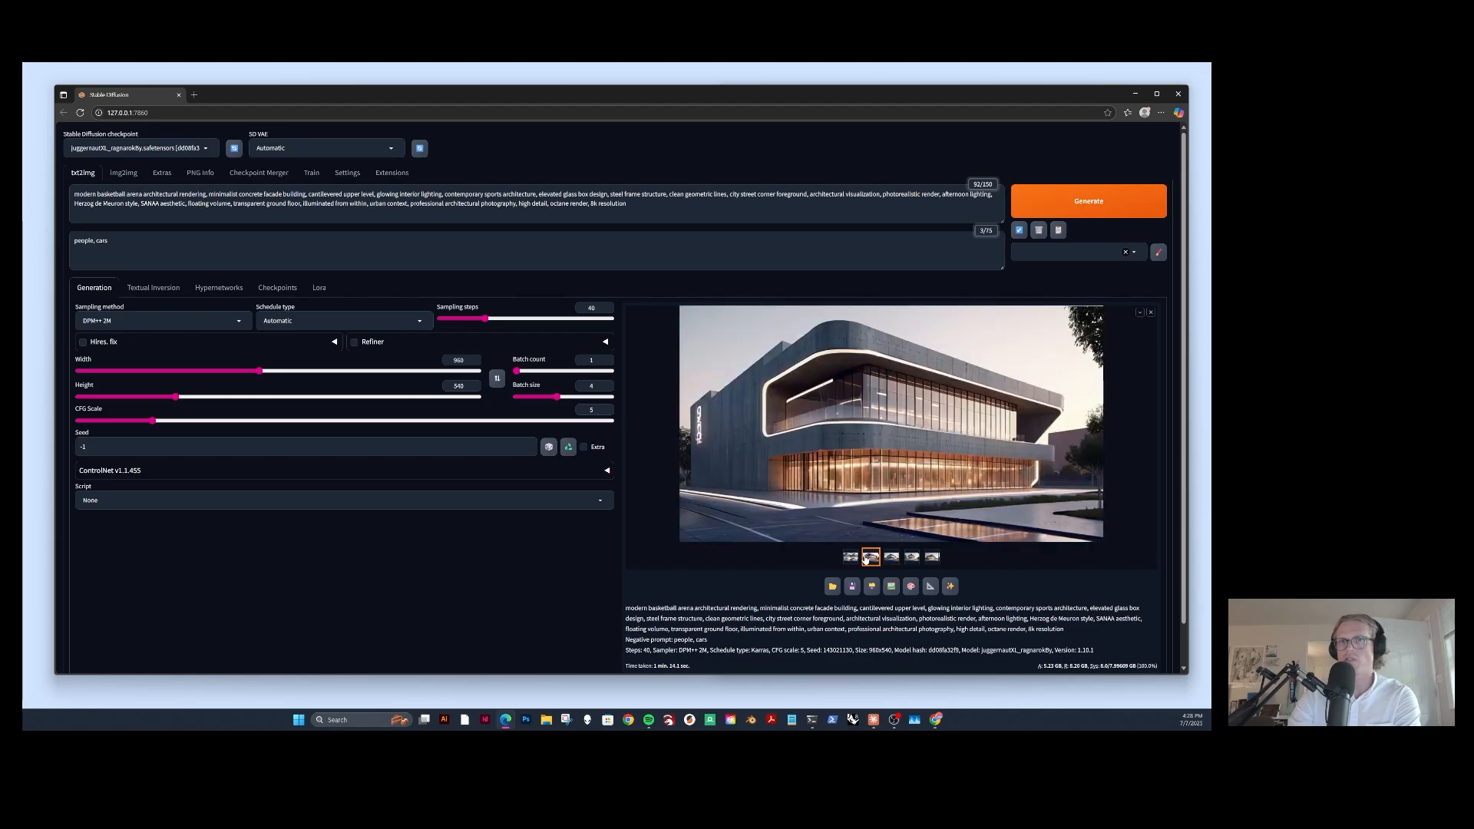
pyautogui.click(891, 558)
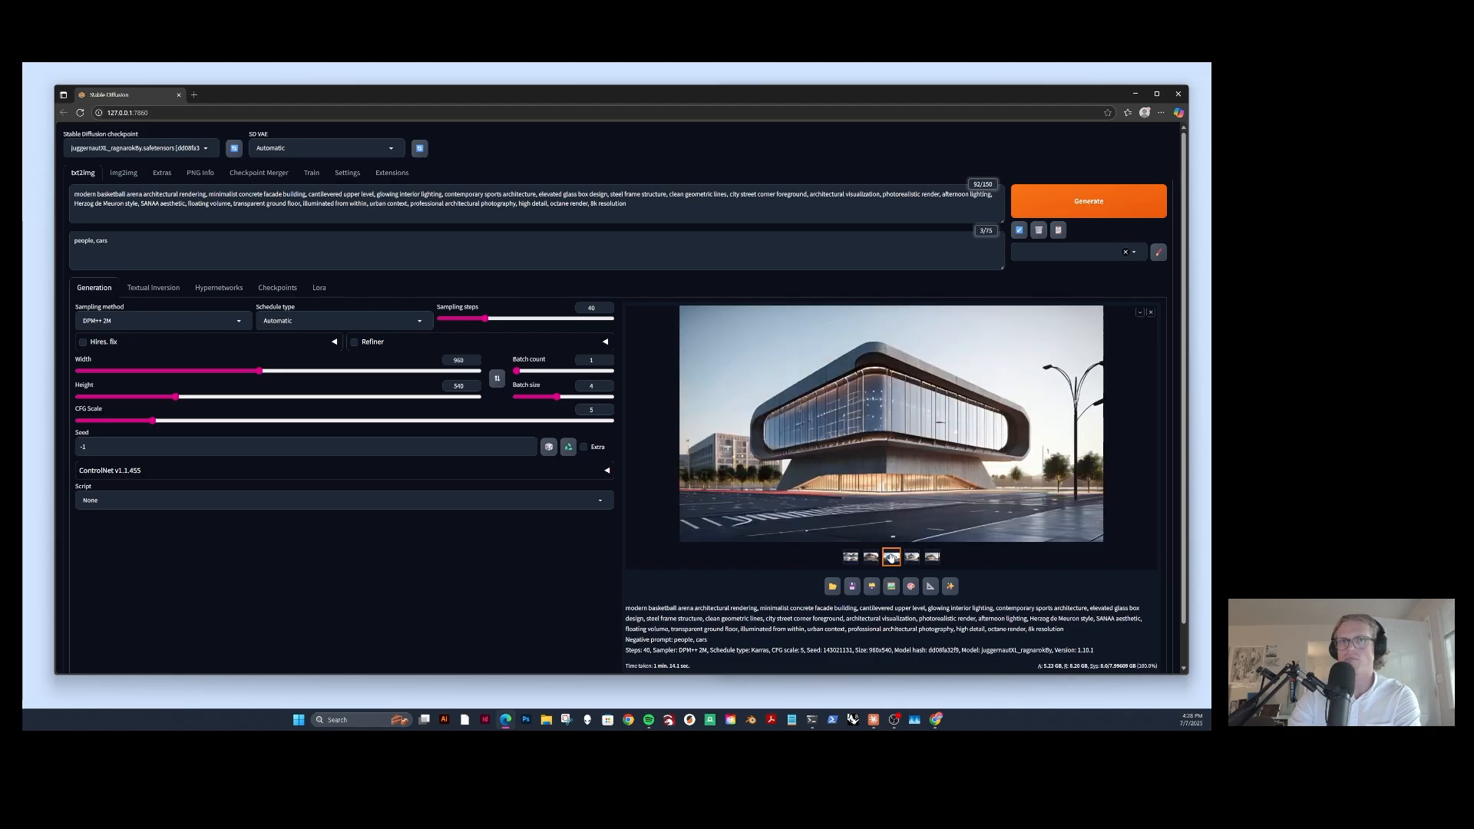
pyautogui.click(871, 558)
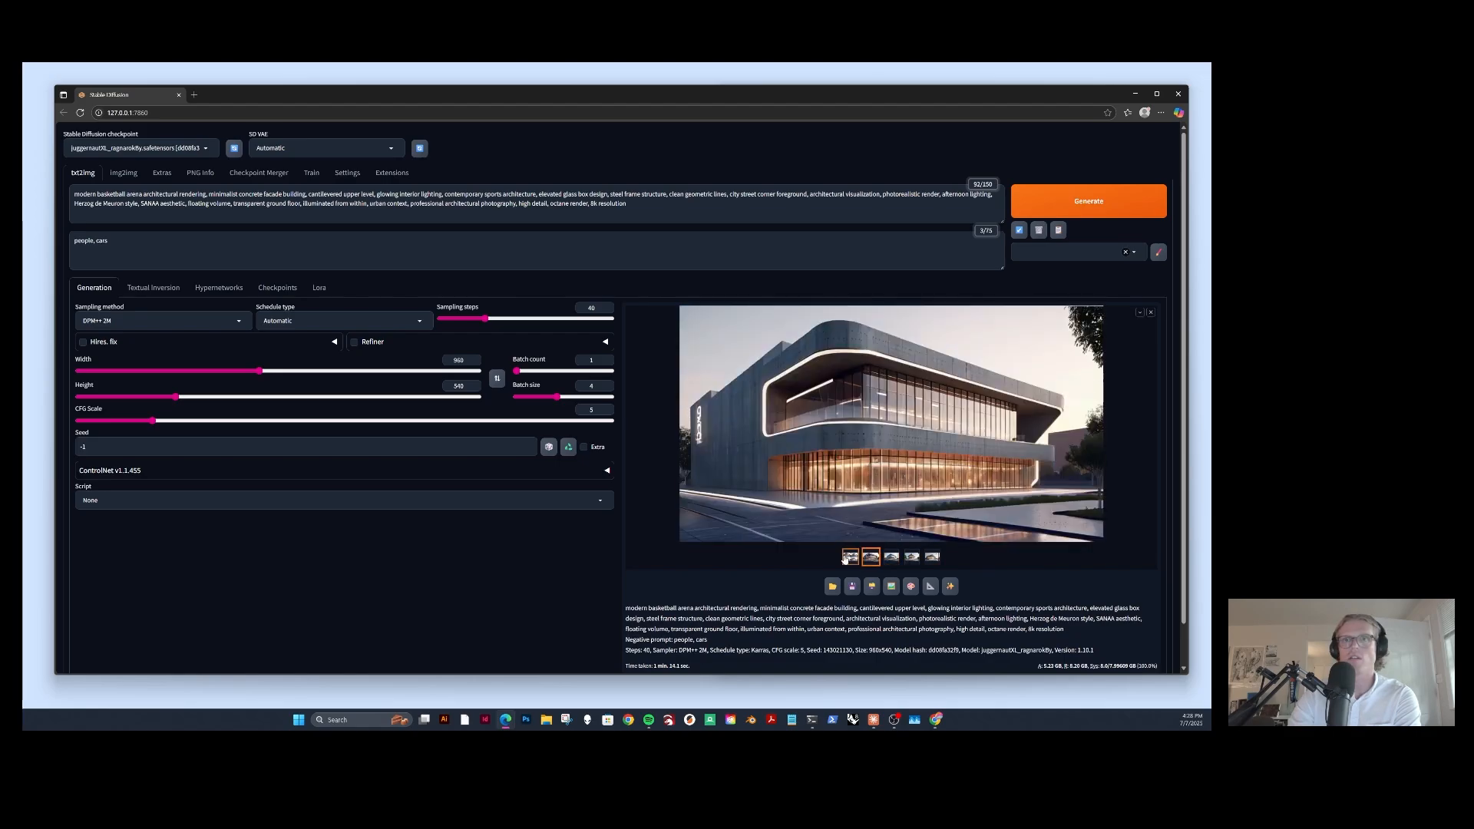
pyautogui.click(850, 558)
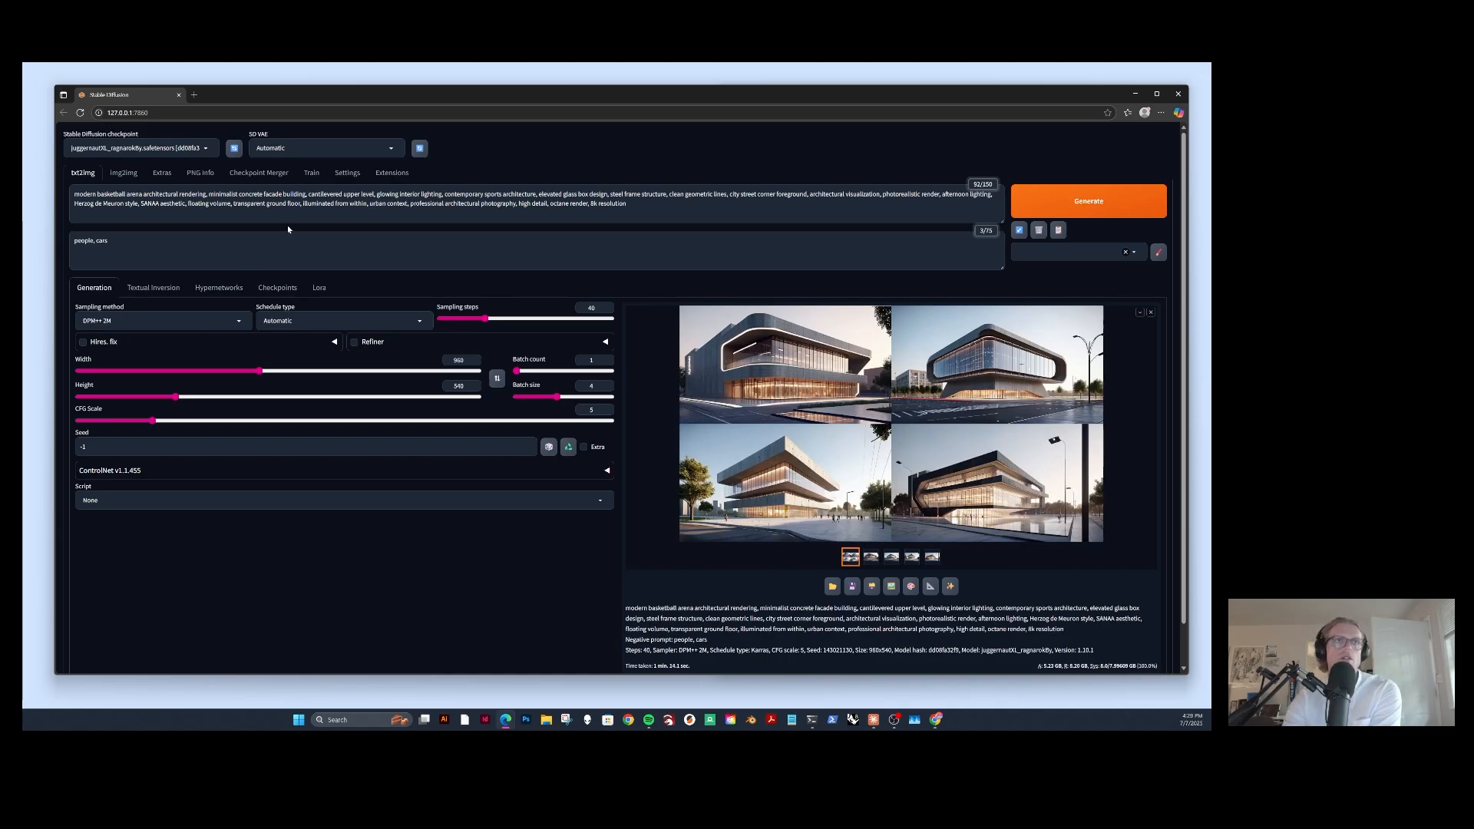
pyautogui.click(178, 148)
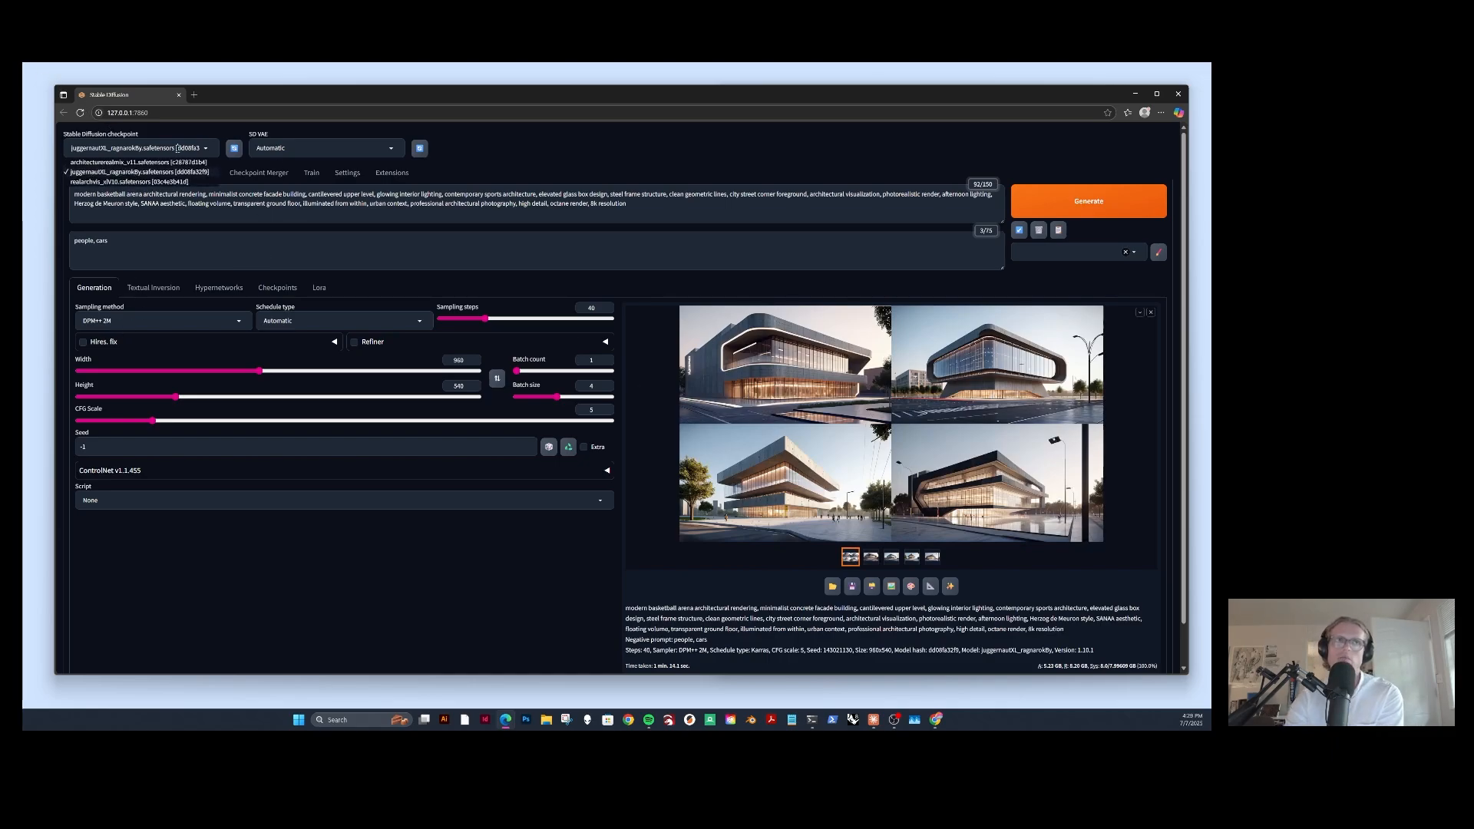
pyautogui.click(503, 140)
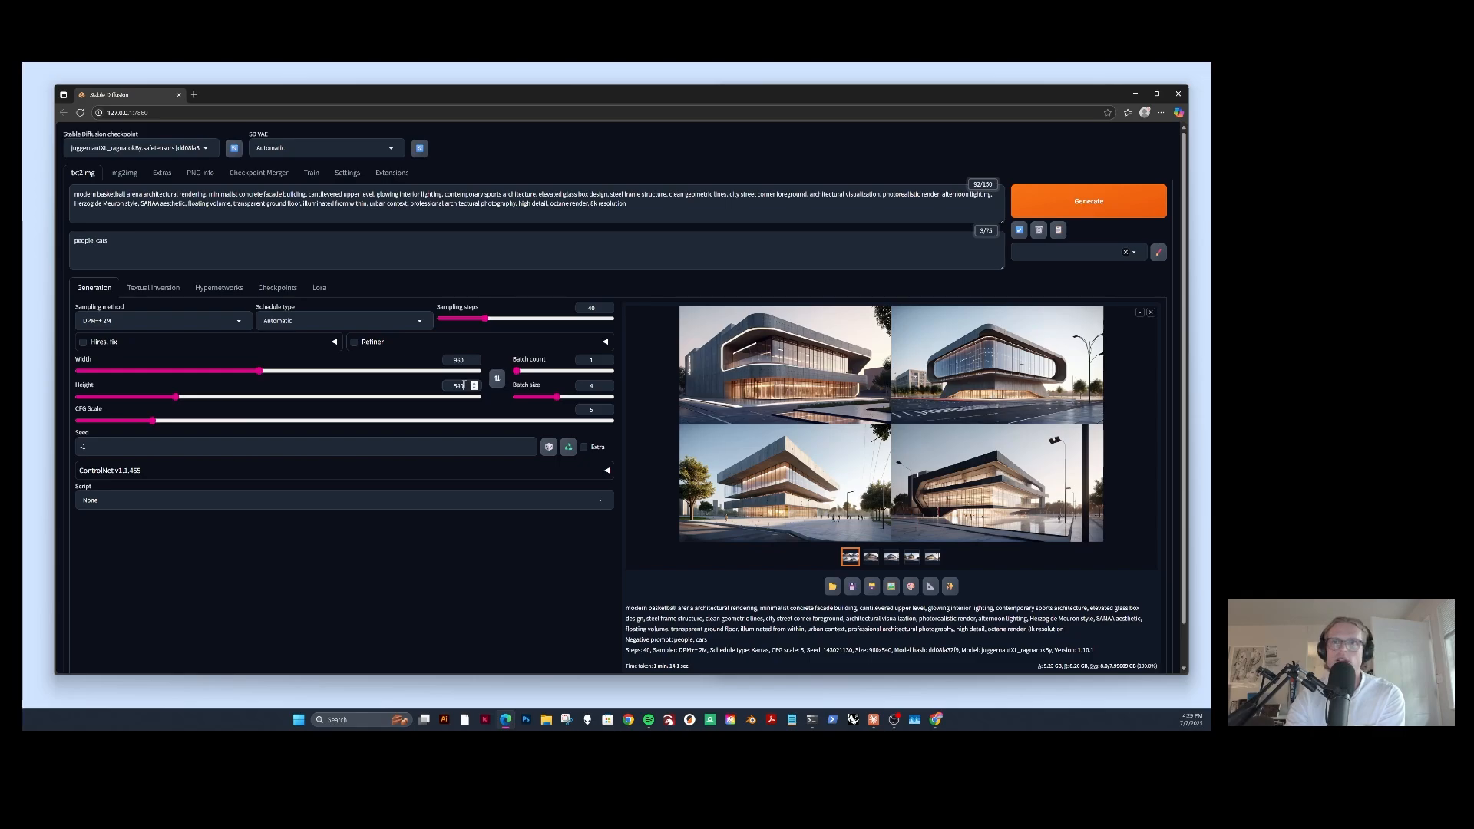
pyautogui.moveTo(628, 204); pyautogui.dragTo(35, 195)
pyautogui.click(294, 205)
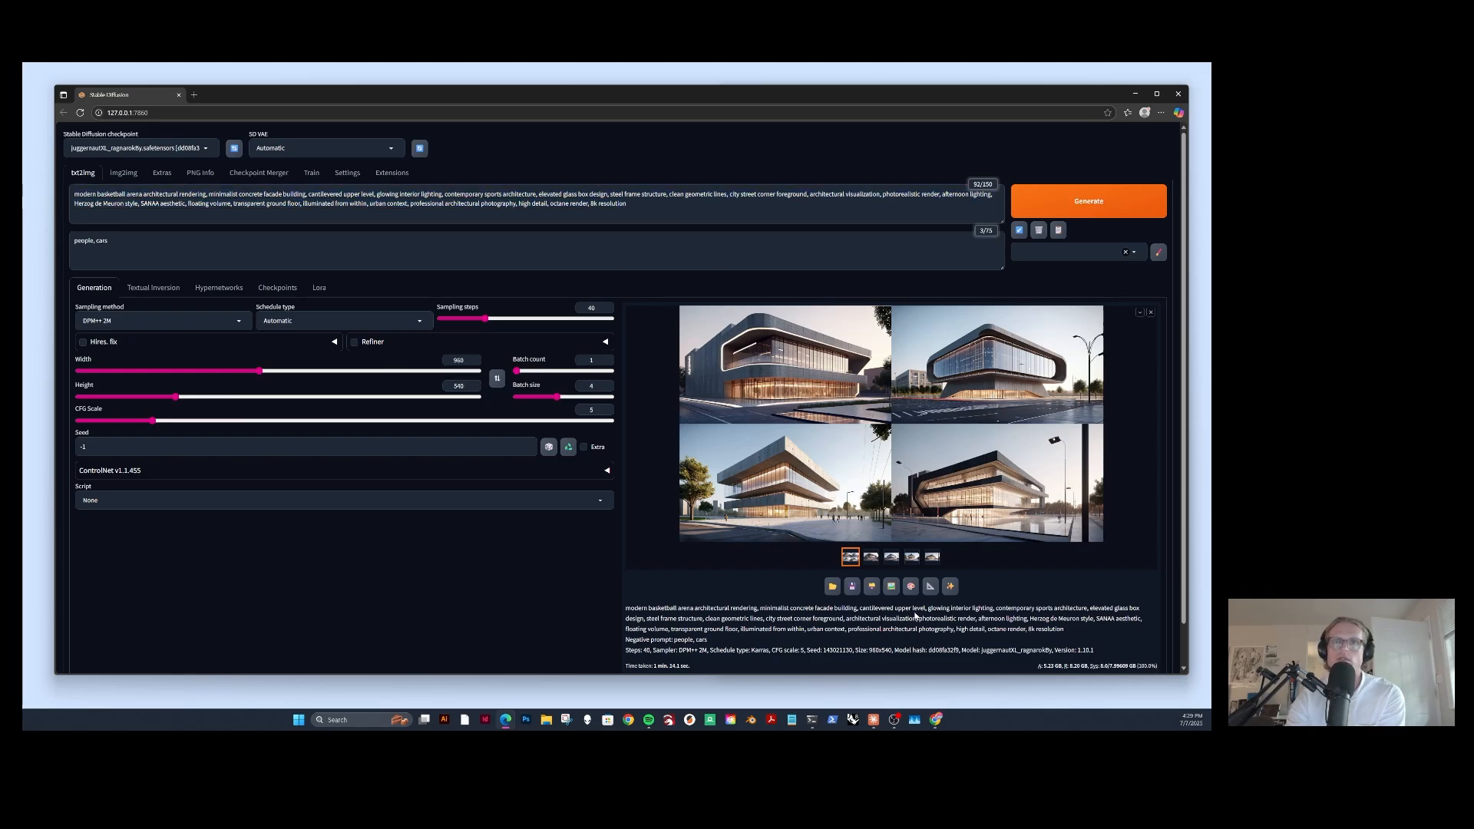
# View the four individual images of the concrete facade batch one after another
pyautogui.click(873, 562)
pyautogui.click(892, 561)
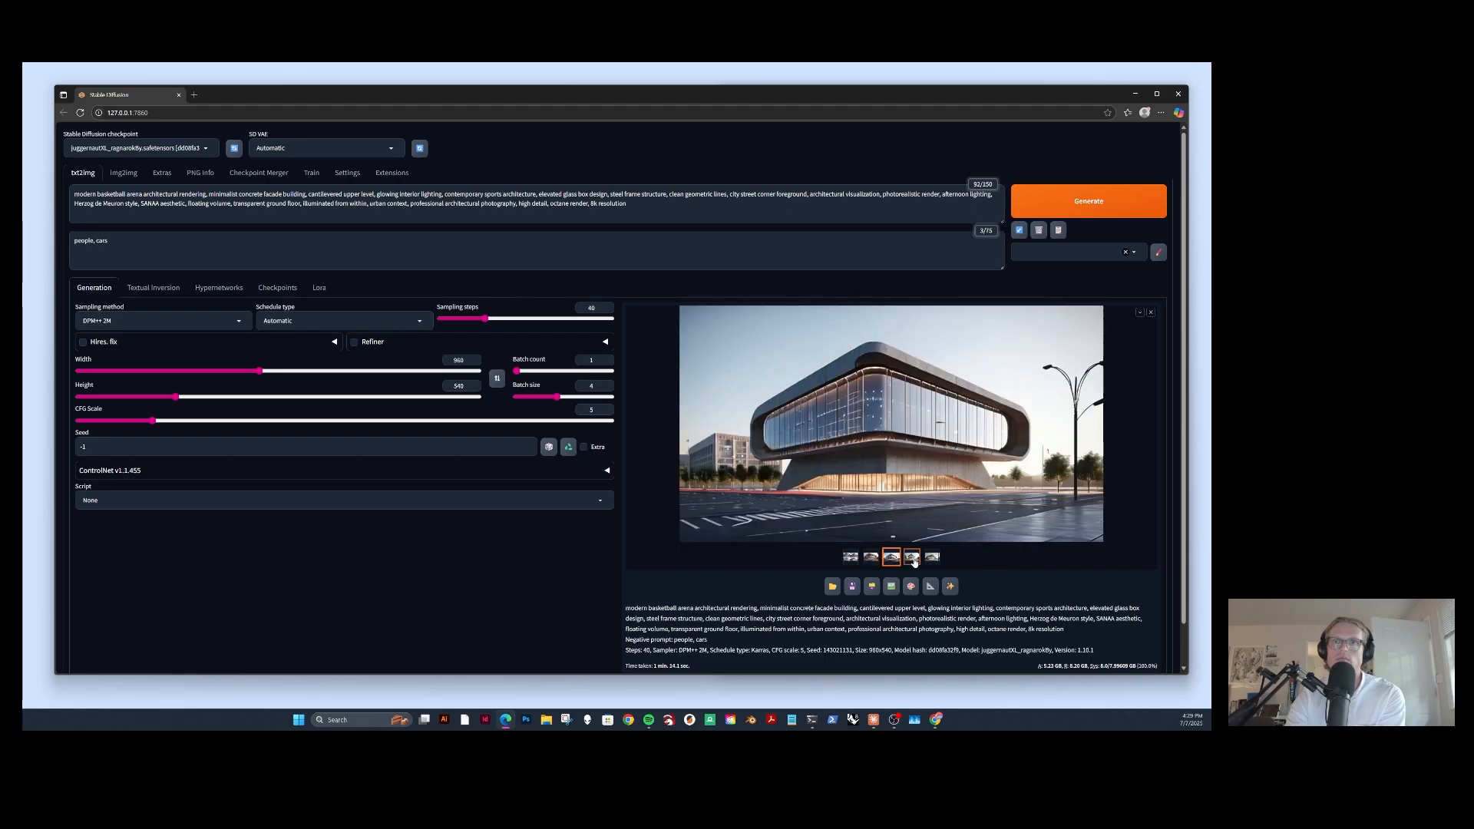
pyautogui.click(913, 559)
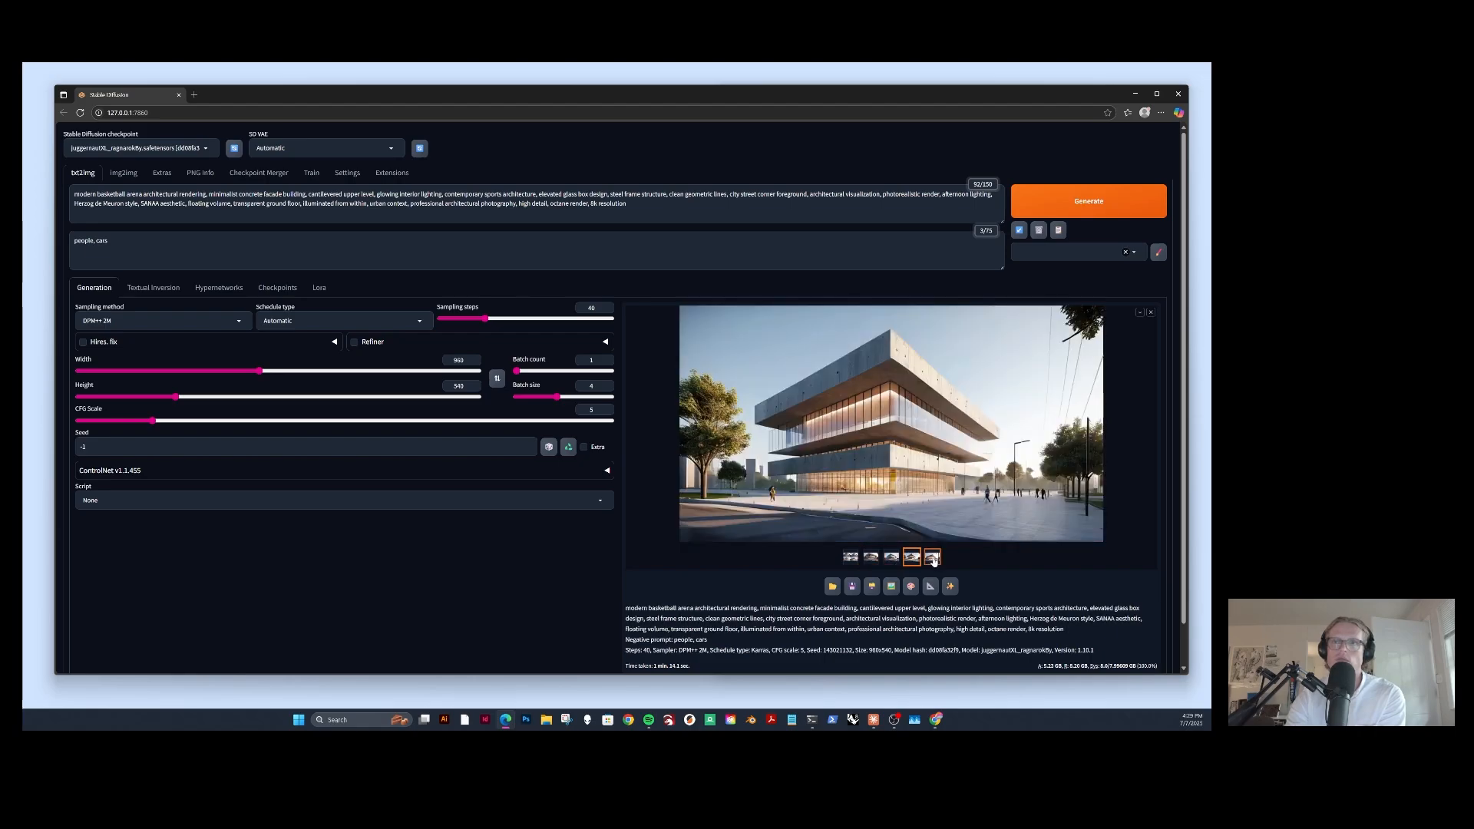
pyautogui.click(933, 559)
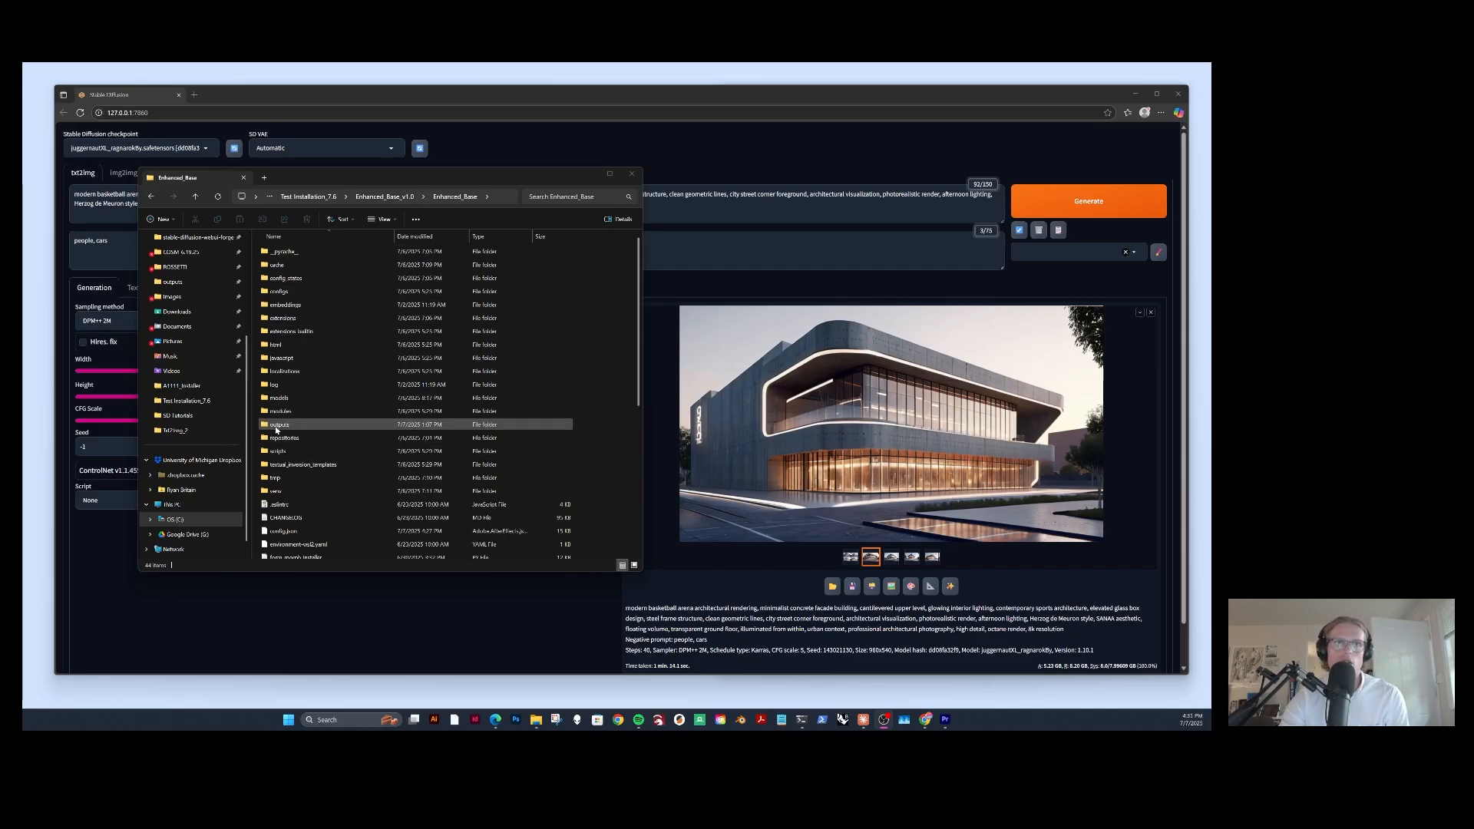
# Open the outputs folder of Enhanced_Base in File Explorer and view the batch's grid and first single image in Stable Diffusion
pyautogui.moveTo(369, 174); pyautogui.dragTo(344, 159)
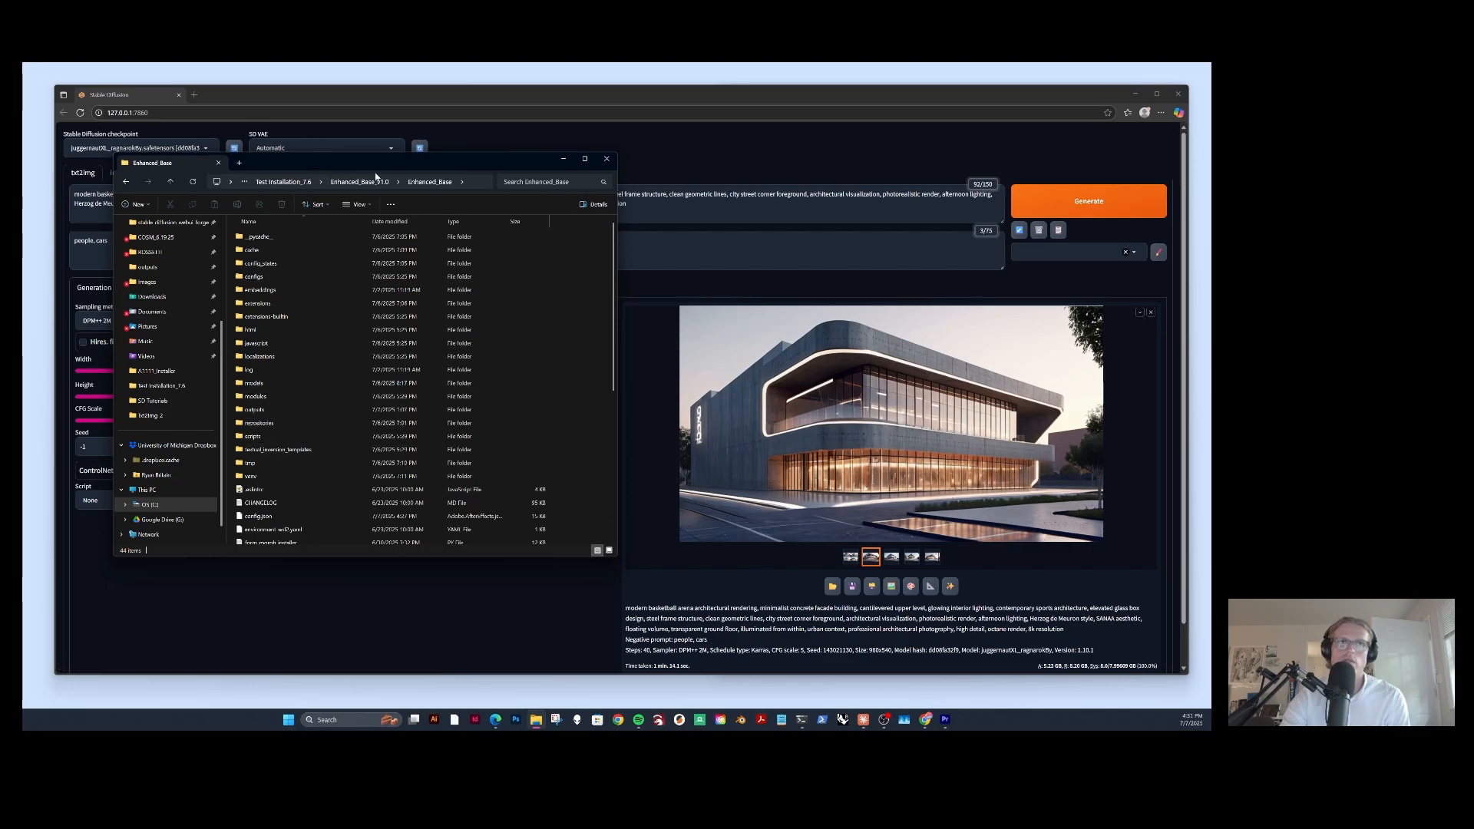
pyautogui.doubleClick(254, 414)
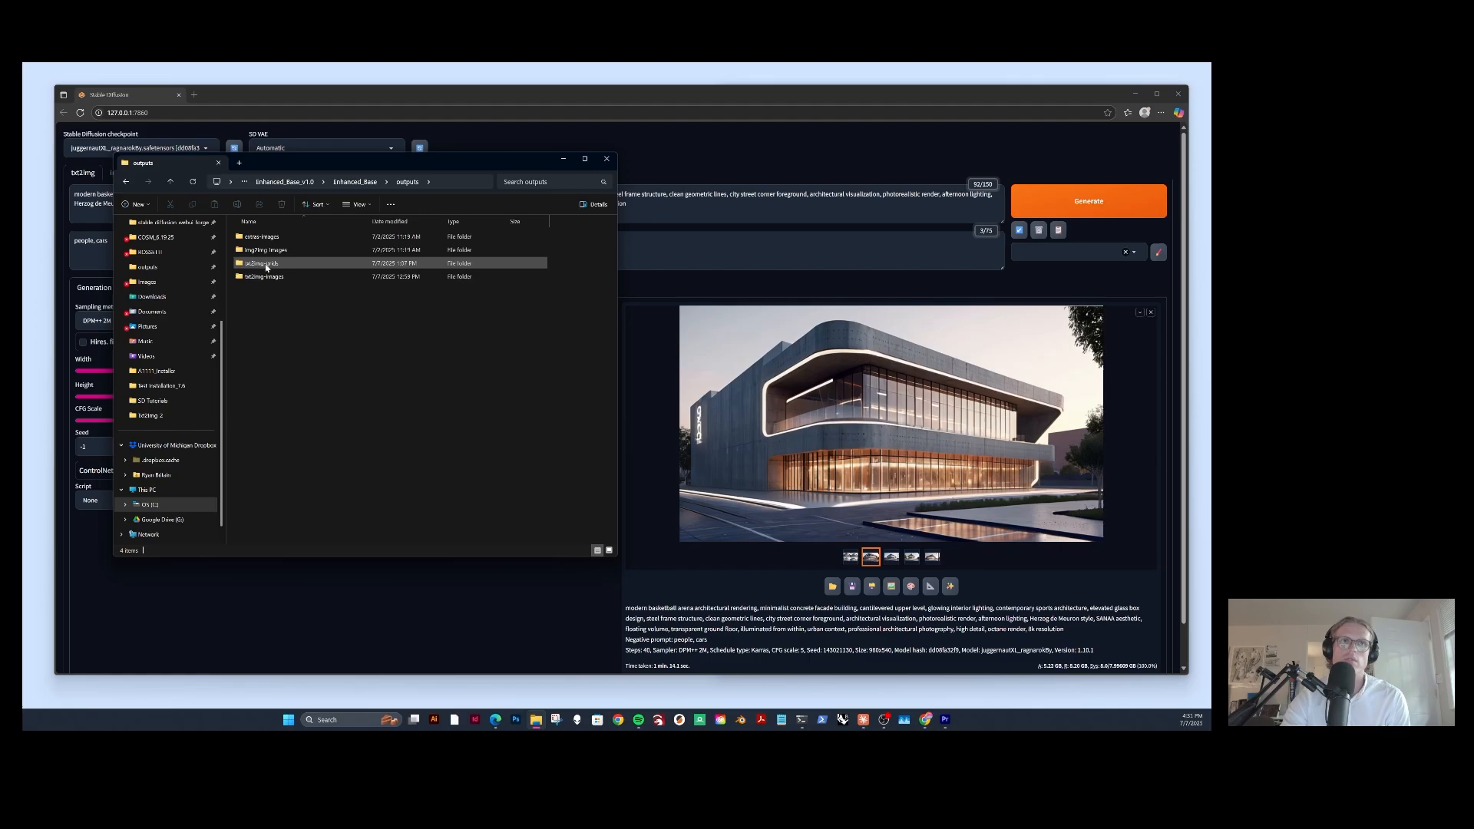
pyautogui.click(851, 557)
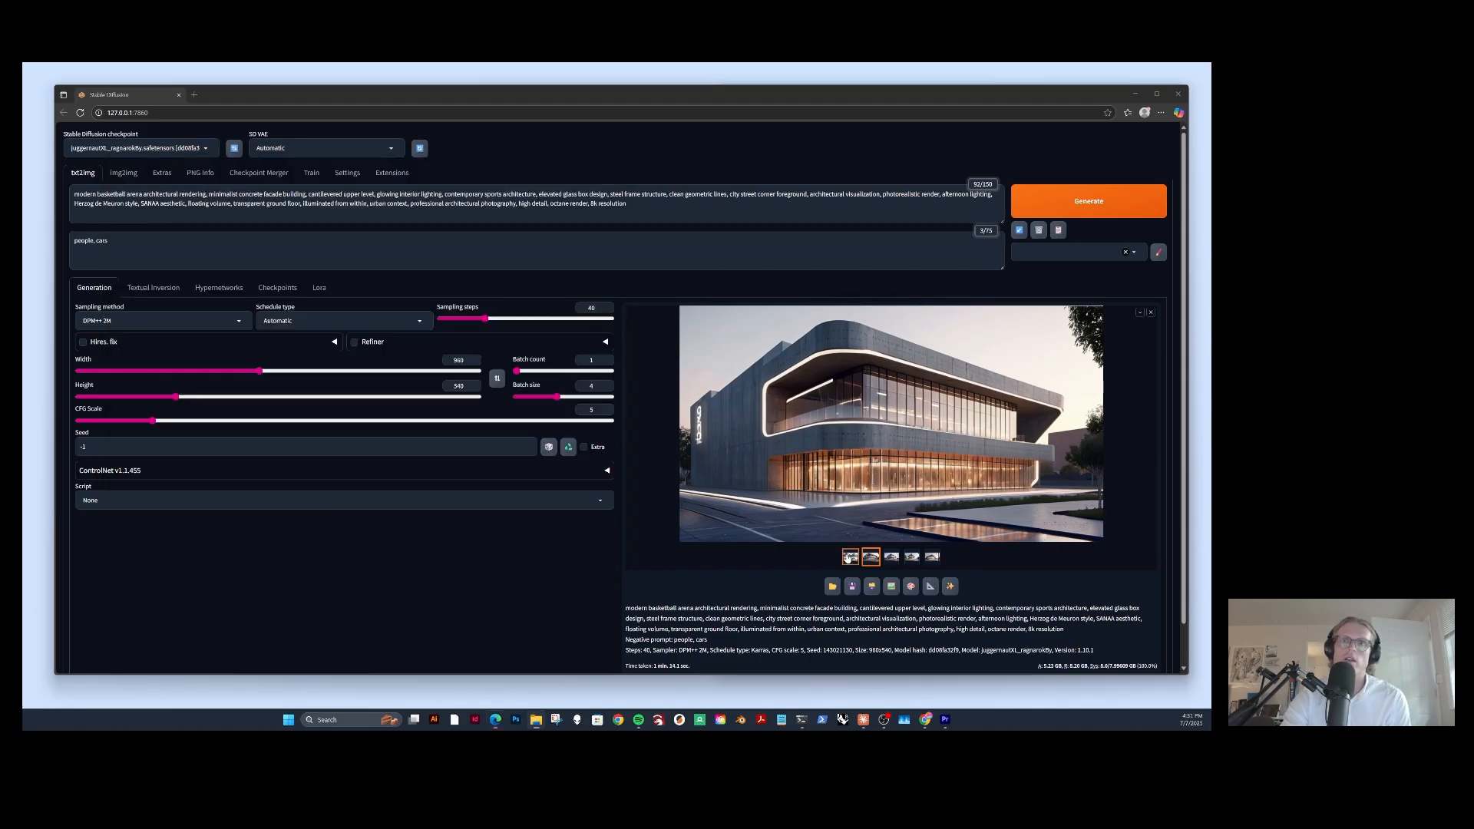
pyautogui.click(536, 719)
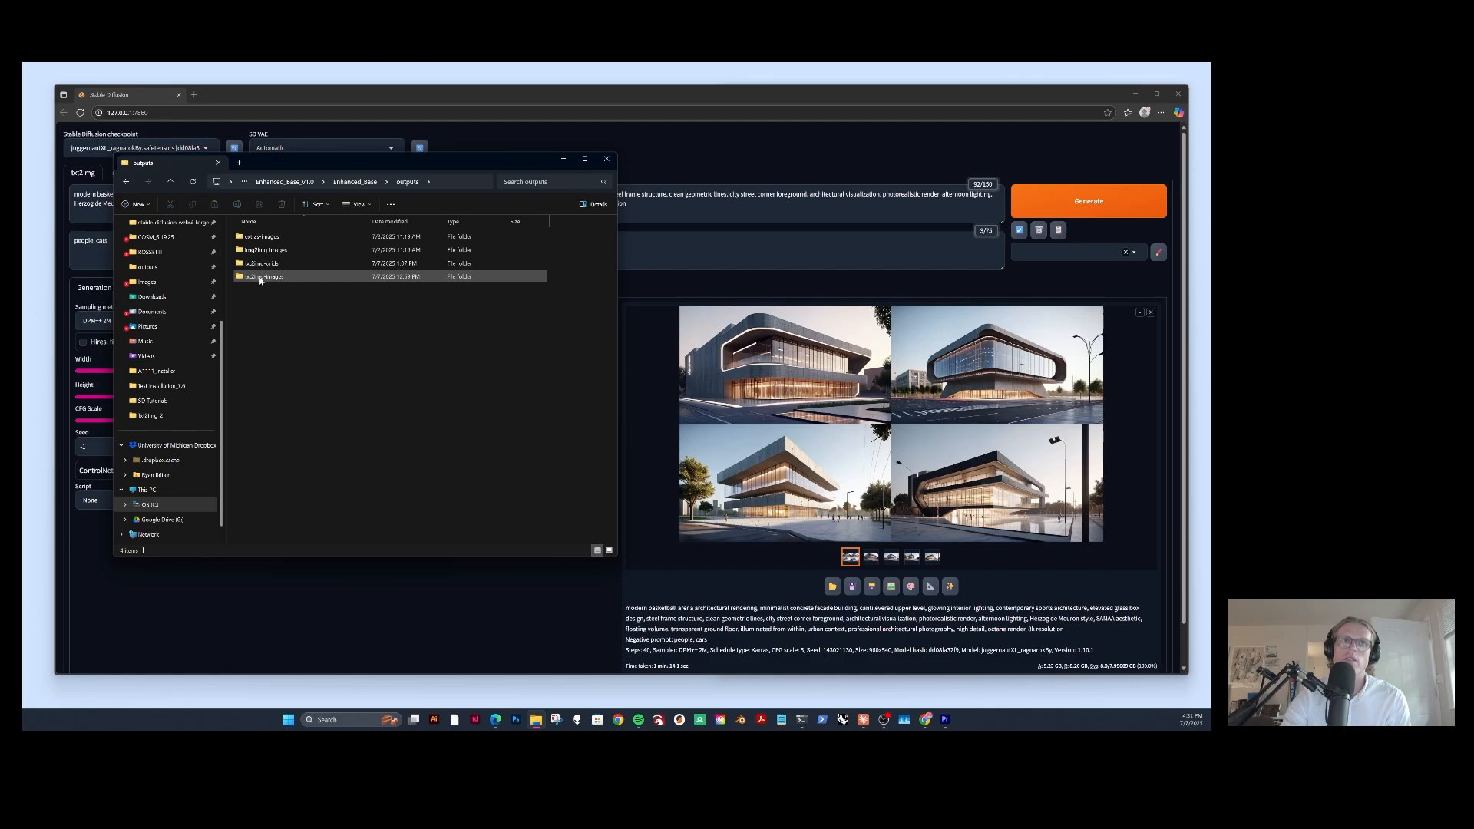
pyautogui.click(871, 558)
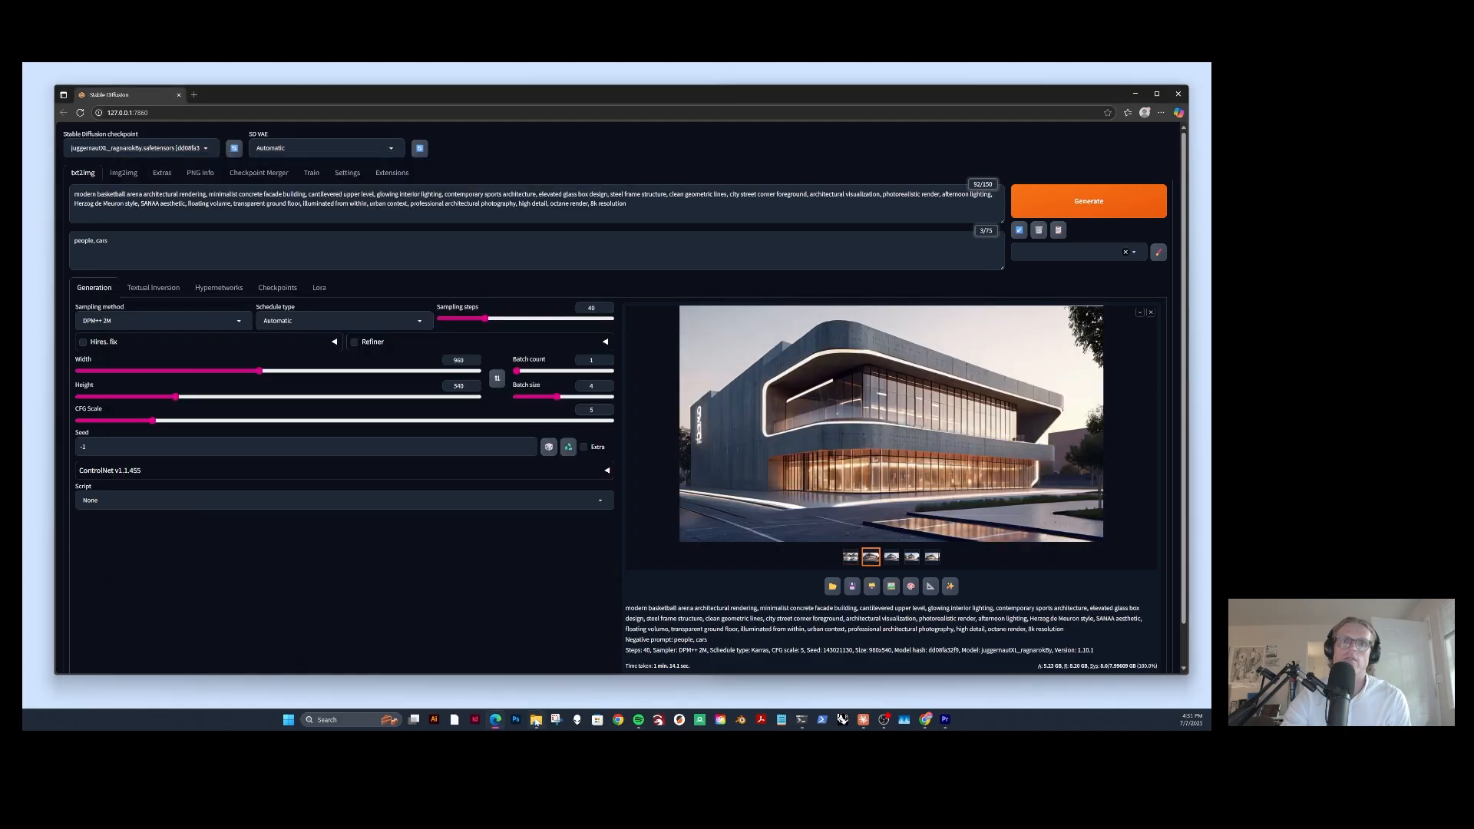
# Switch to File Explorer and browse the saved images in the txt2img-images folder's 2025-07-07 subfolder
pyautogui.click(536, 719)
pyautogui.doubleClick(269, 278)
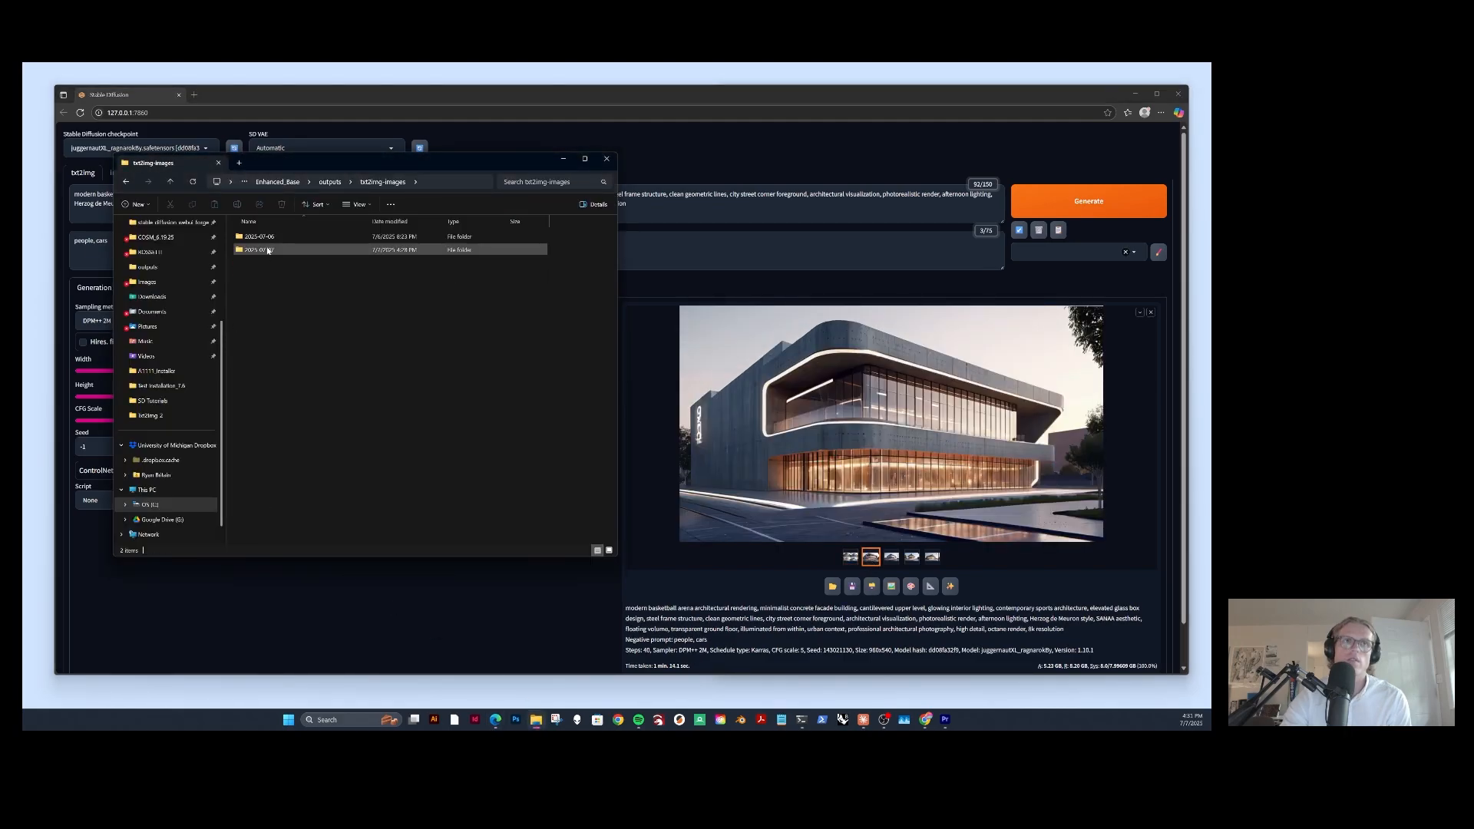
pyautogui.doubleClick(268, 252)
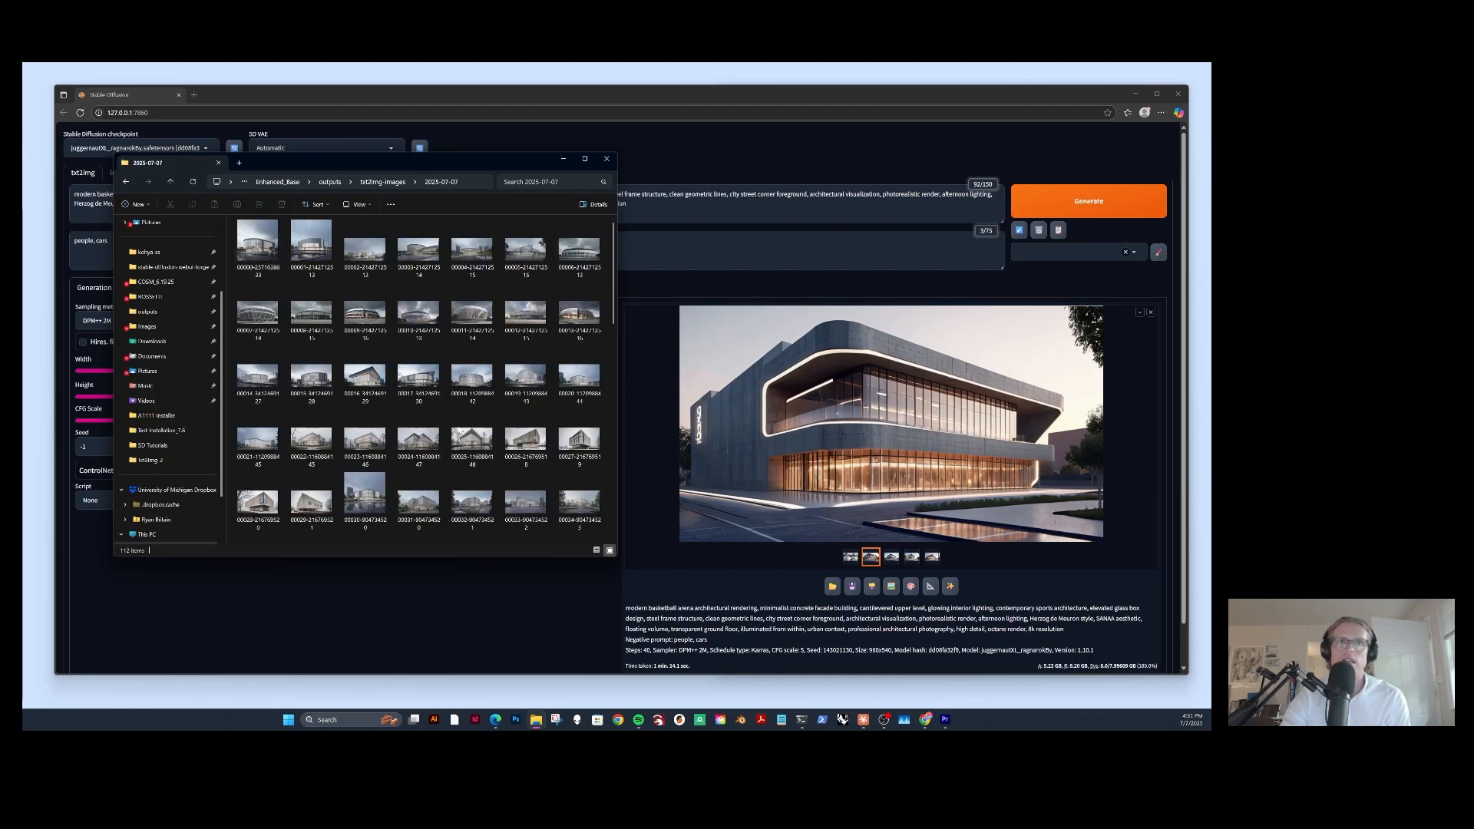
pyautogui.scroll(-5, 452, 443)
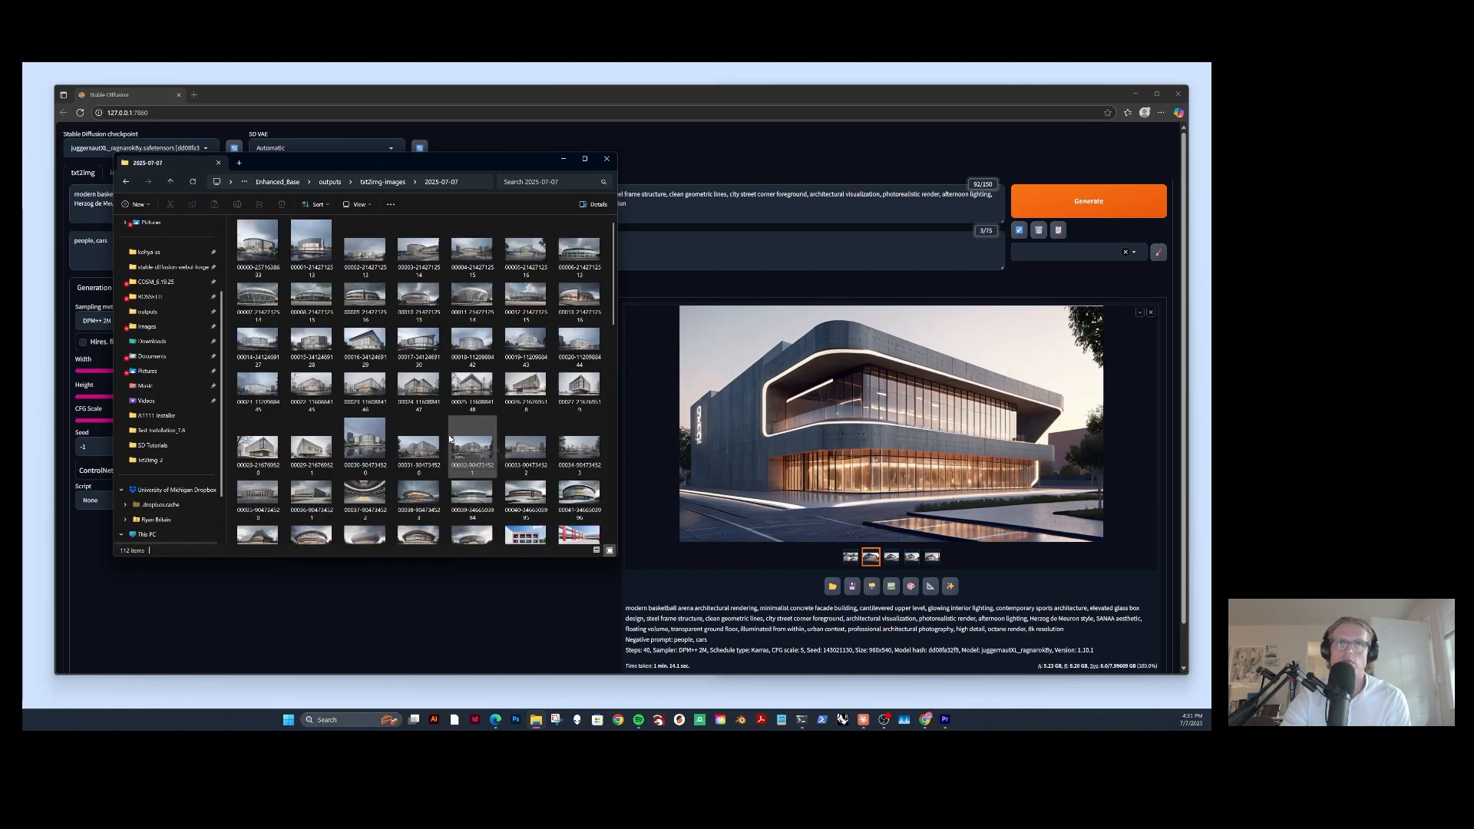